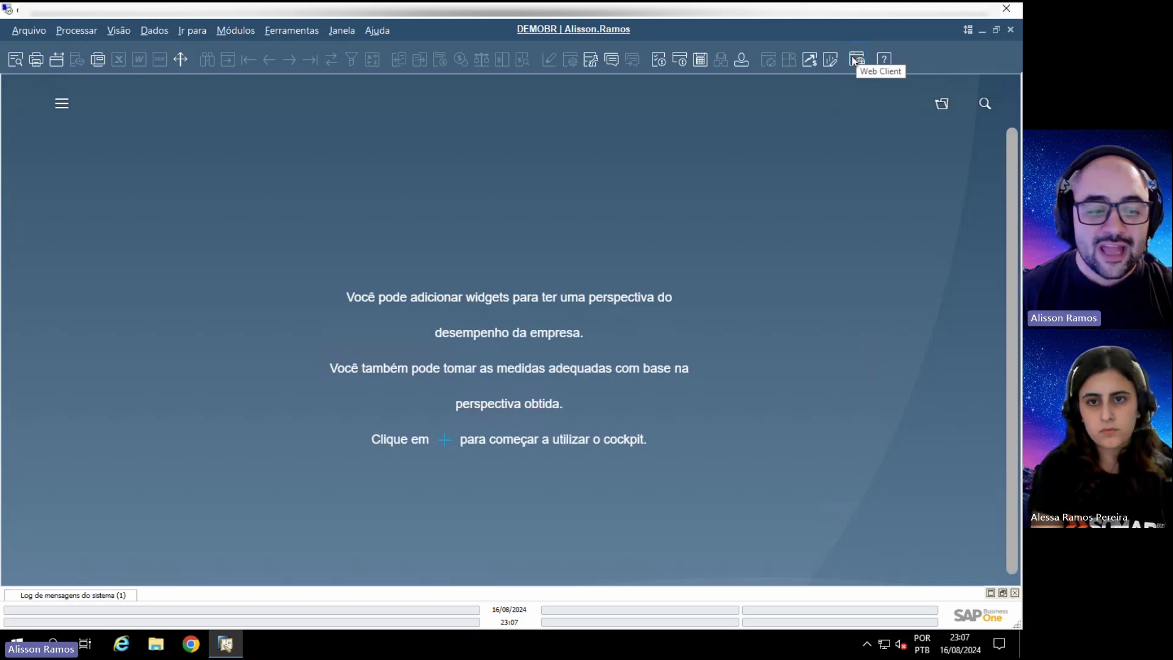
# Step: Launch the web client from the desktop client toolbar to reach its password prompt
pyautogui.click(855, 60)
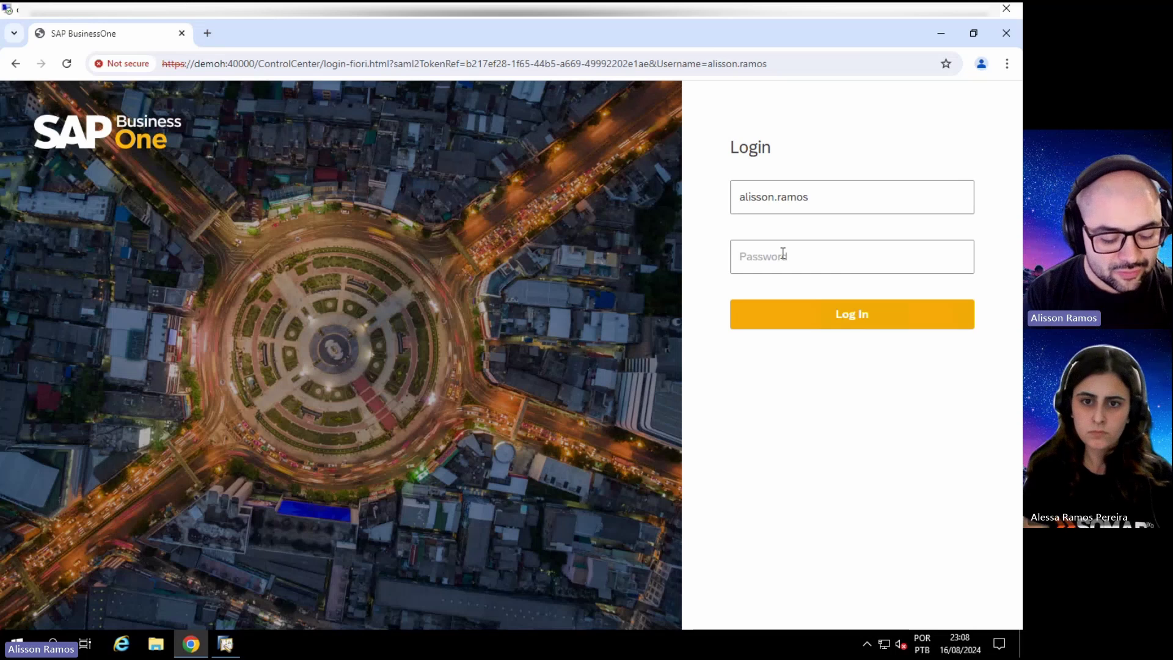
# Step: Log in with the account password and enter the DEMOBR company
pyautogui.write('•••')
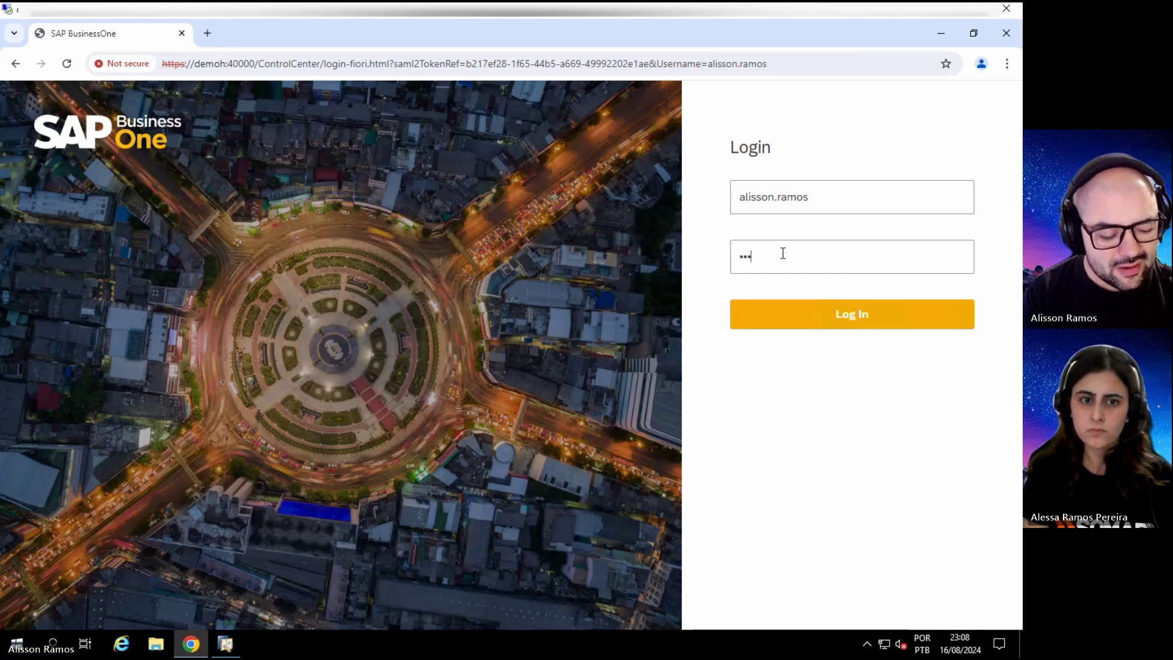
pyautogui.write('•••••')
pyautogui.press('Return')
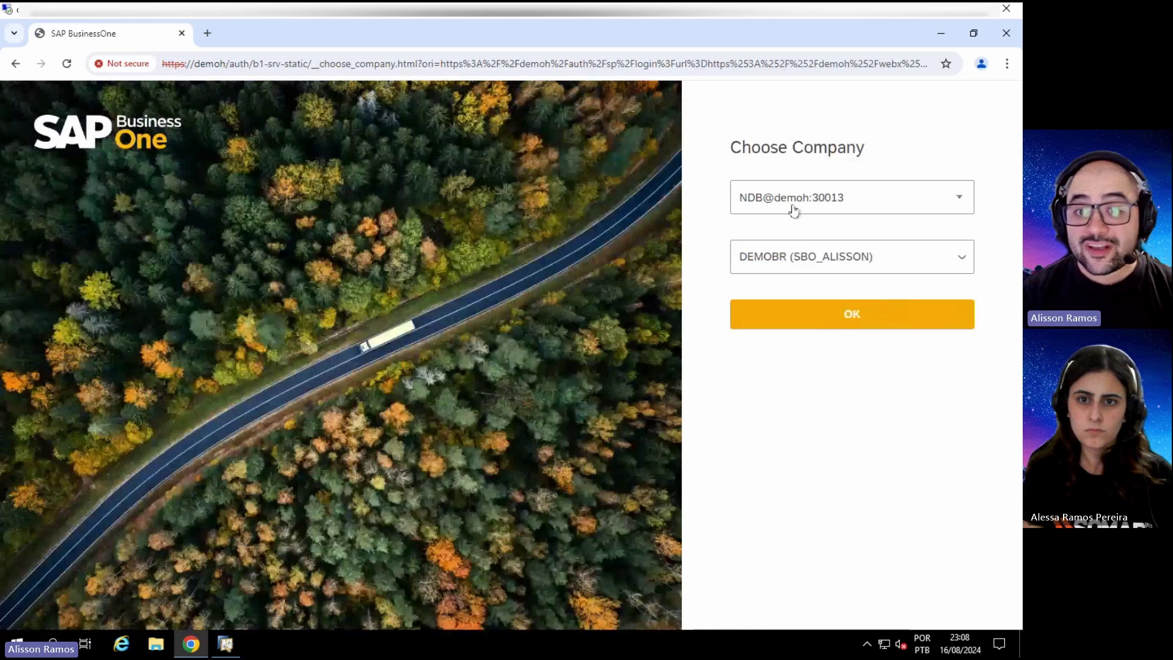
pyautogui.click(792, 259)
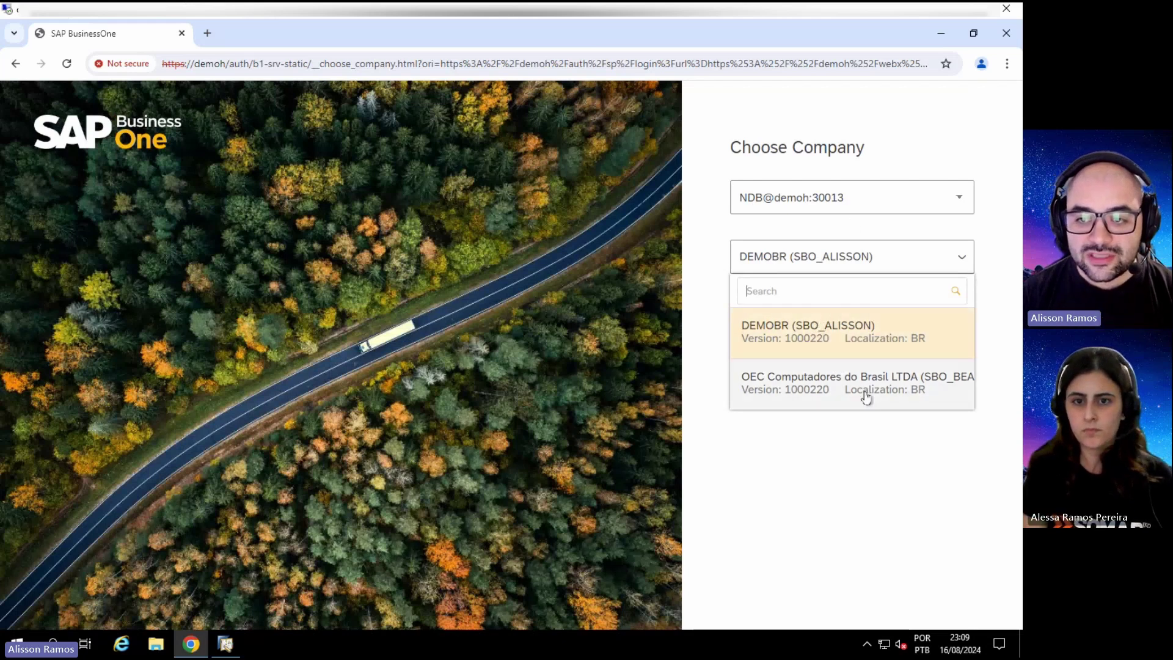
pyautogui.click(854, 336)
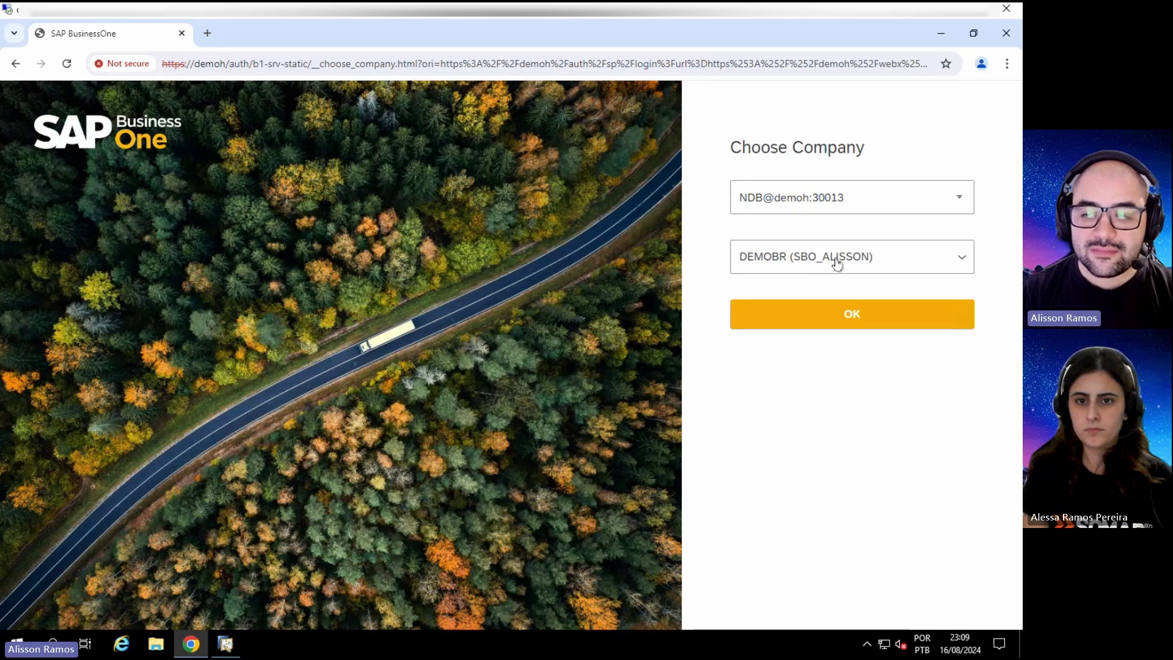
pyautogui.click(838, 321)
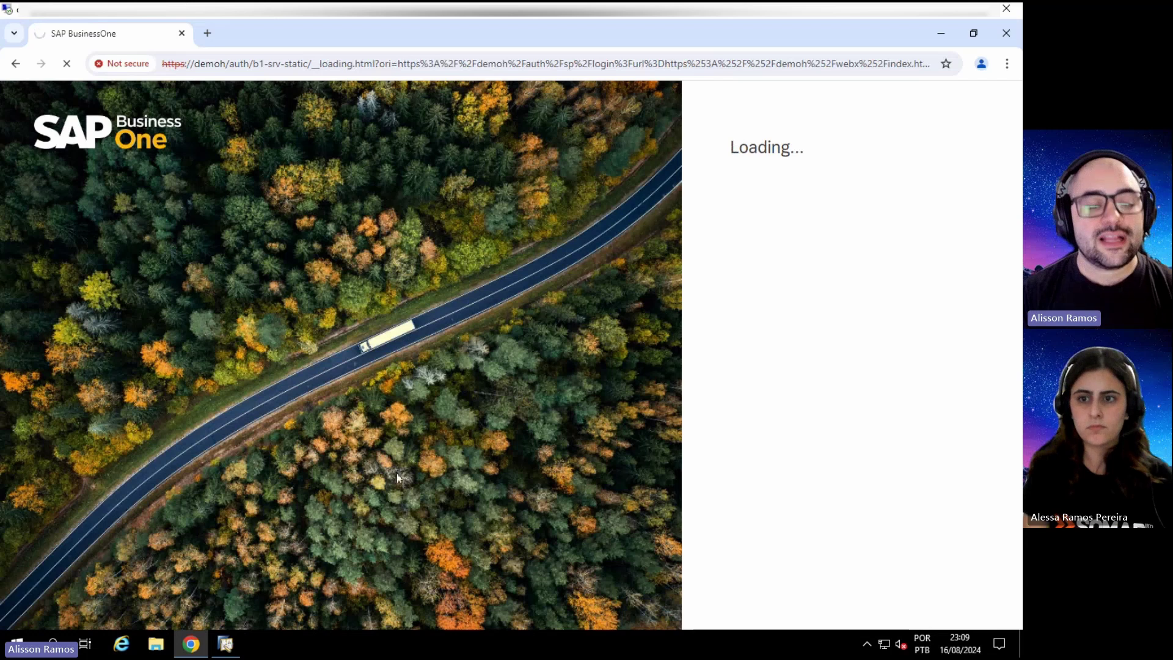
pyautogui.click(238, 642)
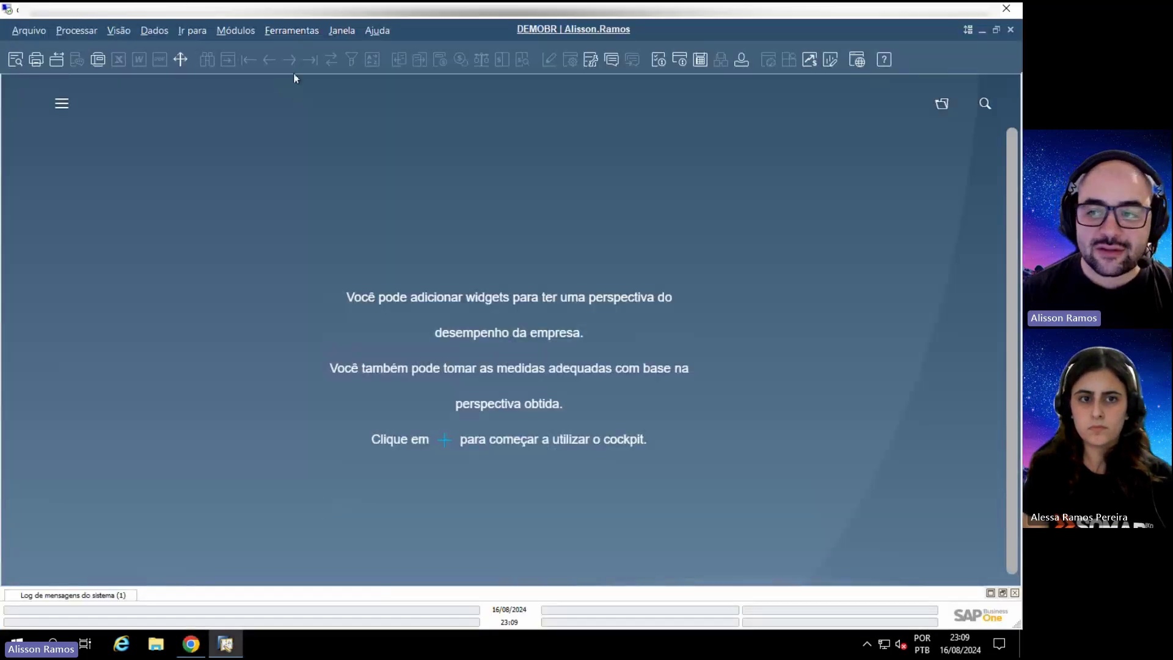
# Step: Switch between the desktop client and Chrome until the DEMOBR tile home page appears
pyautogui.click(203, 651)
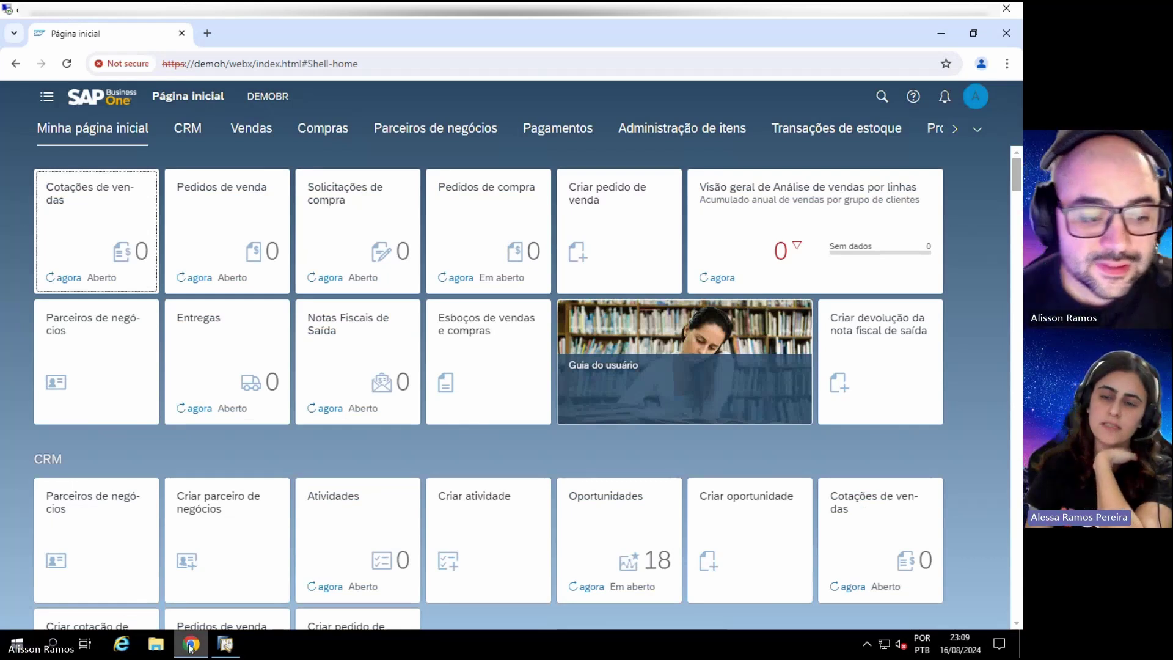
pyautogui.click(224, 645)
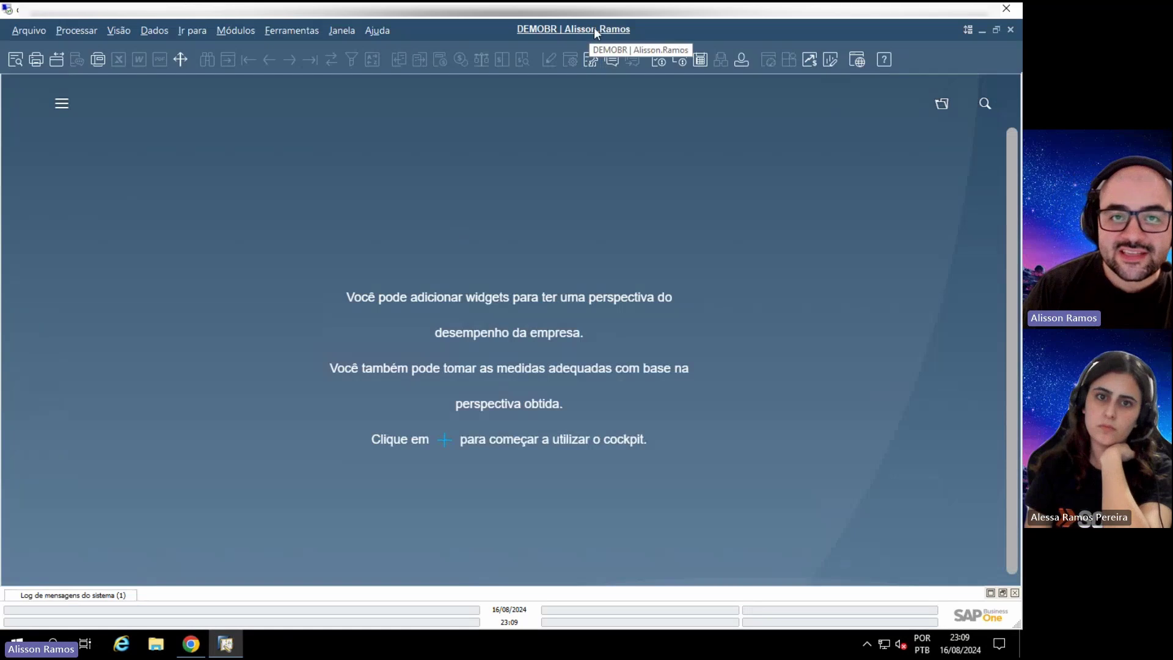
pyautogui.hotkey('alt', 'Tab')
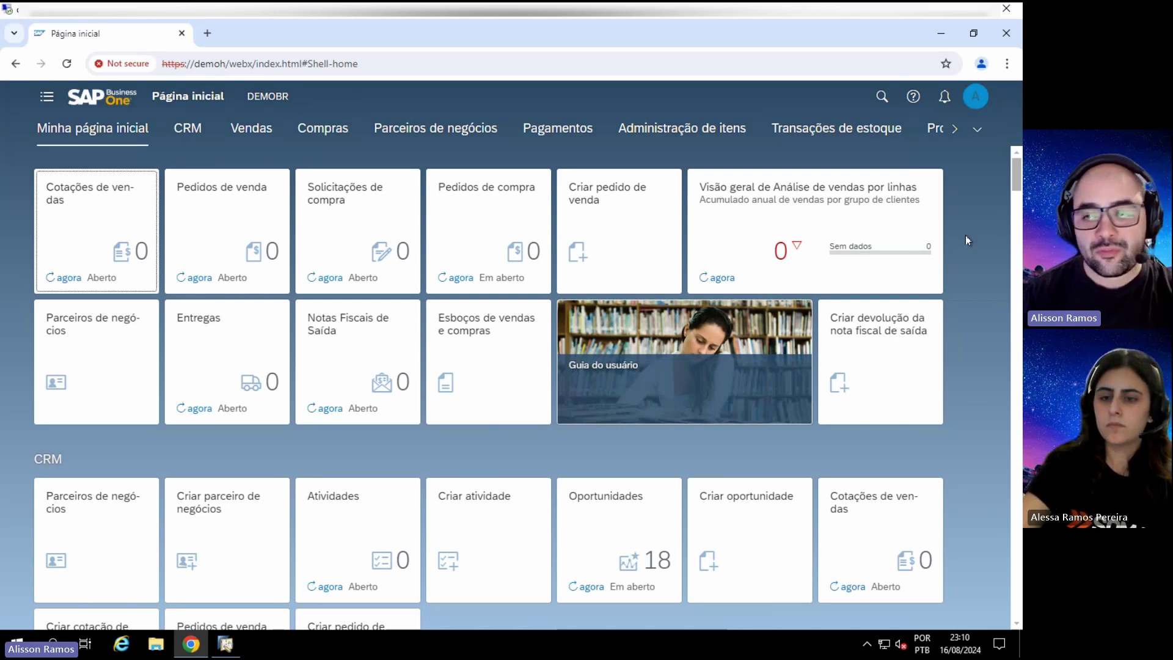
# Step: Open the web client's main navigation, glance at the desktop module list, then close the navigation
pyautogui.click(46, 97)
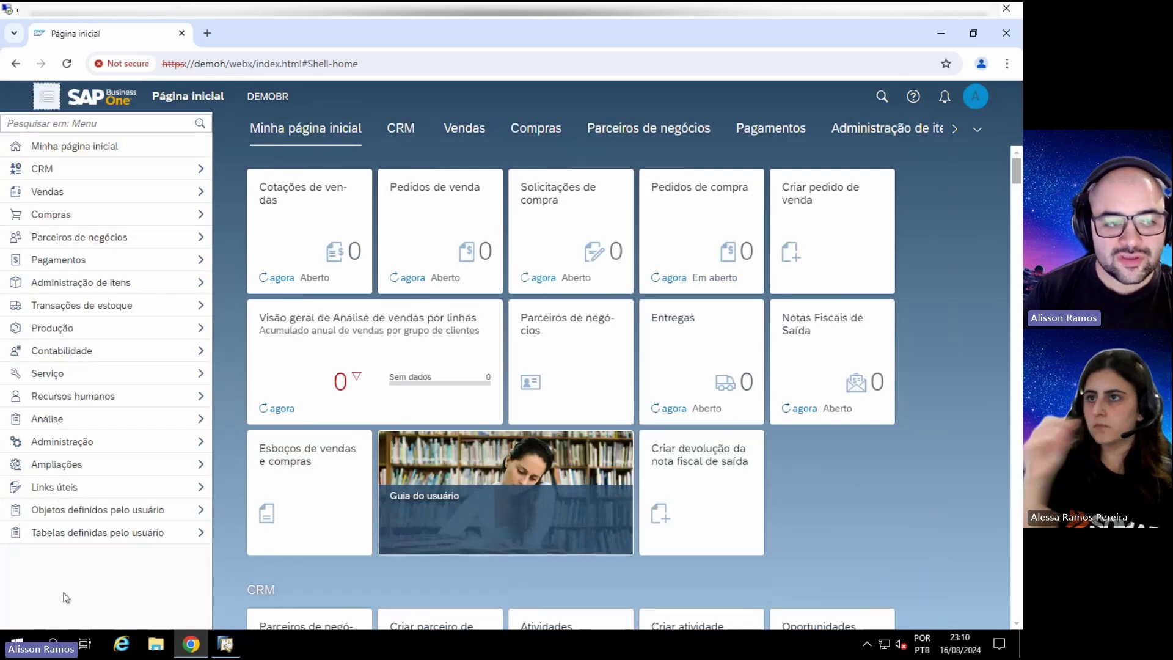
pyautogui.click(226, 644)
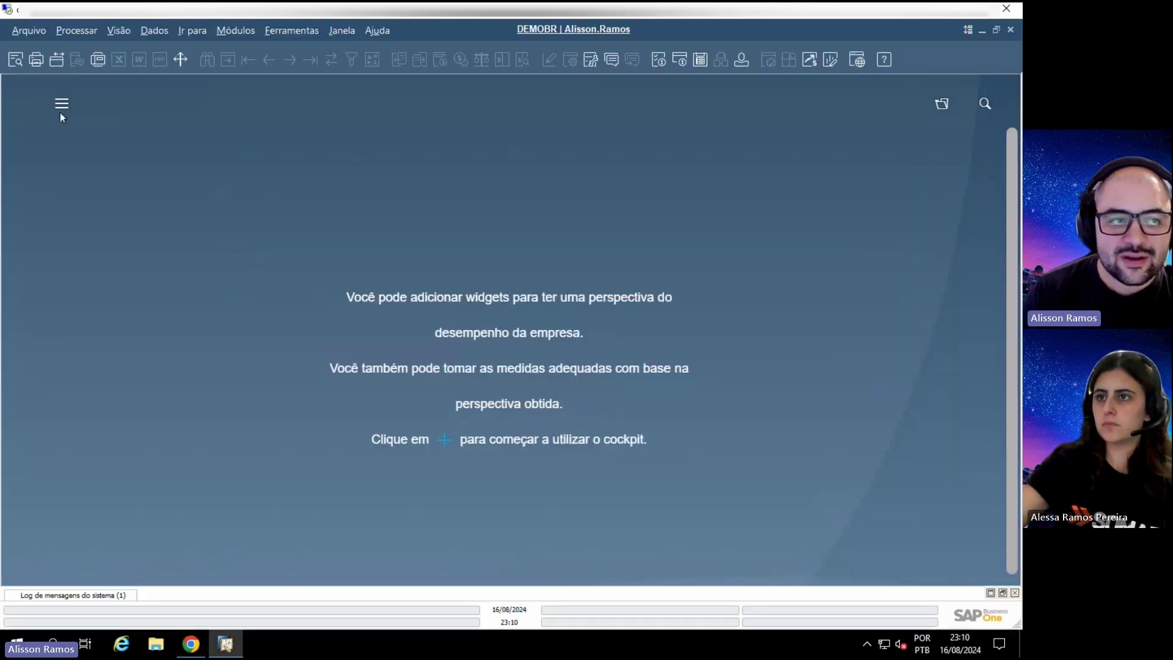
pyautogui.click(60, 112)
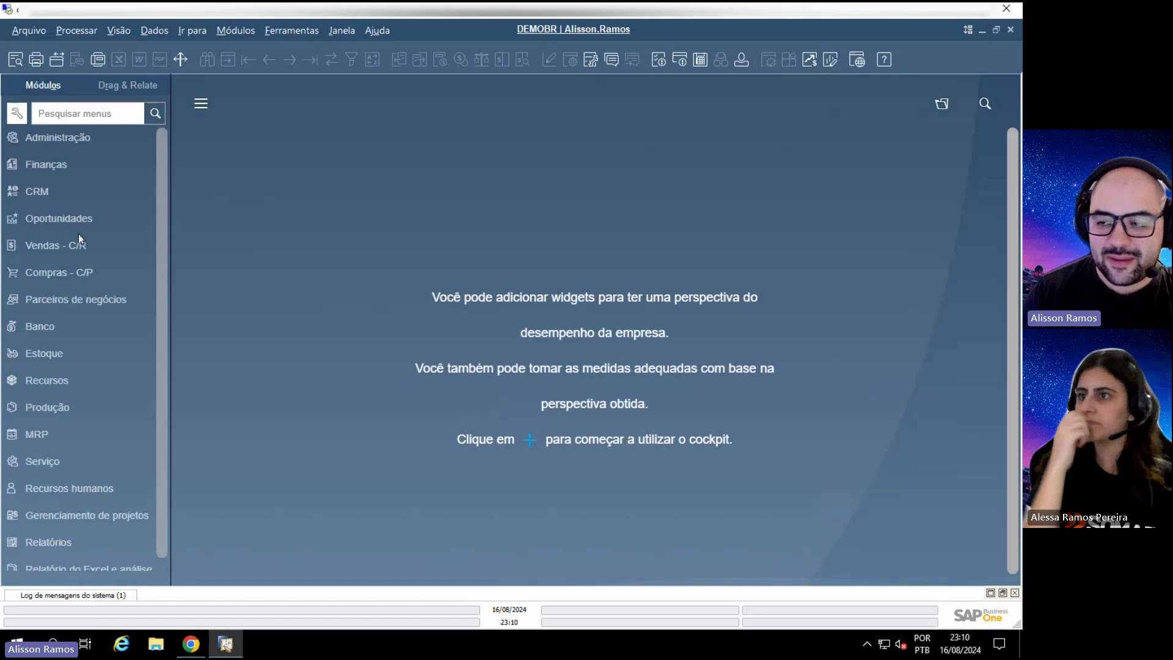
pyautogui.click(191, 644)
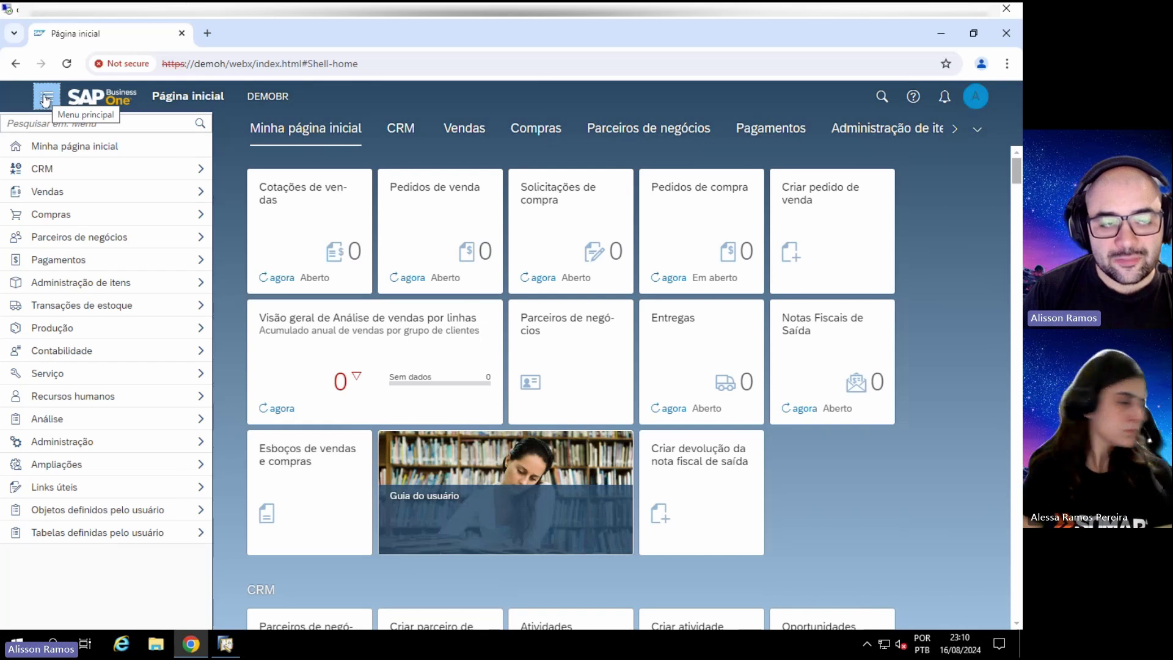
pyautogui.click(46, 97)
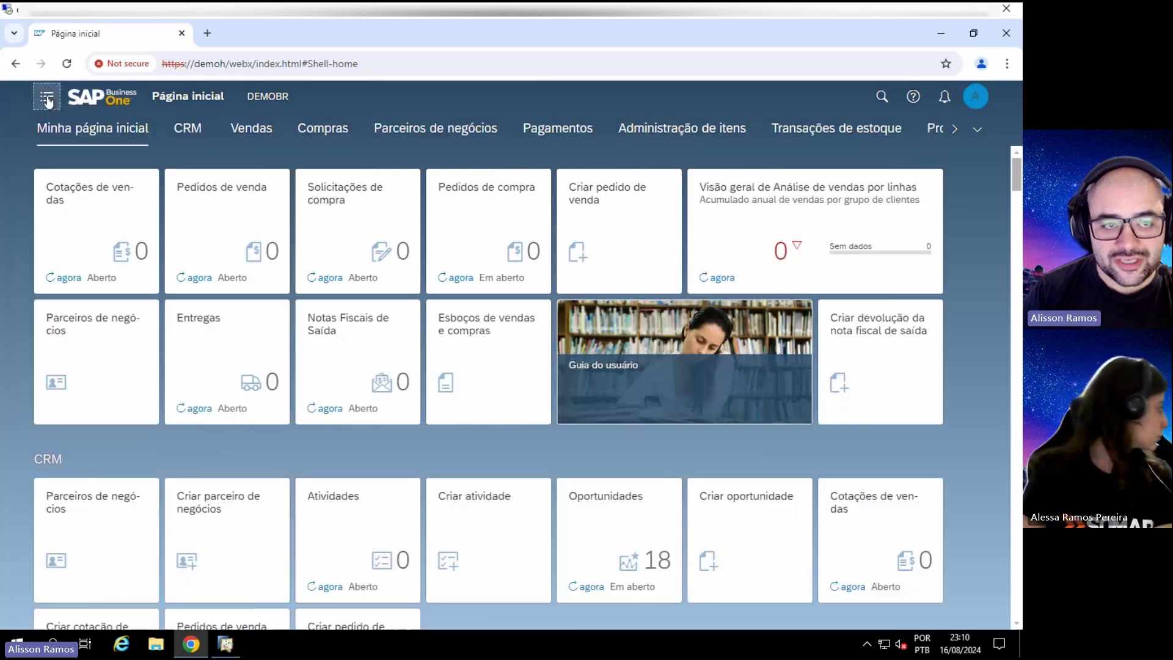
# Step: Jump through the tile sections from CRM, Vendas and Compras through Serviço to Produção
pyautogui.click(183, 131)
pyautogui.click(248, 131)
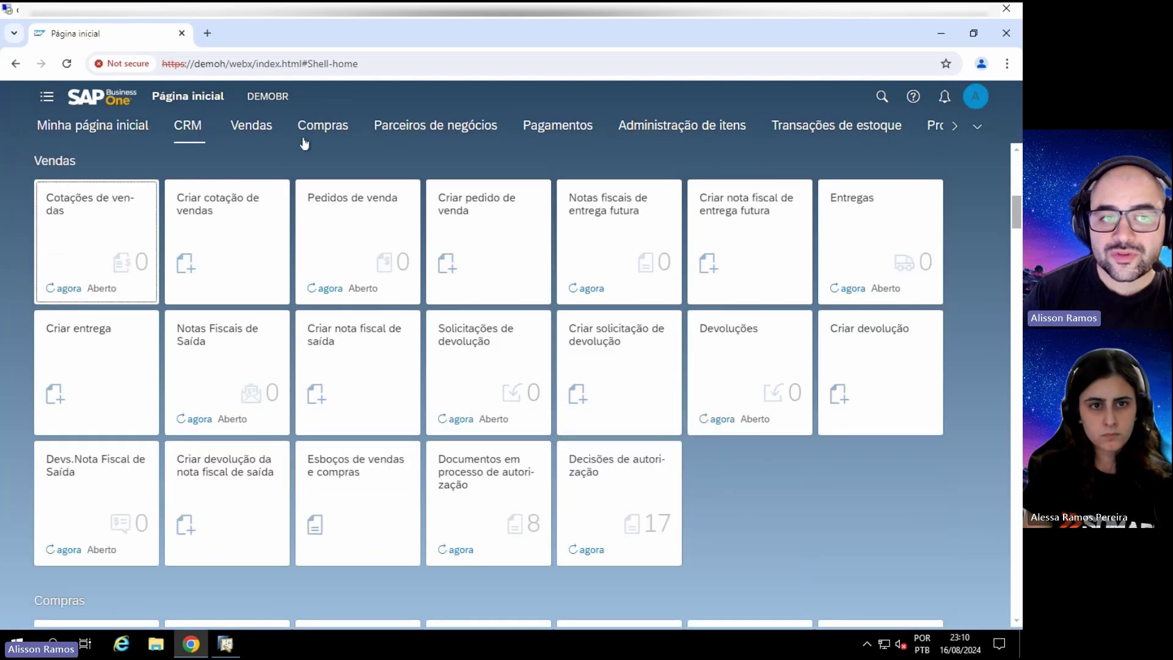
pyautogui.click(309, 131)
pyautogui.click(383, 131)
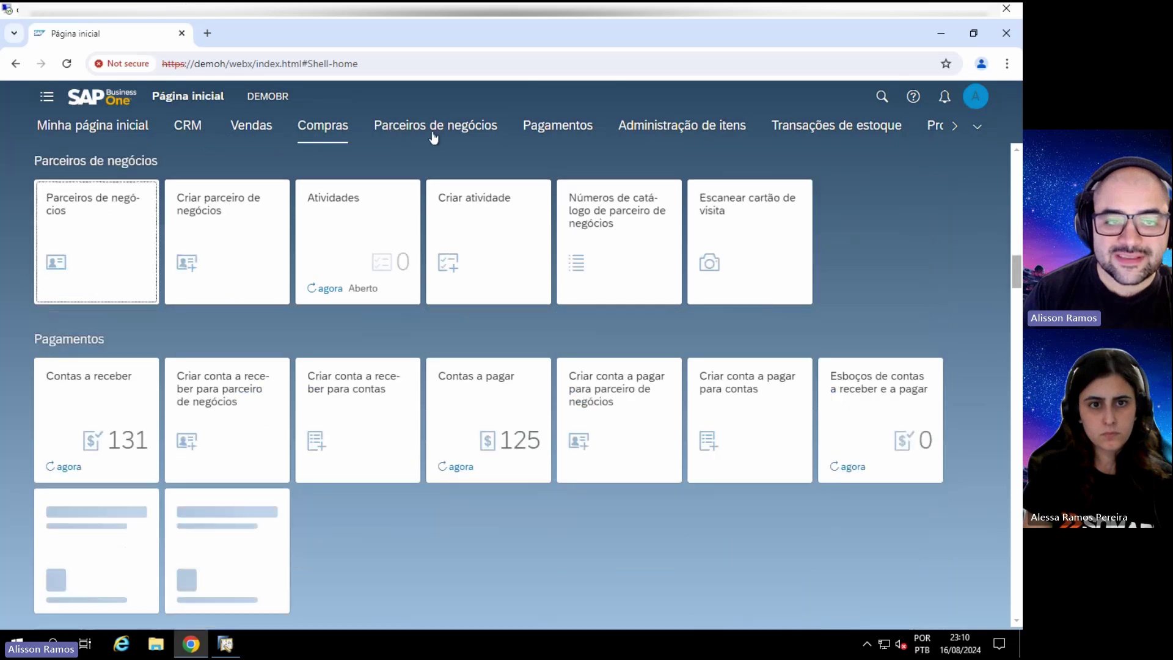
pyautogui.click(527, 125)
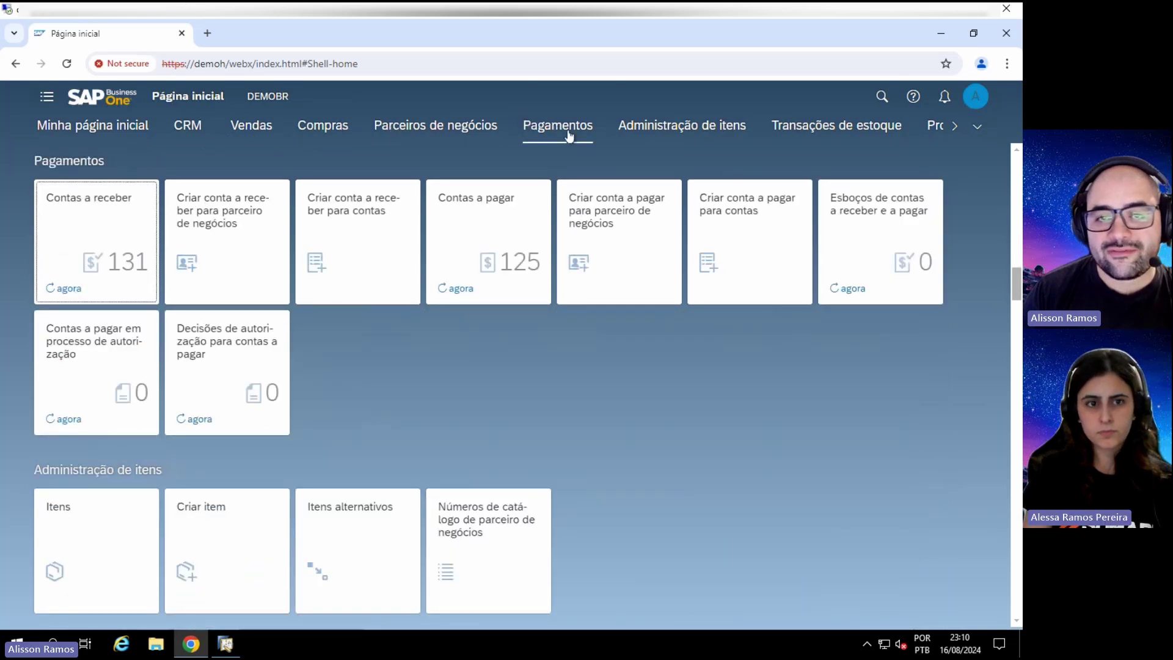
pyautogui.click(652, 124)
pyautogui.click(817, 126)
pyautogui.click(954, 126)
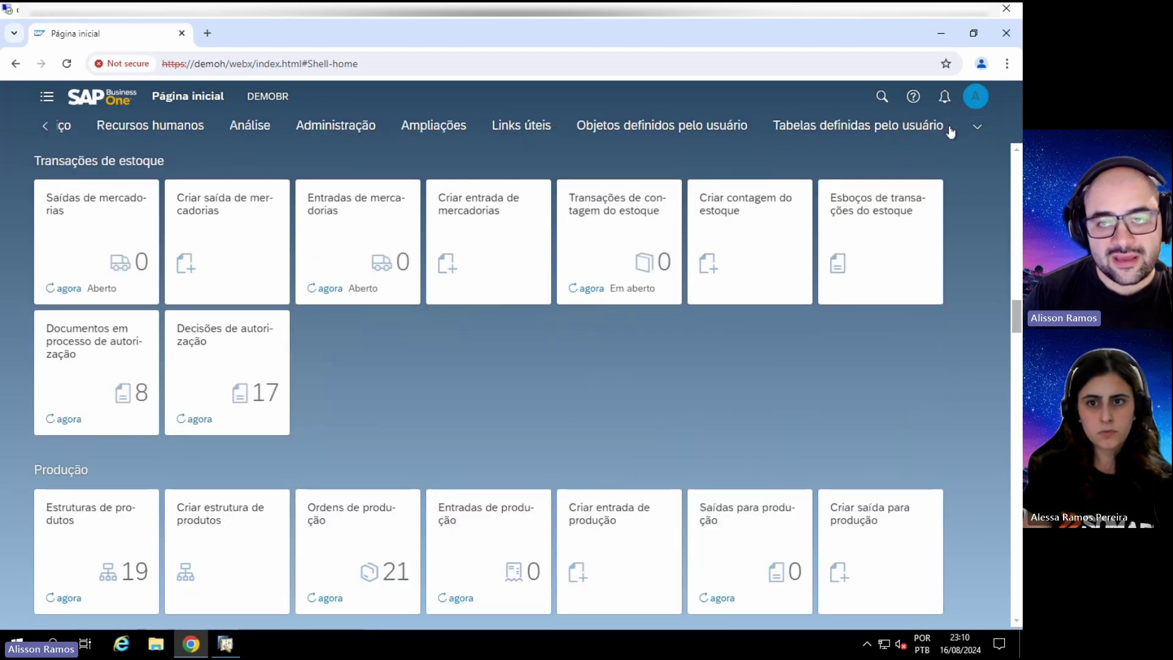
pyautogui.click(66, 128)
pyautogui.click(45, 126)
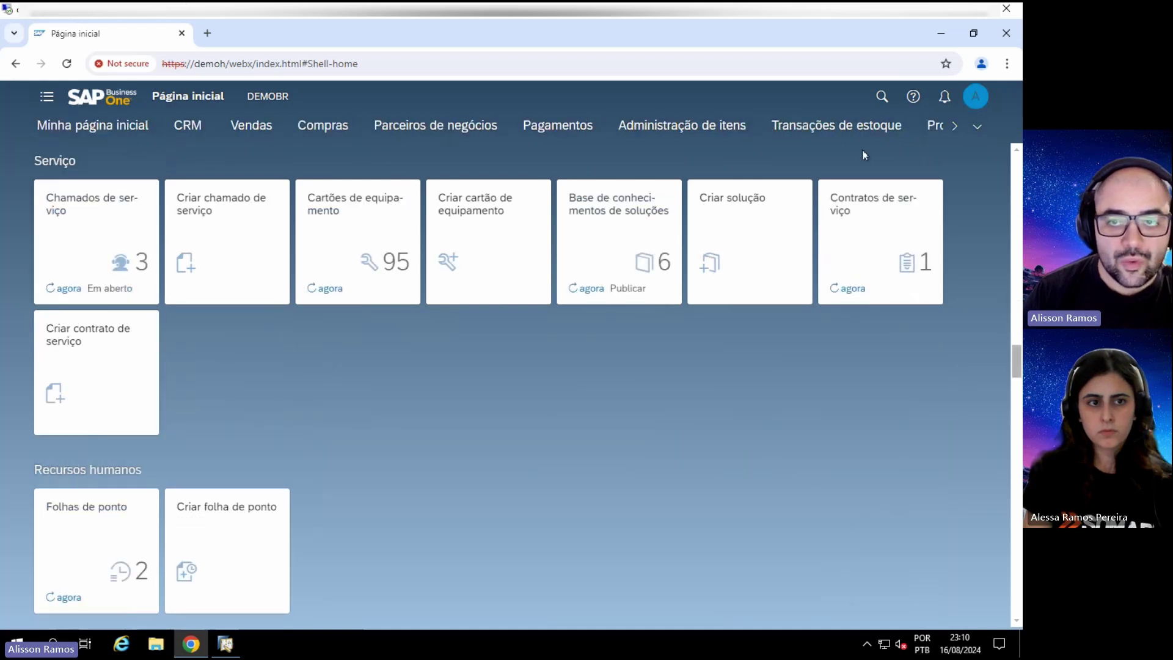
pyautogui.click(931, 126)
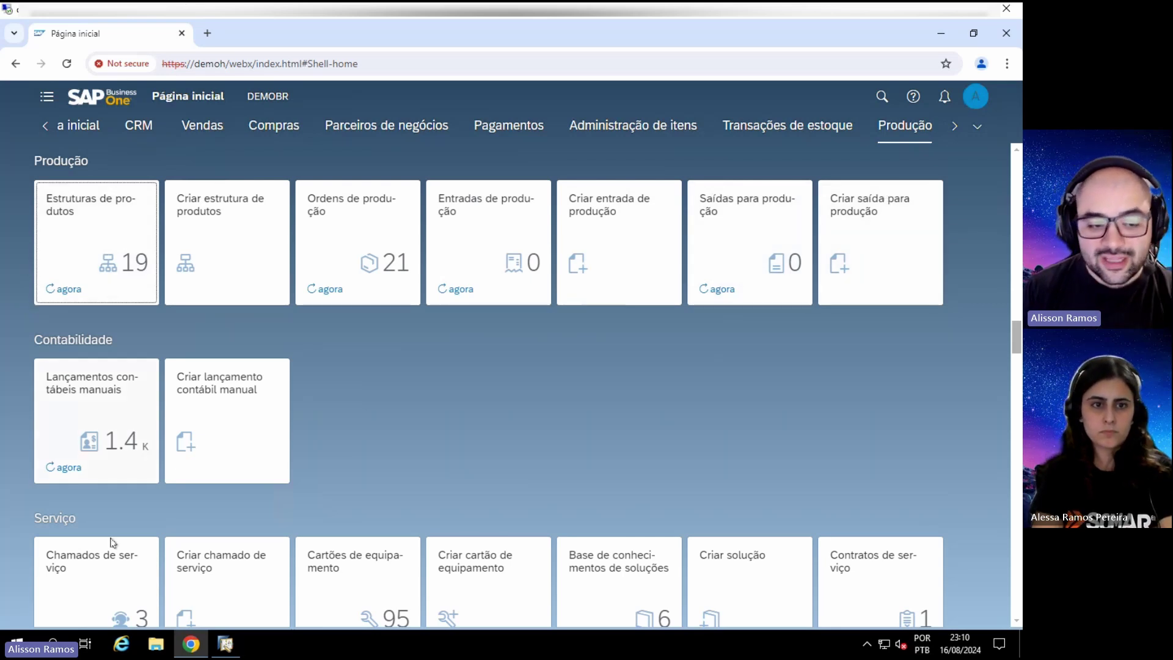
# Step: In the desktop client, open Produção > Relatórios de produção > Lista de itens em aberto
pyautogui.click(225, 644)
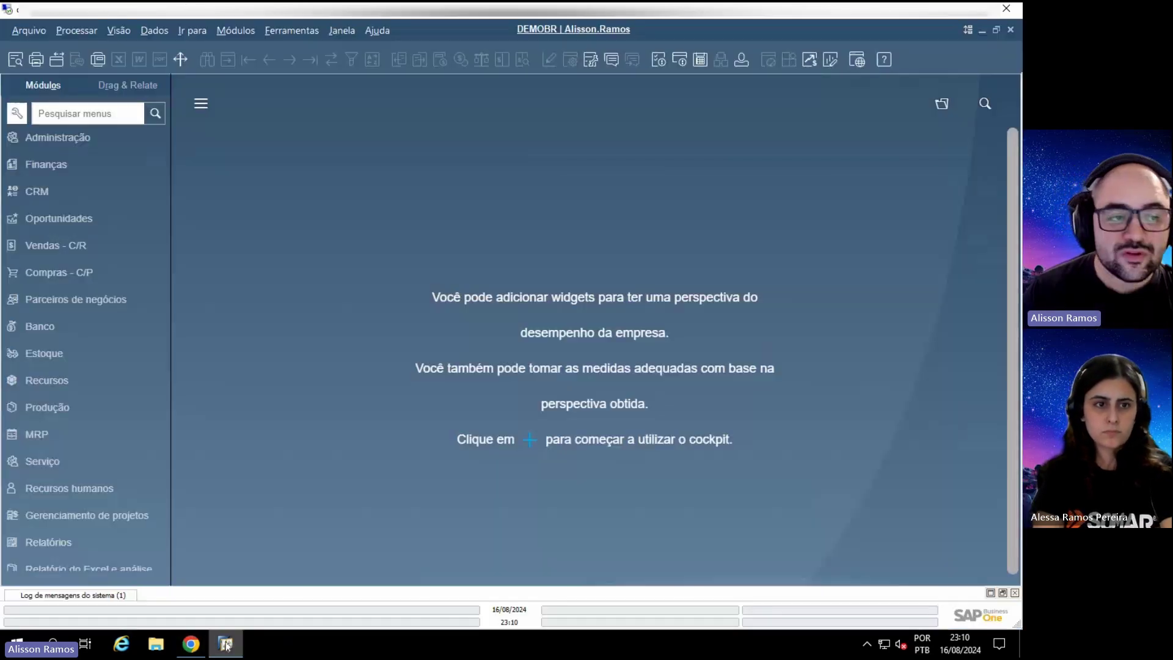
pyautogui.click(42, 406)
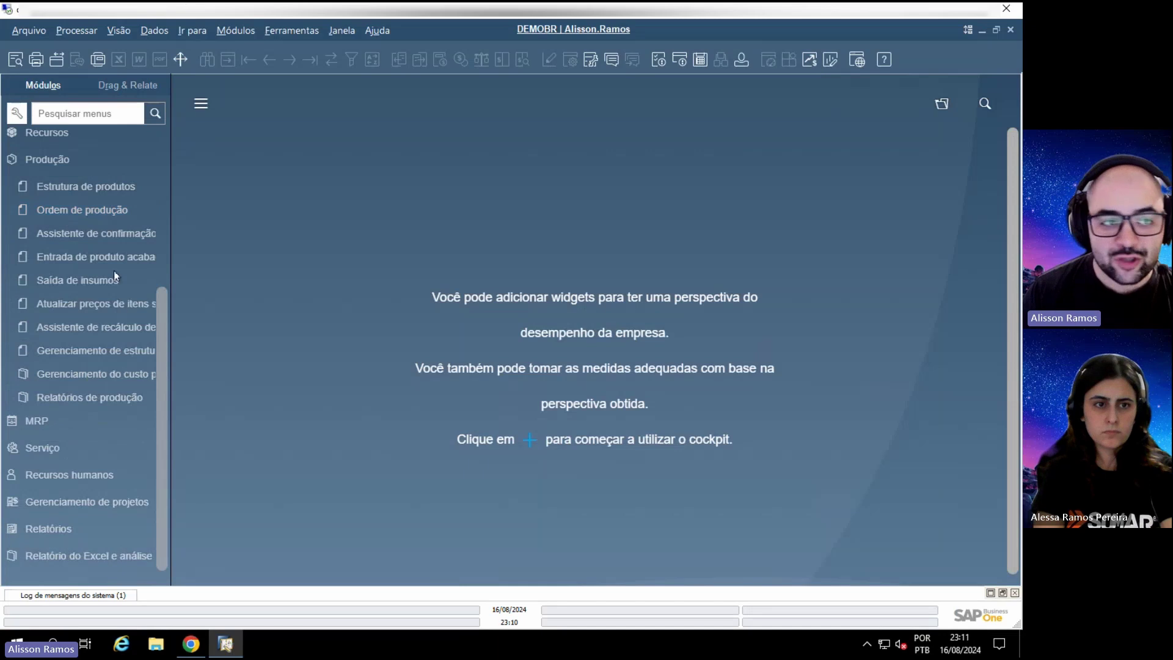
pyautogui.click(191, 643)
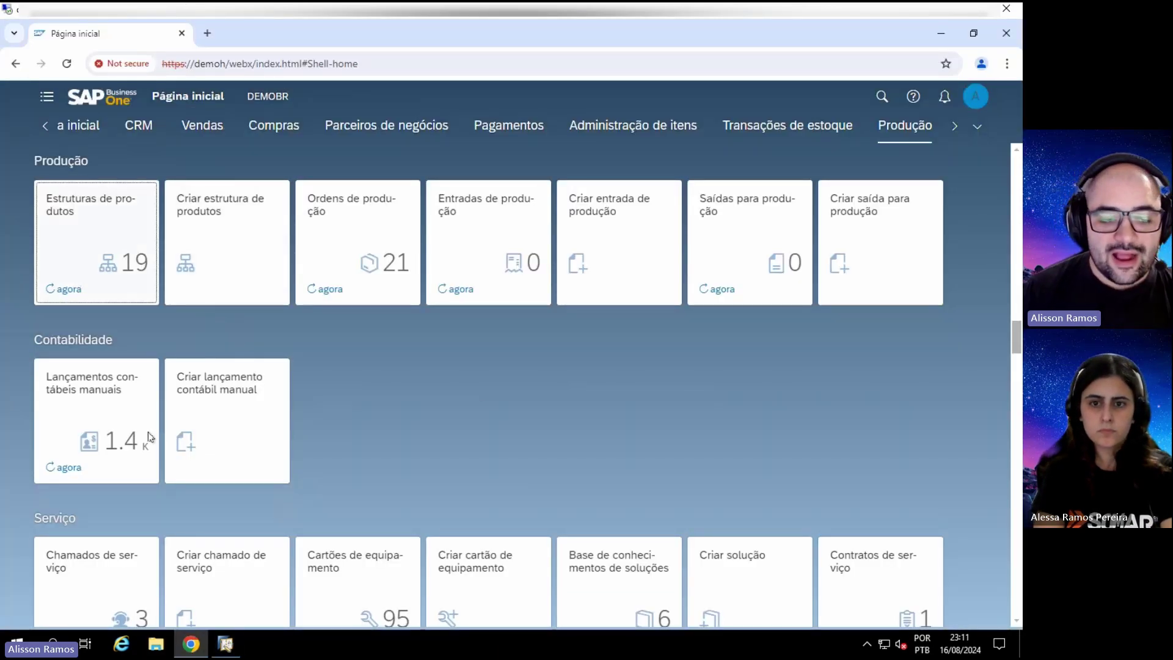
pyautogui.click(226, 643)
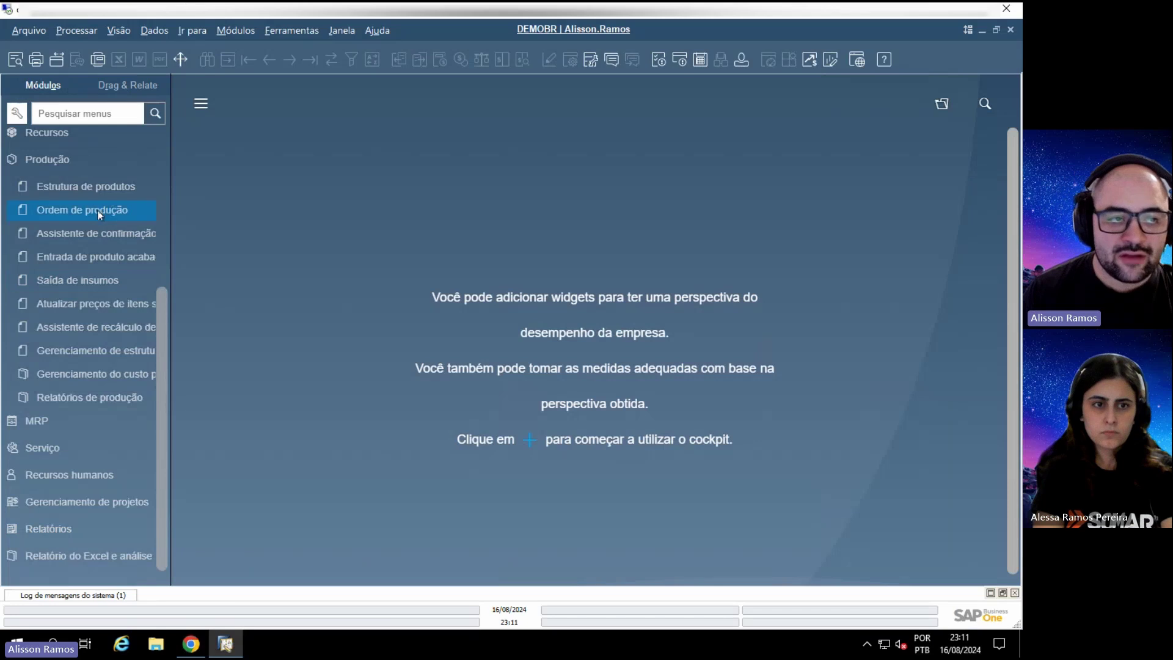
pyautogui.click(87, 398)
pyautogui.click(85, 446)
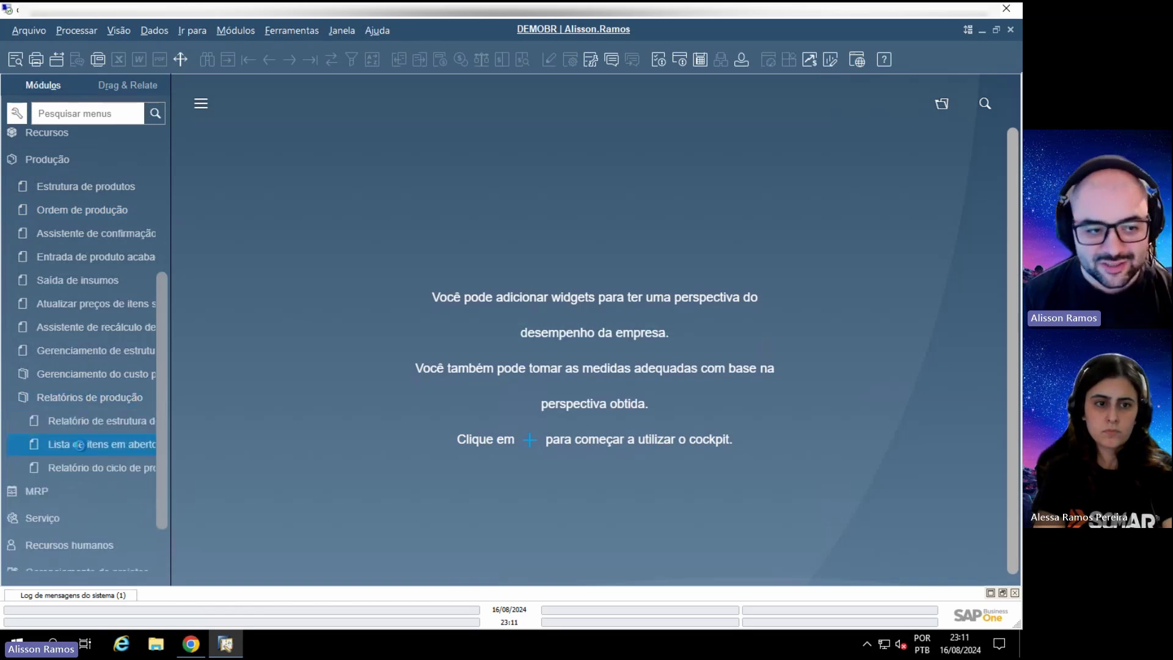
# Step: Filter the open items list to Liberado production orders, keeping Ordens de produção as document type
pyautogui.click(410, 236)
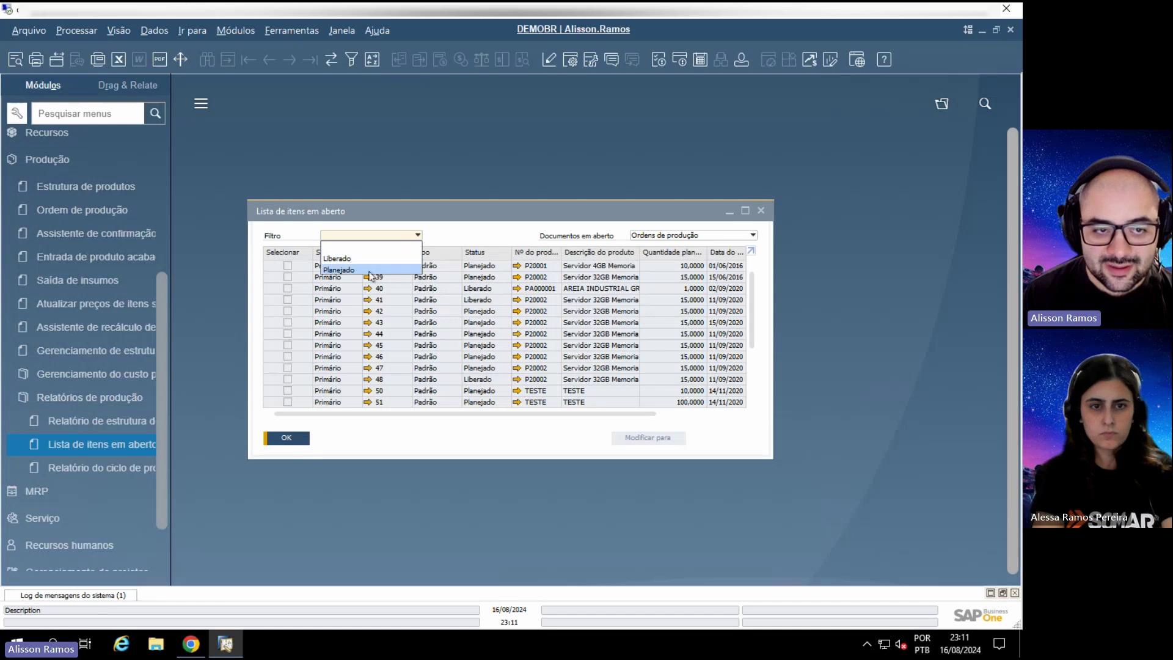
pyautogui.click(387, 269)
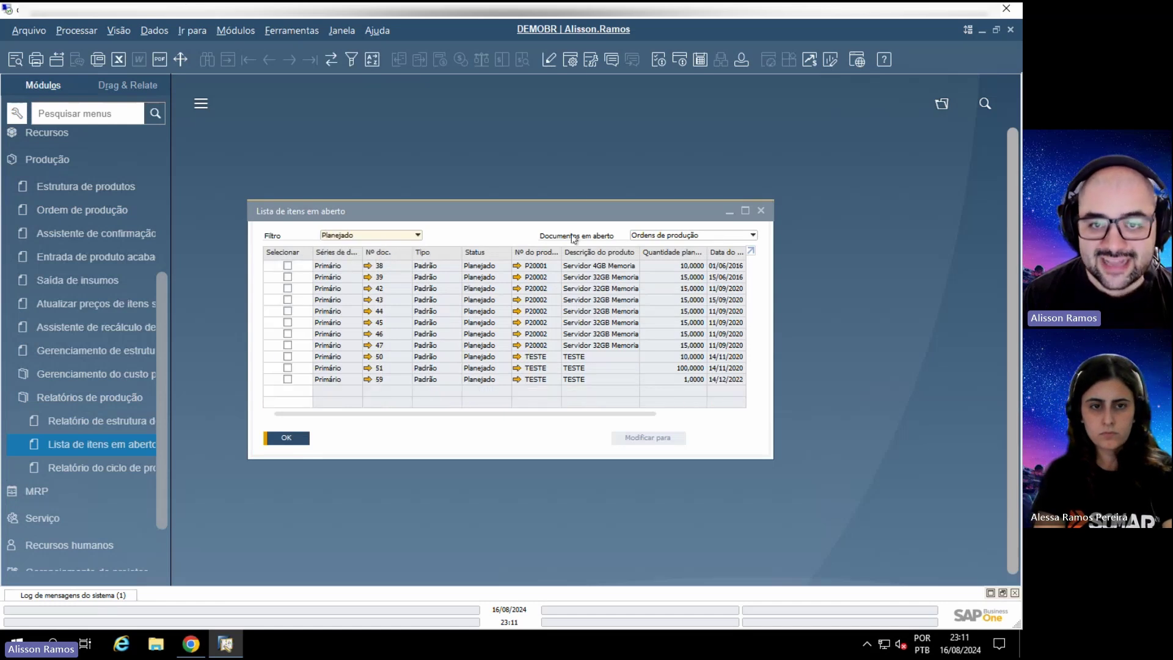
pyautogui.click(694, 237)
pyautogui.click(538, 232)
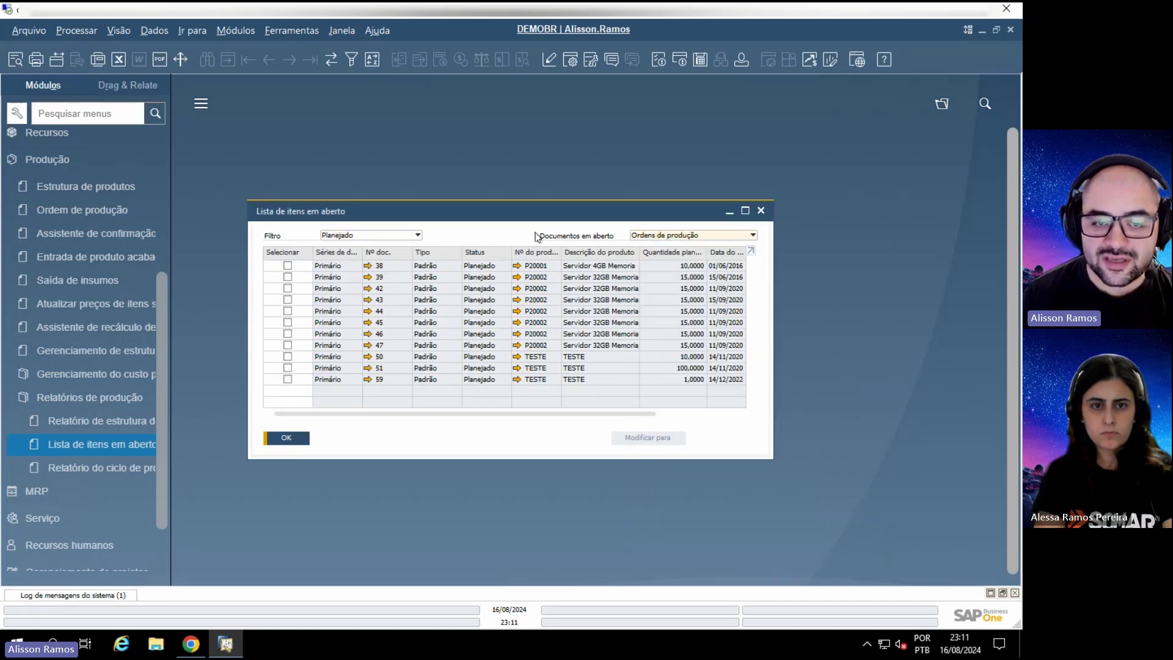
pyautogui.click(352, 233)
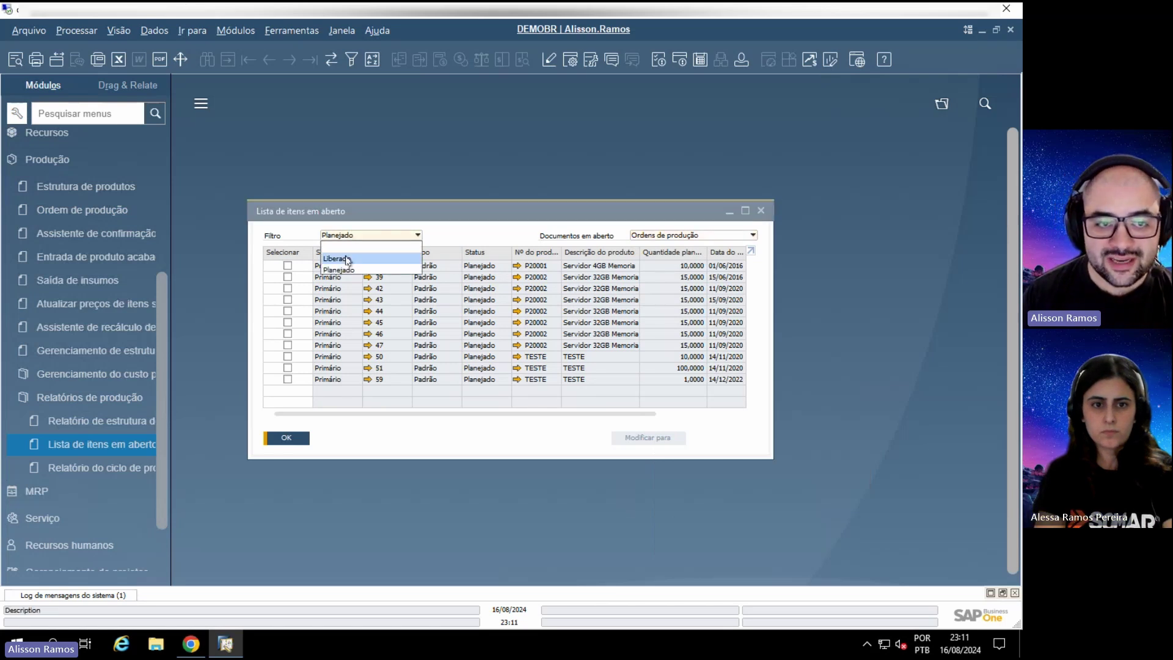
pyautogui.click(348, 260)
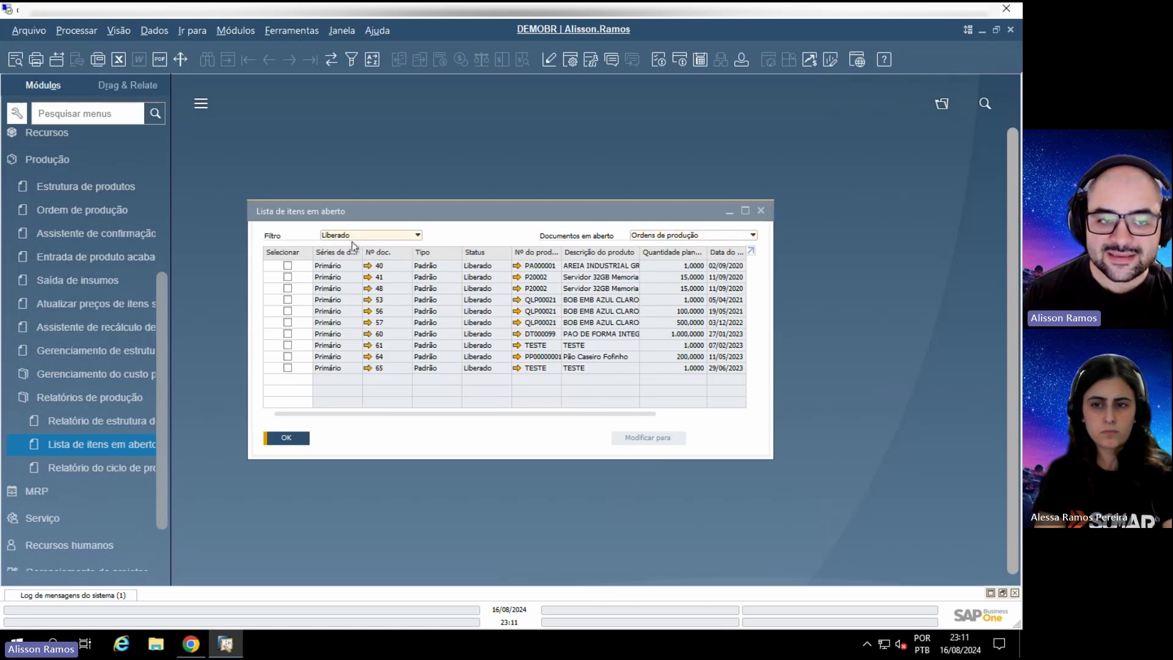
pyautogui.click(191, 643)
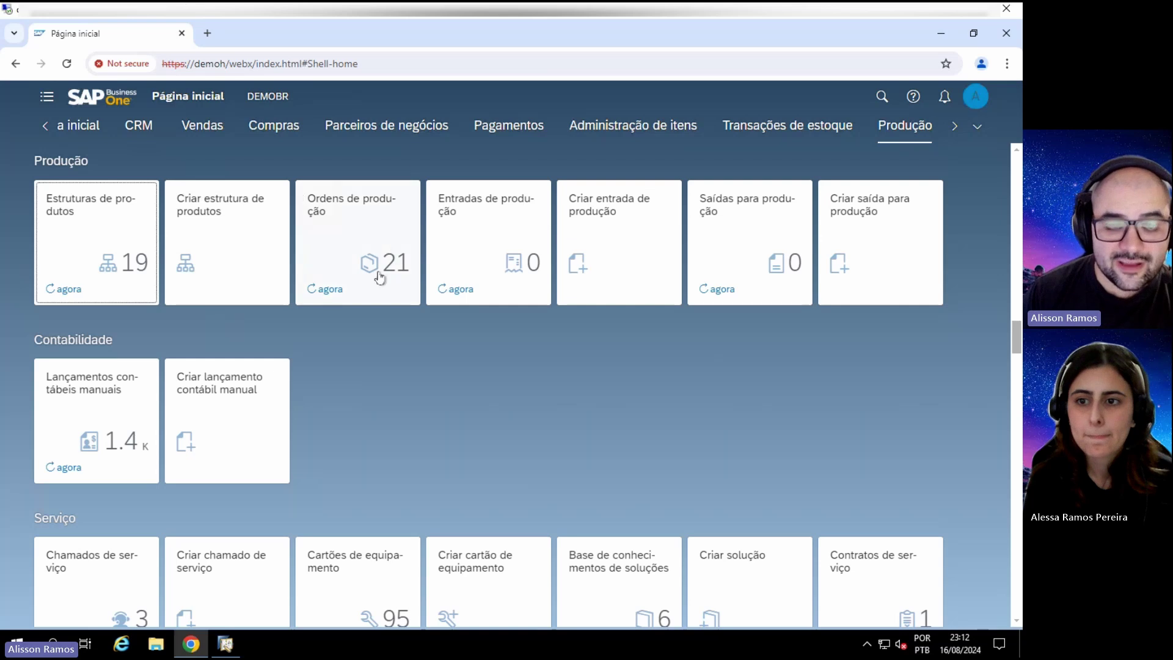
# Step: Open the Ordens de produção tile and scroll through all 65 production orders
pyautogui.click(366, 221)
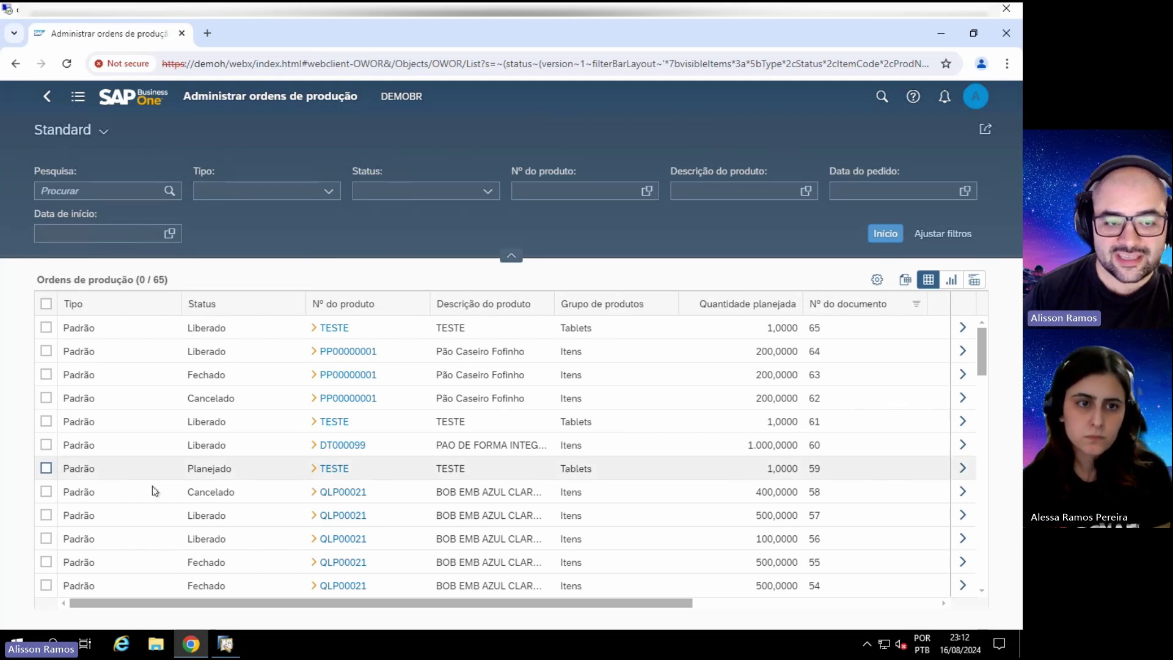
pyautogui.scroll(-11, 201, 428)
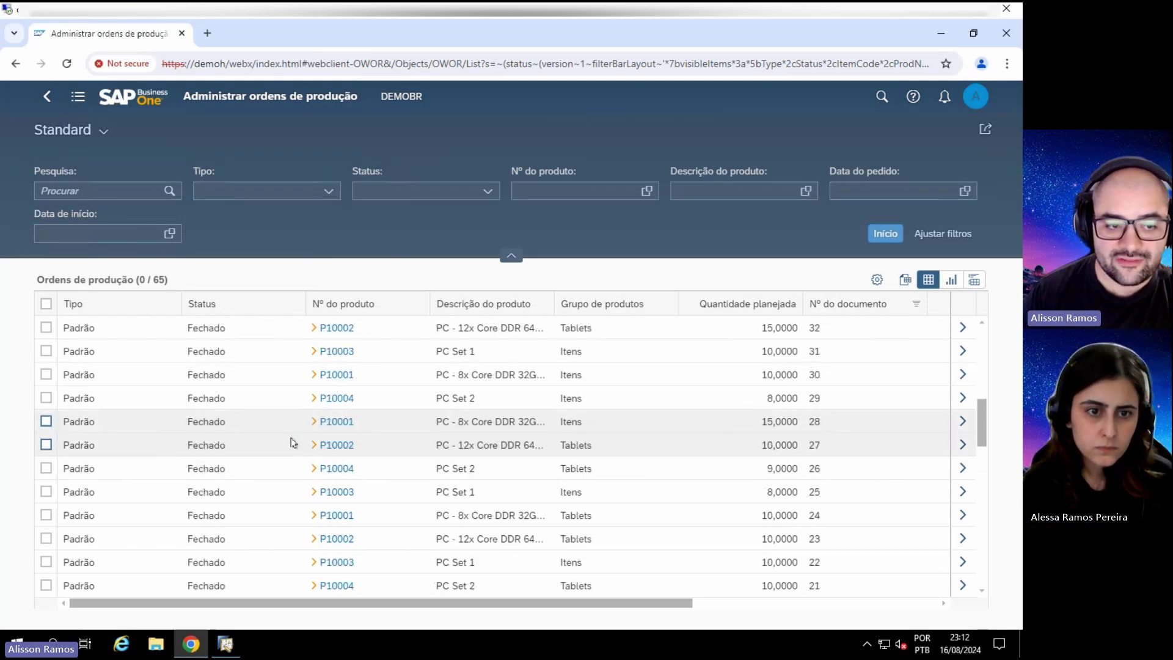
pyautogui.scroll(5, 290, 442)
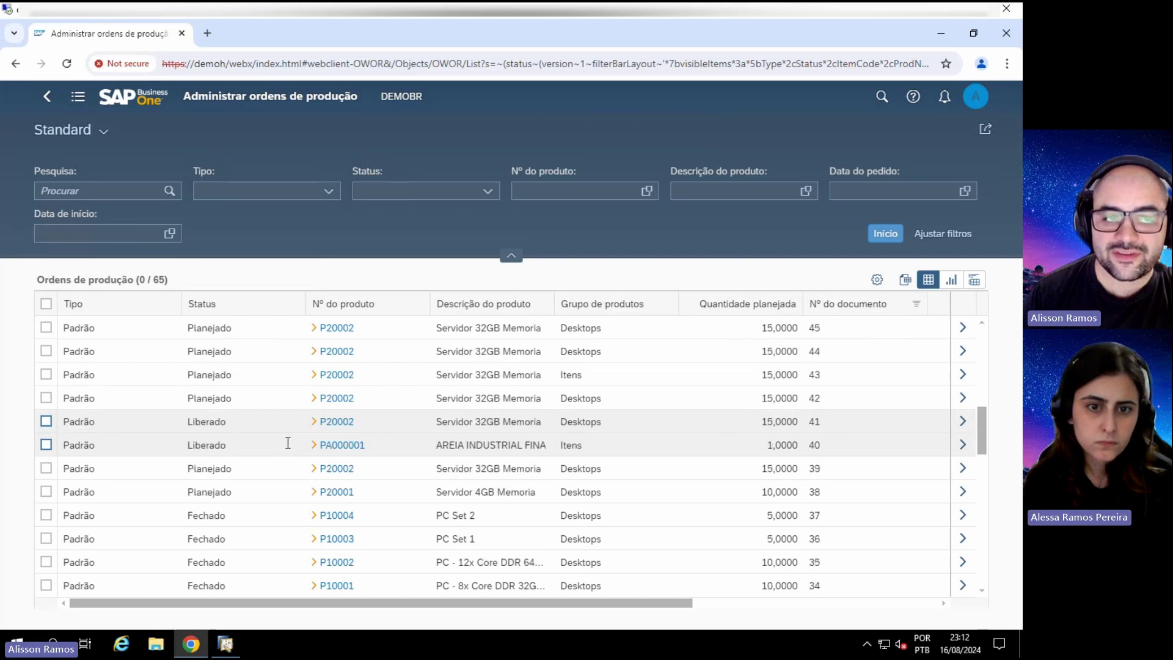
pyautogui.scroll(7, 287, 442)
# Step: Filter production orders to Padrão type with Planejado and Liberado status, and apply
pyautogui.click(323, 190)
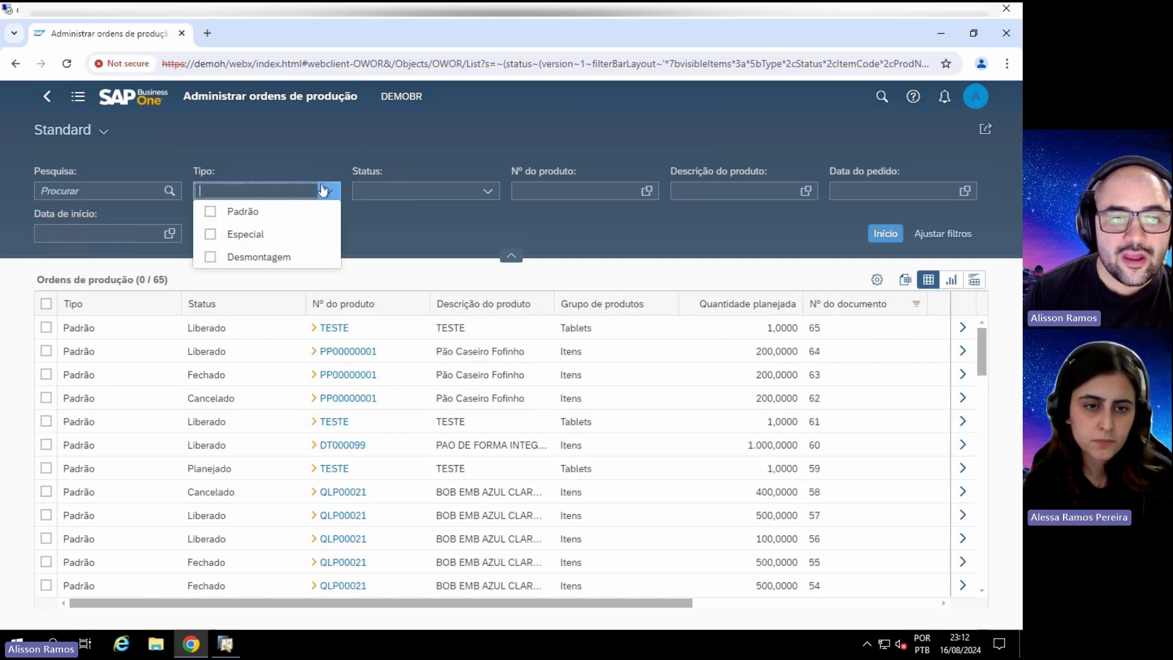
pyautogui.click(210, 211)
pyautogui.click(487, 191)
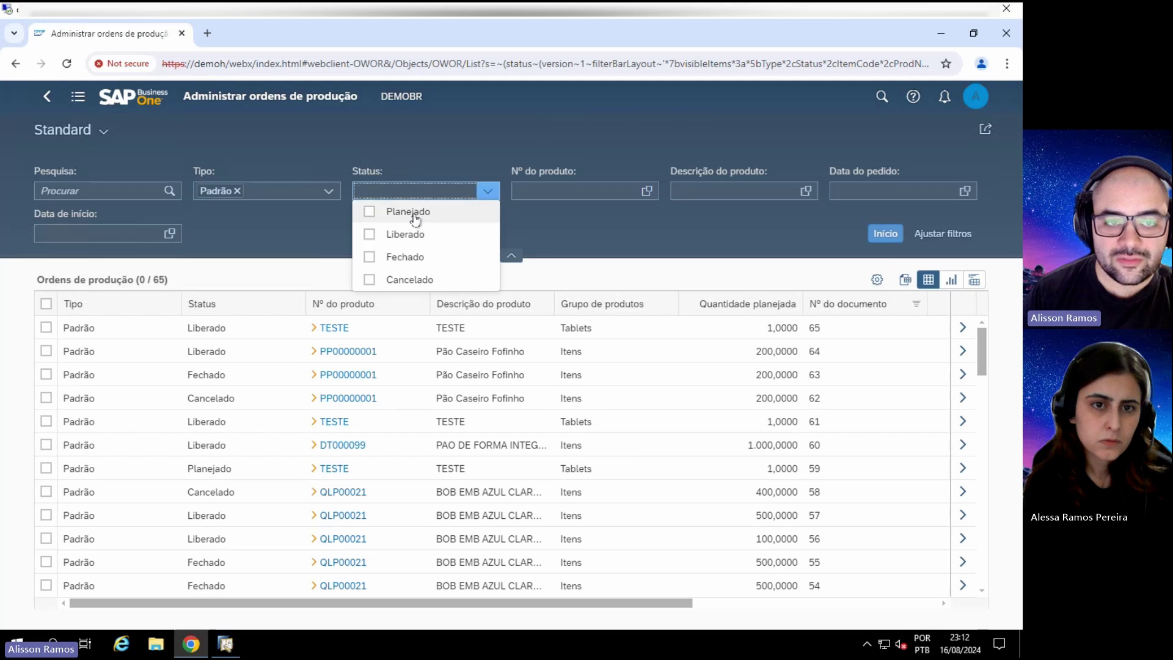
pyautogui.click(416, 215)
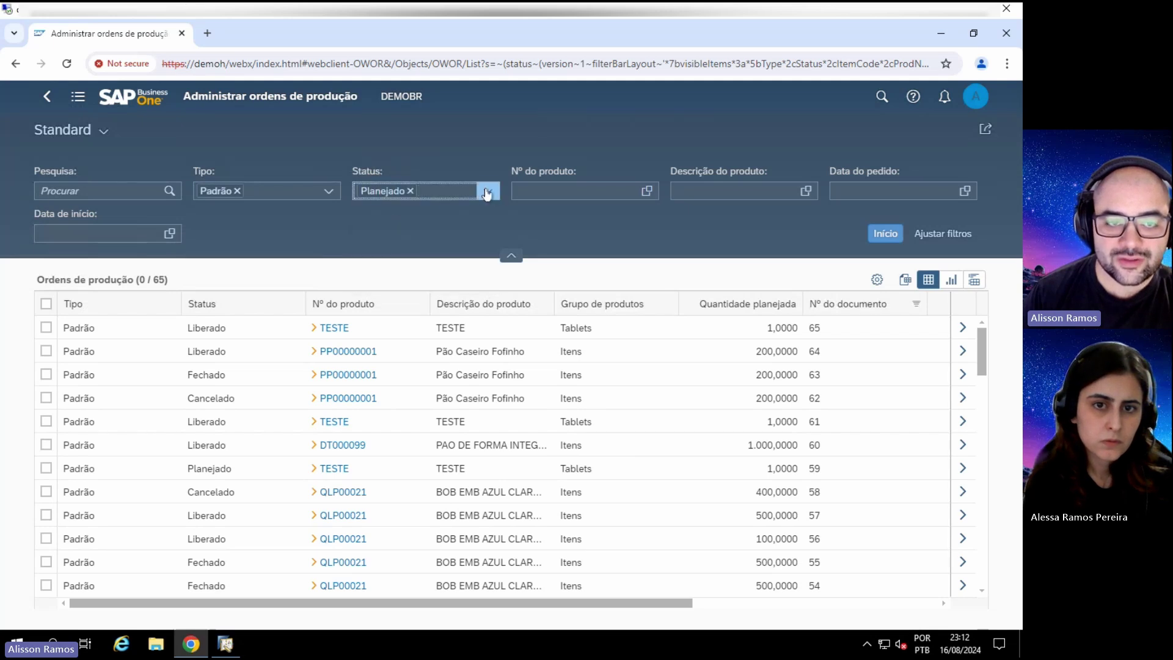
pyautogui.click(487, 192)
pyautogui.click(389, 234)
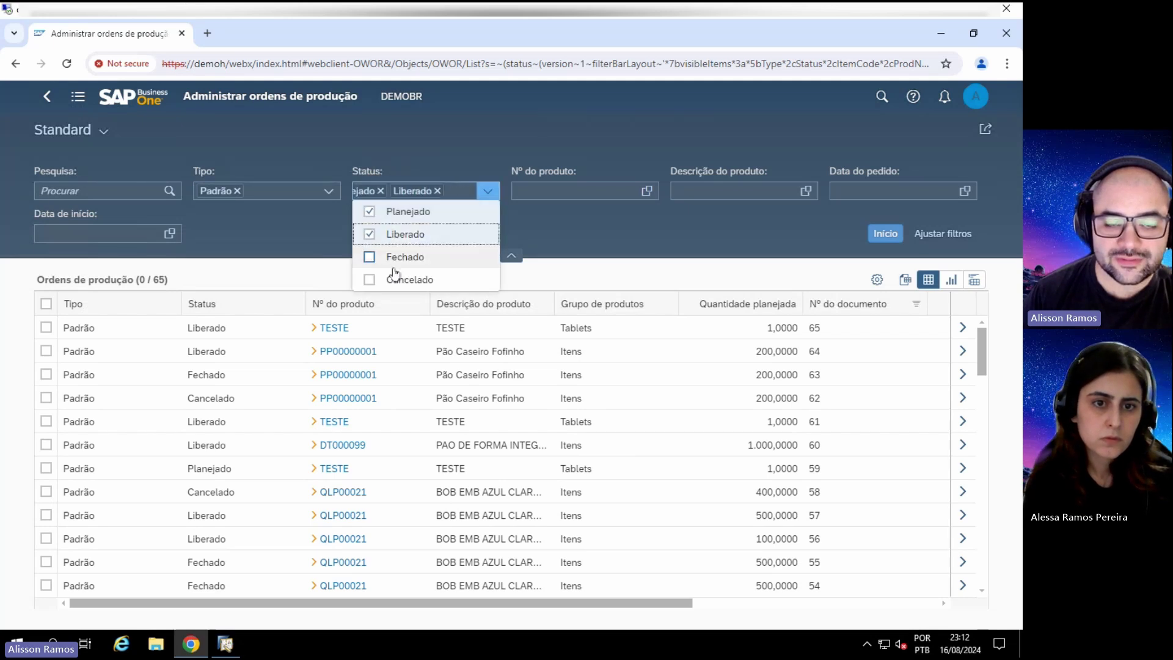
pyautogui.click(599, 217)
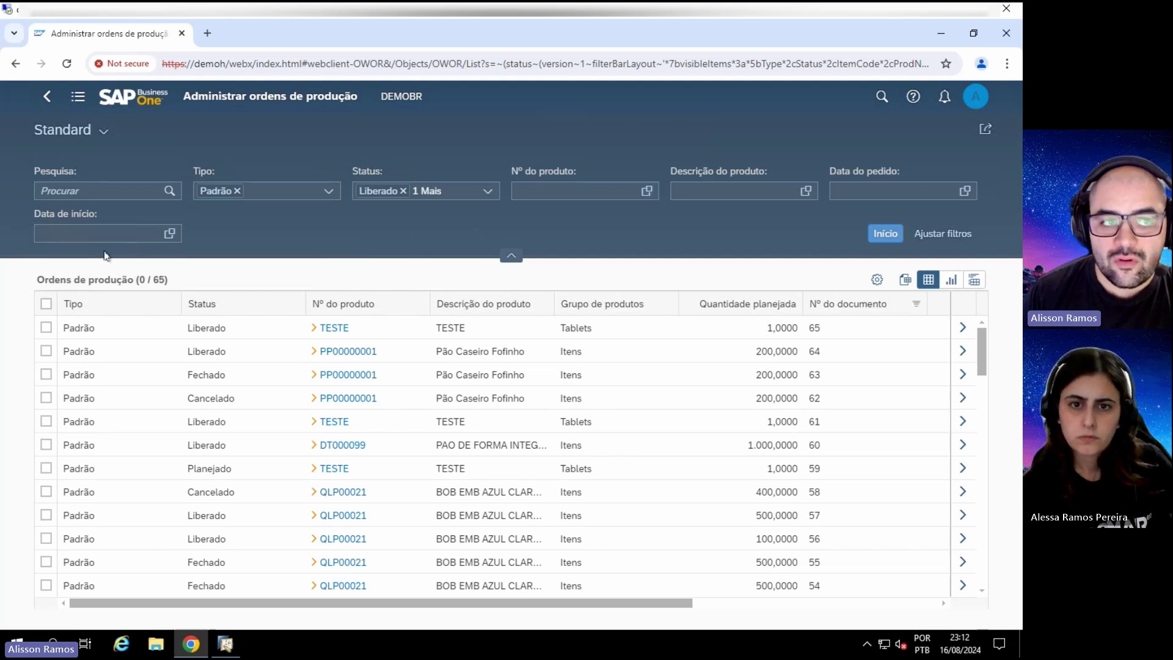
pyautogui.click(885, 234)
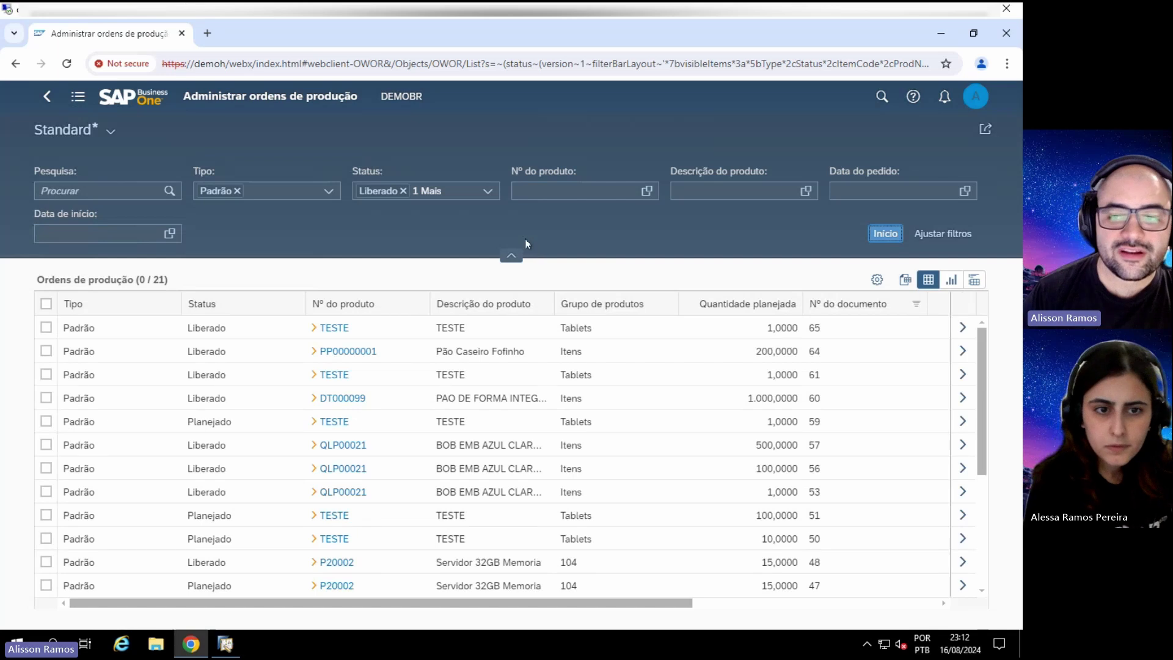
pyautogui.scroll(-3, 548, 359)
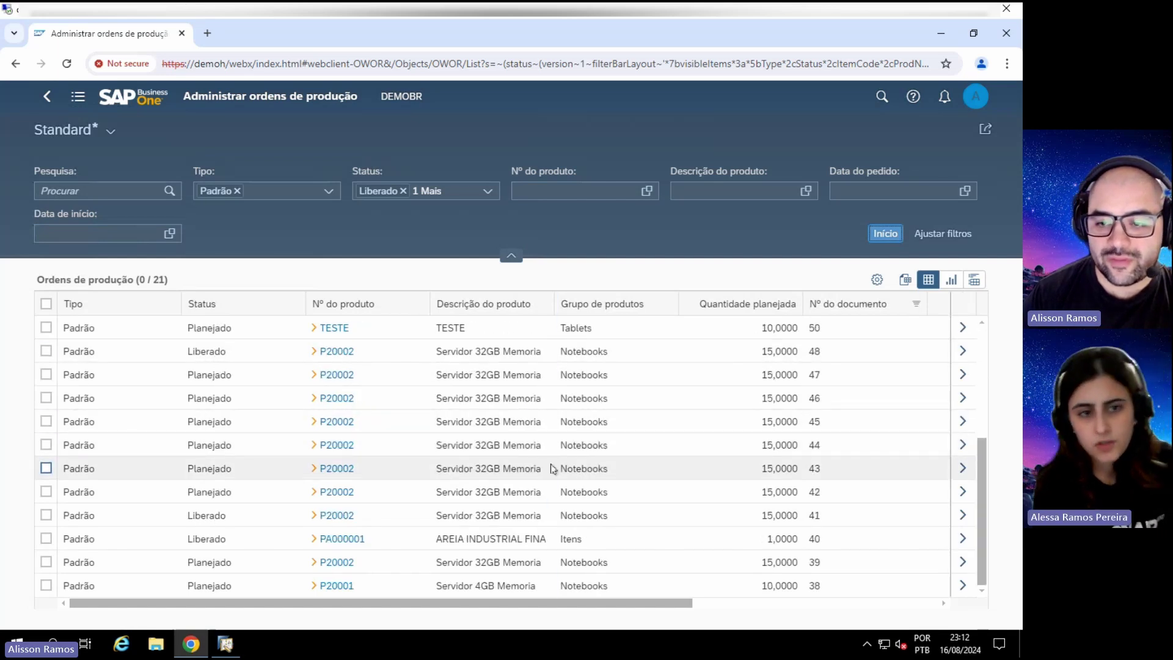
pyautogui.scroll(3, 548, 468)
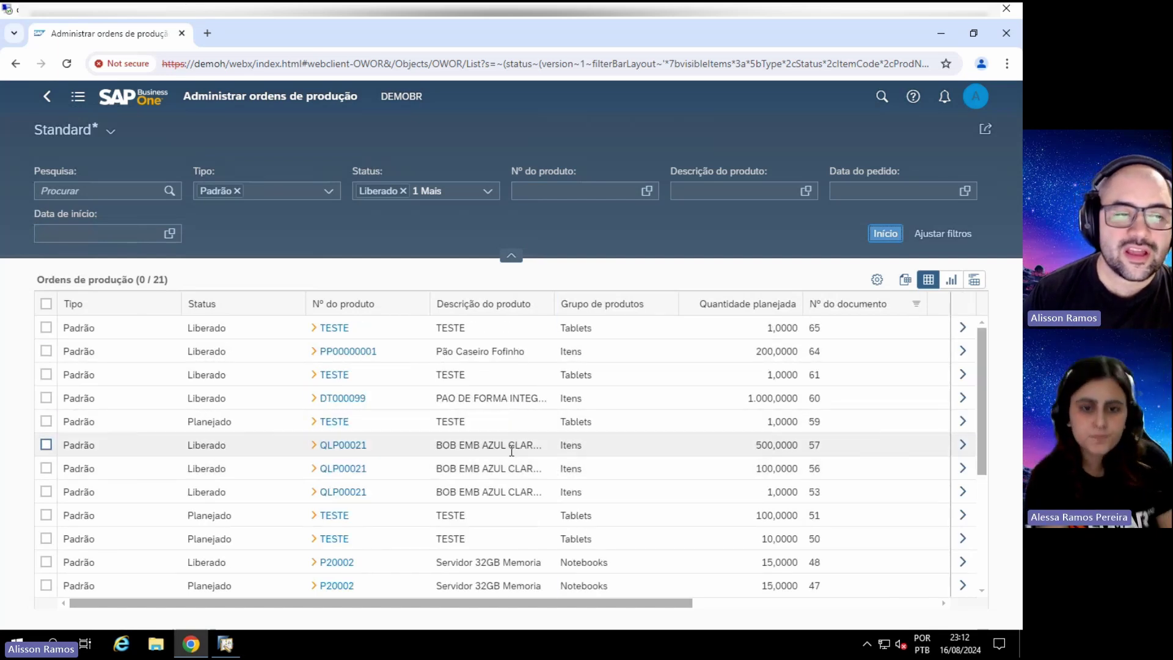
# Step: Check the 21-order count, select only order 64, and collapse the filter area
pyautogui.doubleClick(157, 279)
pyautogui.click(154, 274)
pyautogui.click(171, 276)
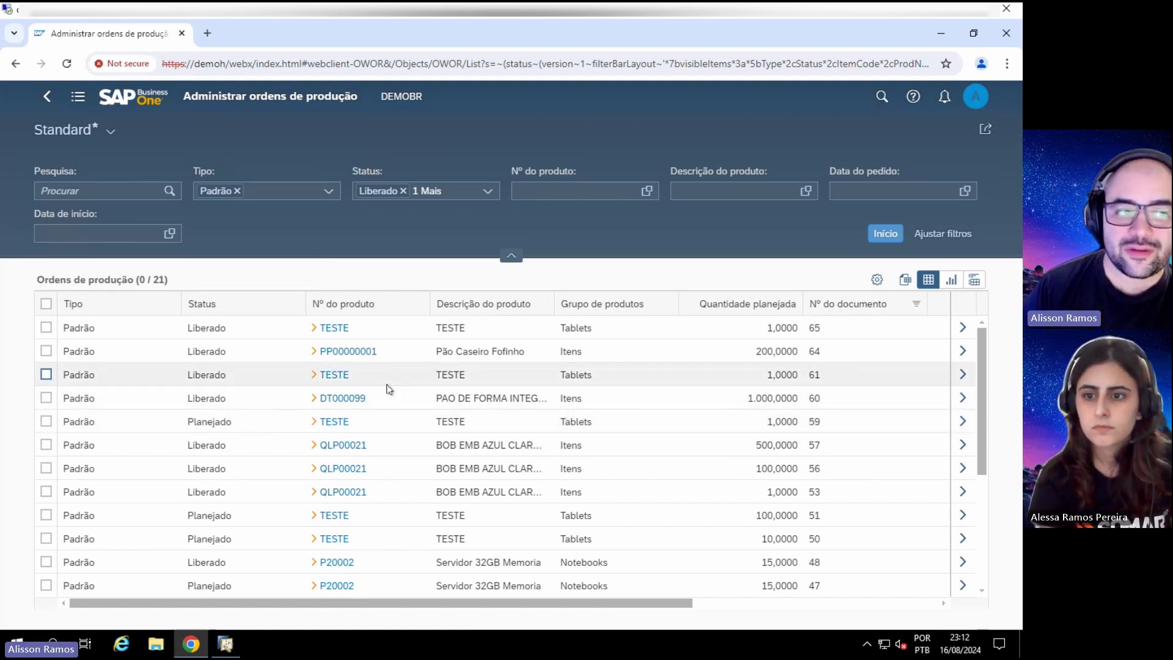
pyautogui.click(47, 304)
pyautogui.click(47, 303)
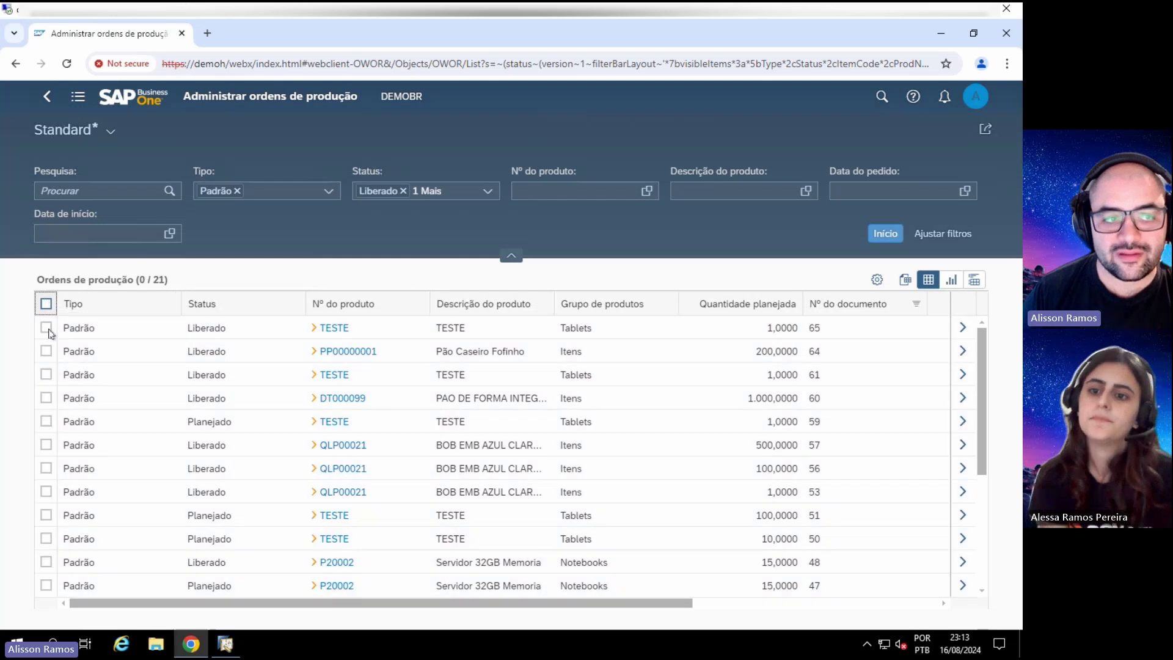
pyautogui.click(46, 351)
pyautogui.click(512, 255)
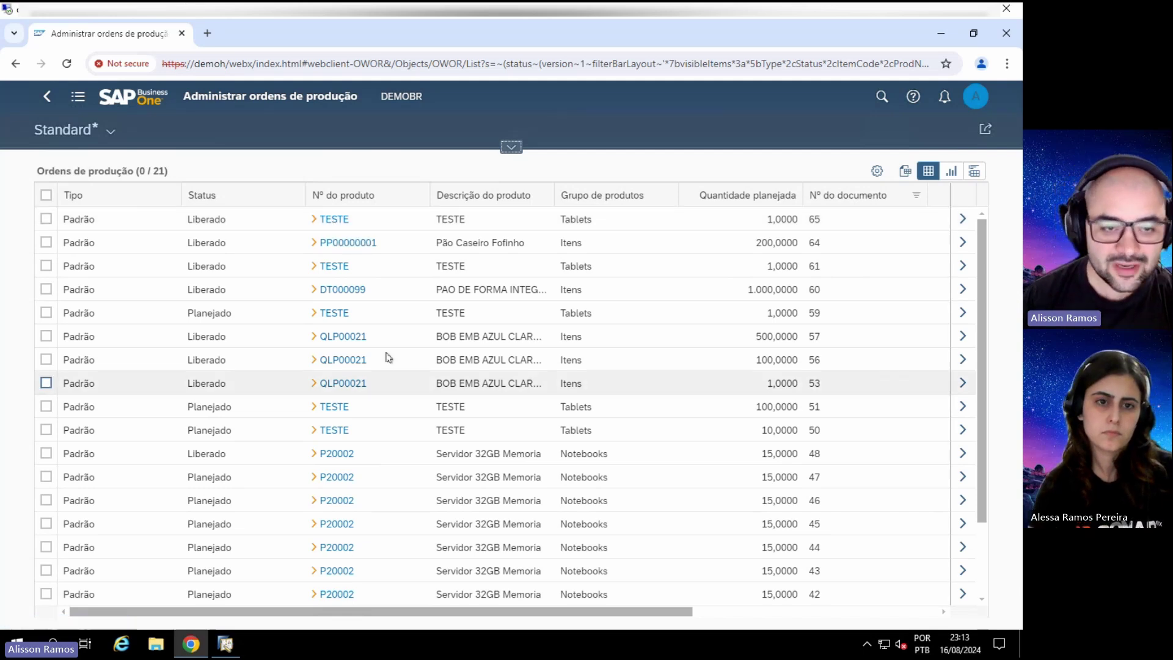
pyautogui.click(355, 246)
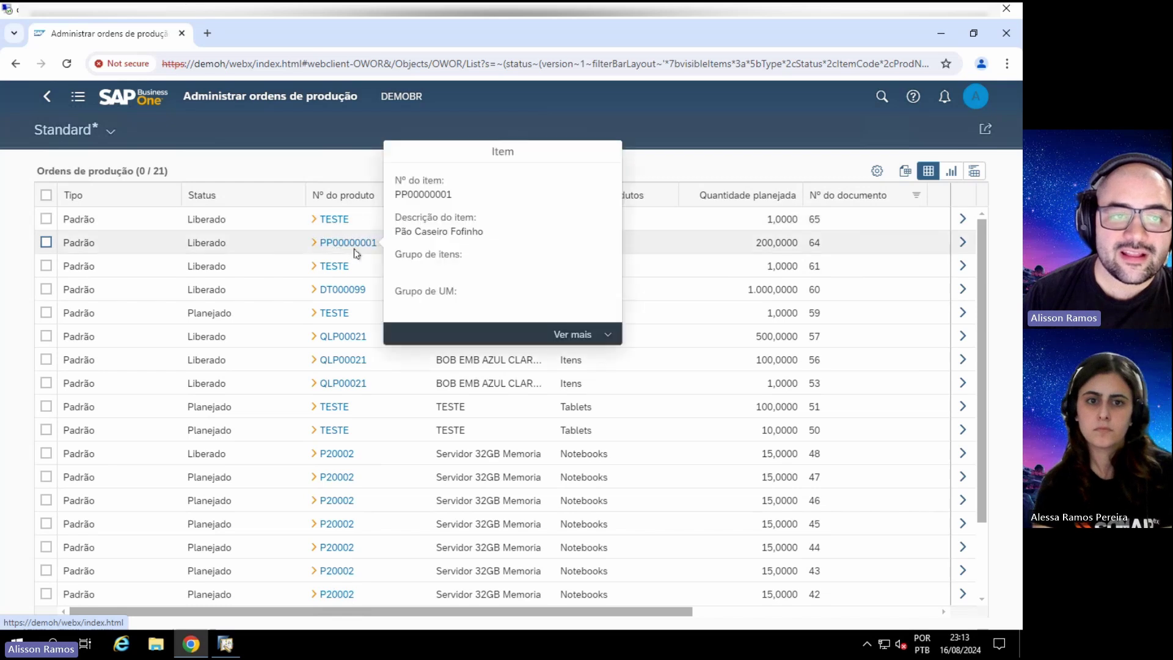
pyautogui.click(345, 244)
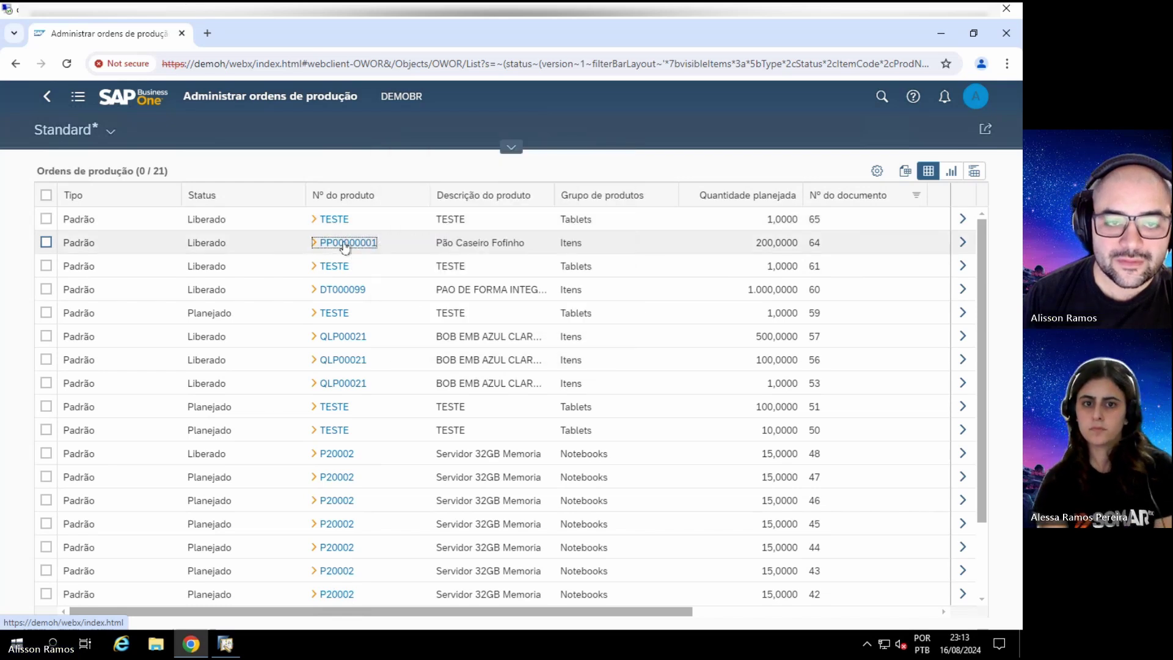
pyautogui.click(315, 246)
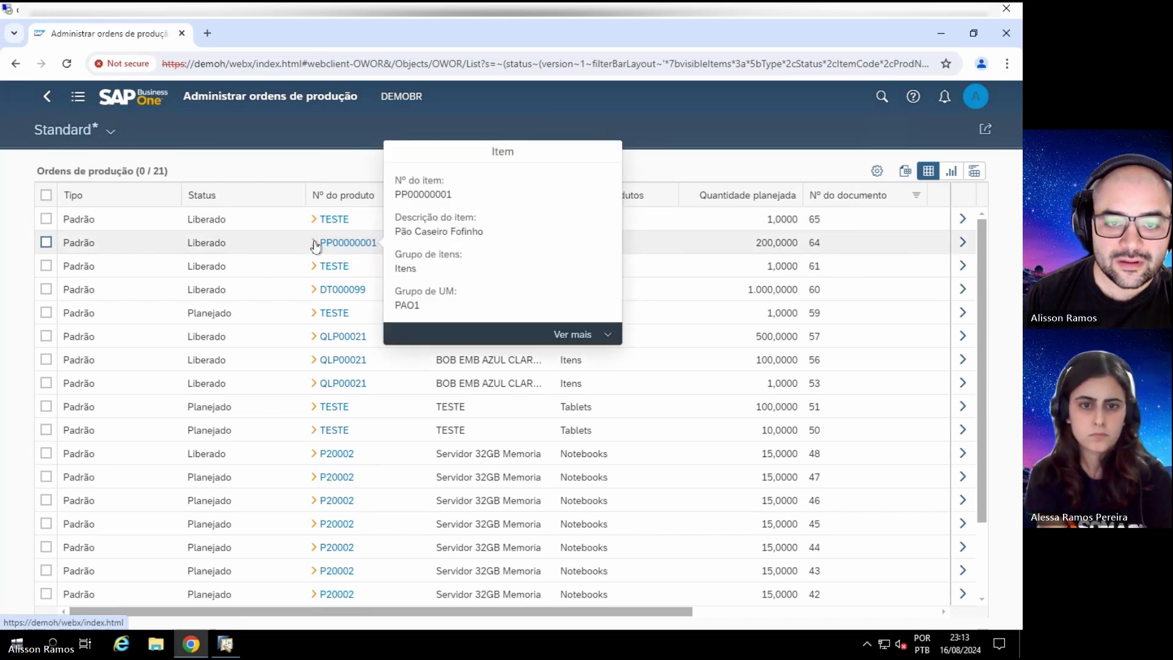
pyautogui.click(575, 334)
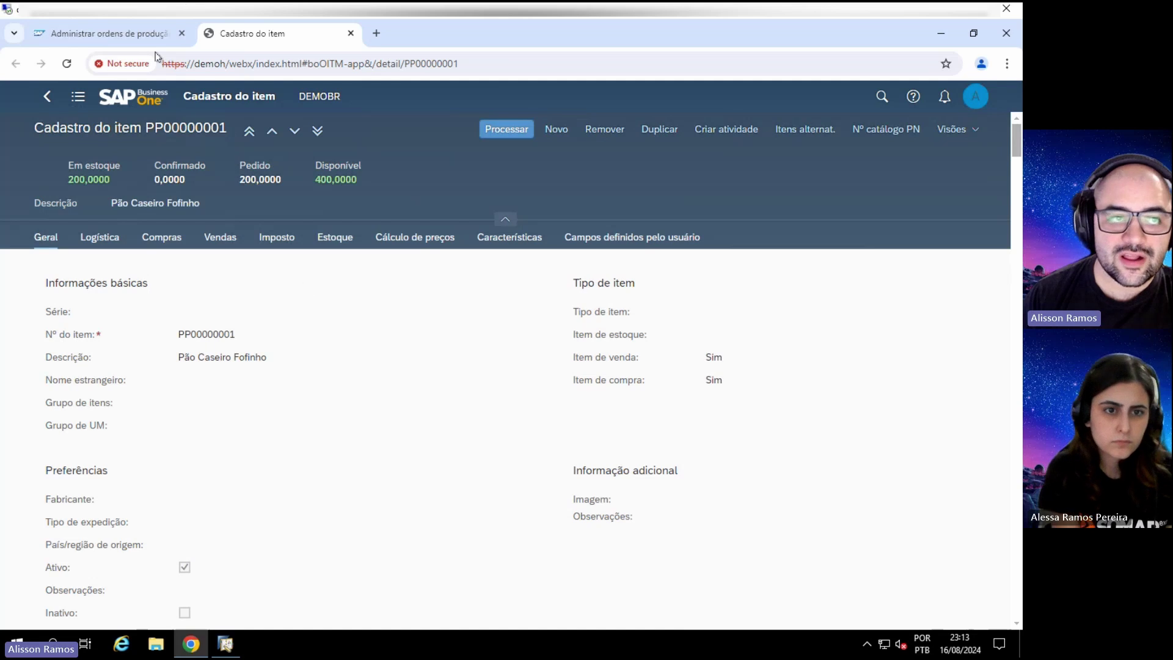
pyautogui.click(351, 33)
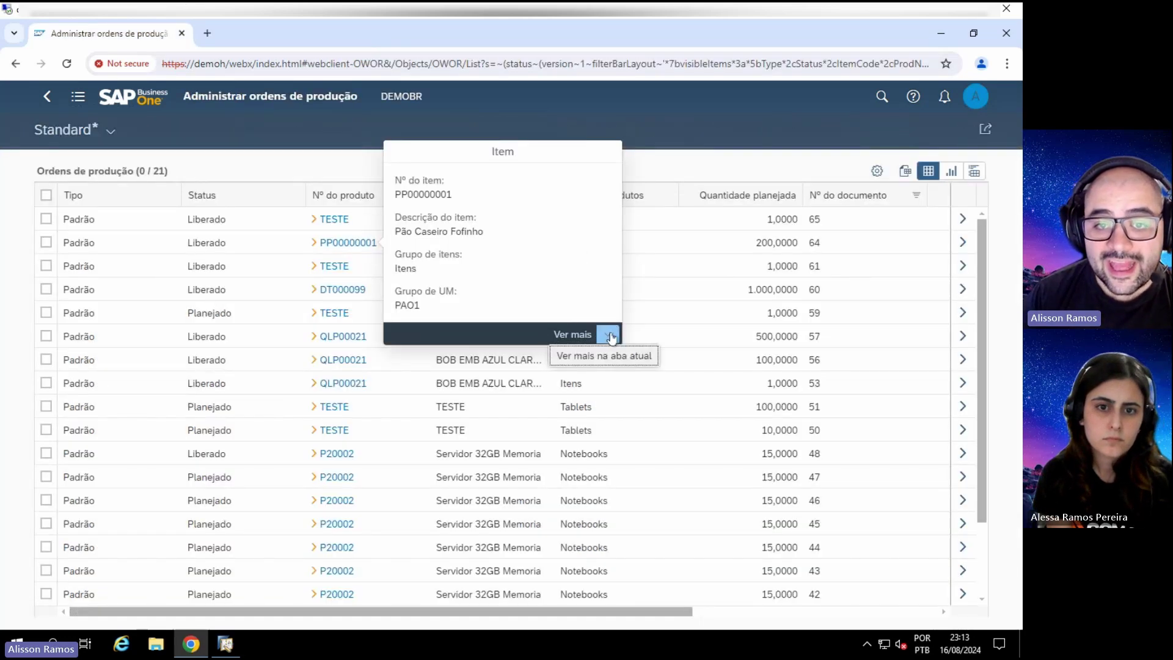
pyautogui.click(649, 146)
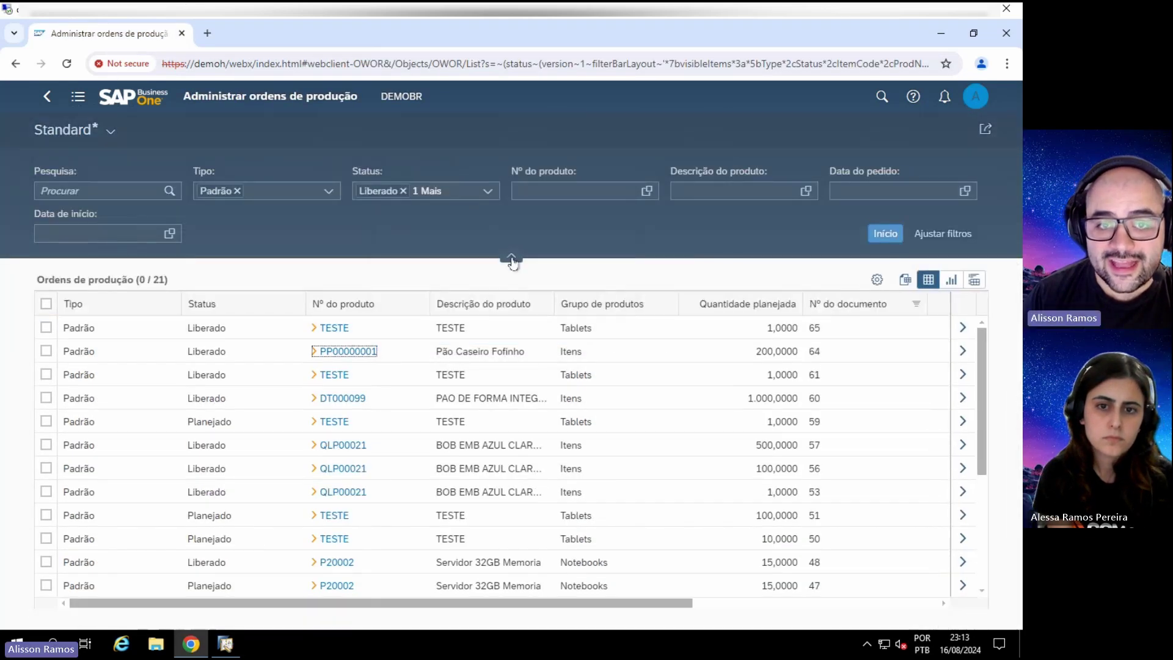
pyautogui.click(511, 257)
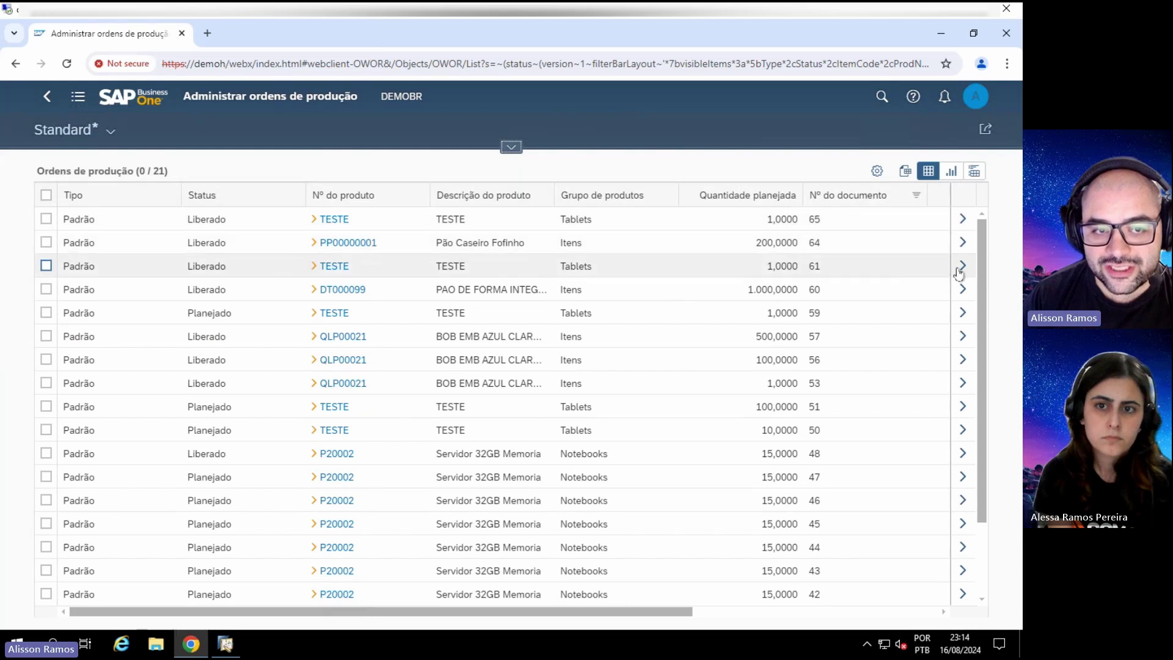
# Step: Open production order 64, scroll through its details, then go back to the orders list
pyautogui.click(962, 243)
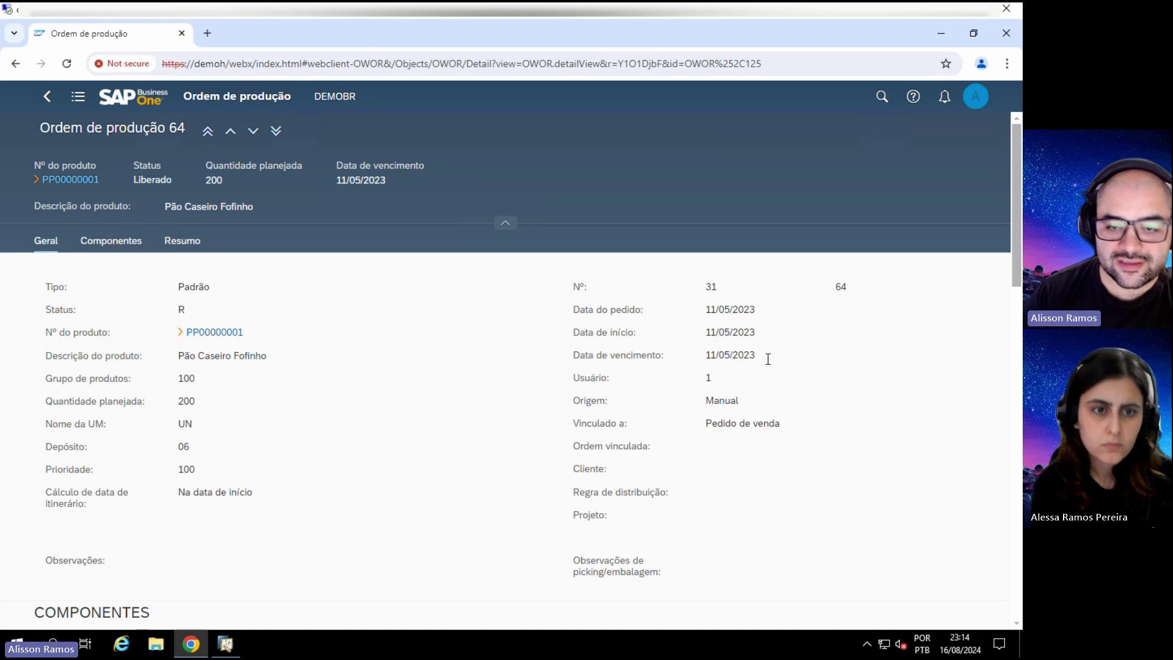
pyautogui.scroll(-7, 293, 382)
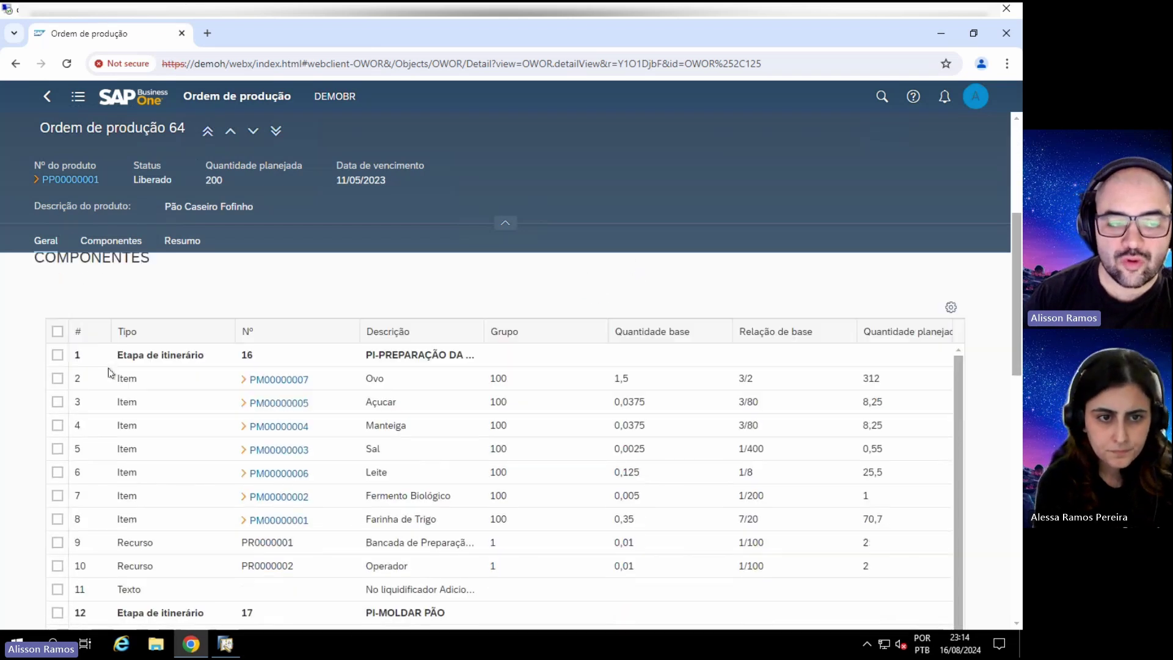
pyautogui.scroll(3, 195, 342)
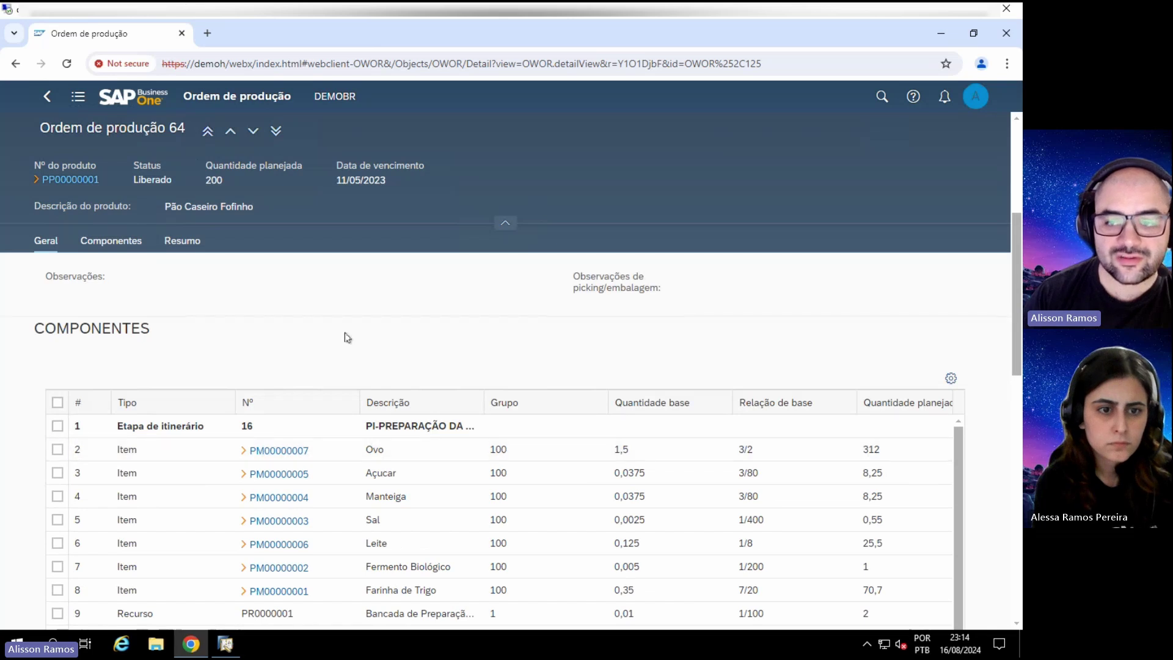
pyautogui.scroll(-1, 293, 336)
pyautogui.scroll(-5, 240, 336)
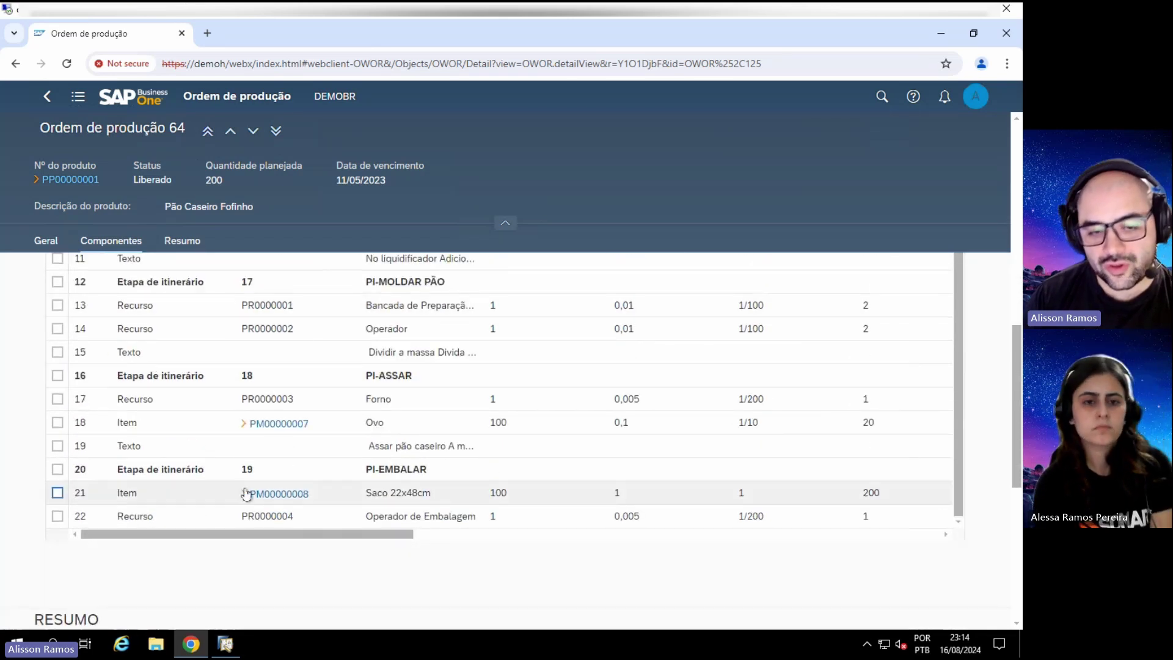
pyautogui.scroll(-2, 232, 489)
pyautogui.scroll(-2, 246, 497)
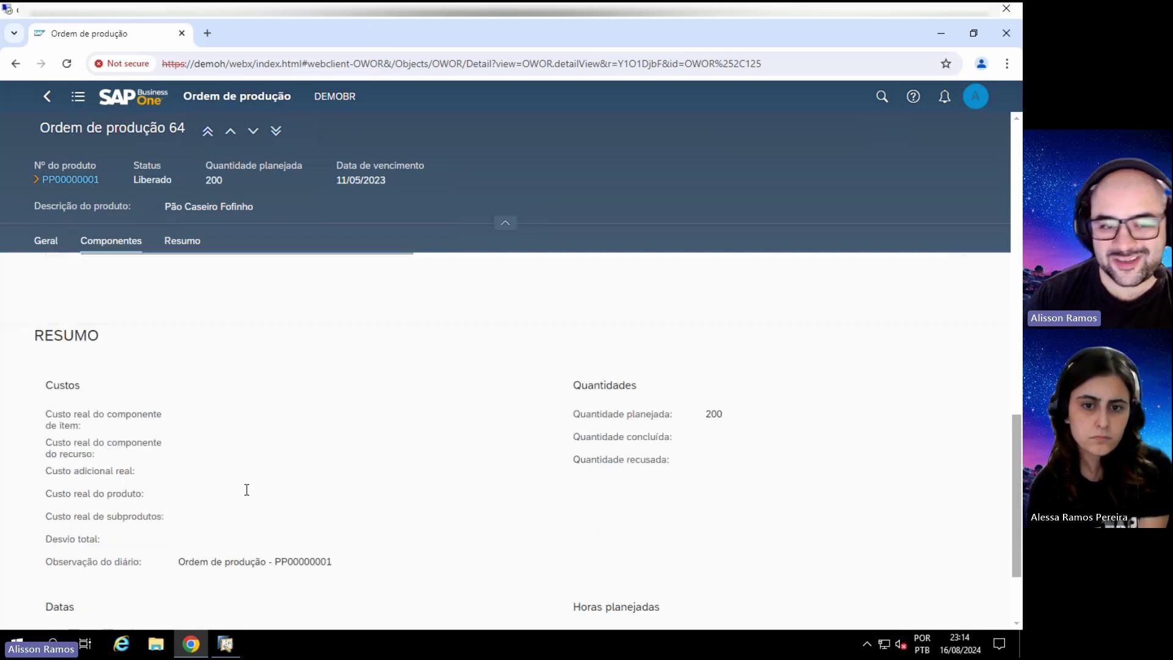
pyautogui.scroll(-2, 245, 487)
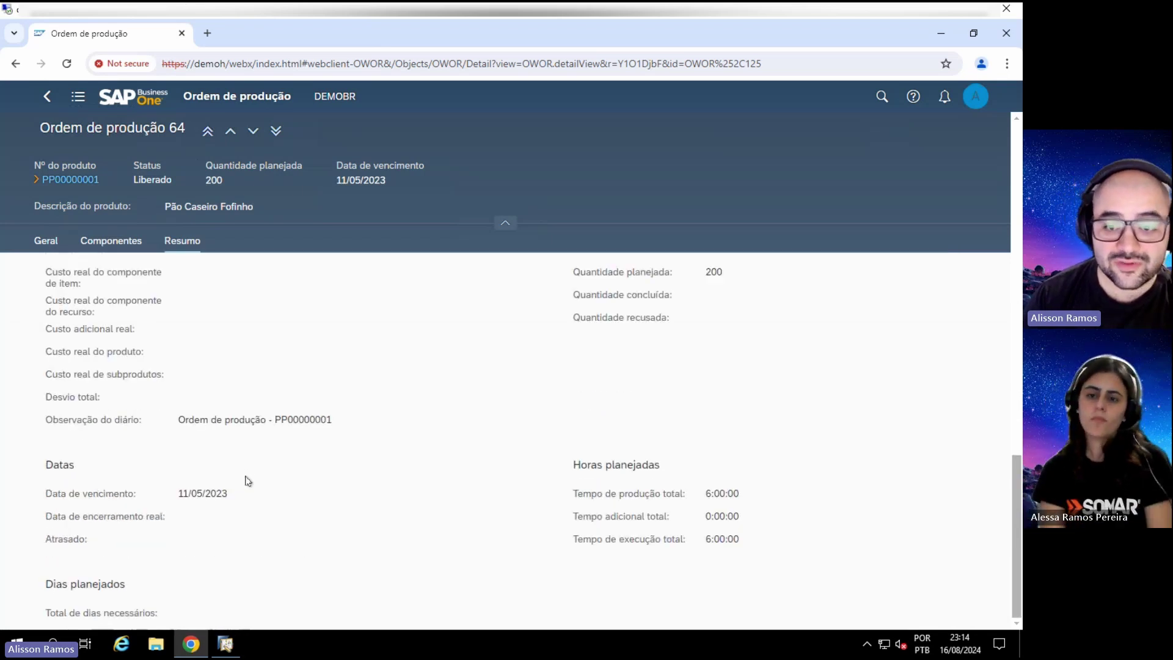
pyautogui.scroll(-1, 247, 481)
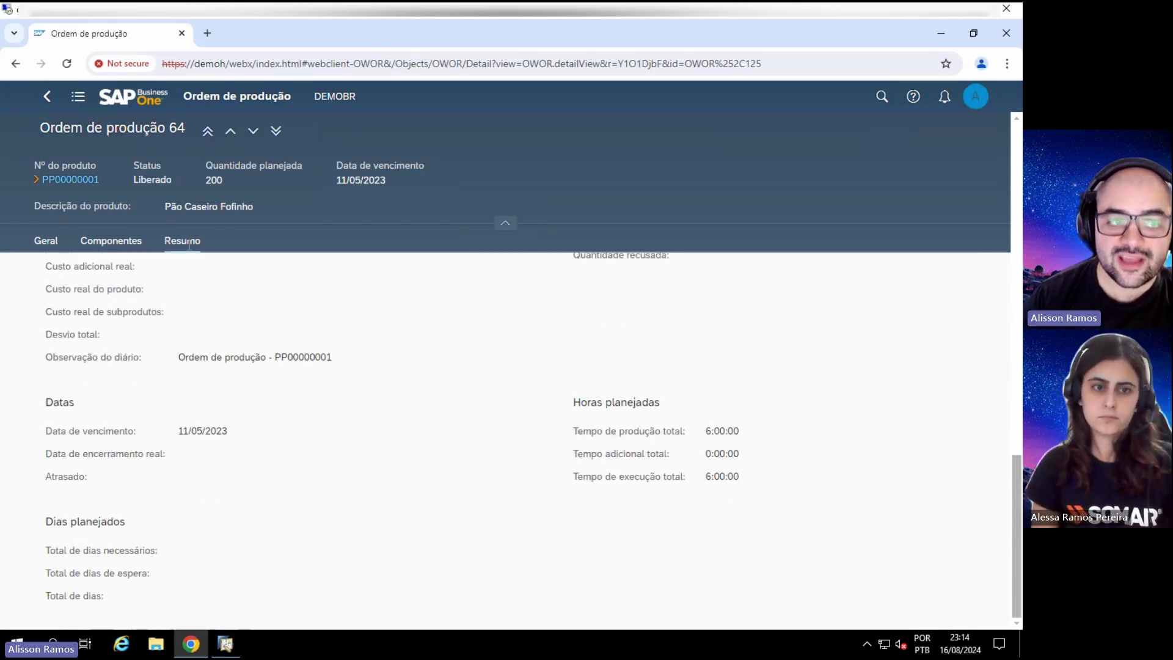
pyautogui.scroll(1, 256, 391)
pyautogui.scroll(15, 247, 400)
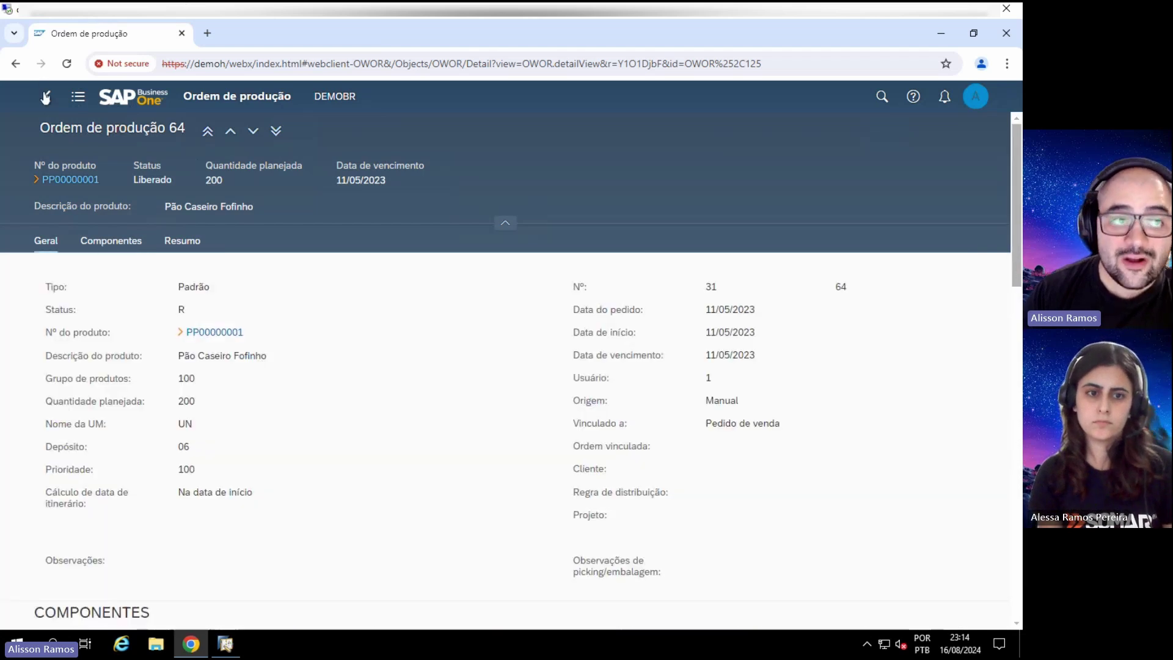
pyautogui.click(45, 96)
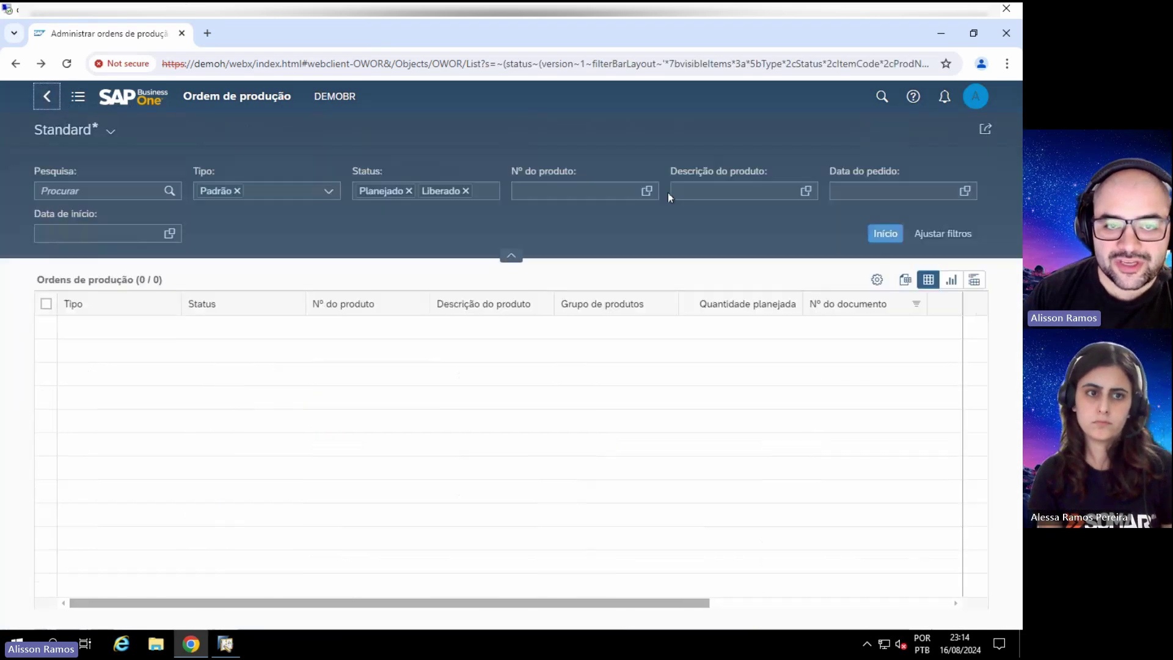
# Step: Reload the 21 filtered orders, then browse the column view settings and cancel without changes
pyautogui.click(511, 255)
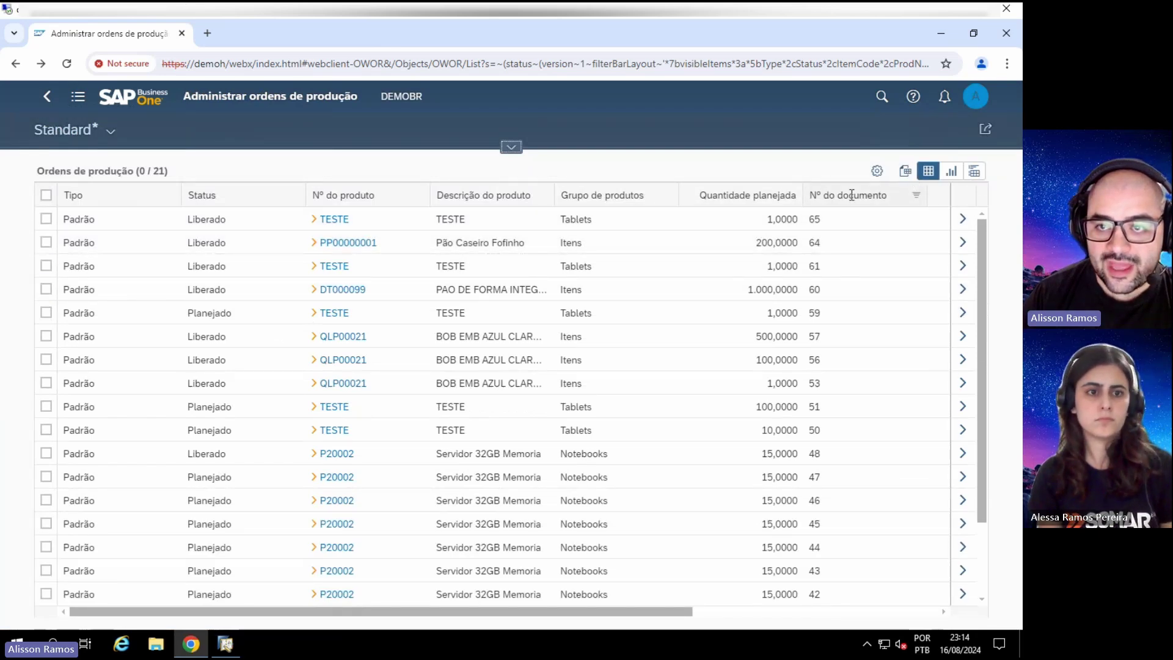
pyautogui.click(885, 167)
pyautogui.scroll(-10, 427, 281)
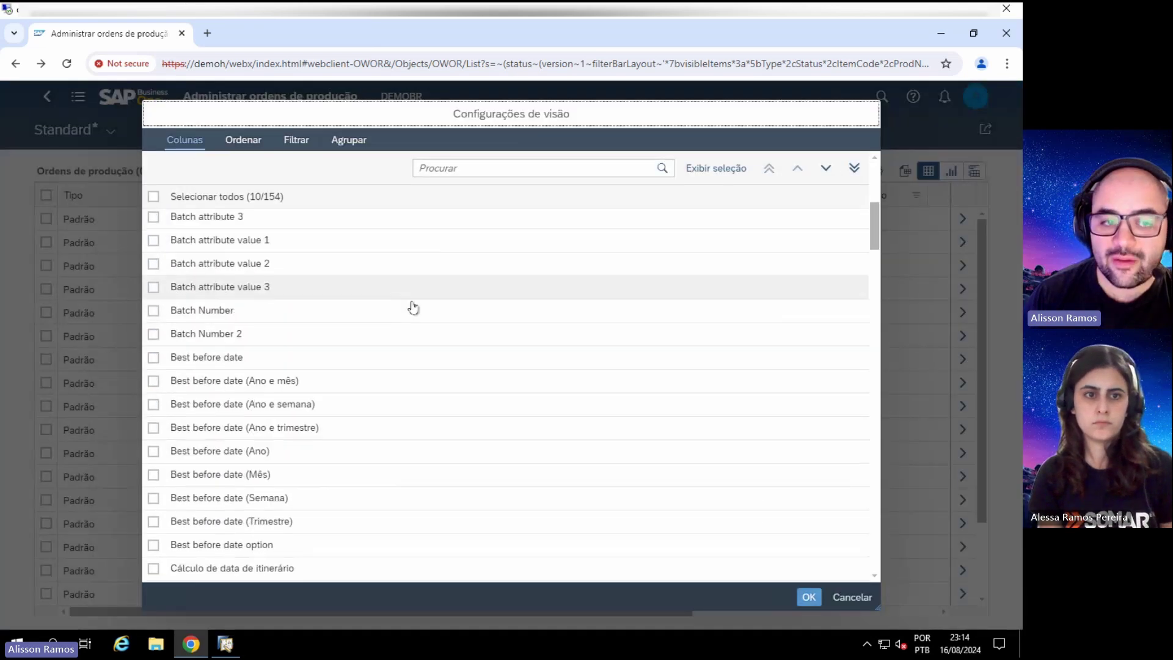
pyautogui.scroll(-20, 411, 311)
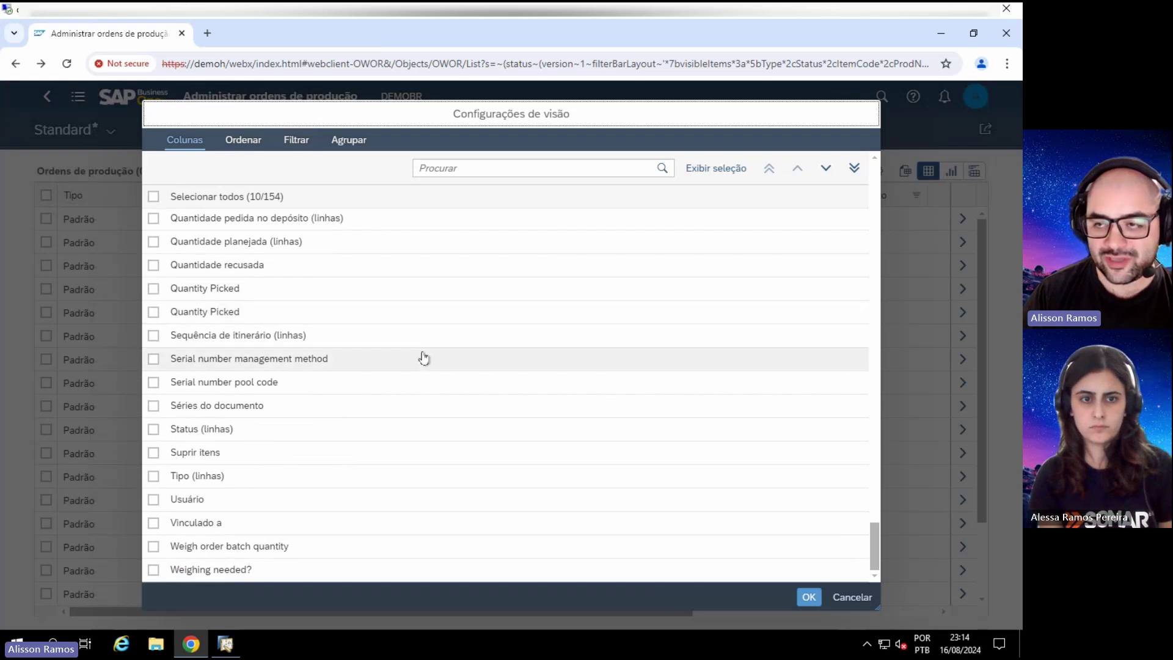
pyautogui.scroll(20, 423, 359)
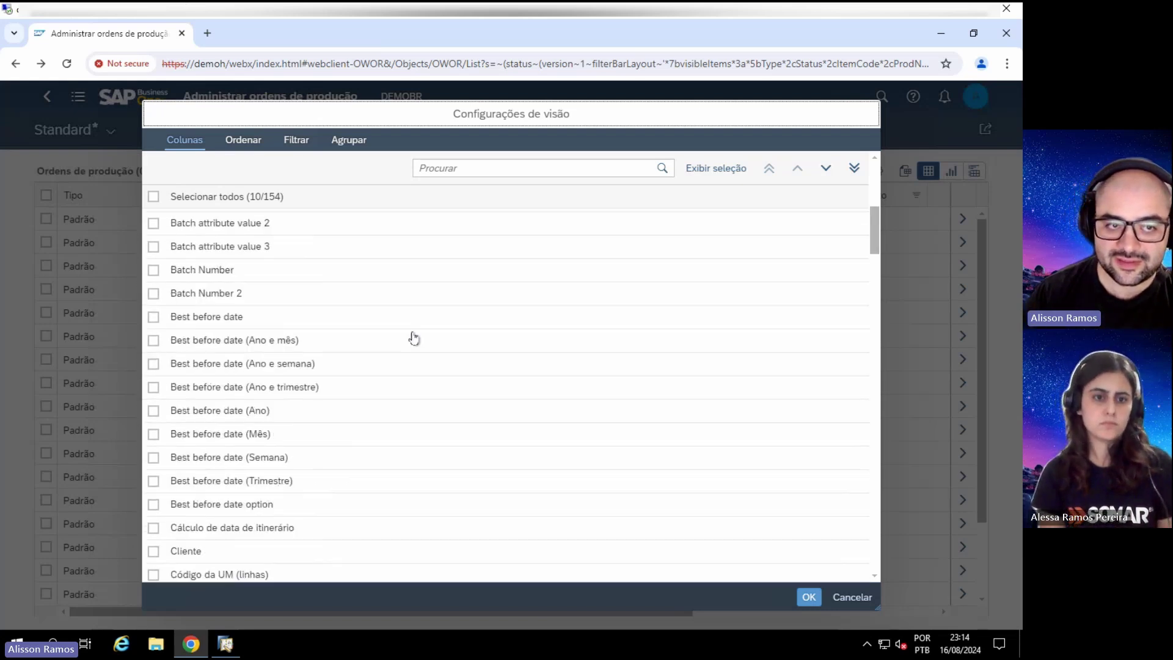
pyautogui.click(841, 604)
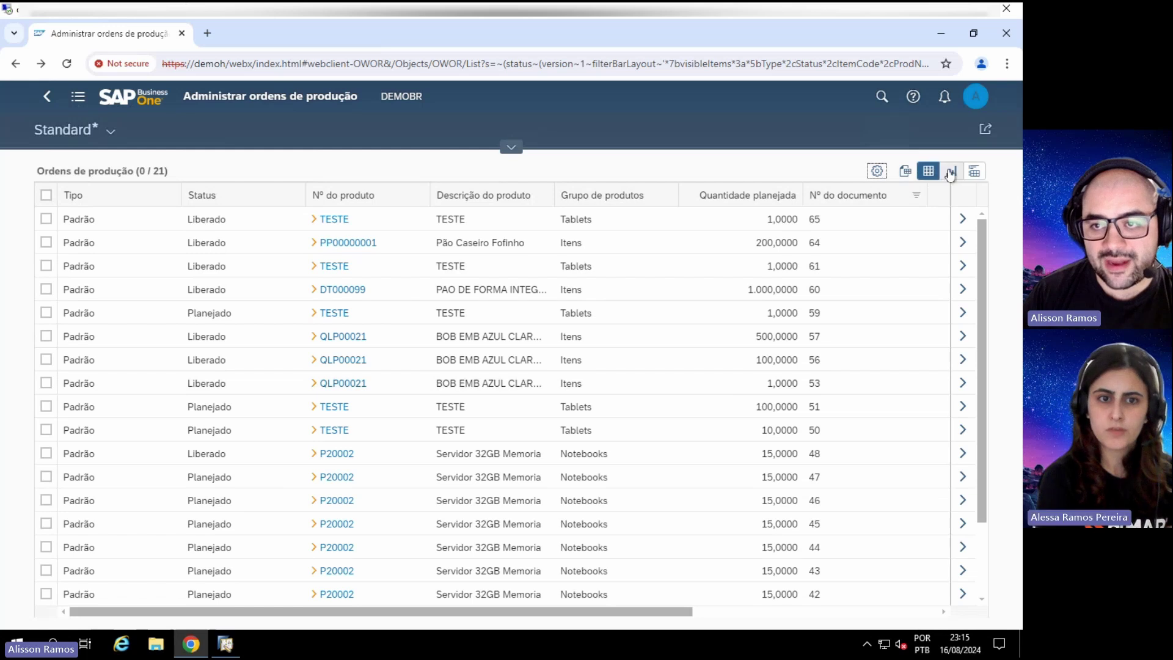
# Step: Show the production orders as a chart measured by Quantidade planejada instead of Contagem de registros
pyautogui.click(951, 173)
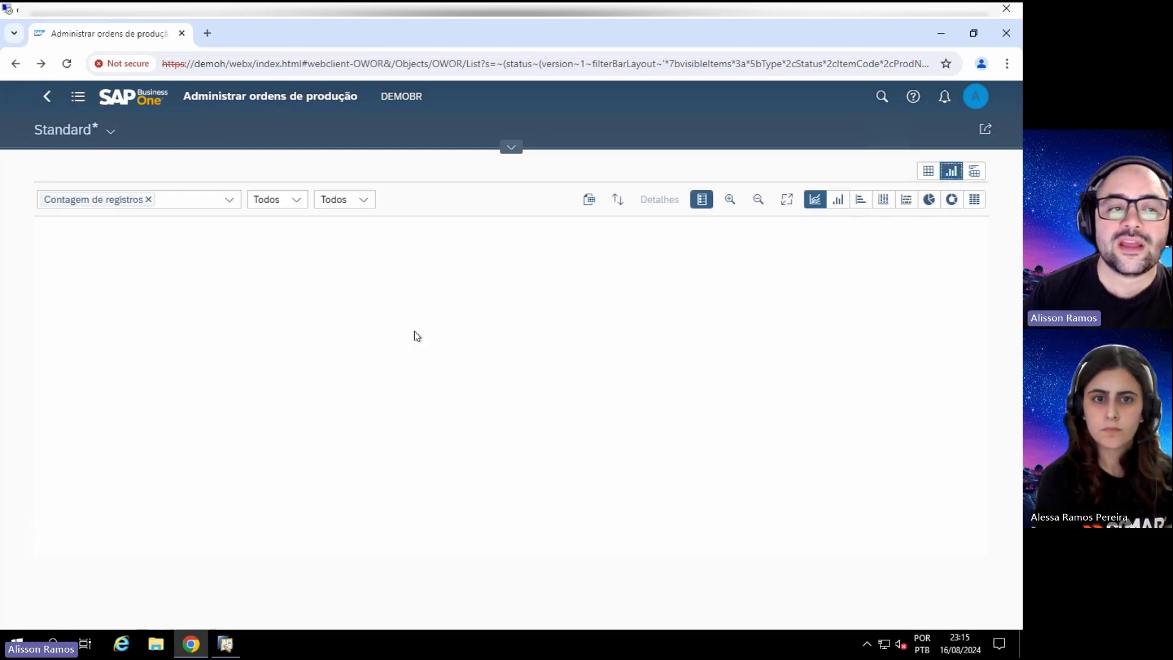
pyautogui.click(148, 199)
pyautogui.click(227, 201)
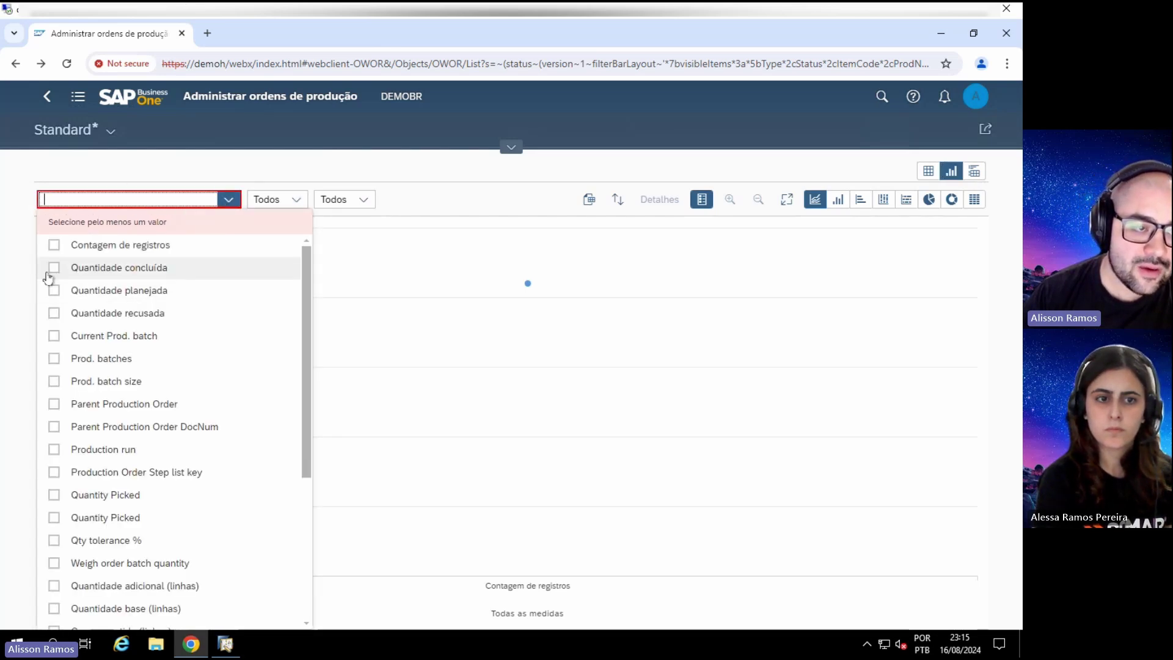
pyautogui.click(53, 292)
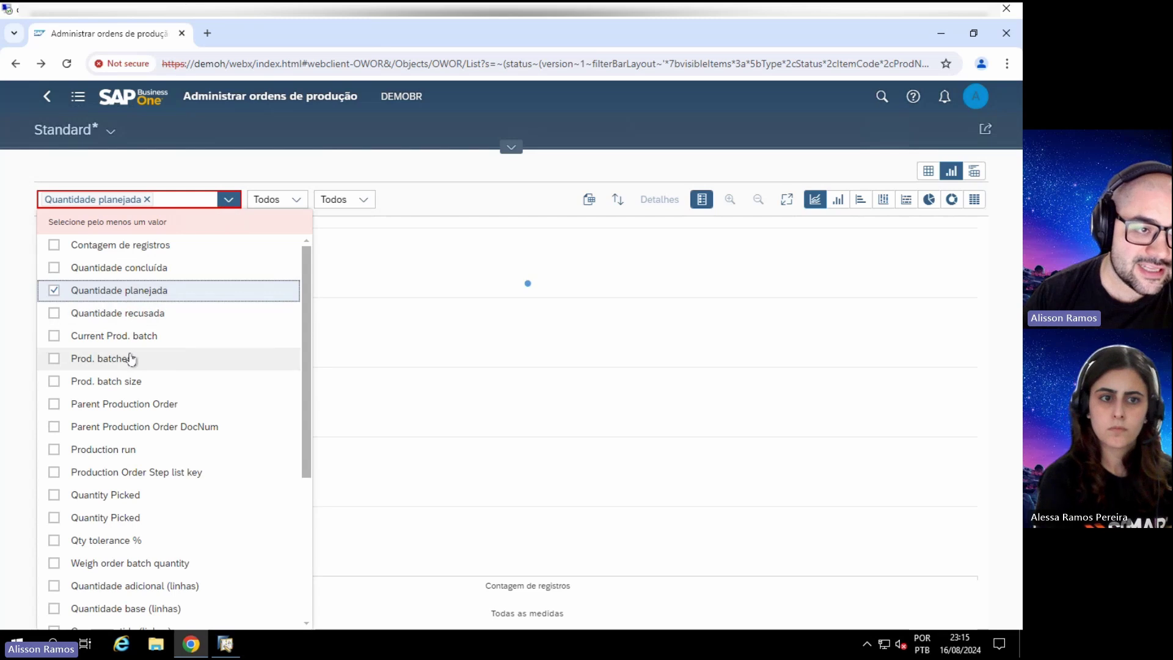
pyautogui.scroll(-4, 122, 351)
pyautogui.scroll(-1, 130, 346)
pyautogui.scroll(8, 131, 345)
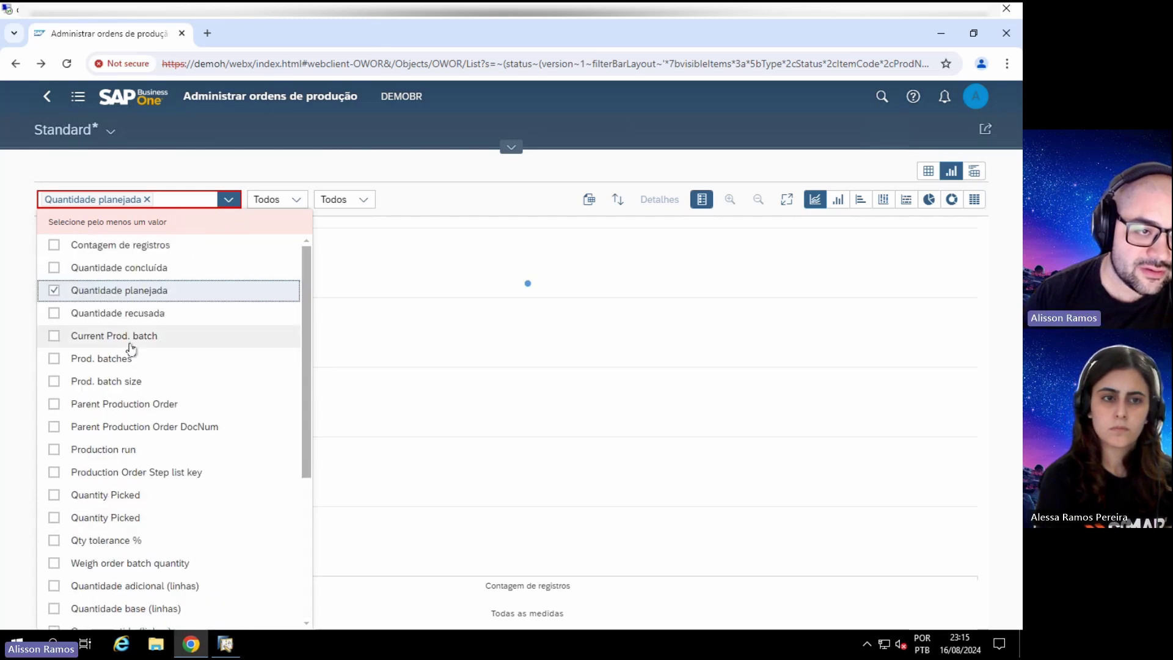
pyautogui.scroll(-5, 130, 298)
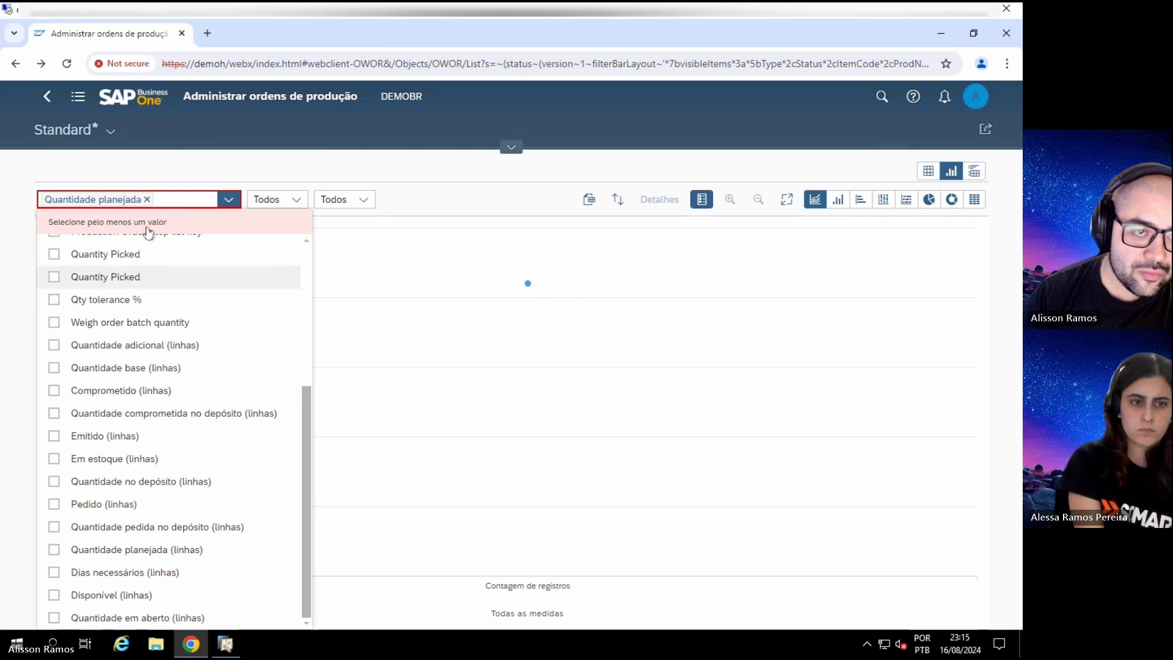
pyautogui.click(279, 142)
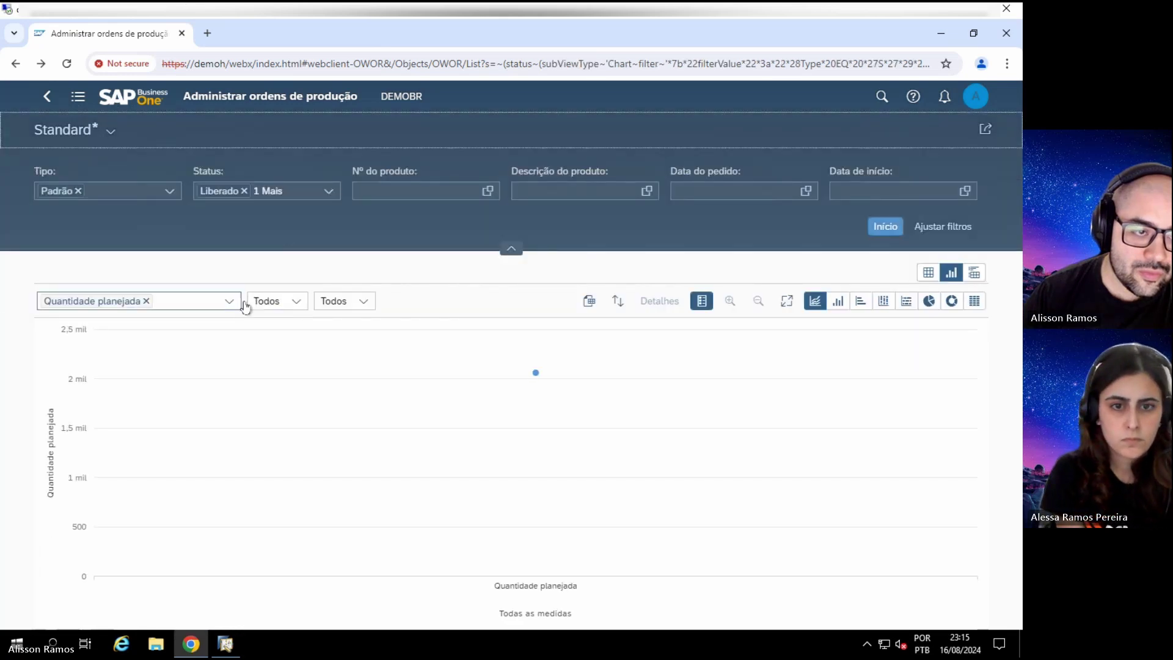
# Step: Set the second breakdown dimension to Descrição do produto
pyautogui.click(296, 301)
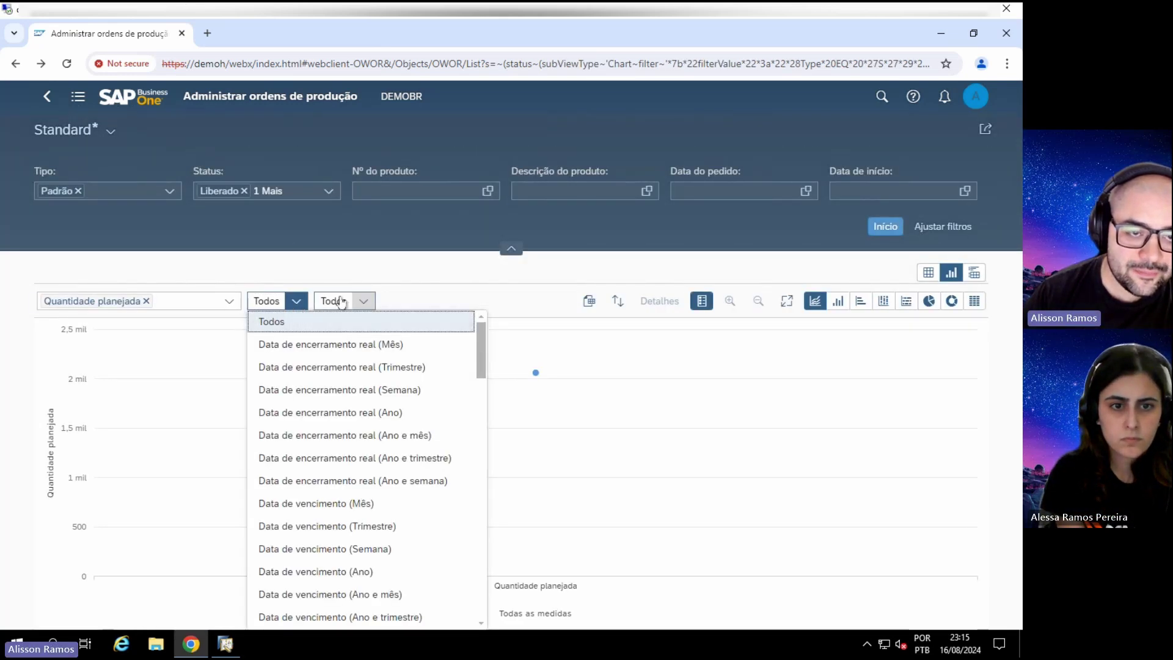
pyautogui.click(361, 300)
pyautogui.scroll(-5, 374, 346)
pyautogui.scroll(-10, 373, 346)
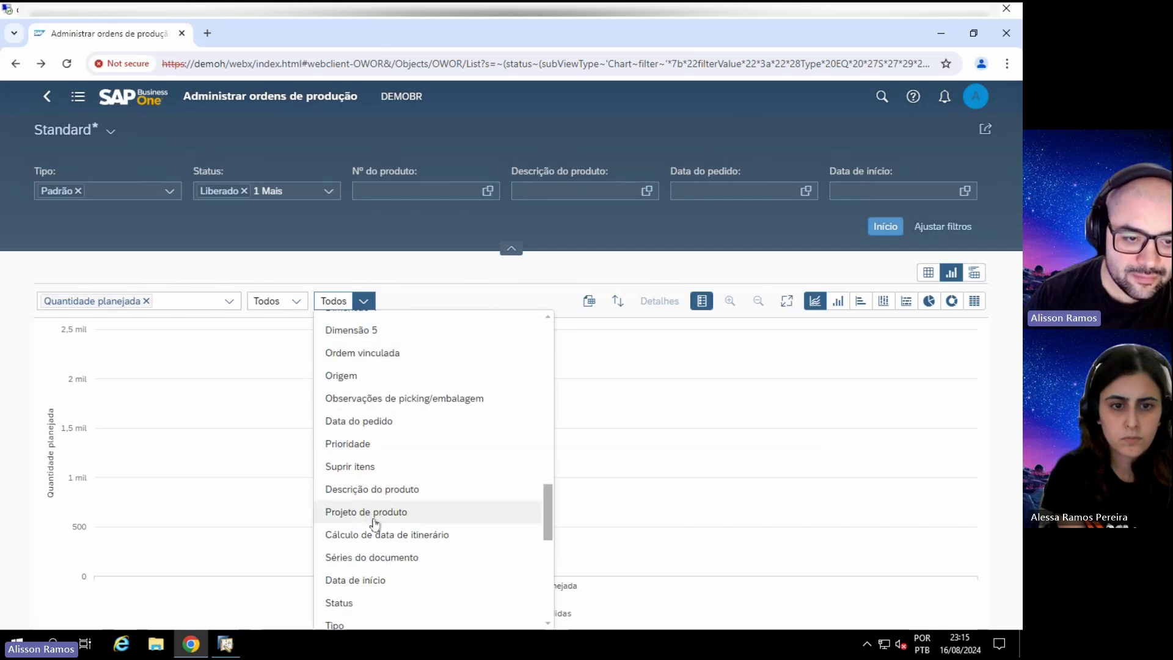
pyautogui.click(385, 491)
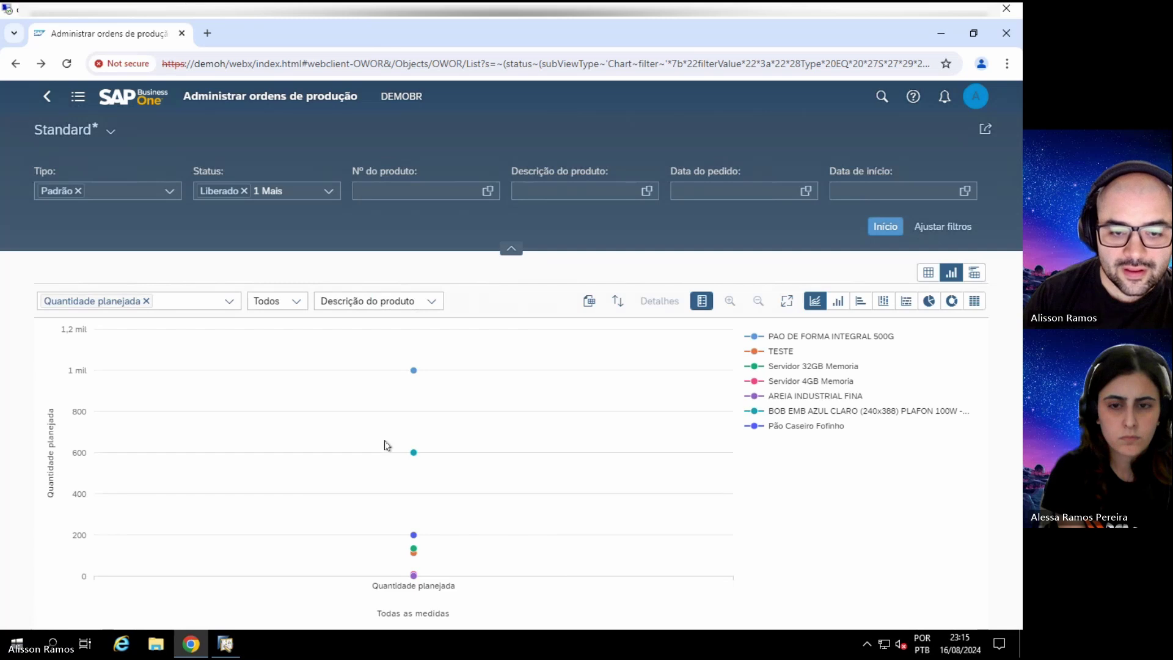
# Step: Turn the chart into a pie, view the PAO DE FORMA INTEGRAL 500G slice details, and select two slices
pyautogui.click(928, 300)
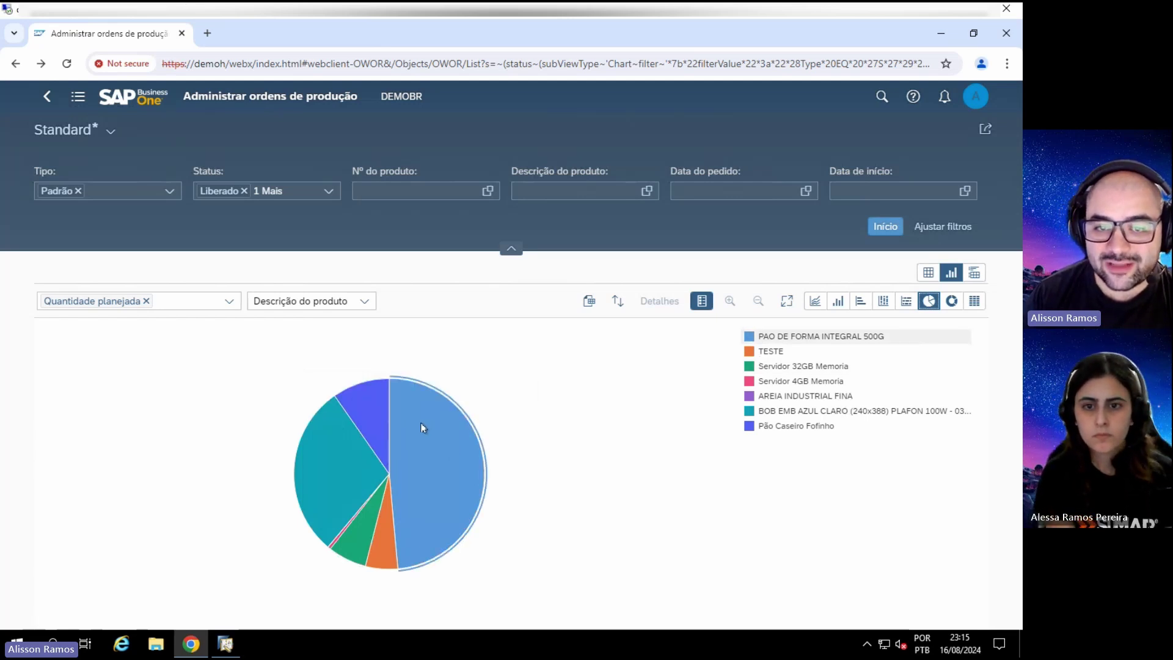
pyautogui.click(431, 434)
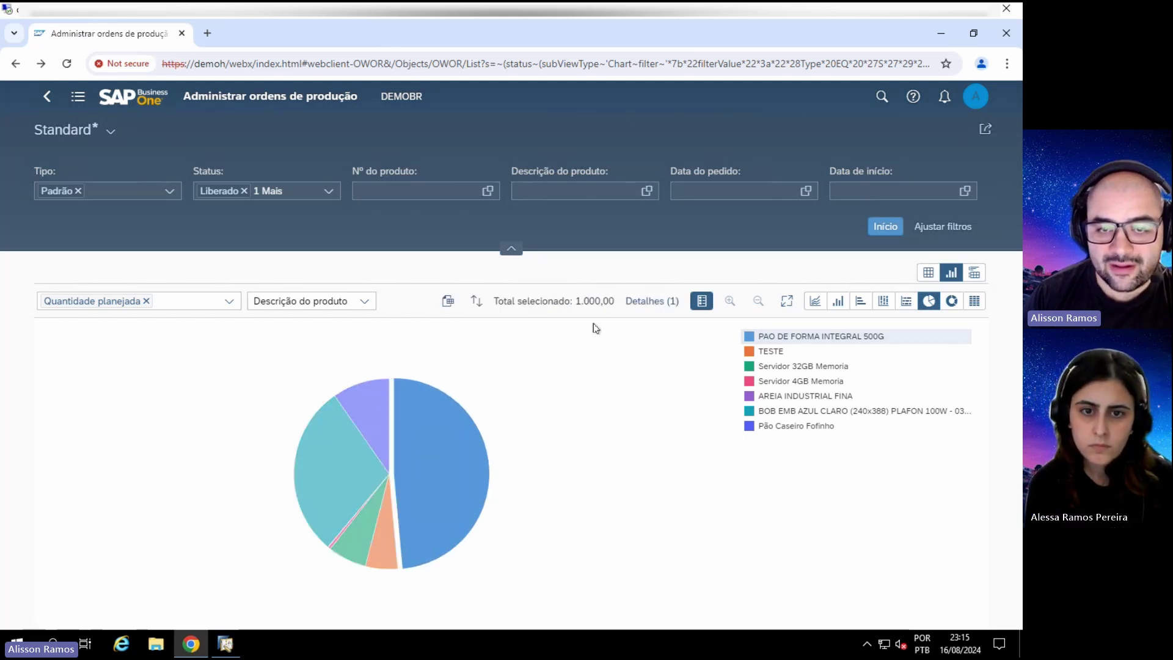
pyautogui.click(652, 300)
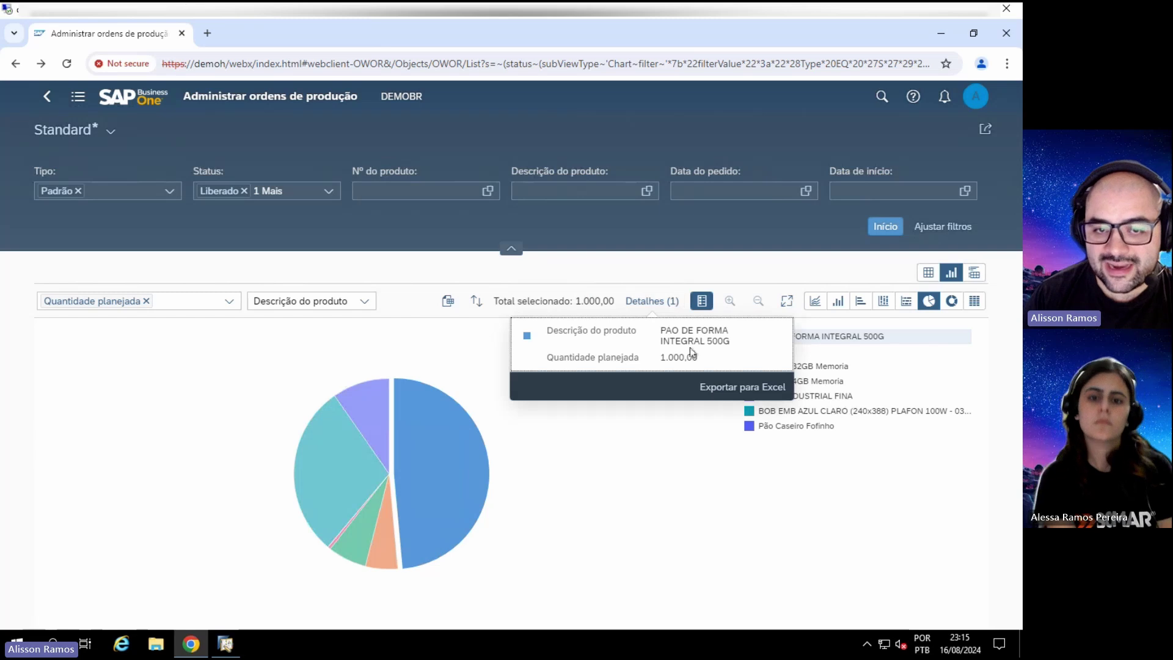
pyautogui.click(441, 391)
pyautogui.click(413, 421)
pyautogui.click(359, 480)
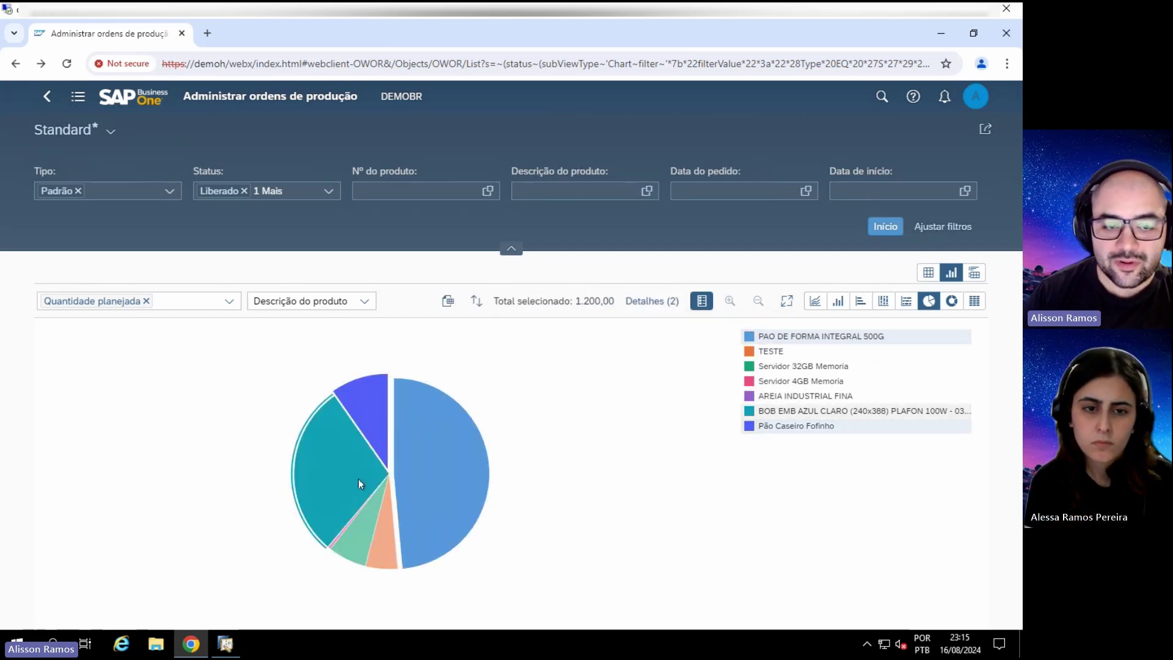
pyautogui.click(358, 480)
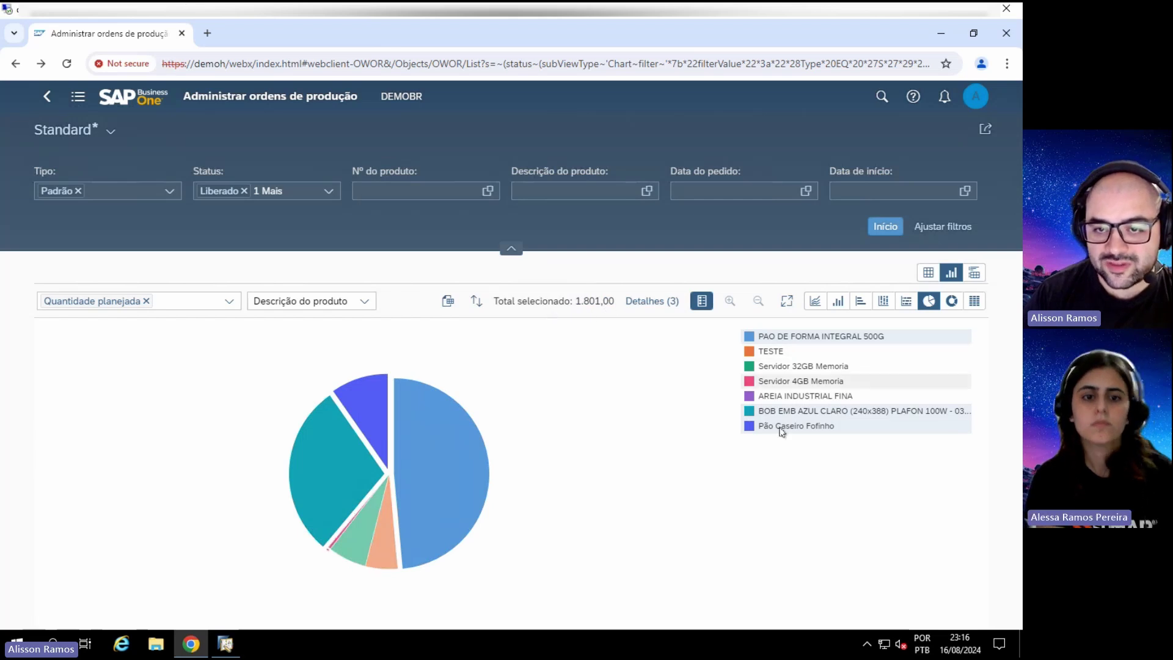
# Step: Hide and reshow the legend in full-screen chart view, then exit full screen
pyautogui.click(787, 301)
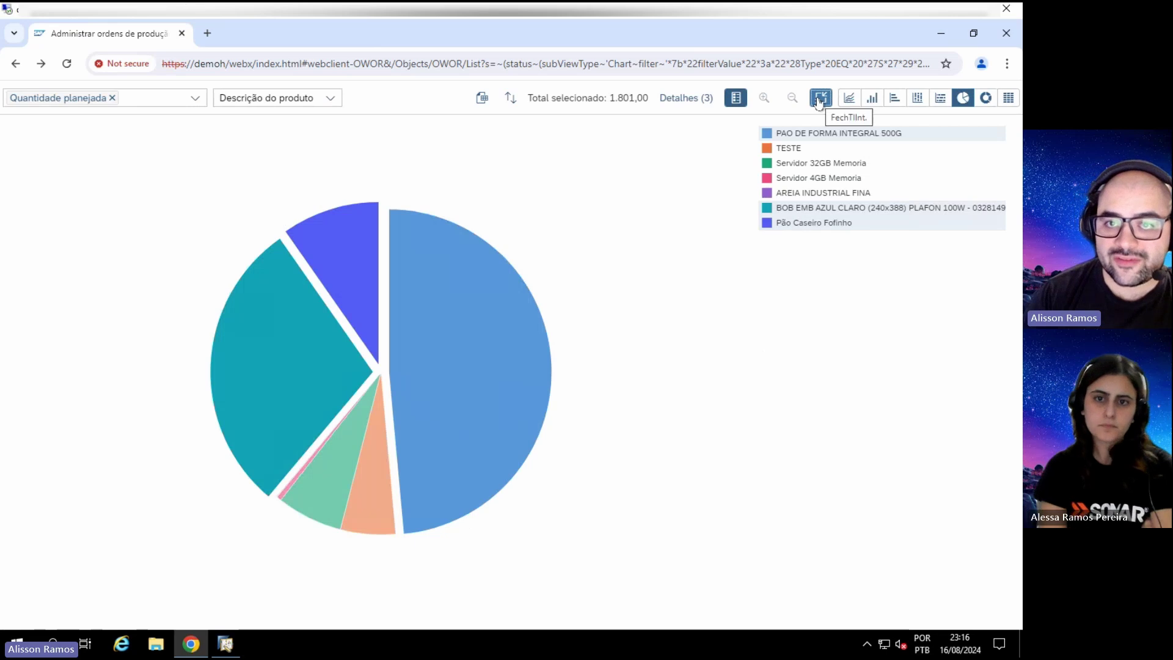
pyautogui.click(735, 100)
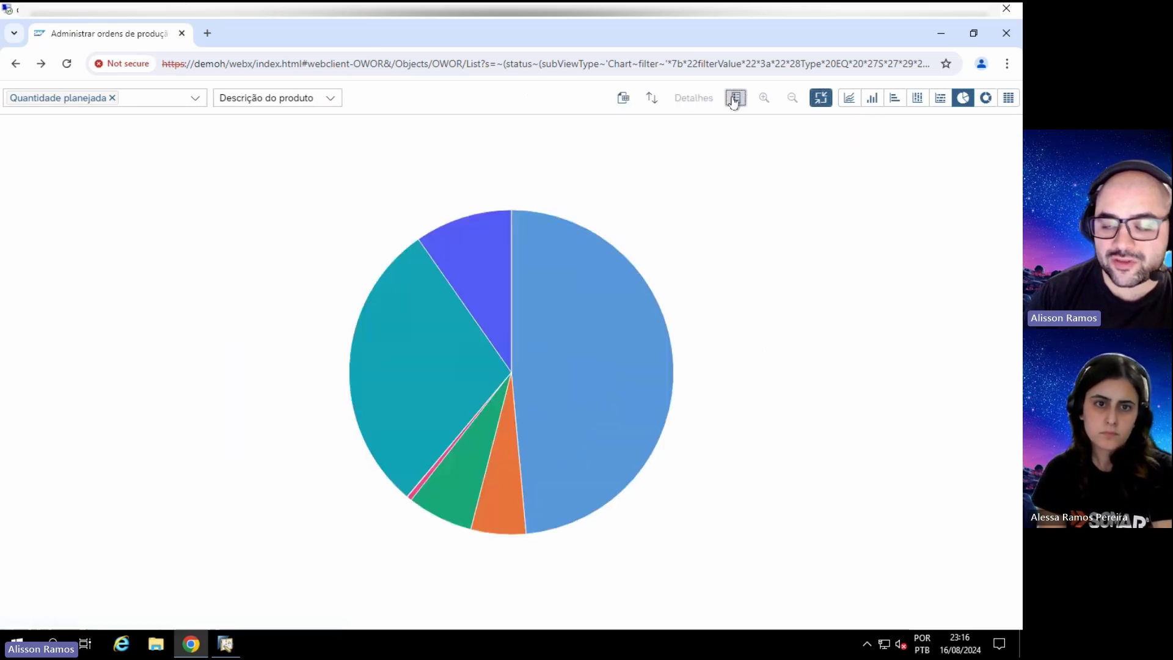
pyautogui.click(736, 99)
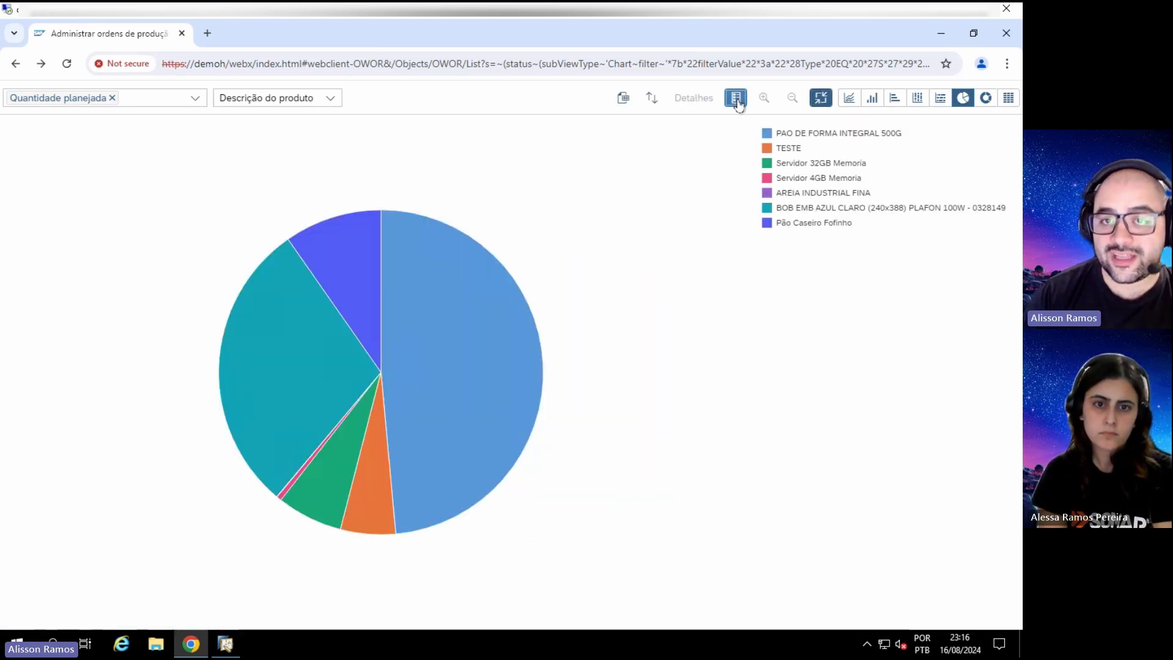
pyautogui.click(820, 99)
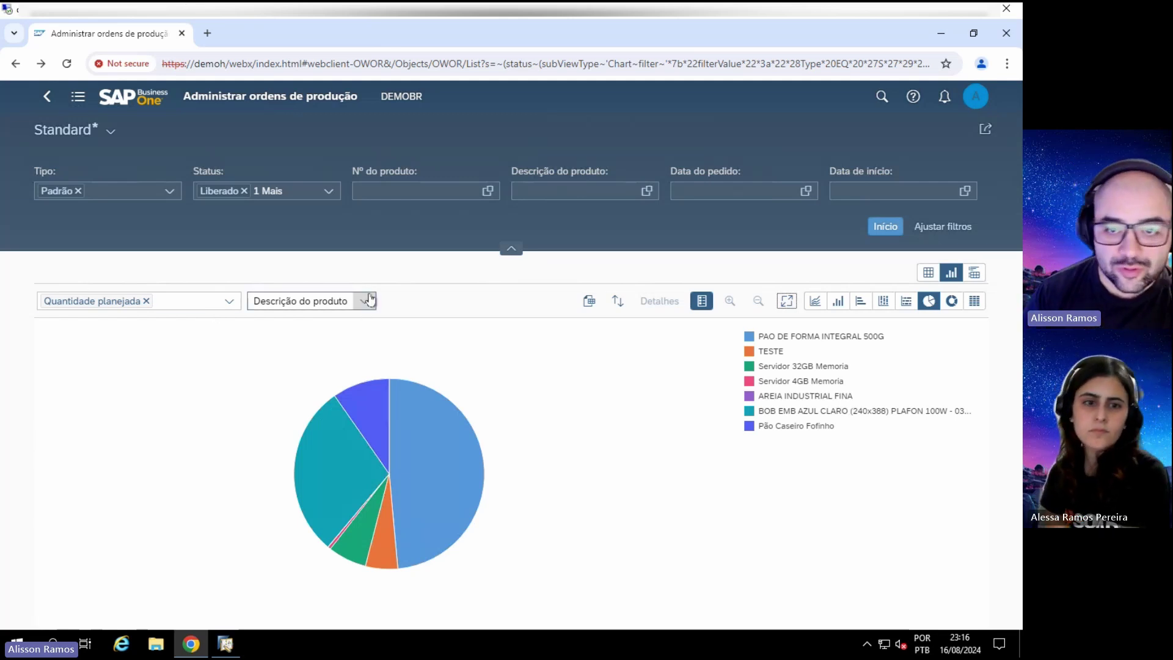
pyautogui.click(381, 192)
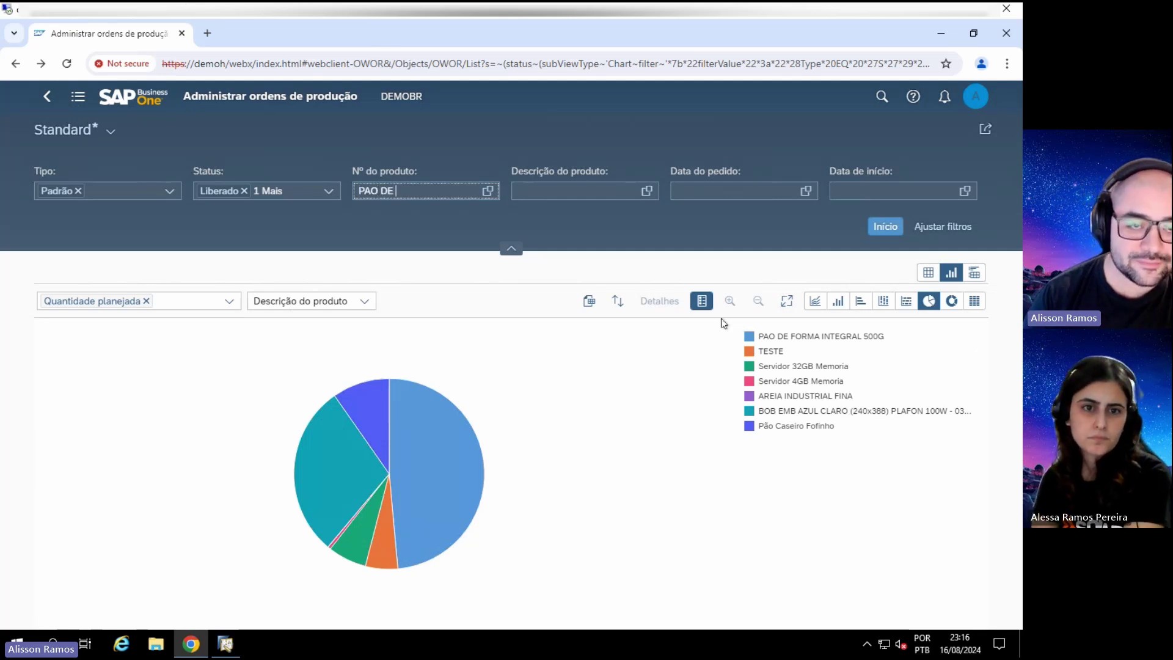
# Step: Search the product number lookup for 'PAO DE' with the accented spelling, then close it unchosen
pyautogui.click(487, 190)
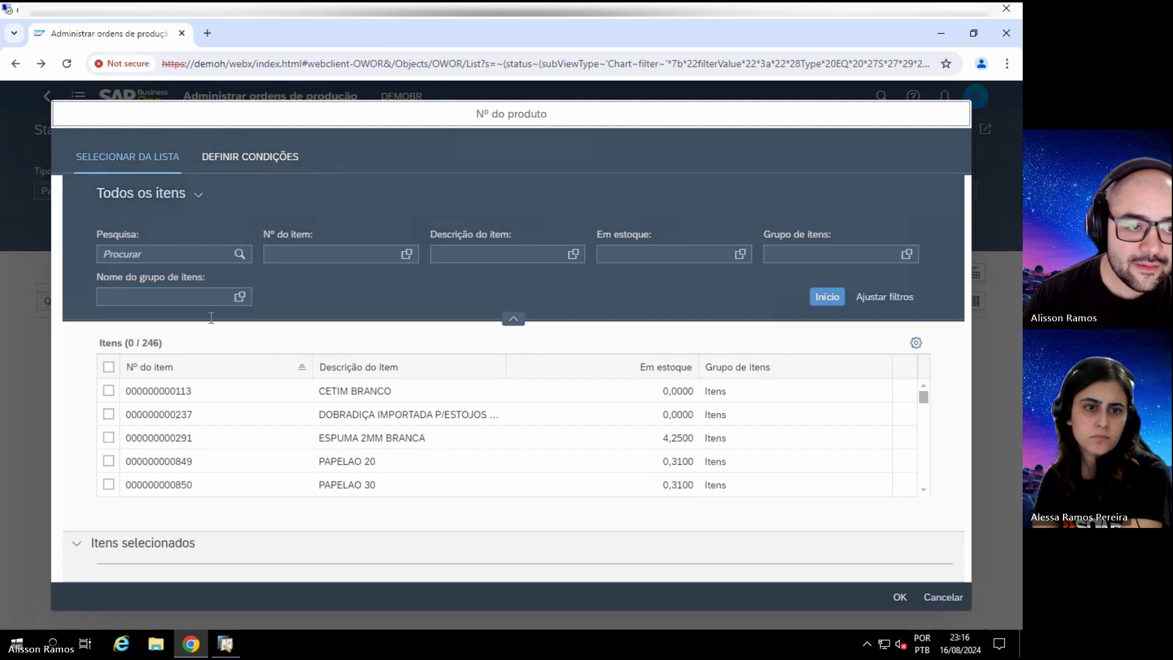
pyautogui.click(214, 255)
pyautogui.write('PAO DE')
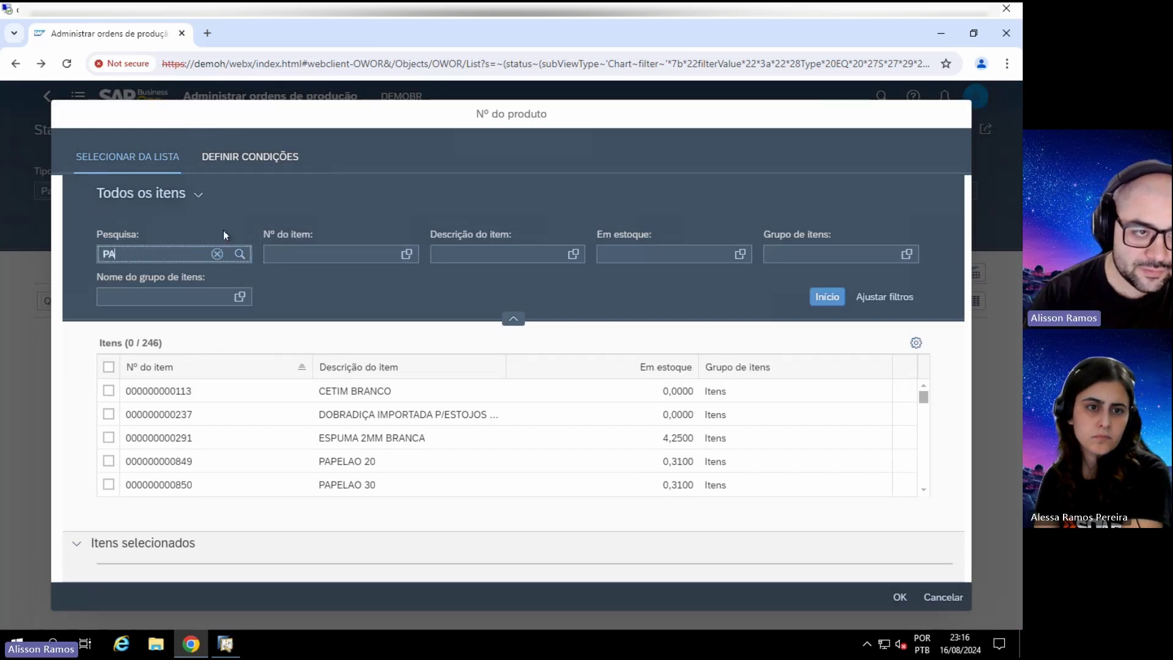
pyautogui.press('BackSpace')
pyautogui.press('BackSpace')
pyautogui.press('BackSpace')
pyautogui.press('BackSpace')
pyautogui.press('BackSpace')
pyautogui.press('BackSpace')
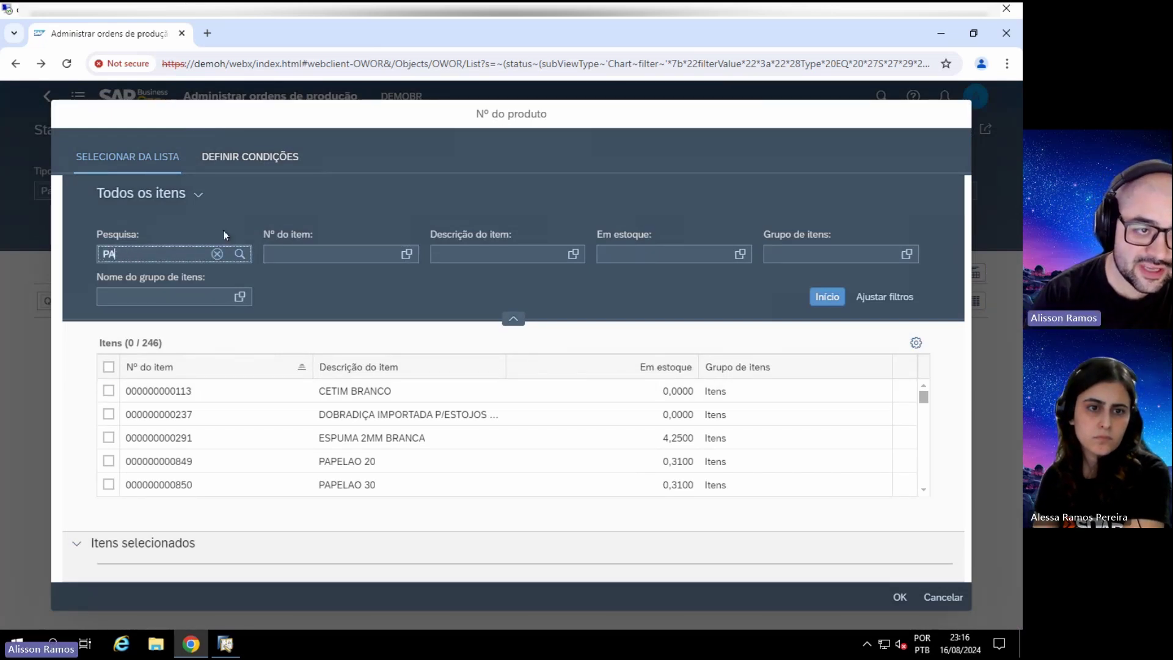
pyautogui.write('Ão')
pyautogui.press('BackSpace')
pyautogui.press('BackSpace')
pyautogui.write('ão')
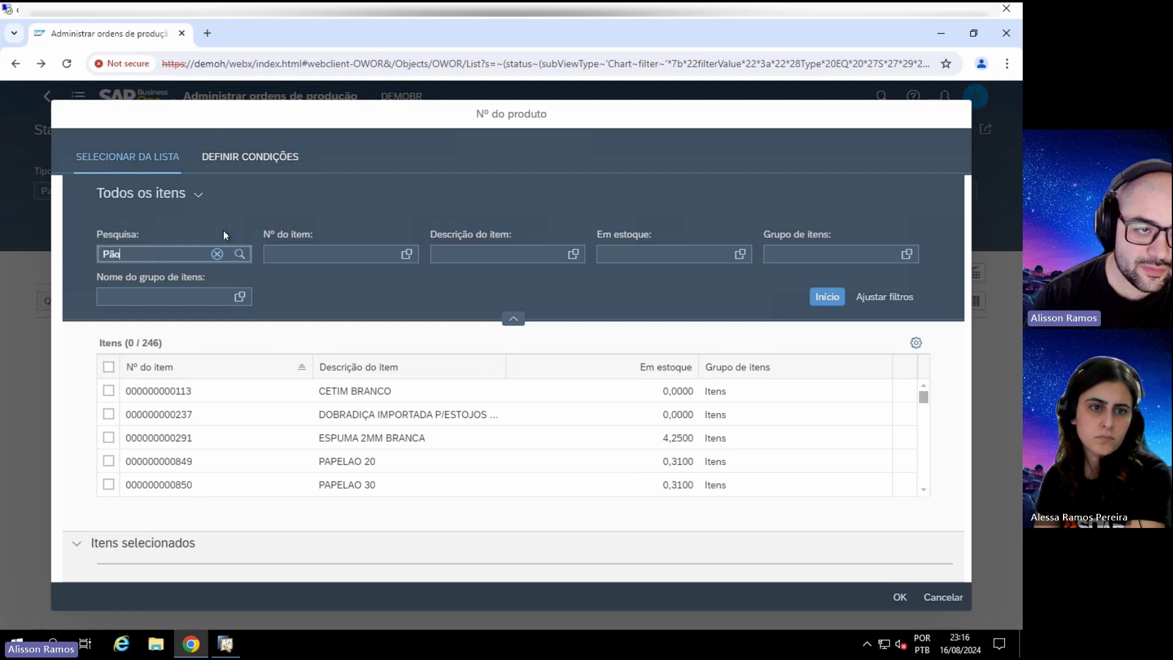
pyautogui.click(942, 597)
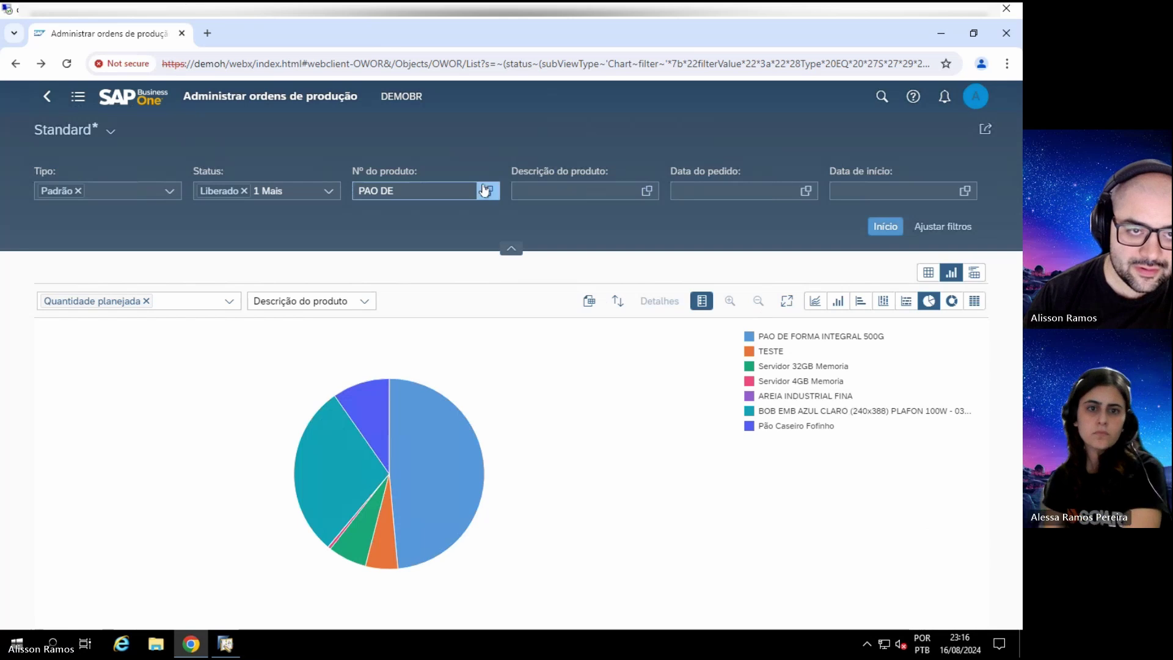
# Step: Search 'PAO DE FO', confirm item DT000099 as the filter, and delete the leftover text
pyautogui.click(488, 191)
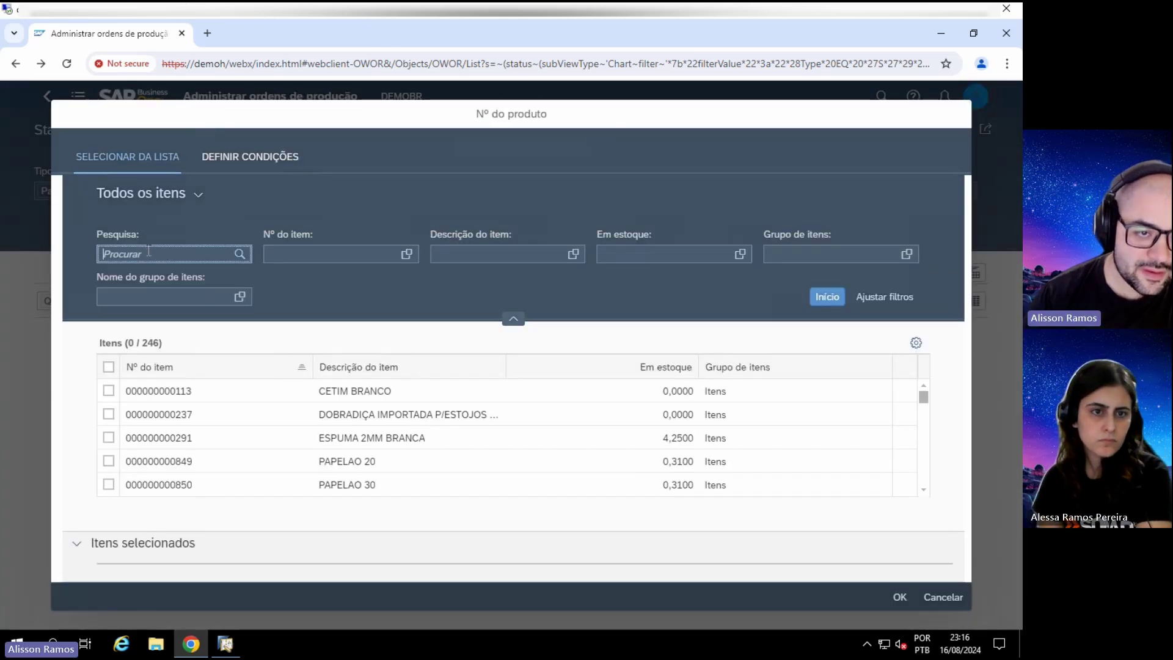
pyautogui.write('PAO DE FORMA')
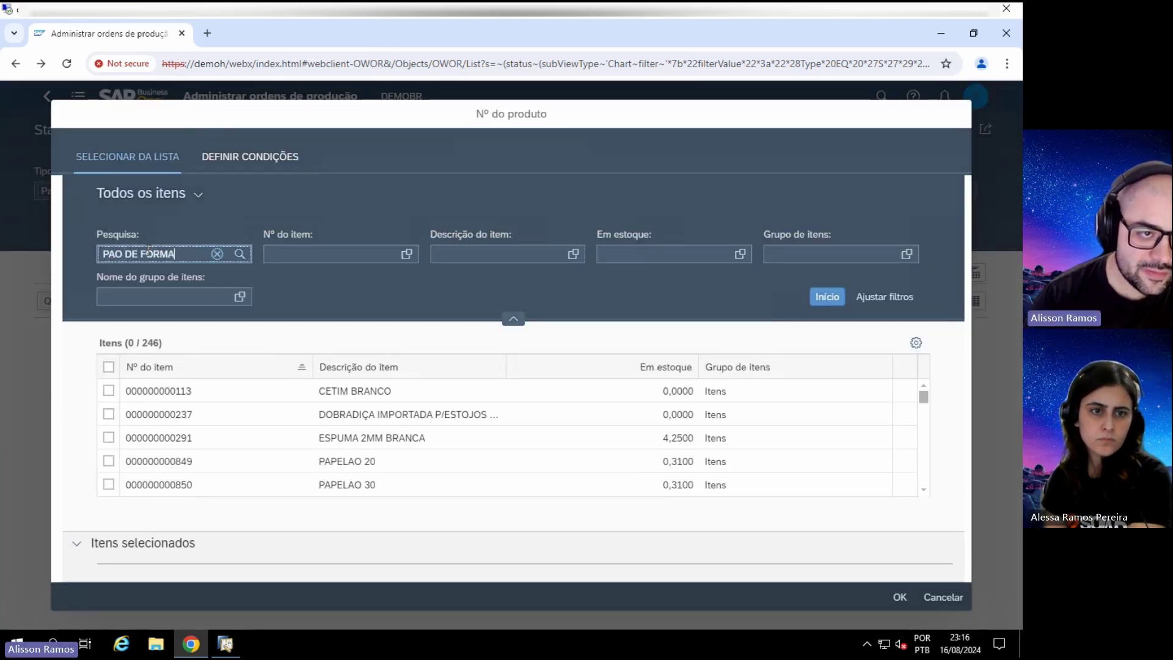
pyautogui.press('Return')
pyautogui.click(109, 391)
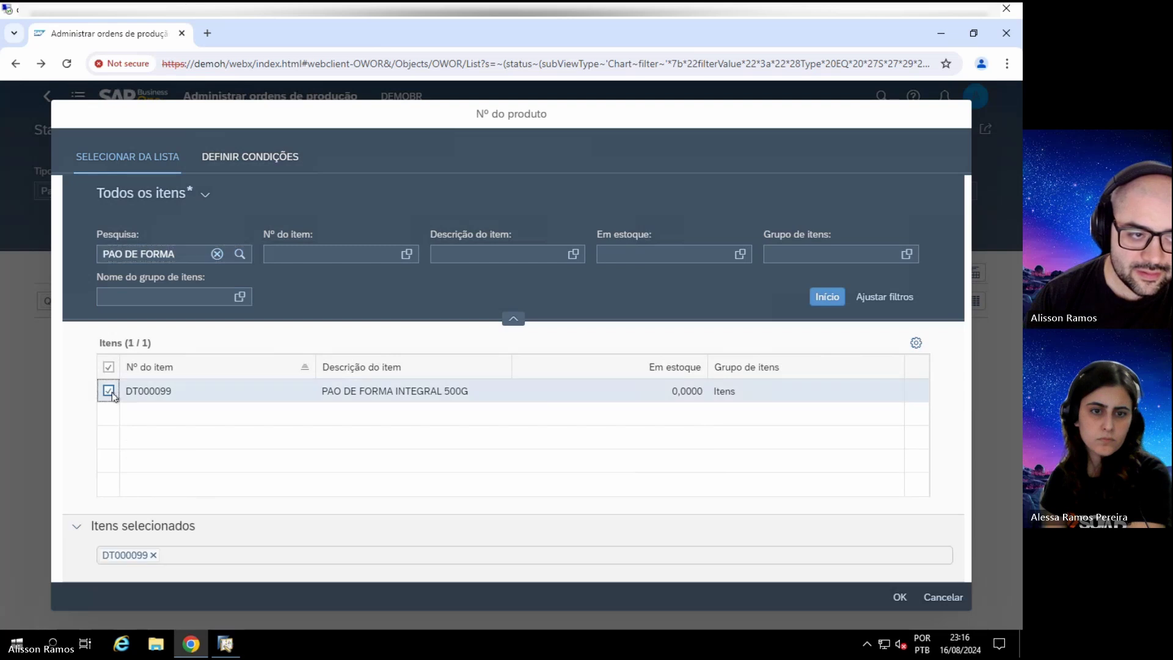
pyautogui.click(898, 599)
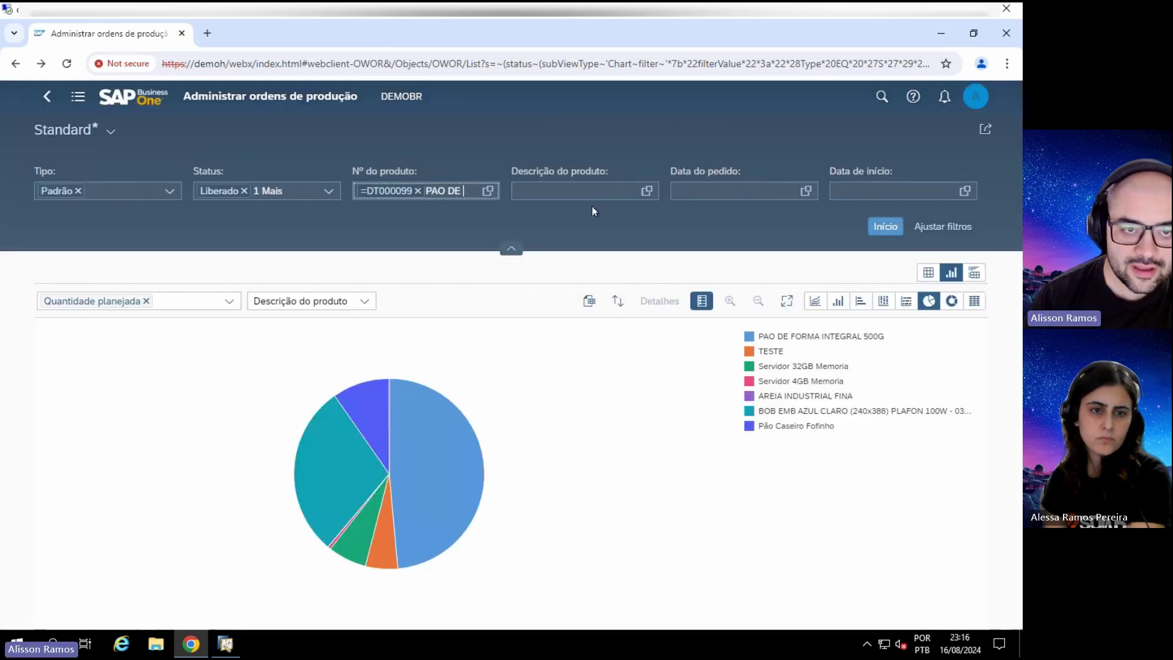
pyautogui.press('BackSpace')
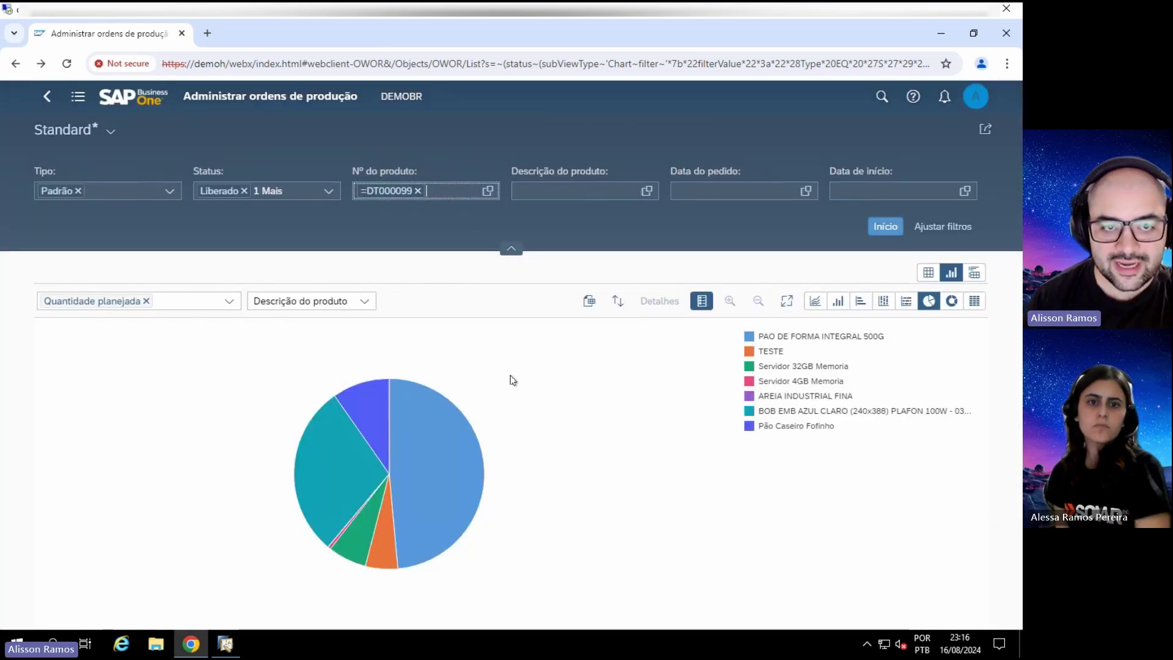
# Step: Apply the DT000099 filter and try grouping the pie by Status, then due-date year and month
pyautogui.click(893, 233)
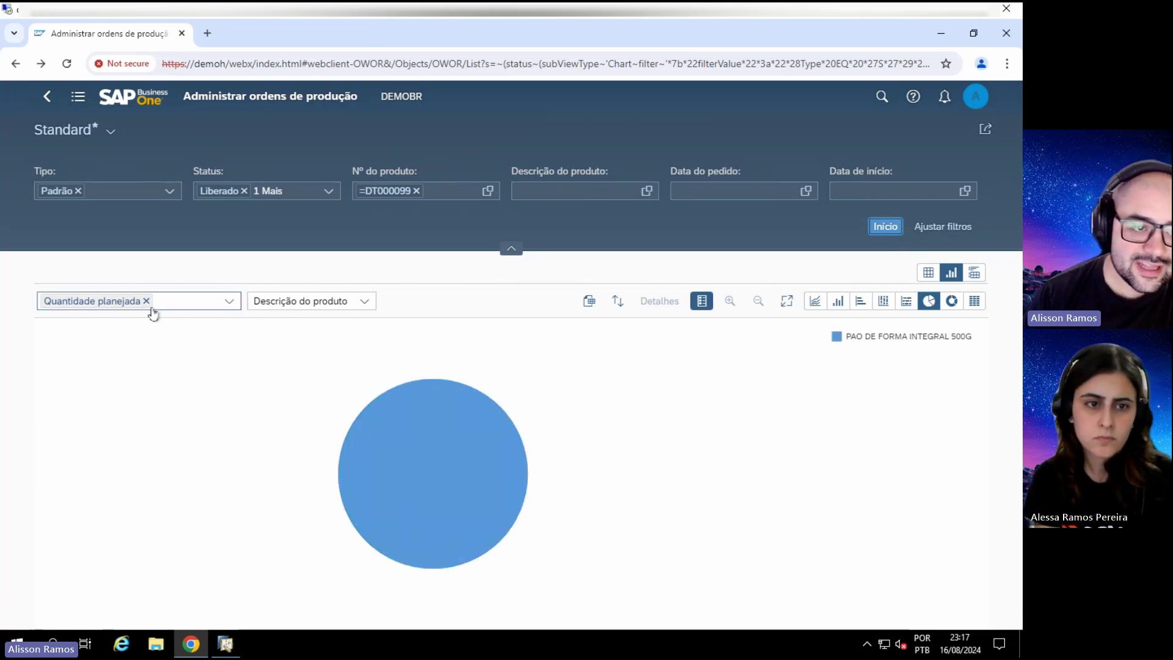
pyautogui.click(351, 304)
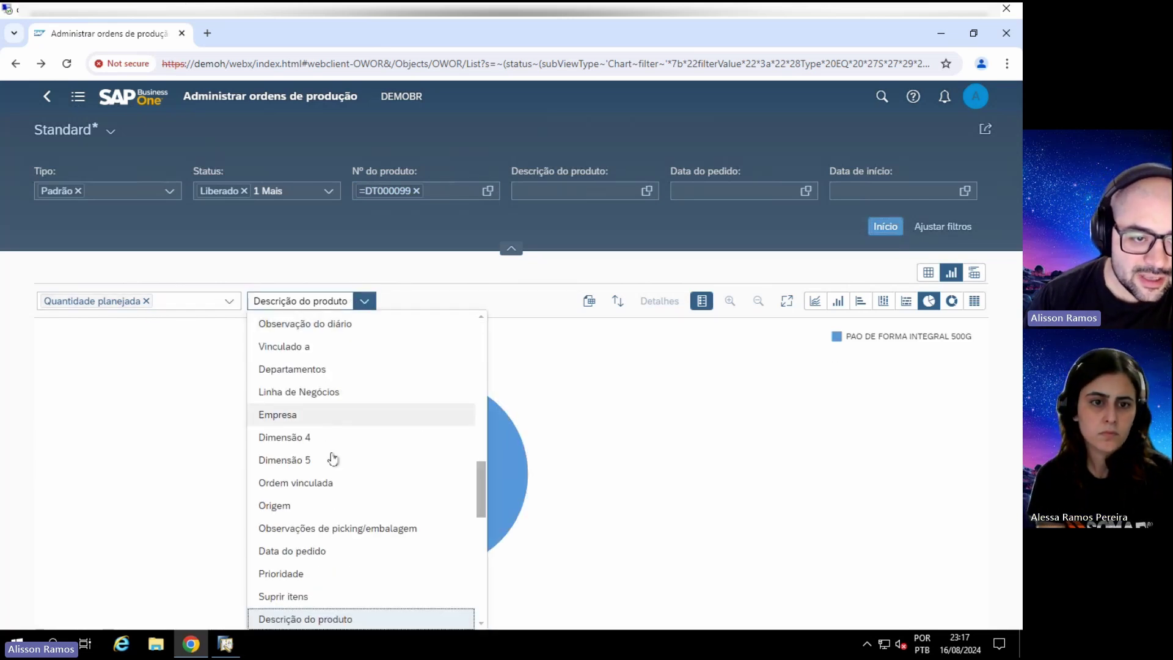
pyautogui.scroll(-1, 338, 470)
pyautogui.scroll(-2, 338, 470)
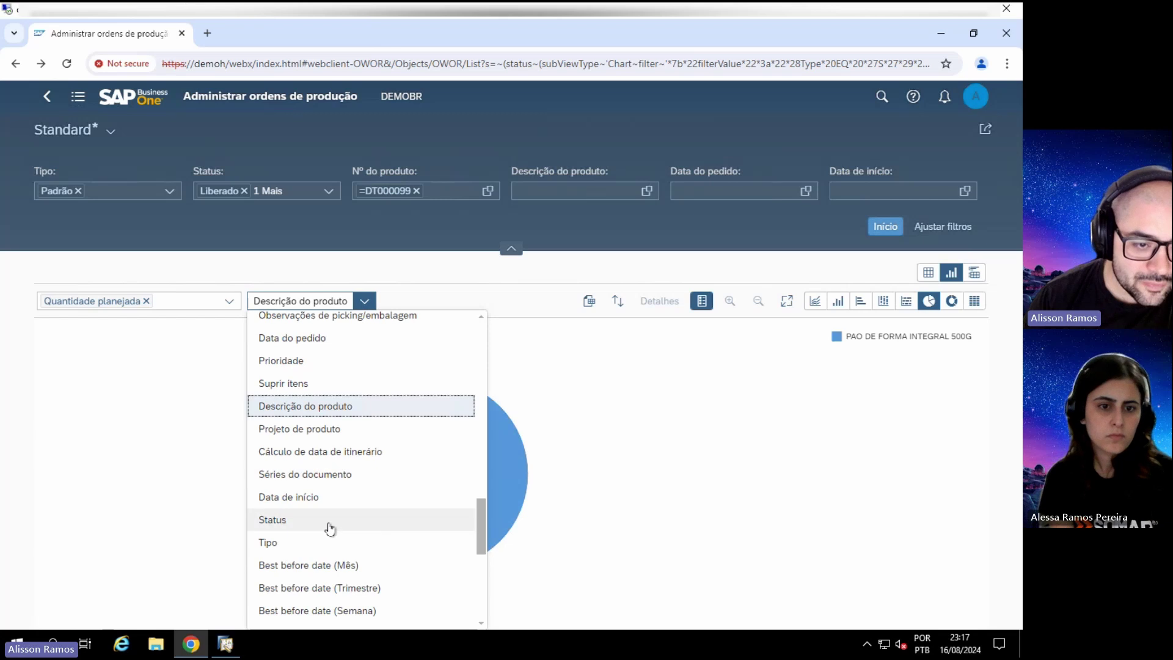
pyautogui.click(328, 520)
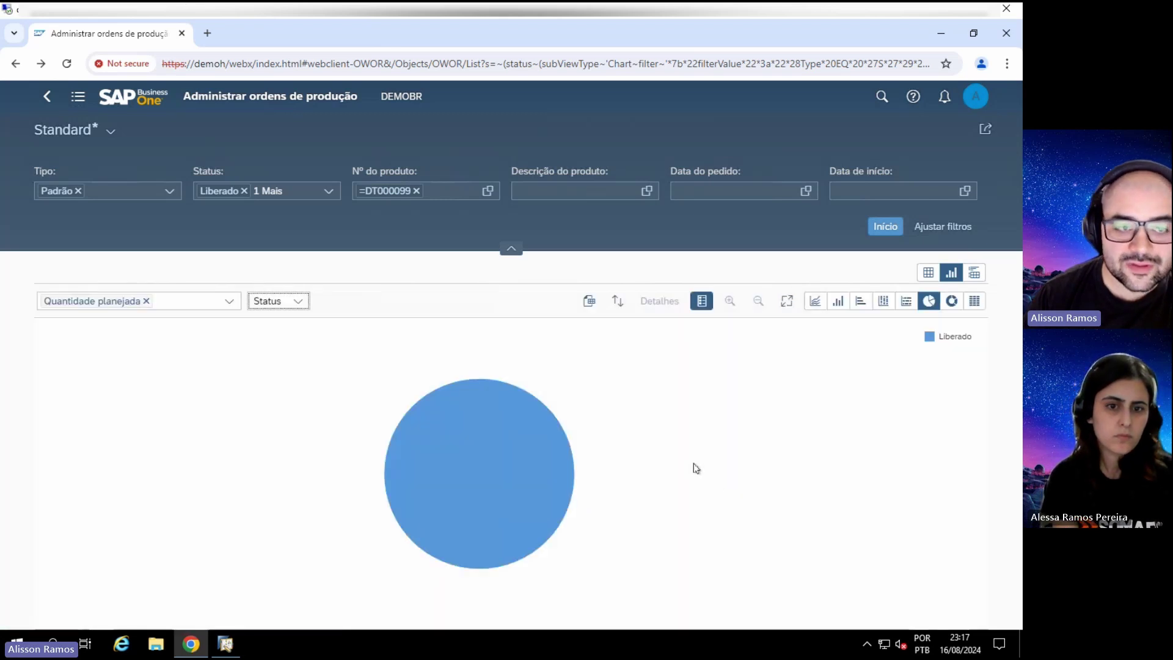
pyautogui.click(298, 301)
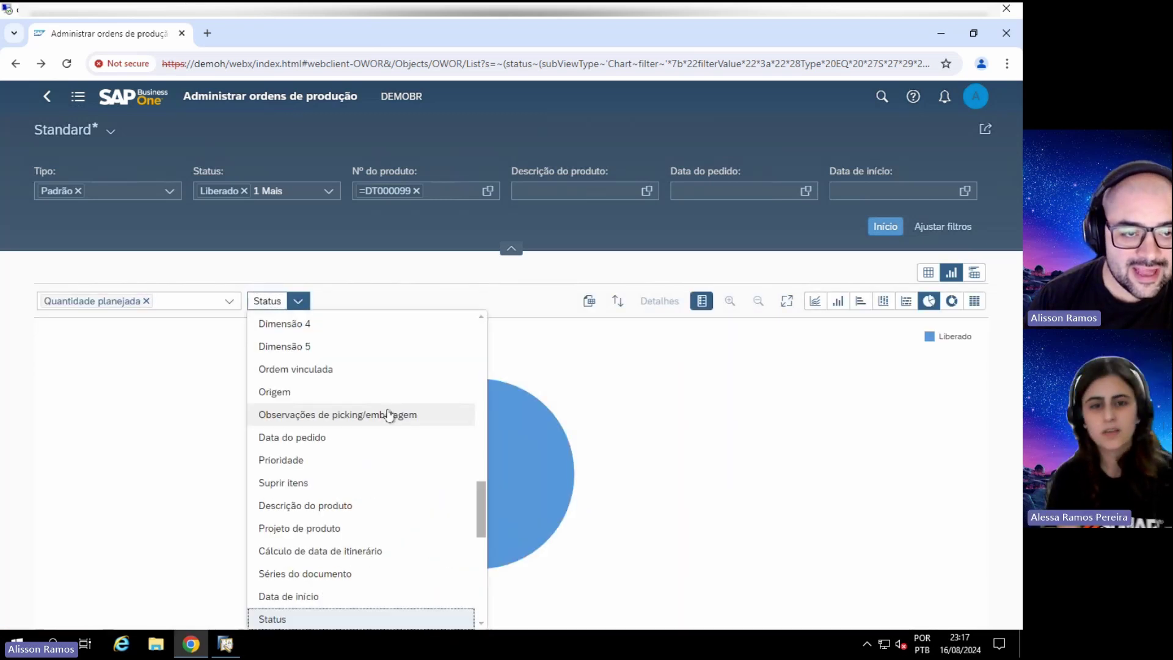
pyautogui.scroll(5, 385, 422)
pyautogui.scroll(6, 382, 427)
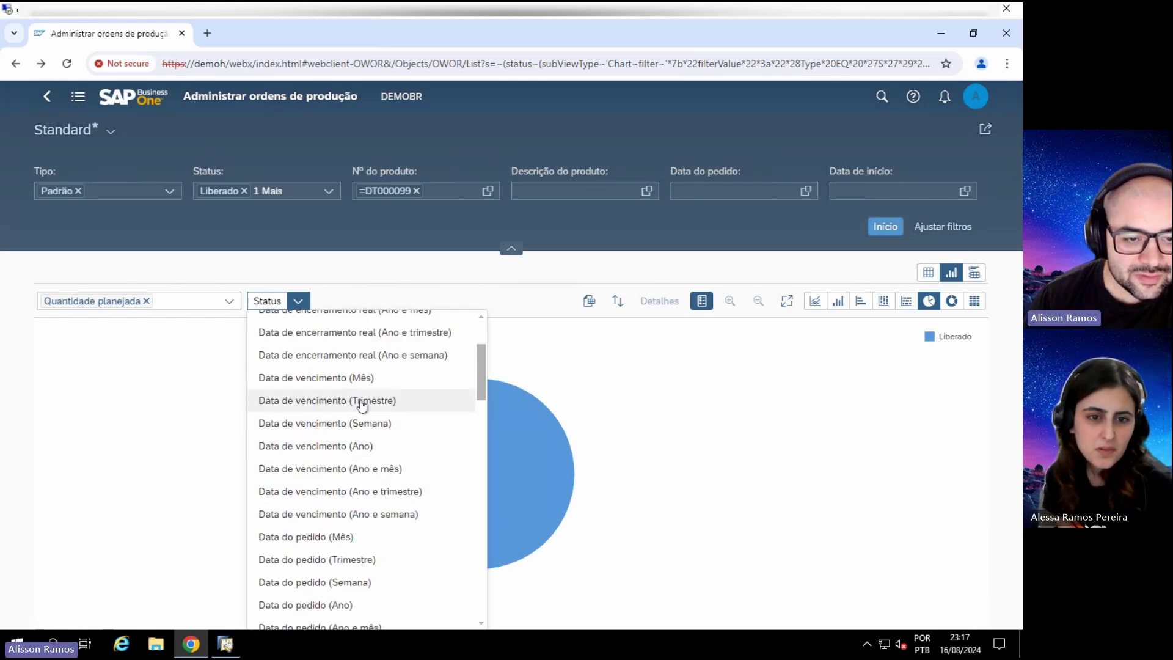
pyautogui.click(387, 468)
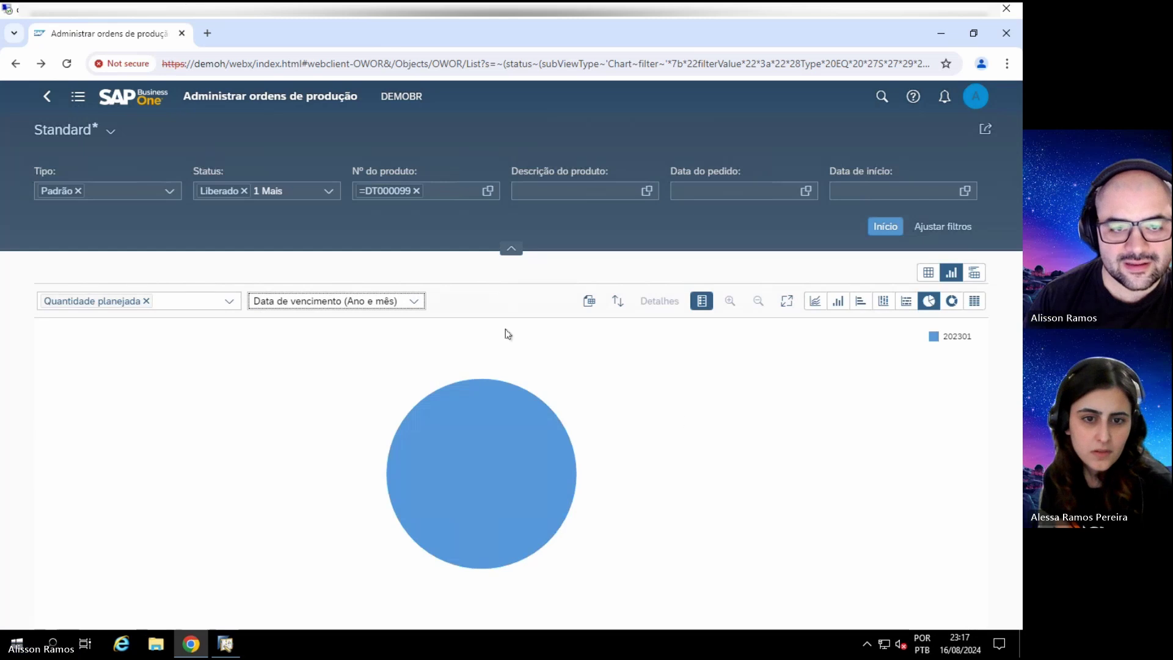
# Step: Try due-date week and Todos groupings, finally grouping the pie by Data de início
pyautogui.click(414, 303)
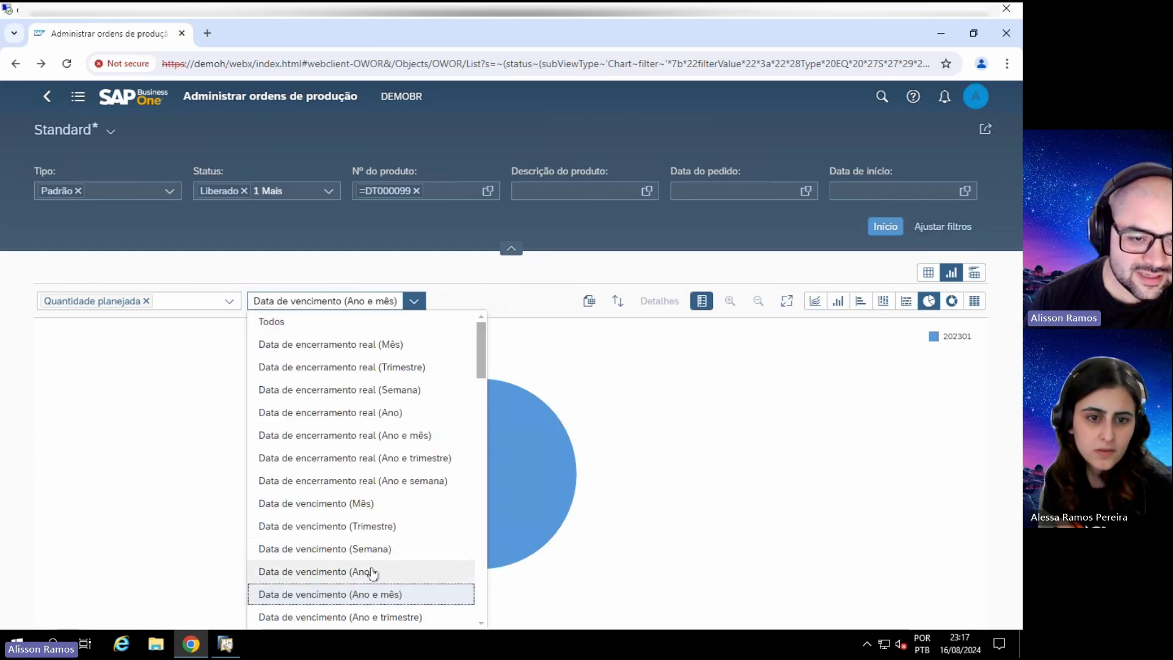
pyautogui.click(376, 547)
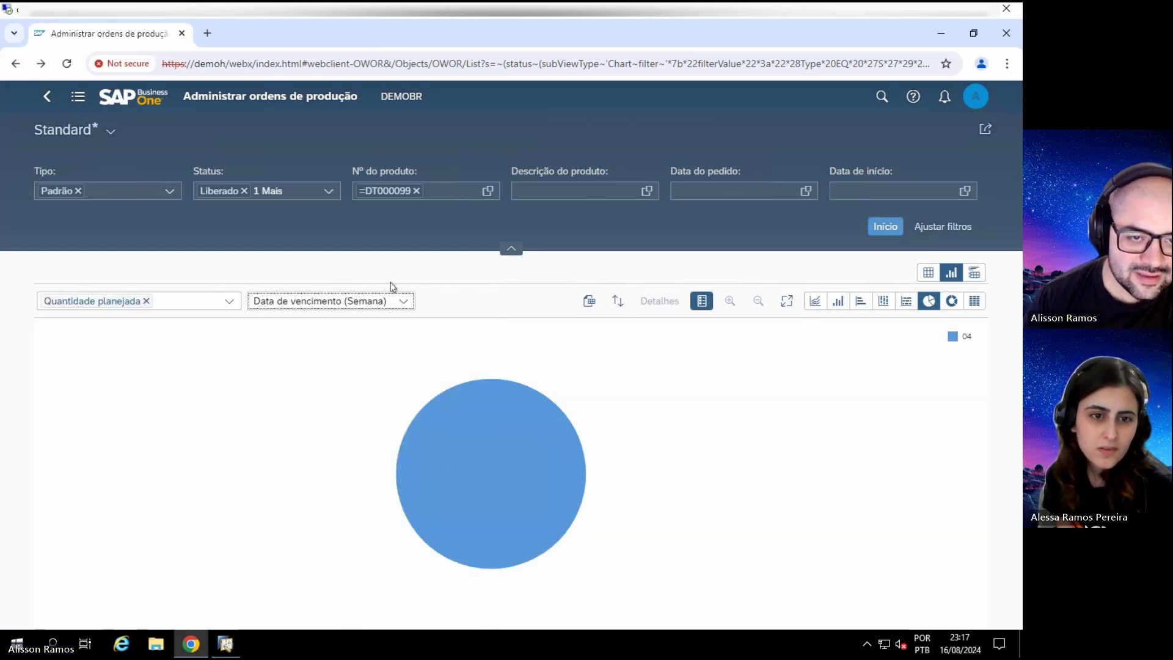
pyautogui.click(414, 304)
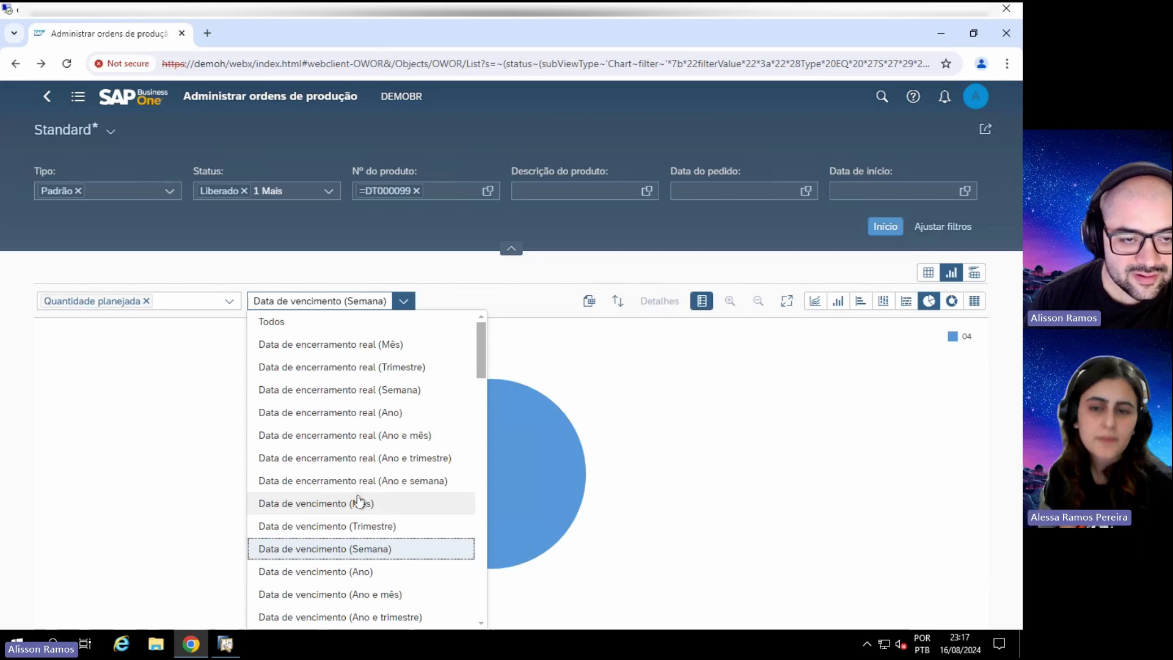
pyautogui.click(319, 323)
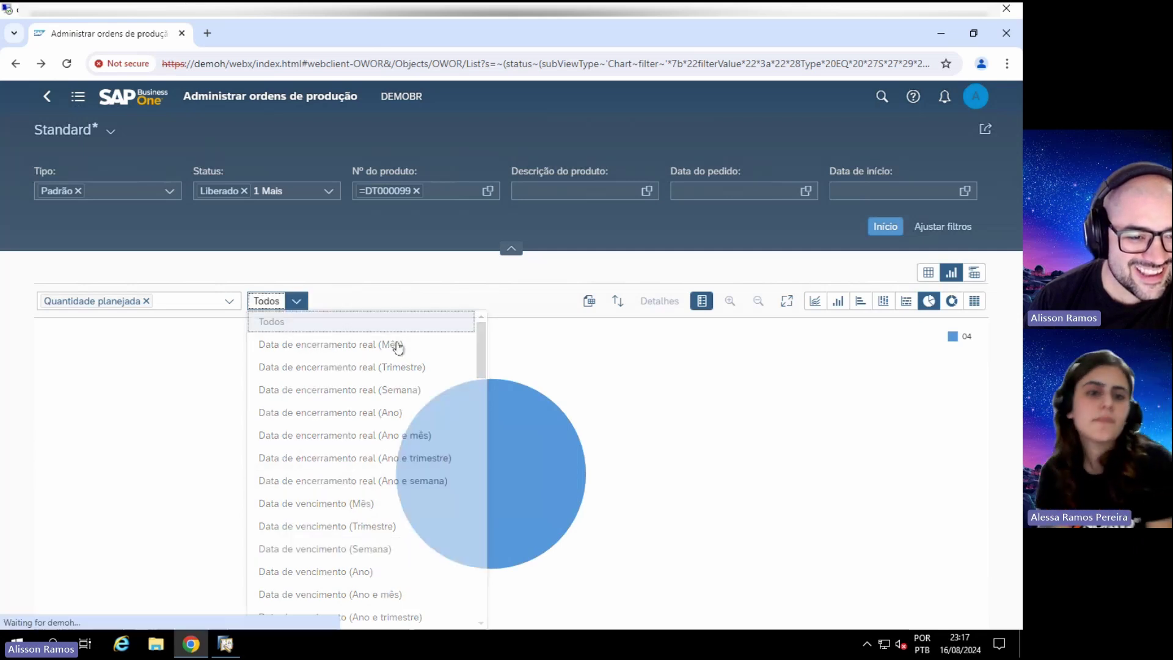
pyautogui.click(269, 299)
pyautogui.scroll(-5, 313, 359)
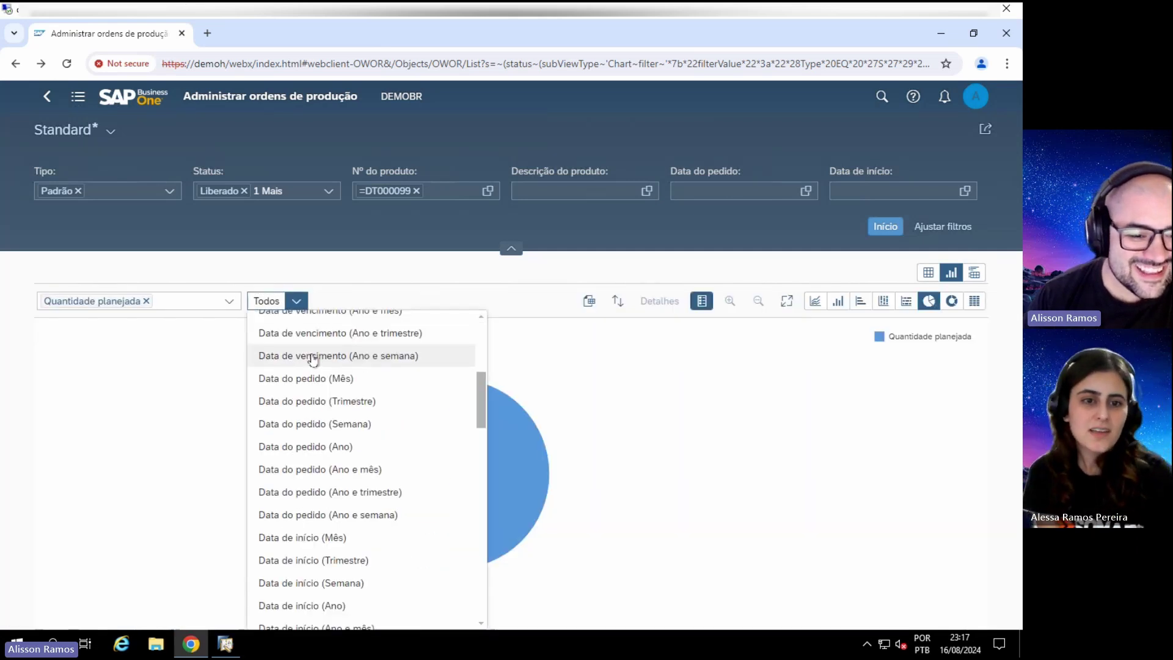
pyautogui.scroll(-10, 312, 359)
pyautogui.click(307, 512)
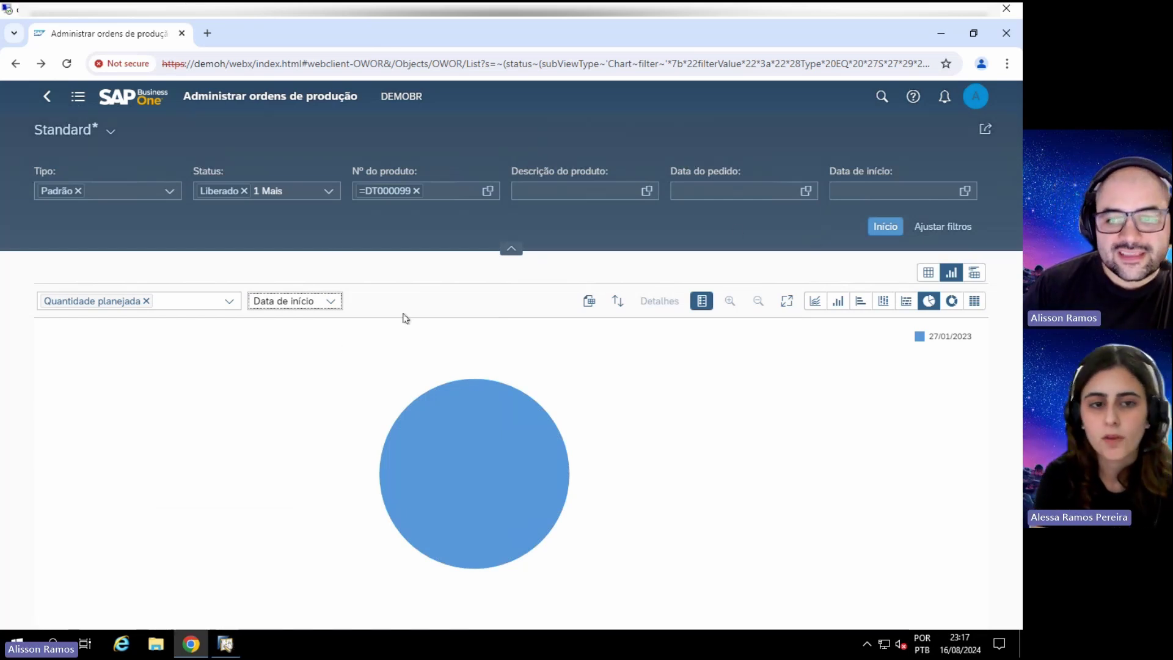
# Step: Switch to table view, clear the DT000099 filter to list all 21 orders, and go home
pyautogui.click(928, 273)
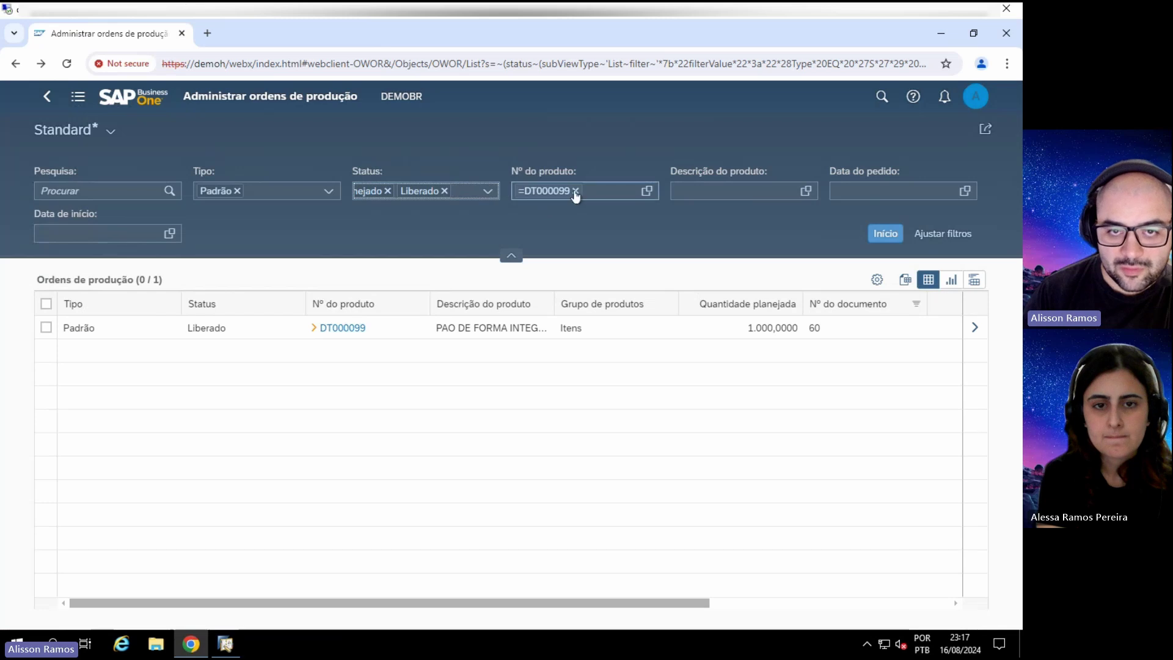
pyautogui.click(575, 192)
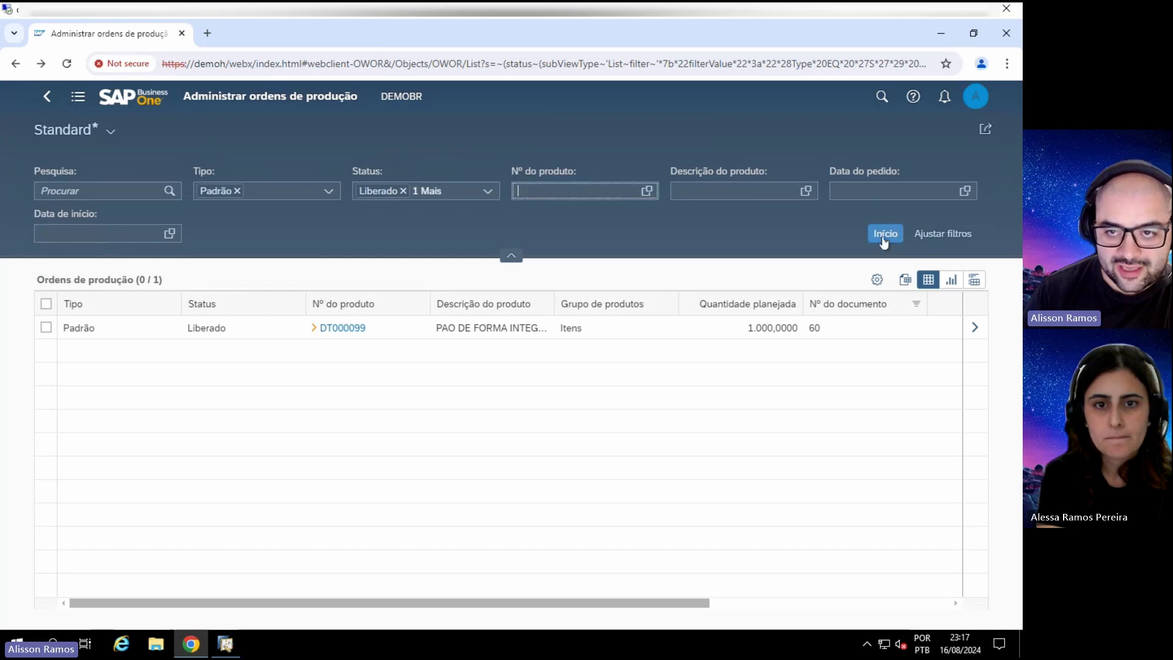
pyautogui.click(885, 233)
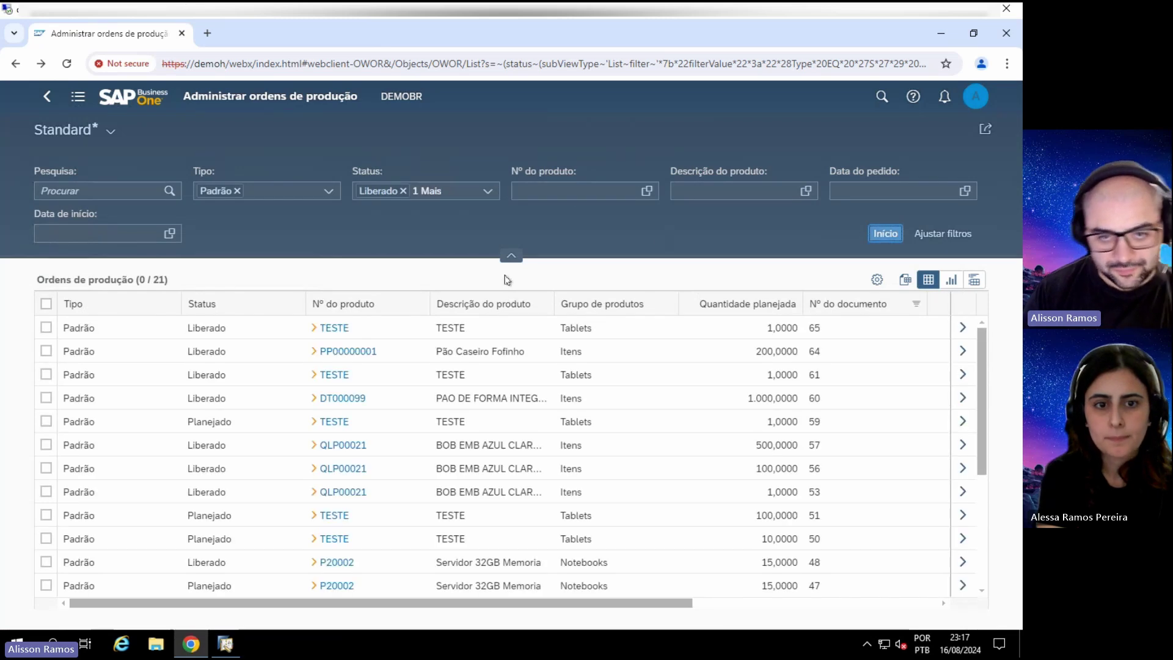
pyautogui.scroll(-3, 484, 426)
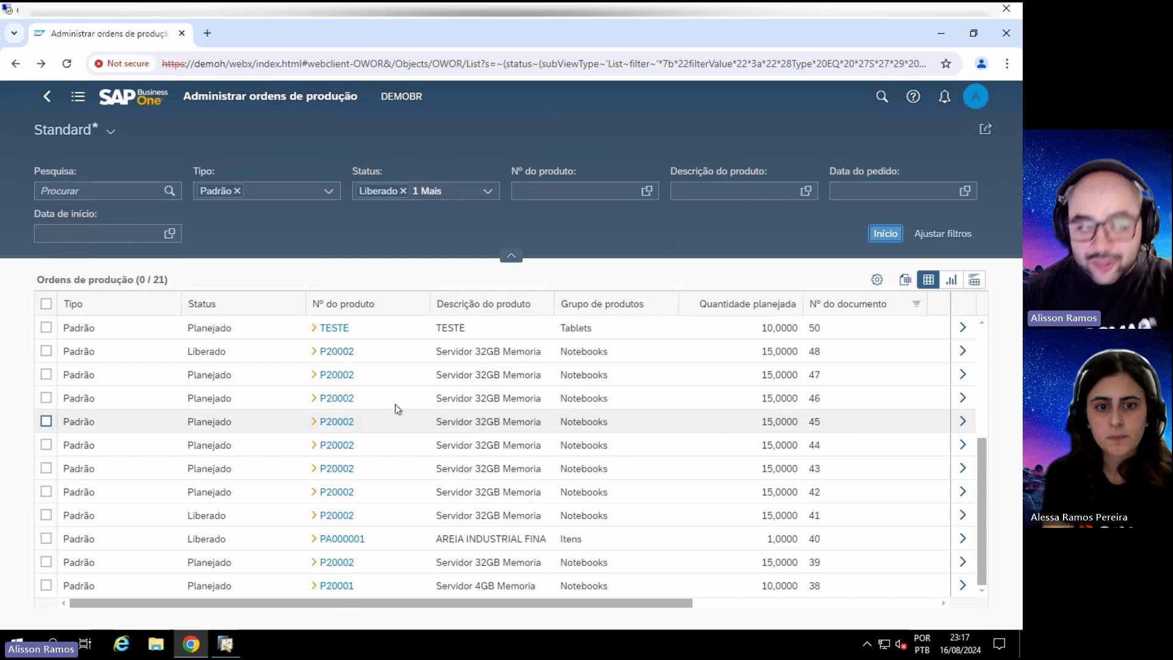
pyautogui.click(144, 106)
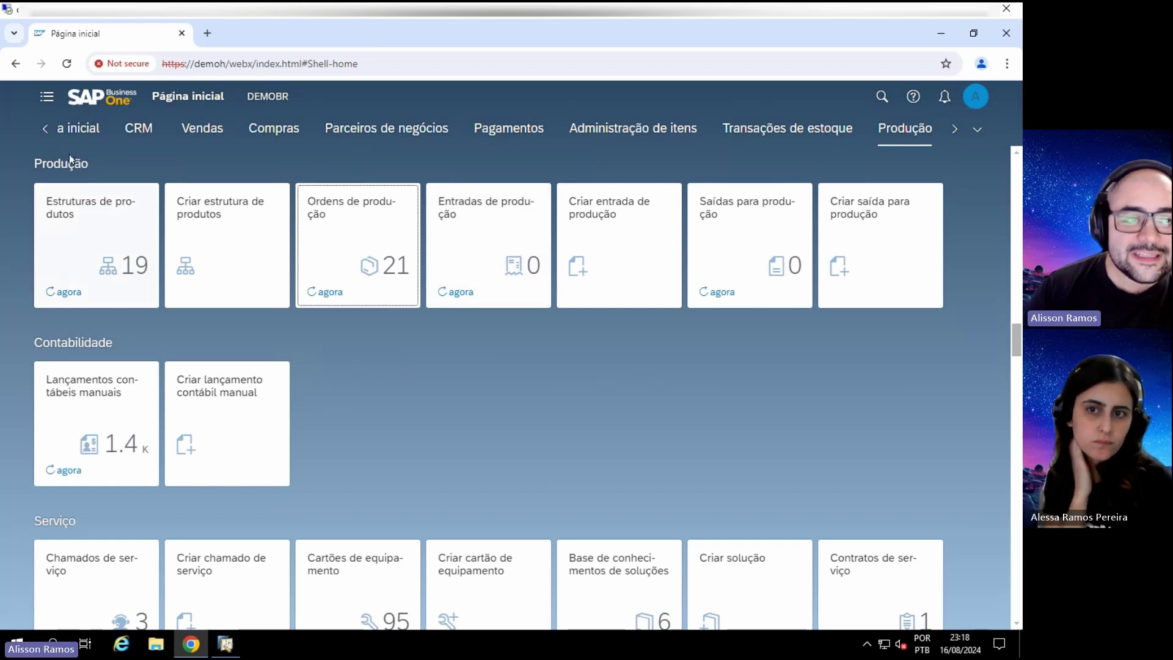
# Step: Jump to the Minha página inicial section and open the user avatar menu
pyautogui.click(45, 129)
pyautogui.click(66, 131)
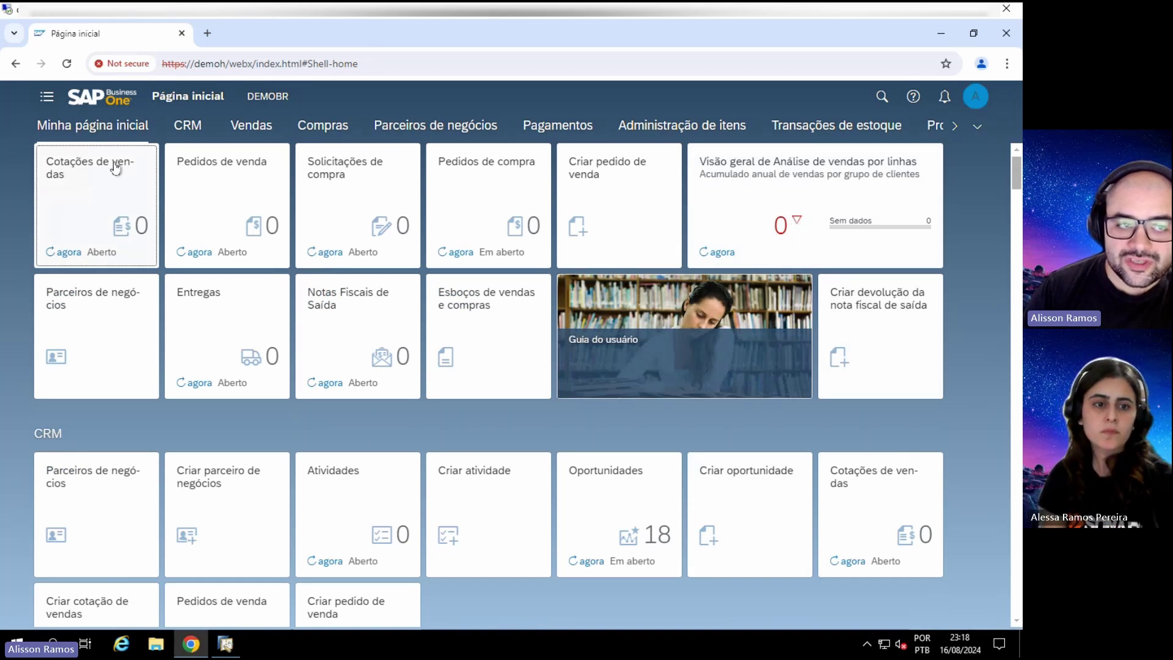
pyautogui.scroll(1, 136, 184)
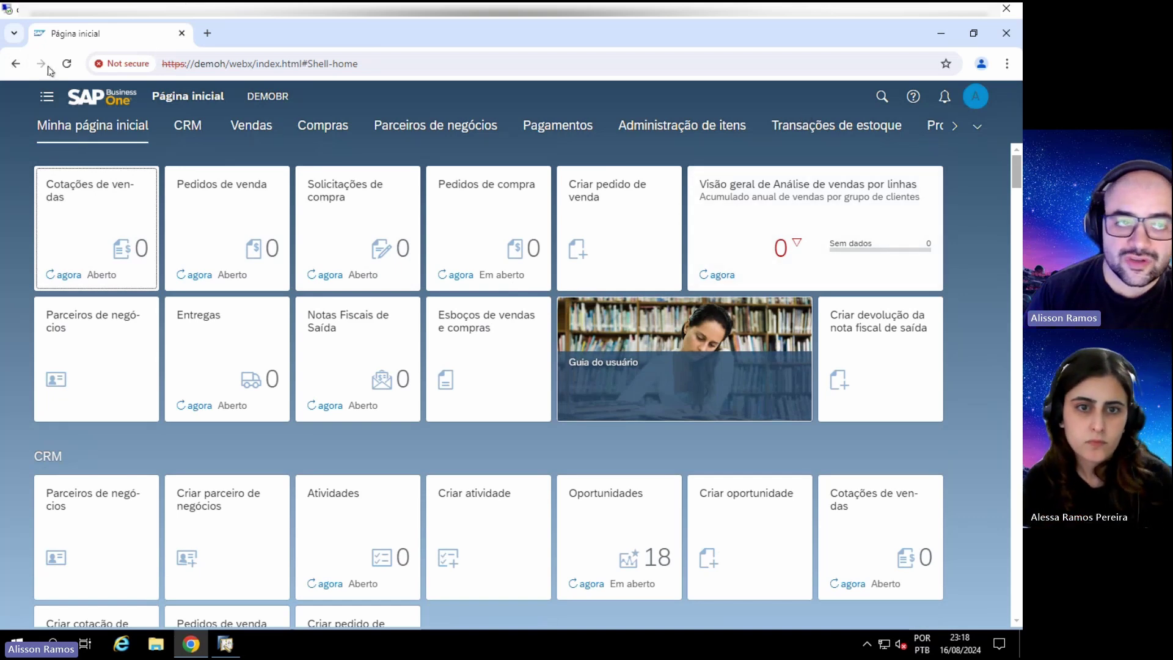
pyautogui.click(974, 98)
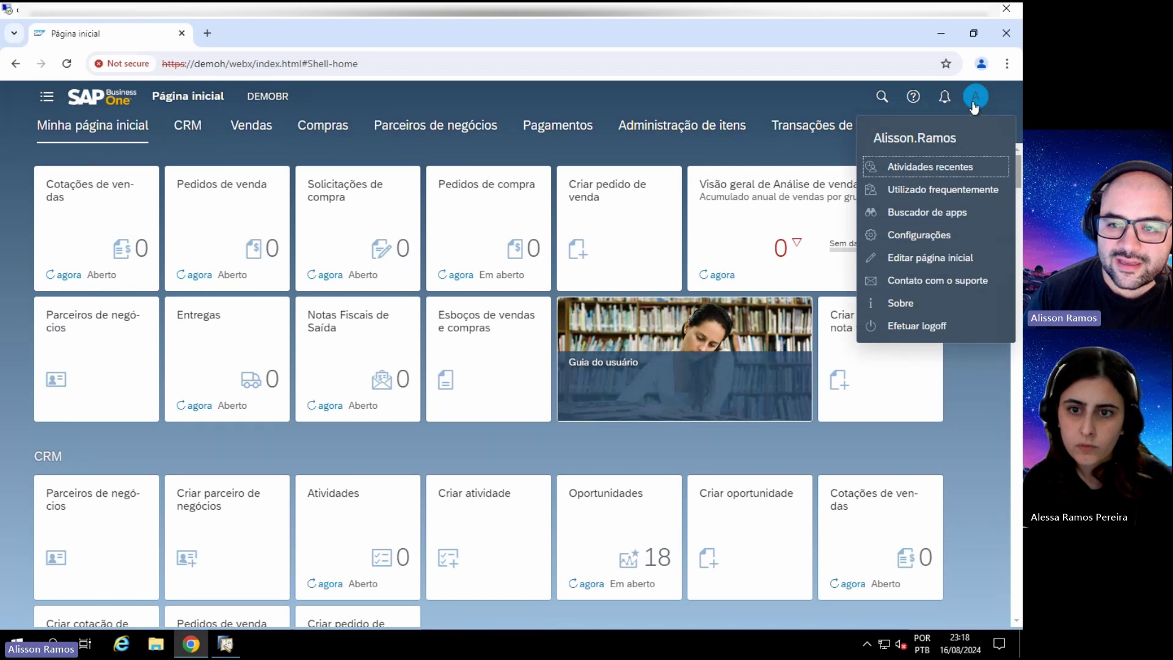
# Step: In edit mode, remove the Guia do usuário, Esboços de vendas e compras and Entregas tiles
pyautogui.click(932, 259)
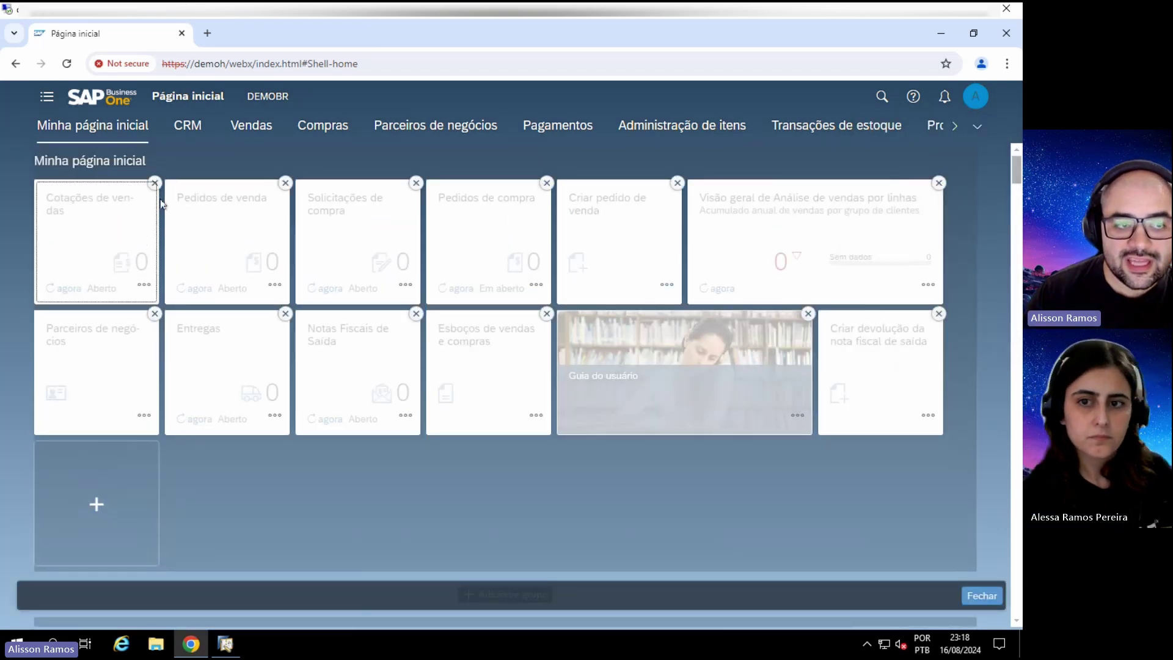
pyautogui.click(808, 315)
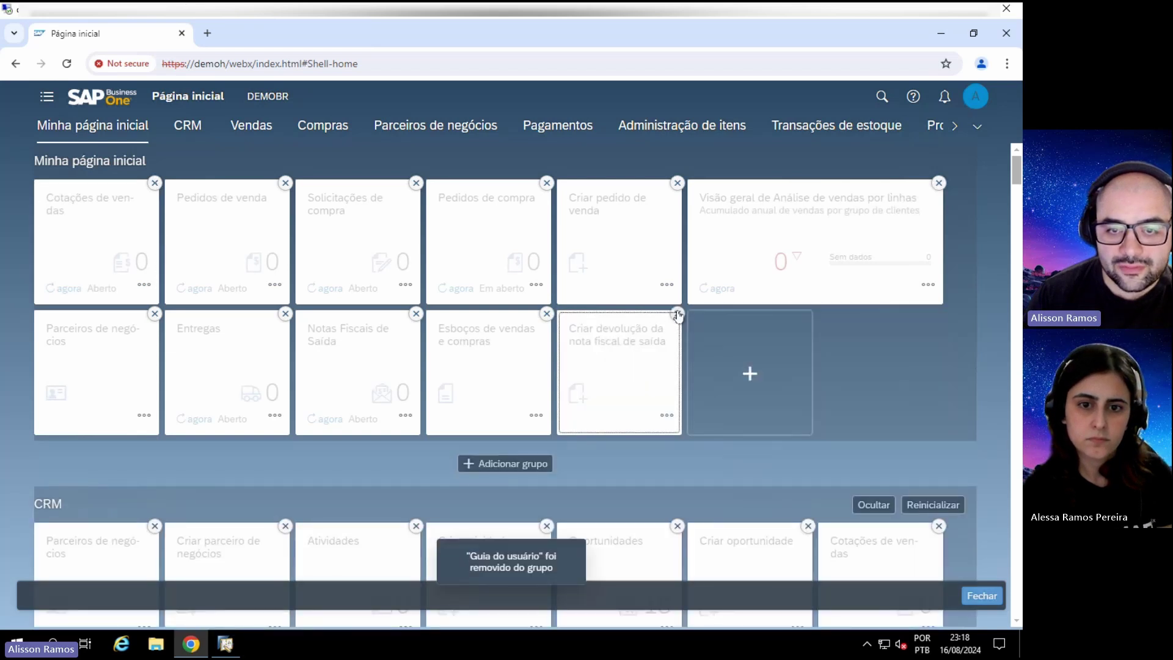
pyautogui.click(546, 314)
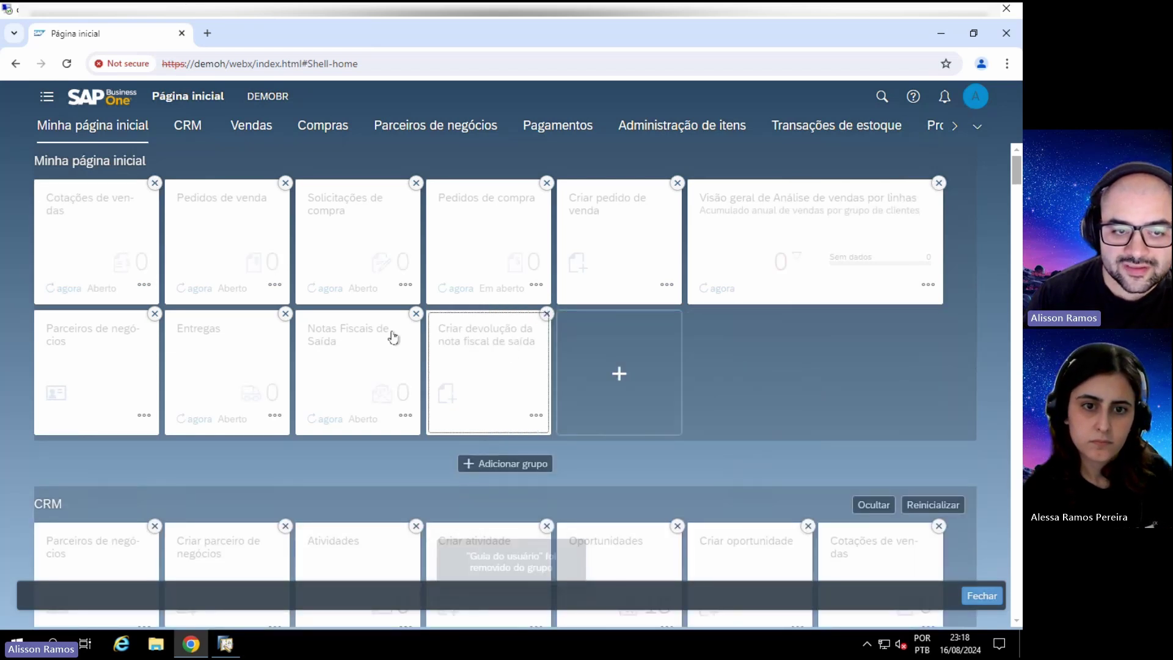
pyautogui.click(284, 314)
pyautogui.click(464, 388)
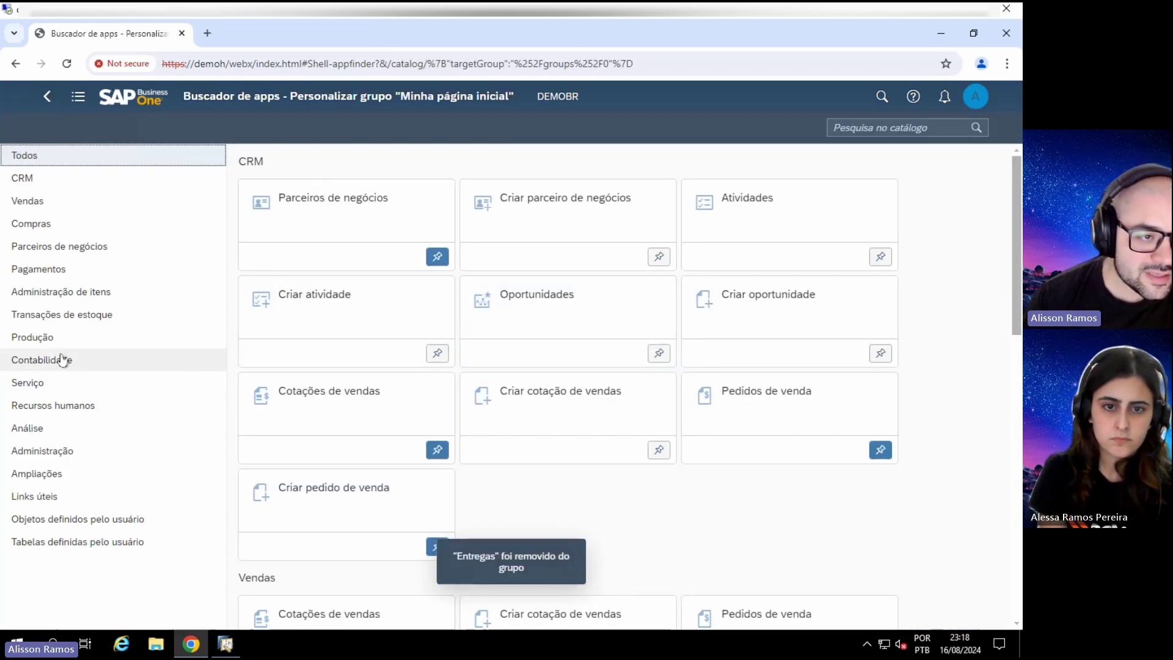
# Step: Pin Ordens de produção from the catalog's Produção category, then go back to the home page
pyautogui.click(58, 336)
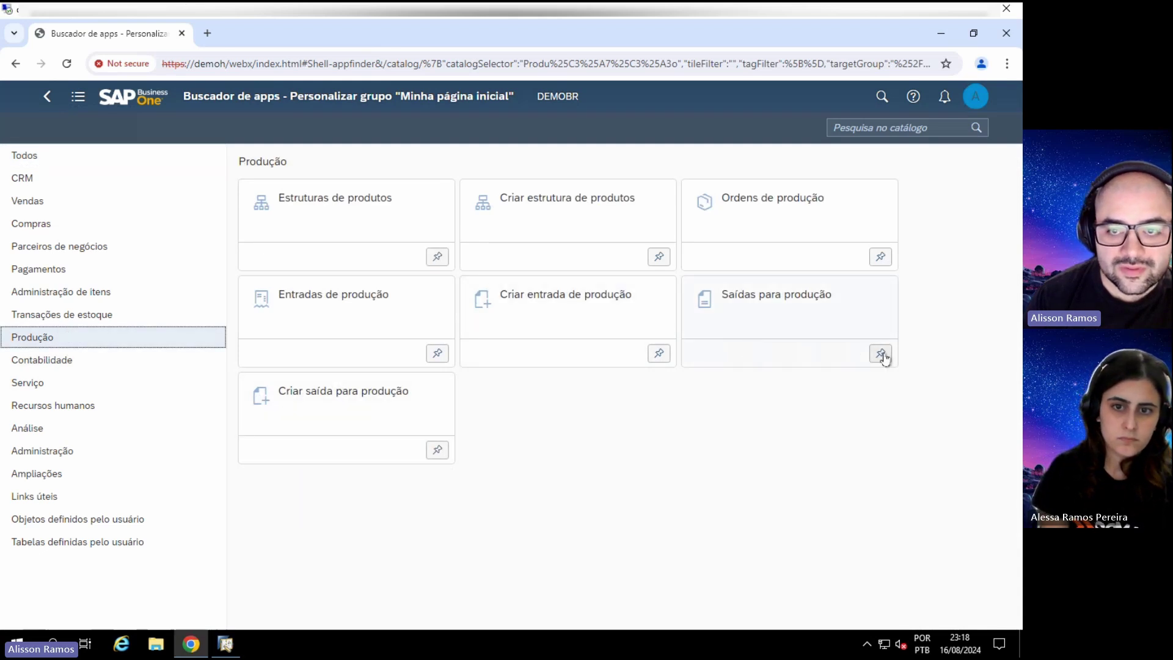
pyautogui.click(880, 257)
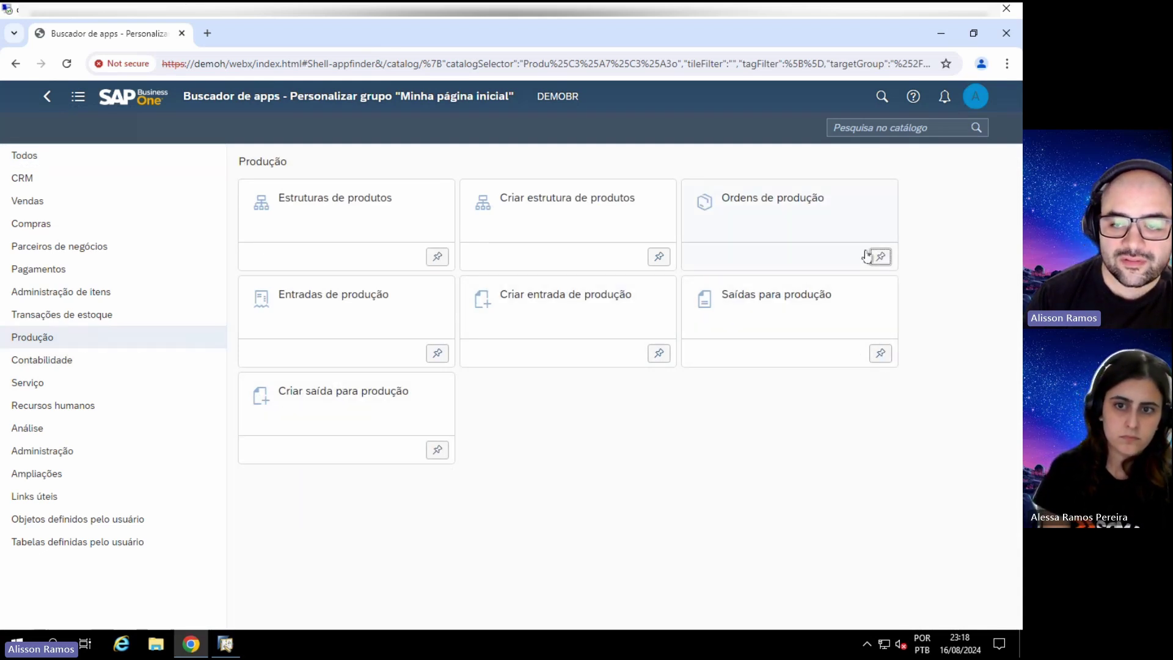
pyautogui.click(880, 257)
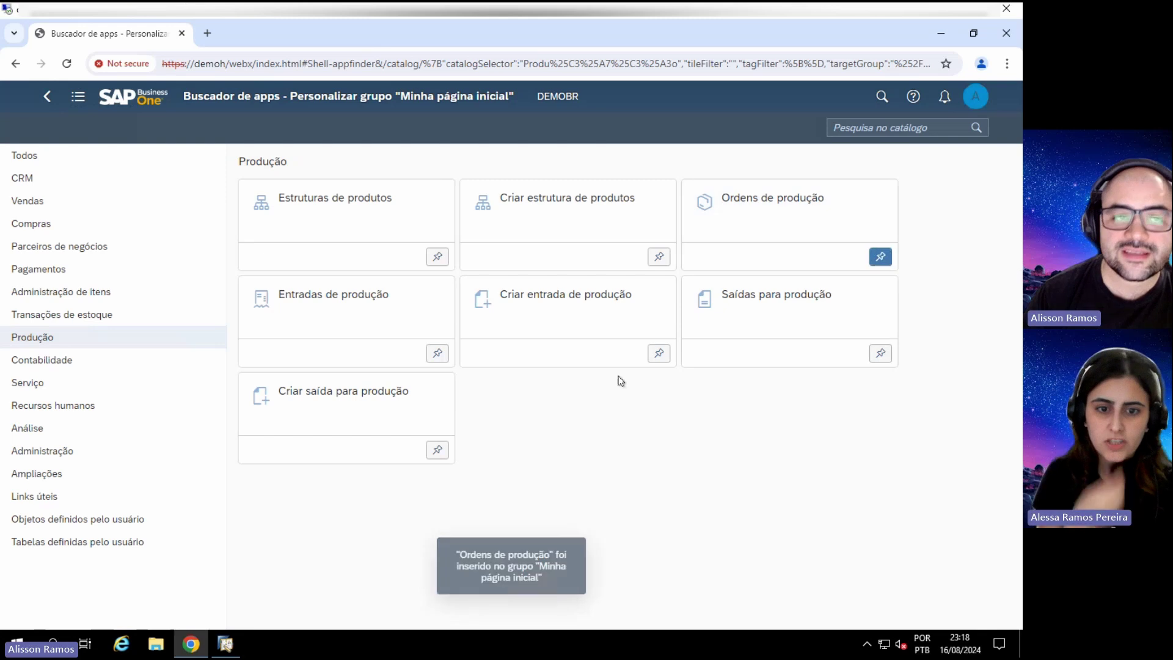
pyautogui.click(46, 96)
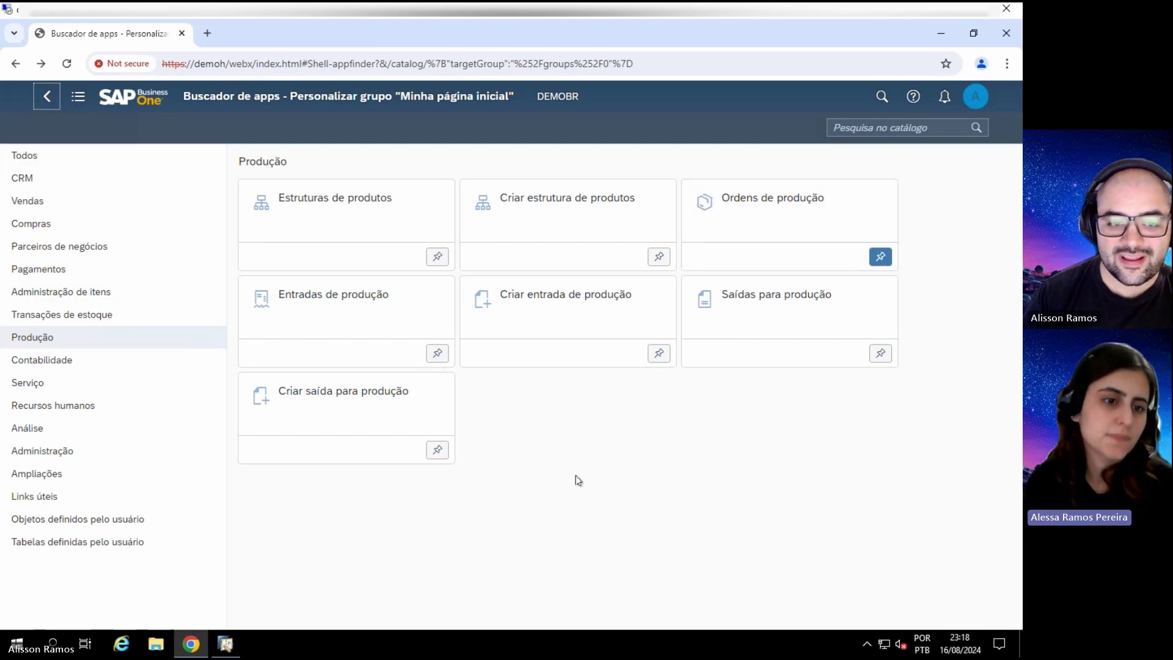
pyautogui.click(46, 96)
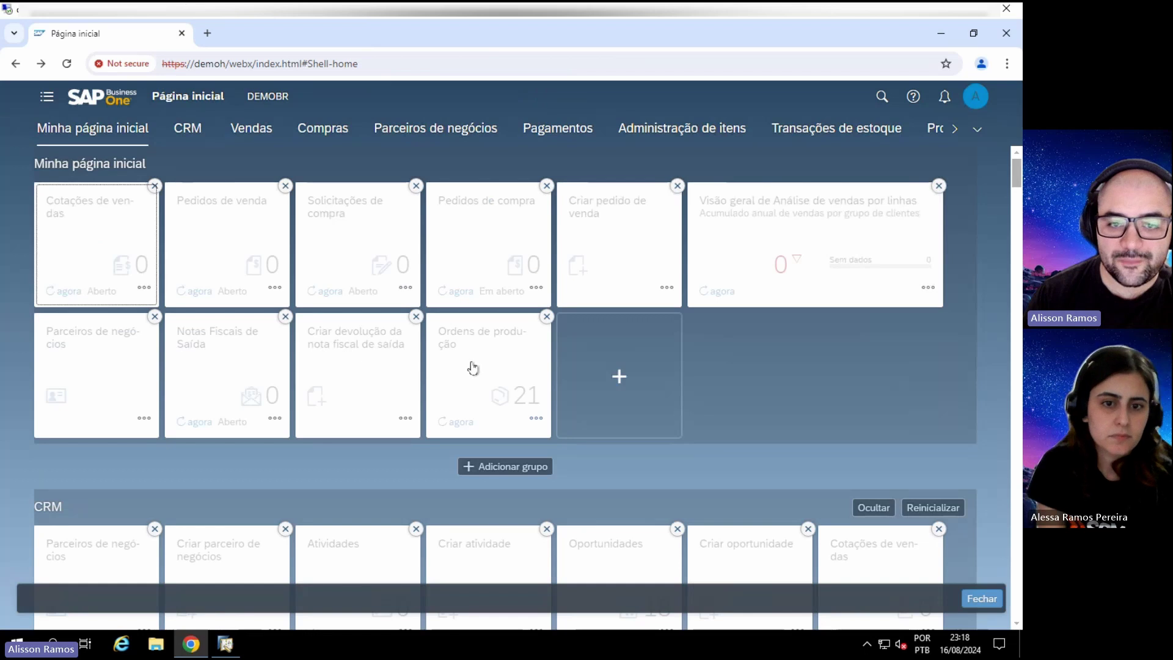
# Step: Hide the CRM, Parceiros de negócios, Pagamentos, Administração de itens and Transações de estoque groups
pyautogui.click(876, 508)
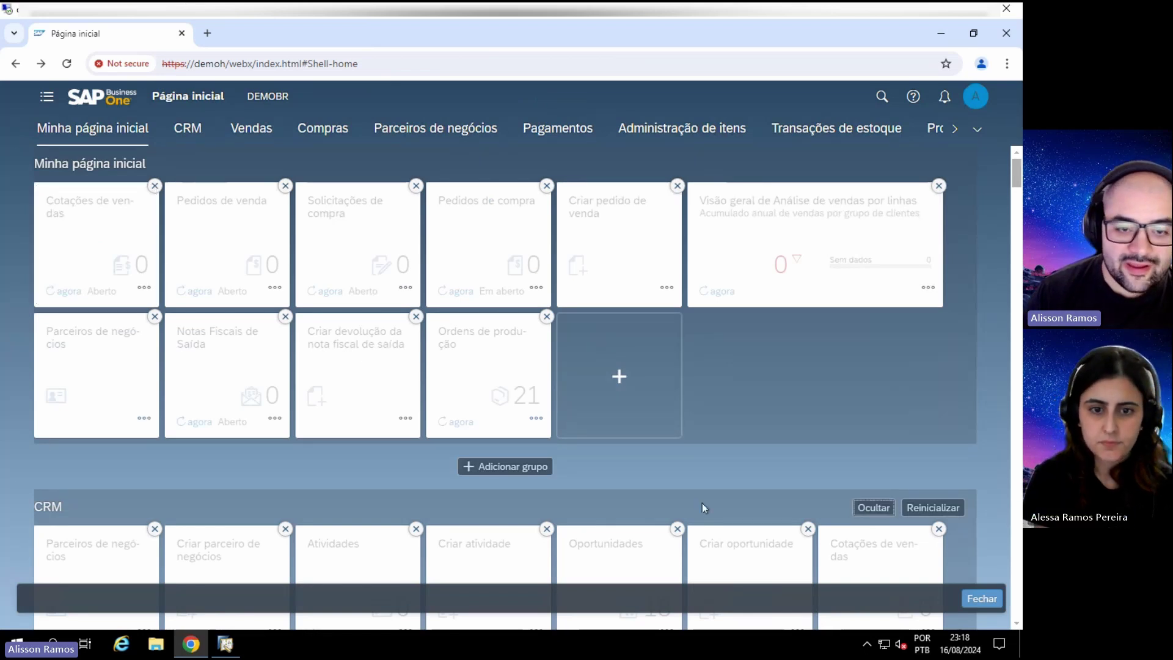
pyautogui.scroll(-10, 875, 508)
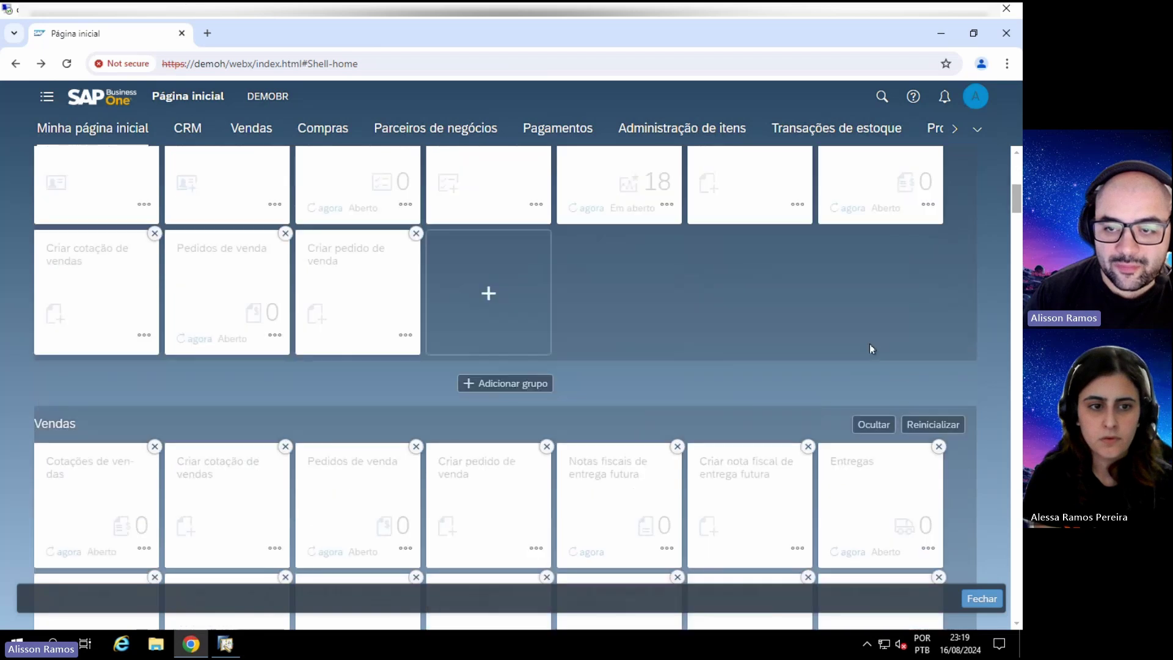
pyautogui.scroll(-5, 892, 293)
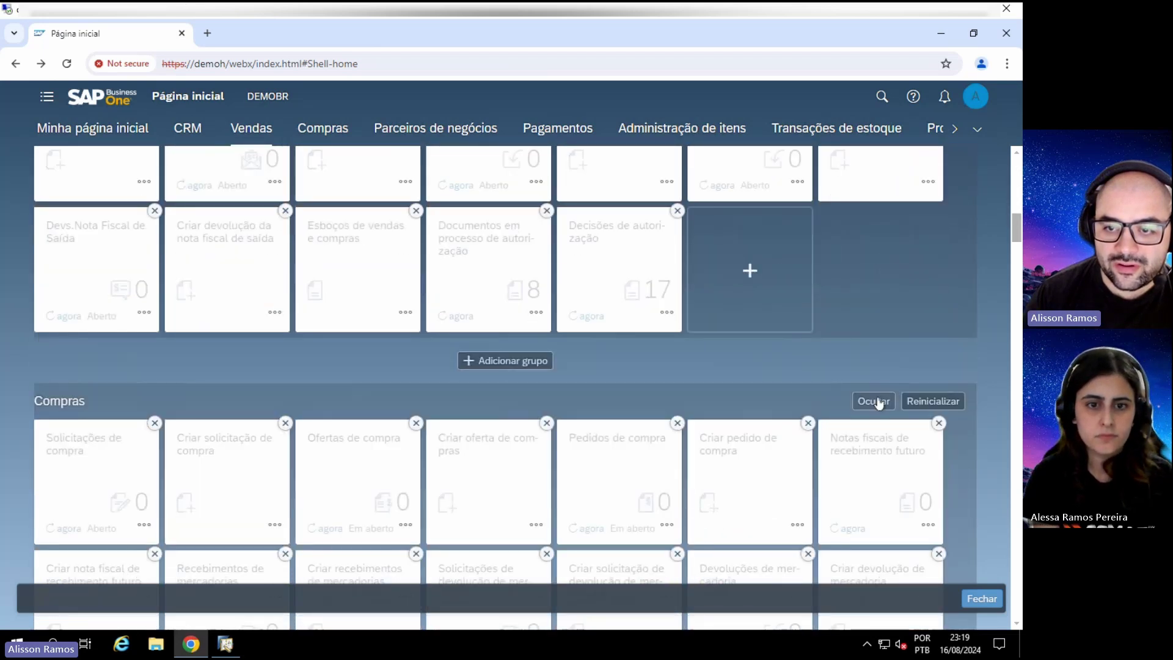
pyautogui.scroll(-7, 880, 400)
pyautogui.scroll(-5, 879, 366)
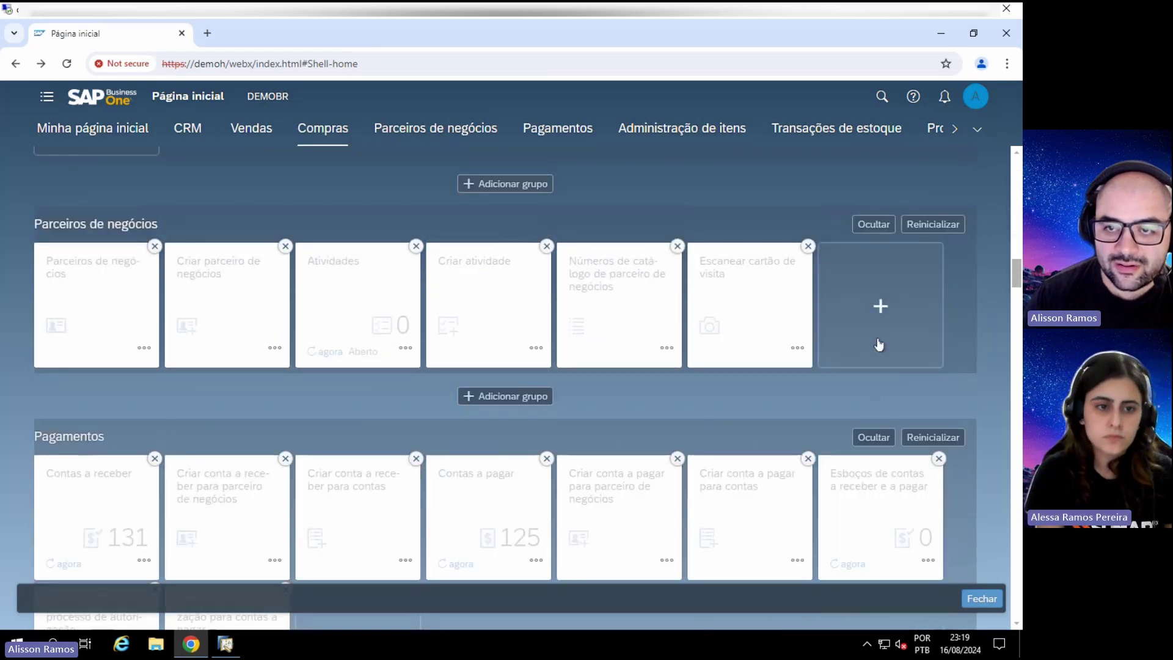
pyautogui.click(875, 225)
pyautogui.click(885, 433)
pyautogui.scroll(-5, 887, 421)
pyautogui.click(874, 422)
pyautogui.scroll(-3, 874, 423)
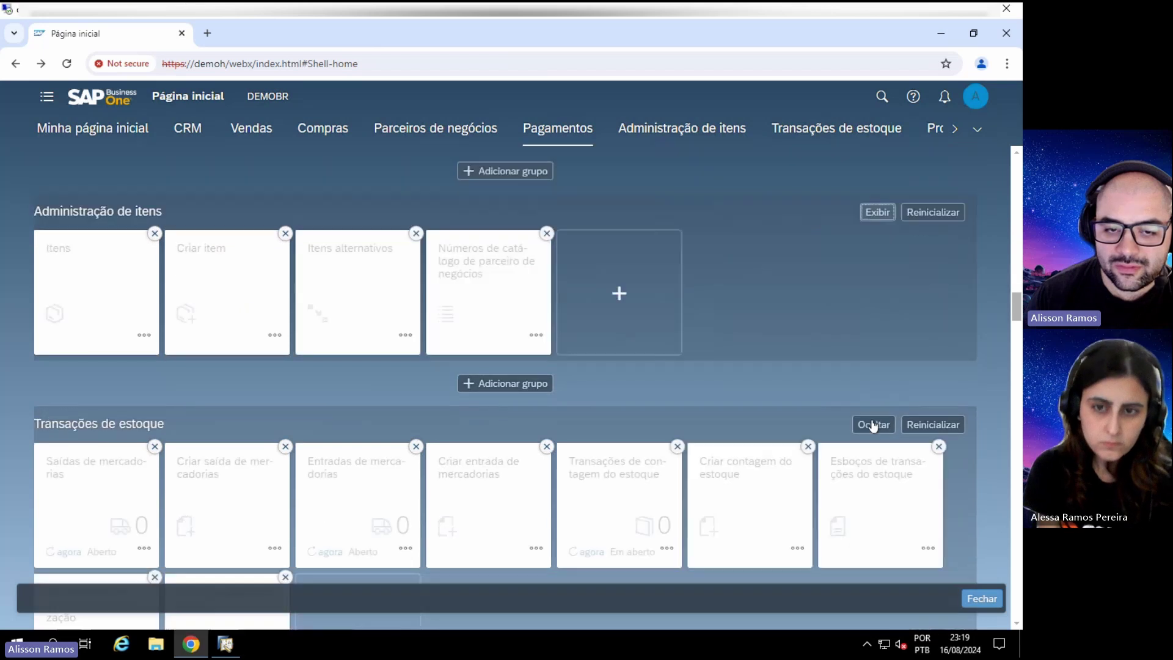
pyautogui.scroll(-1, 874, 423)
pyautogui.click(868, 359)
# Step: Hide the Produção, Contabilidade, Serviço, Recursos humanos, Administração, Ampliações and Links úteis groups
pyautogui.scroll(-5, 867, 370)
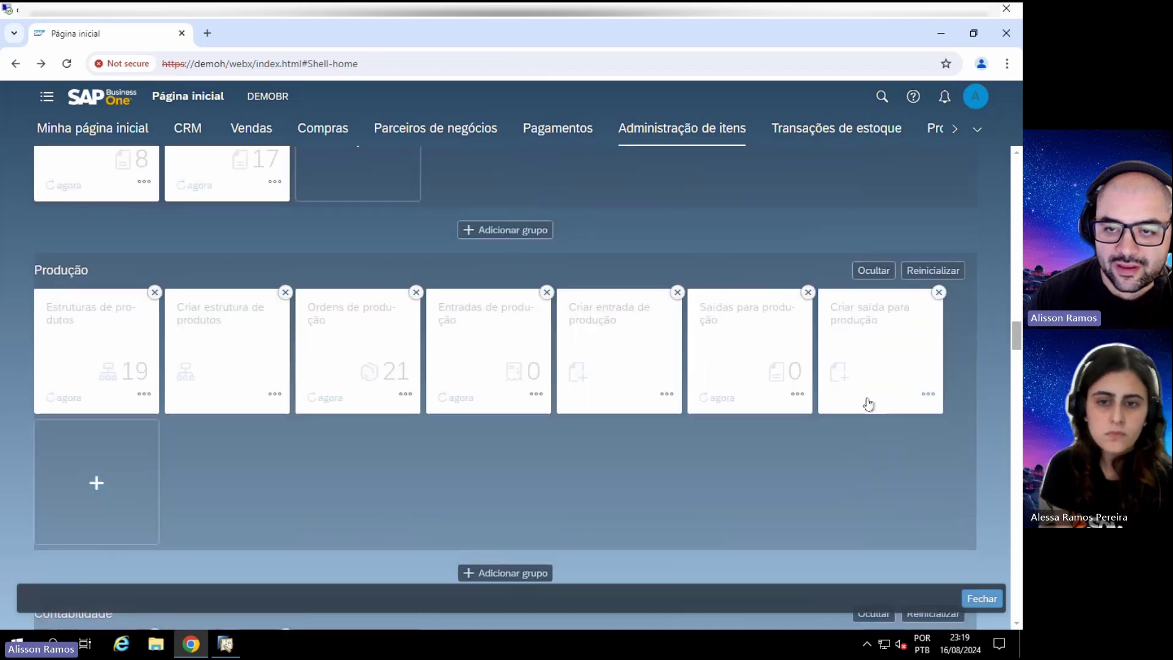
pyautogui.click(872, 272)
pyautogui.scroll(-3, 880, 321)
pyautogui.click(873, 330)
pyautogui.scroll(-3, 879, 354)
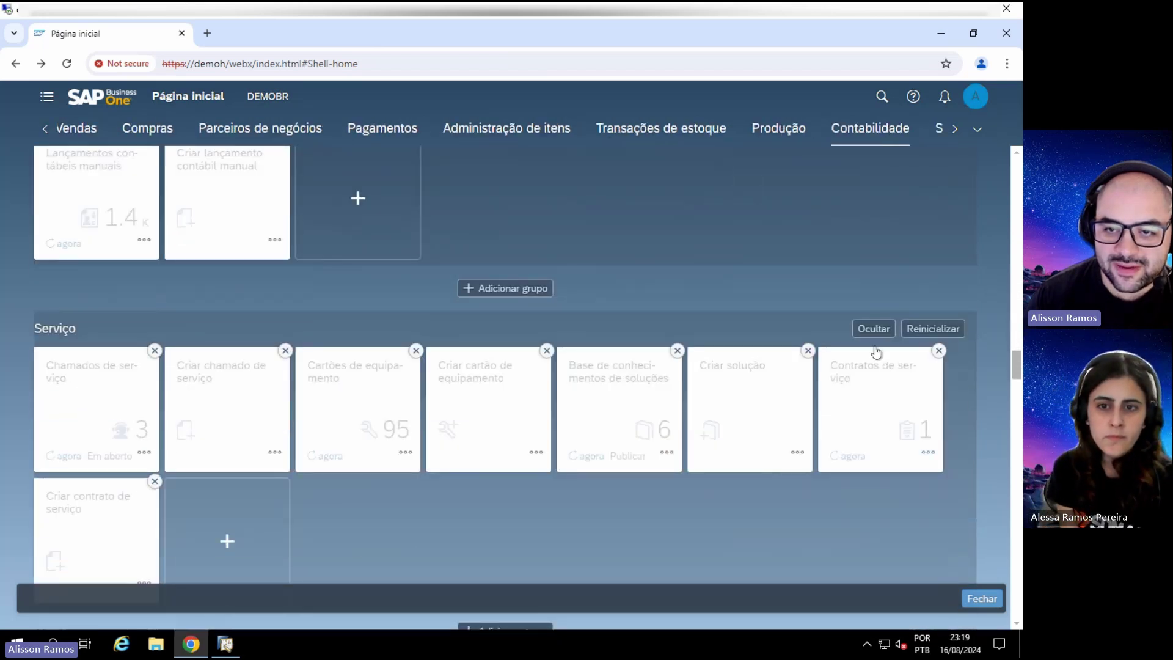
pyautogui.click(873, 328)
pyautogui.scroll(-5, 872, 357)
pyautogui.click(873, 317)
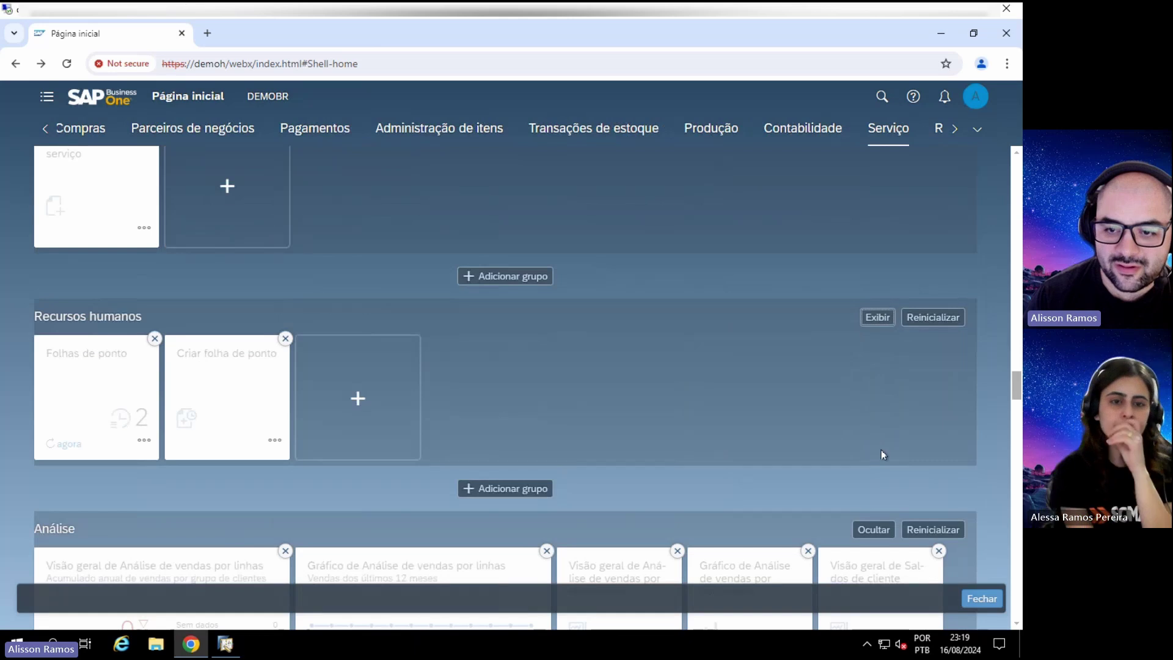
pyautogui.scroll(-5, 882, 484)
pyautogui.scroll(-8, 883, 483)
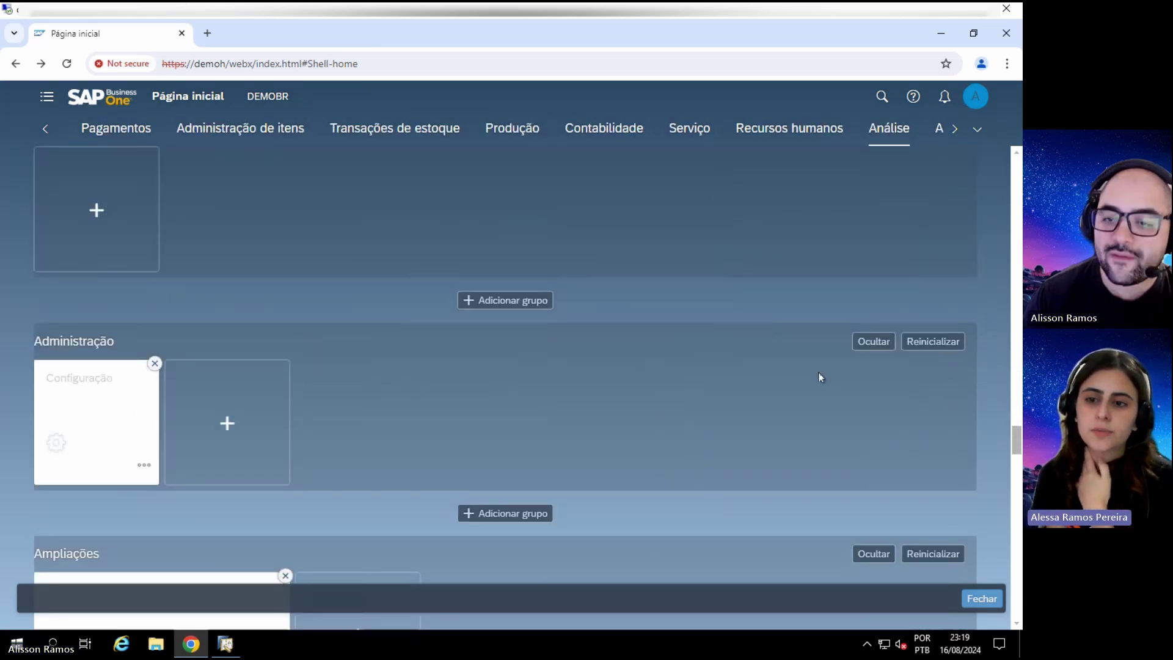
pyautogui.click(874, 342)
pyautogui.scroll(-2, 873, 366)
pyautogui.click(874, 412)
pyautogui.scroll(-3, 873, 412)
pyautogui.click(873, 412)
# Step: Review the remaining Minha página inicial tiles and close edit mode with Fechar
pyautogui.scroll(4, 866, 366)
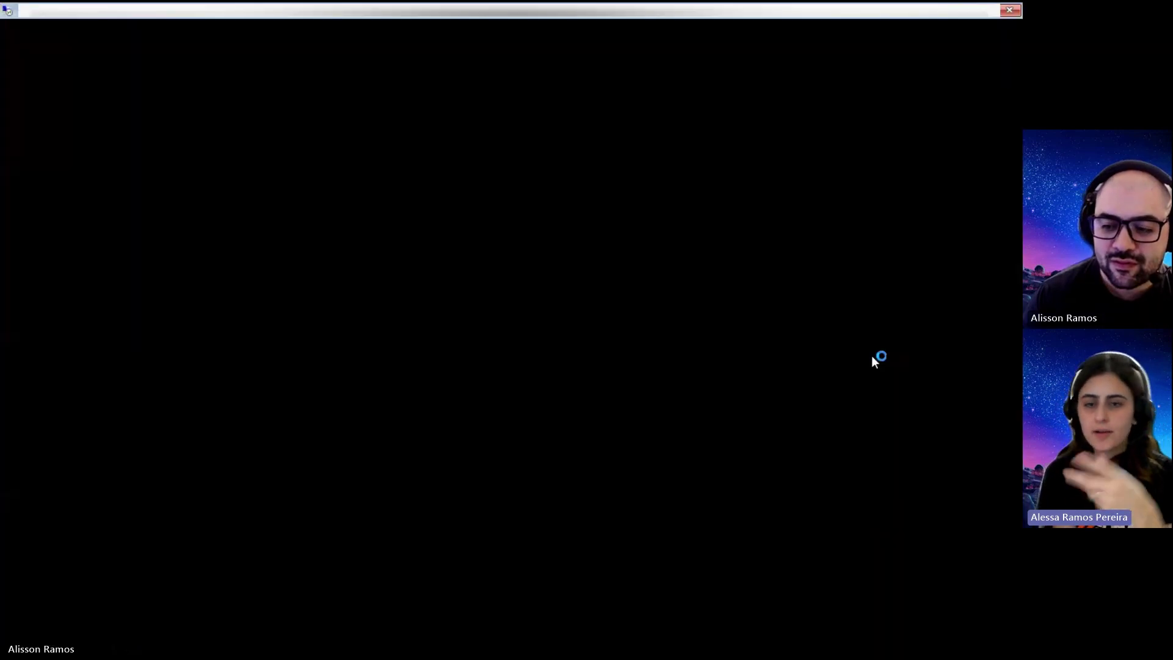
pyautogui.scroll(-8, 871, 356)
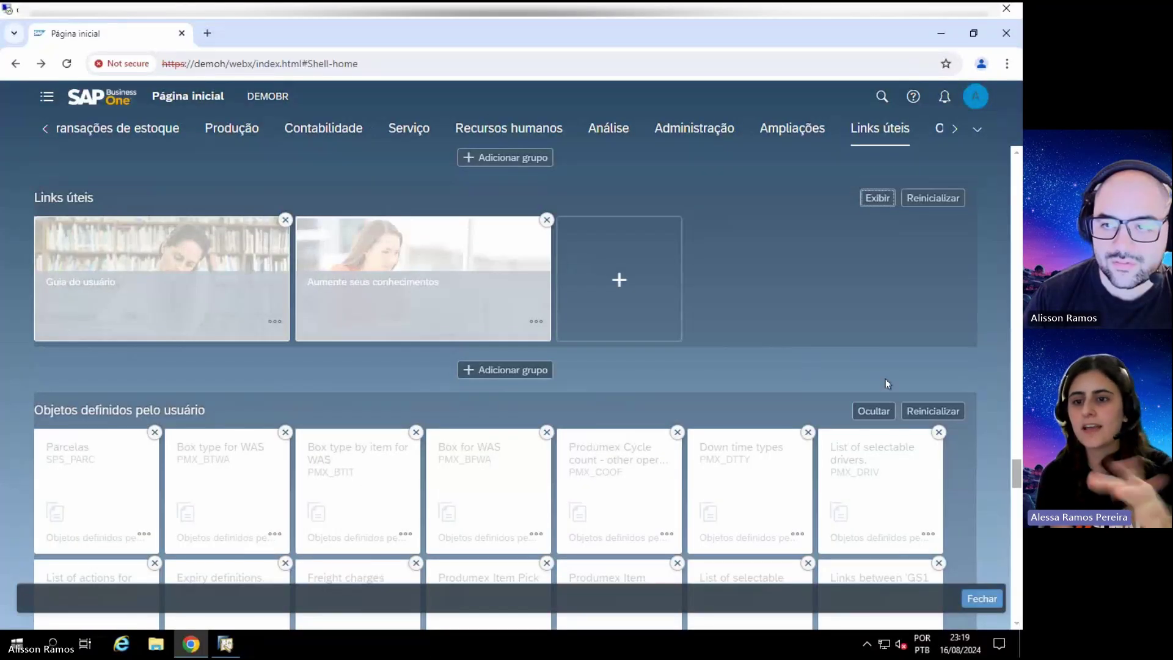
pyautogui.scroll(-10, 944, 424)
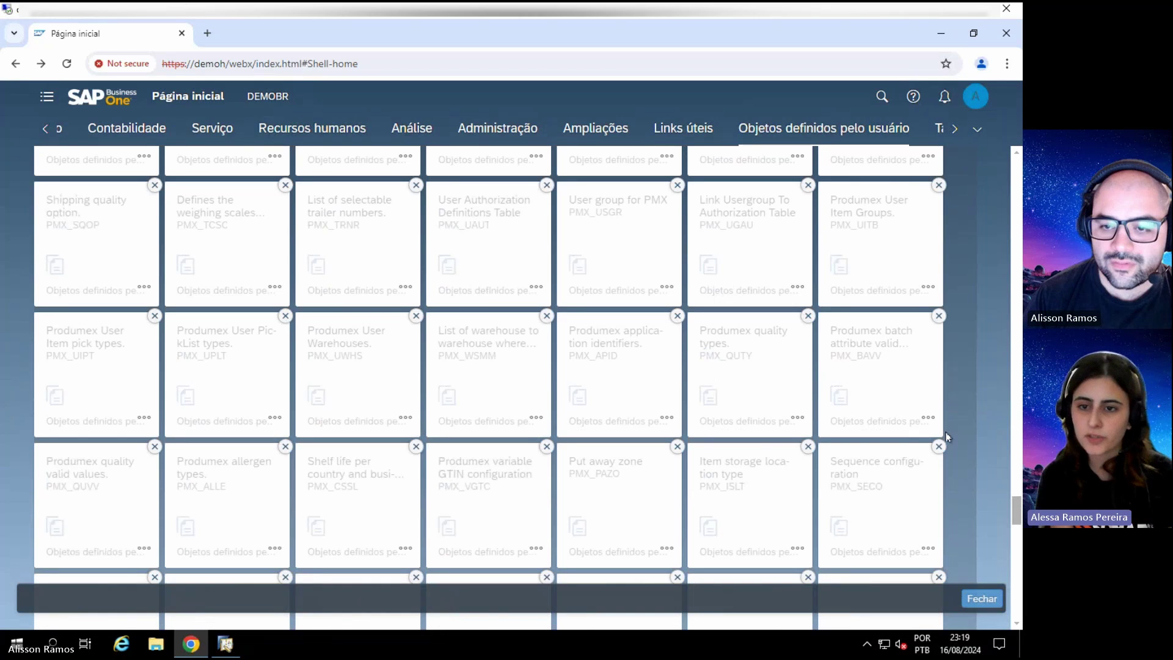
pyautogui.scroll(-10, 947, 437)
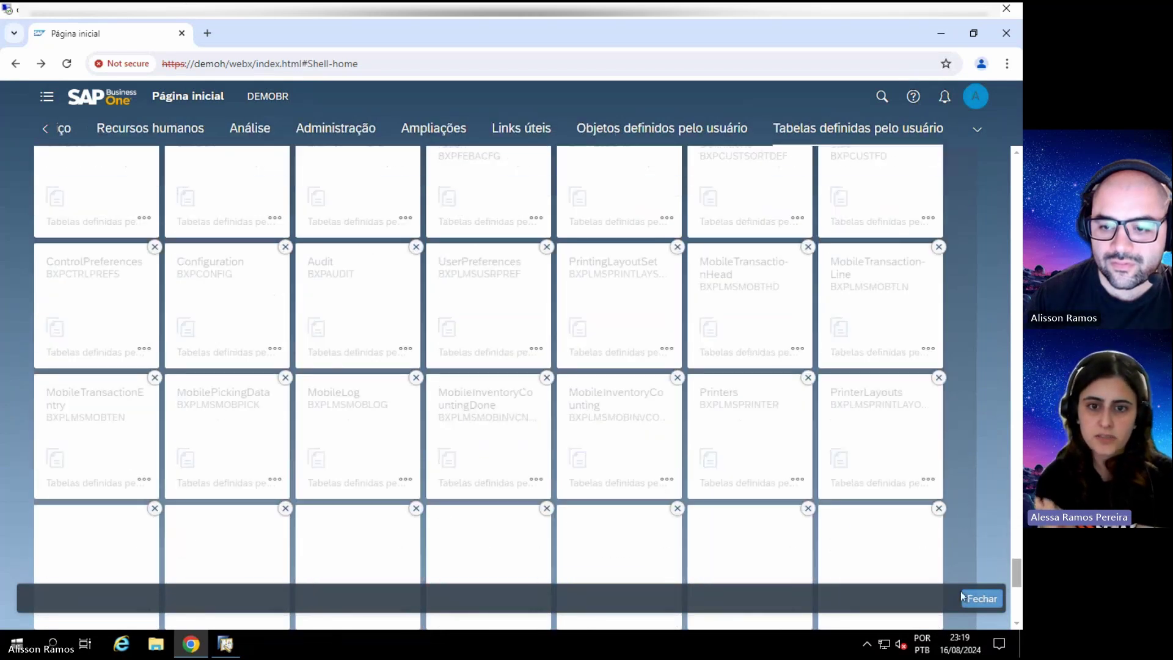
pyautogui.scroll(10, 965, 562)
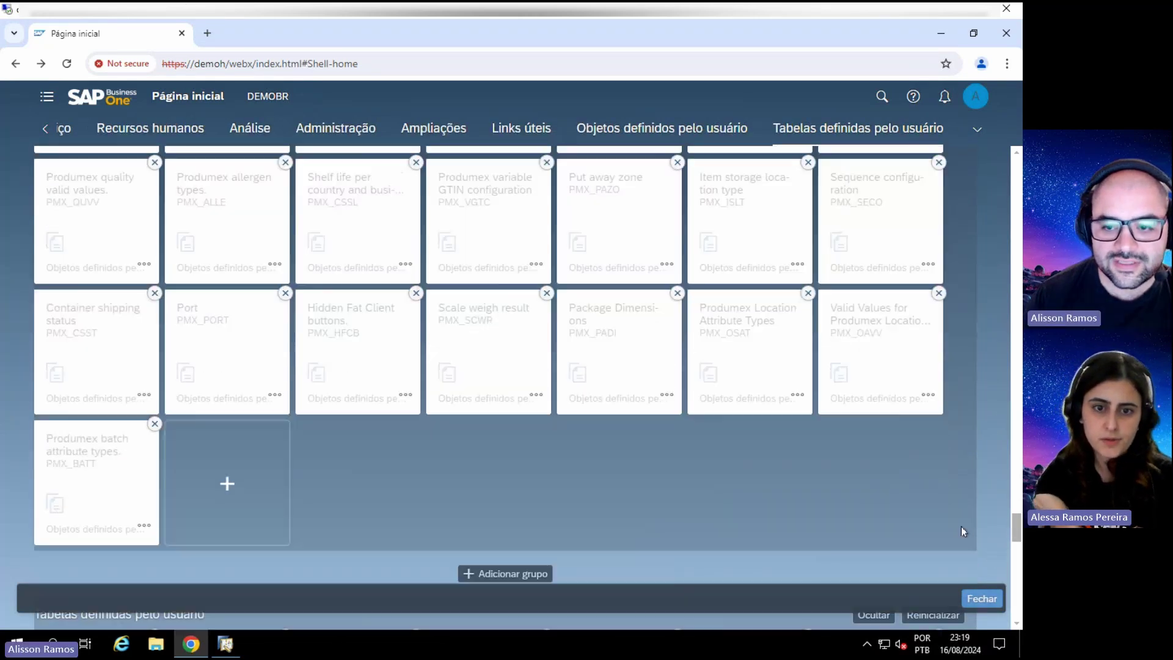
pyautogui.scroll(-6, 961, 530)
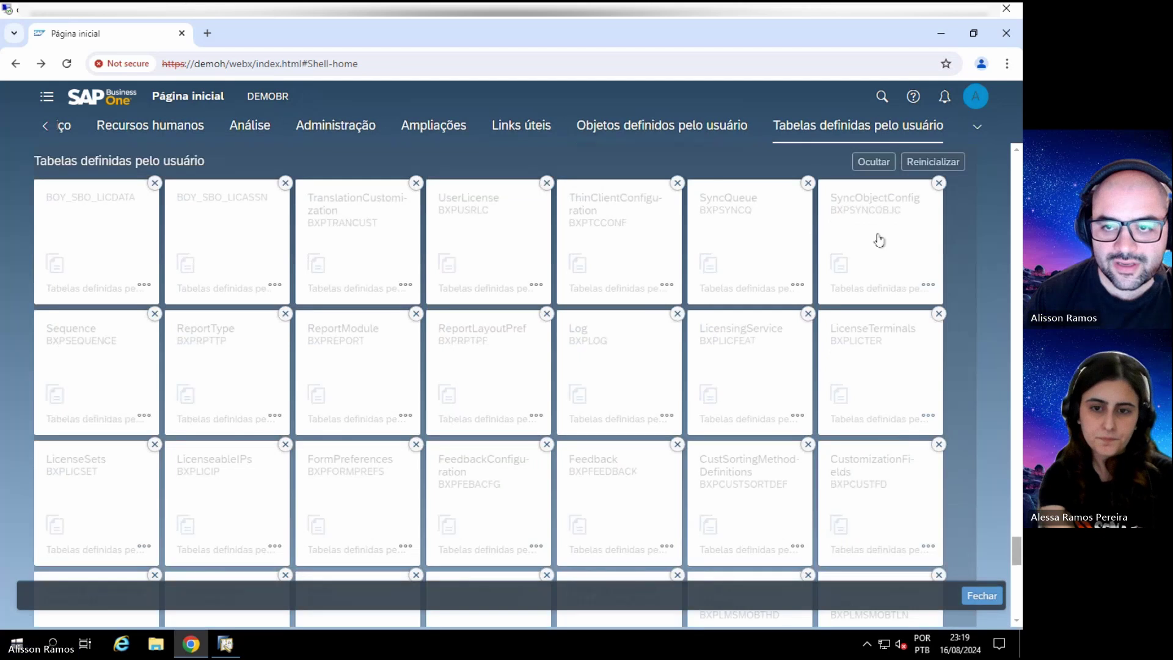
pyautogui.scroll(8, 910, 379)
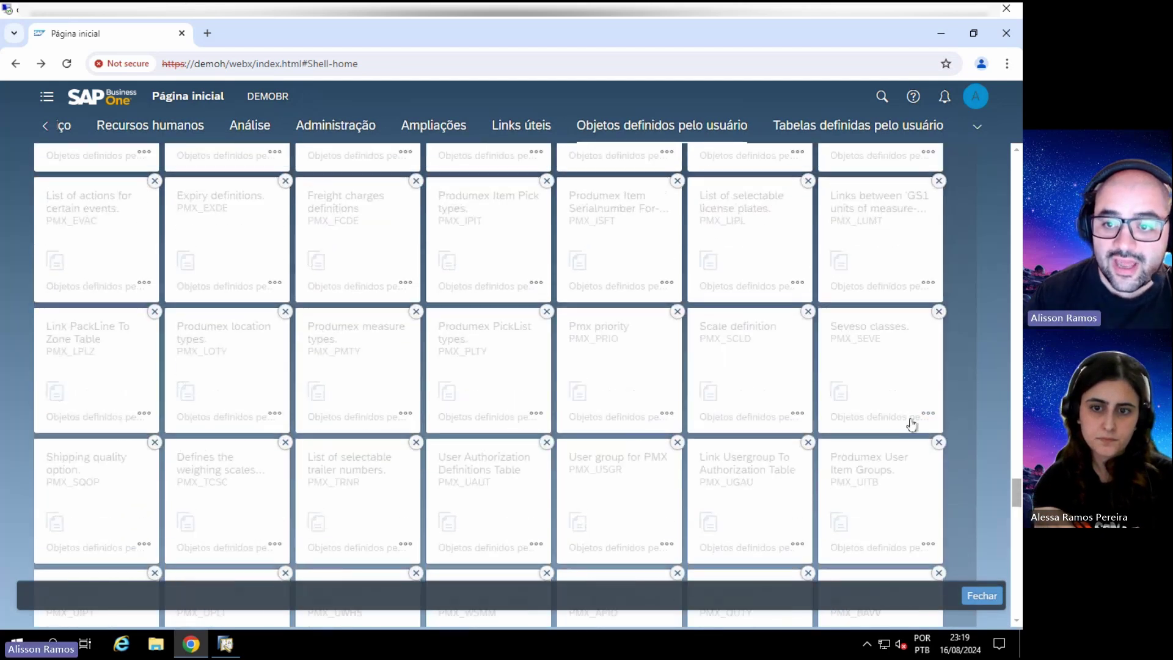
pyautogui.scroll(10, 910, 422)
pyautogui.scroll(-3, 874, 482)
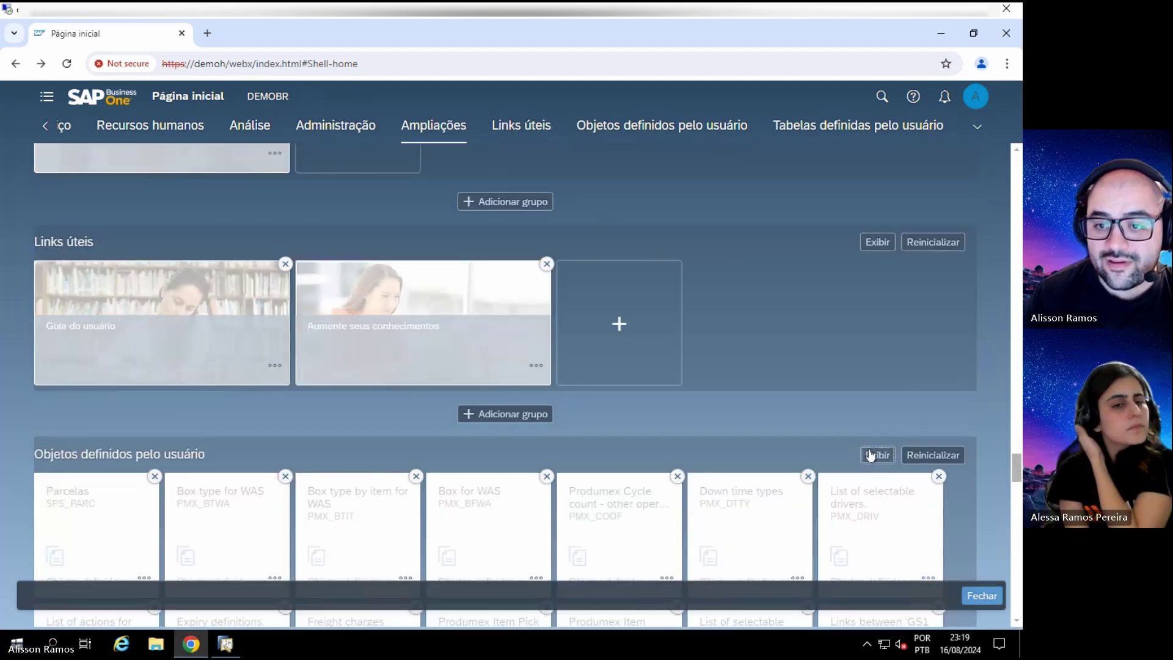
pyautogui.scroll(15, 874, 428)
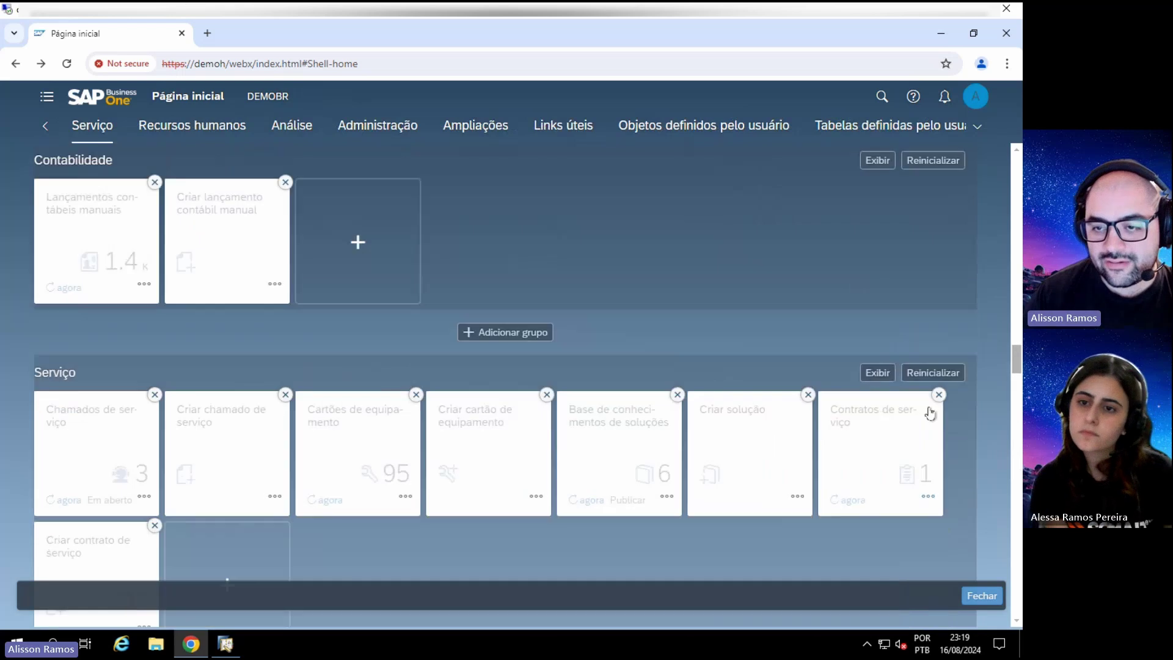
pyautogui.scroll(15, 948, 406)
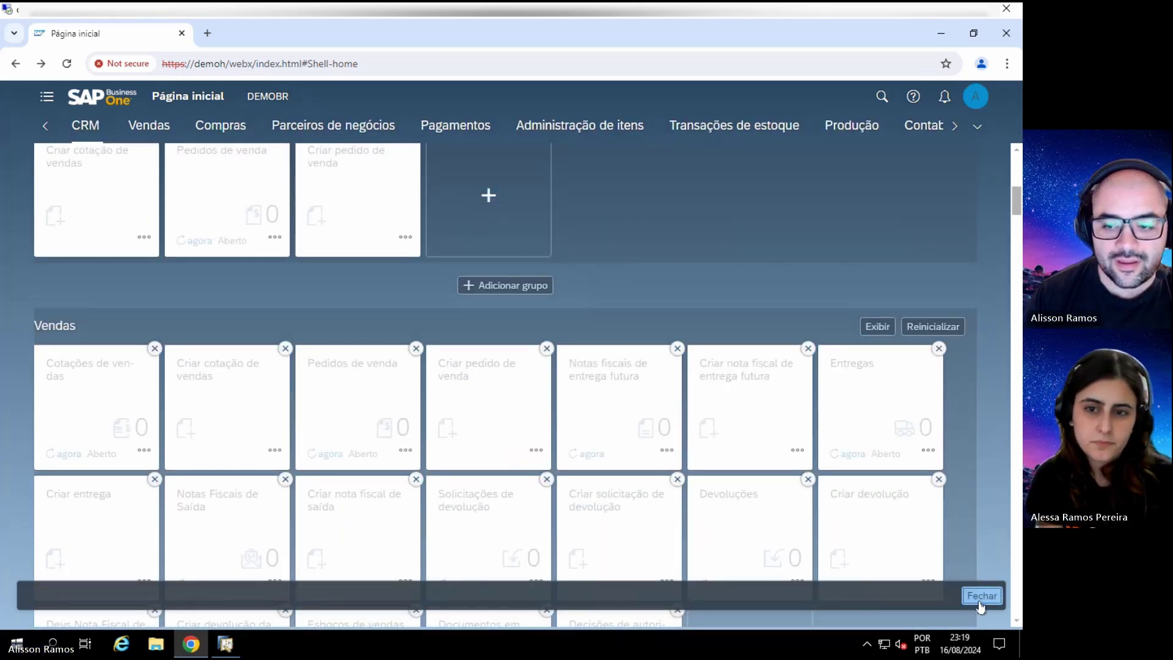
pyautogui.click(980, 596)
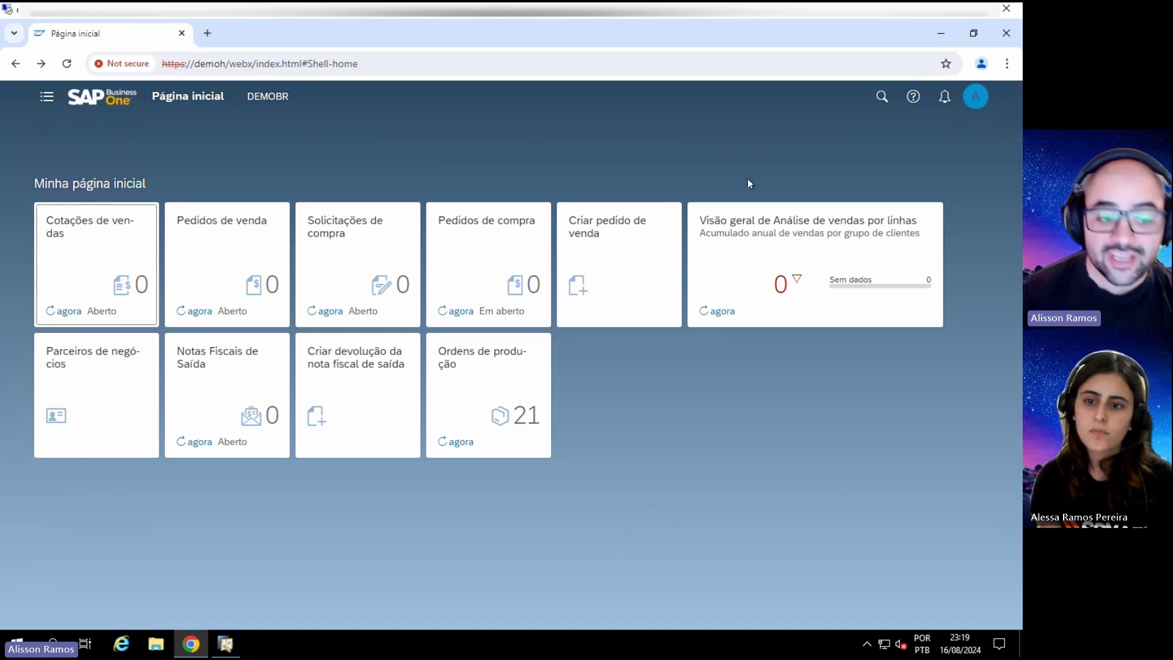
# Step: Bring the SAP Business One desktop client to the front from the Windows taskbar
pyautogui.click(227, 641)
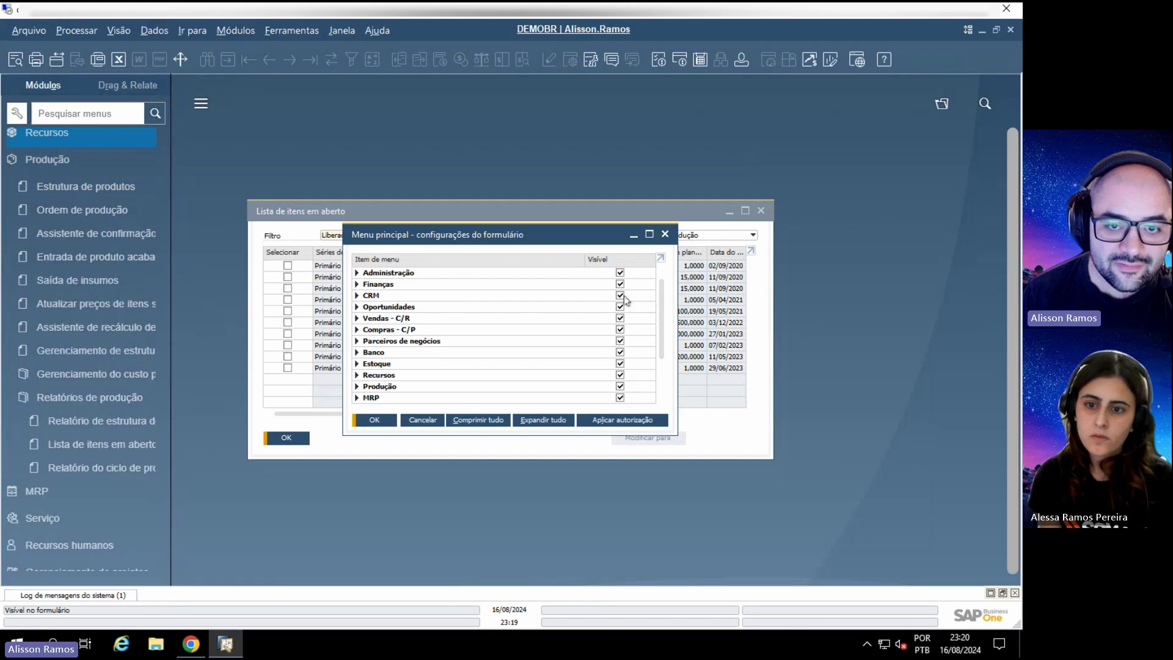
# Step: Hide Finanças through MRP from the desktop client's main menu, then bring the web client home page forward
pyautogui.click(620, 284)
pyautogui.click(620, 295)
pyautogui.click(620, 306)
pyautogui.click(620, 318)
pyautogui.click(620, 341)
pyautogui.click(620, 352)
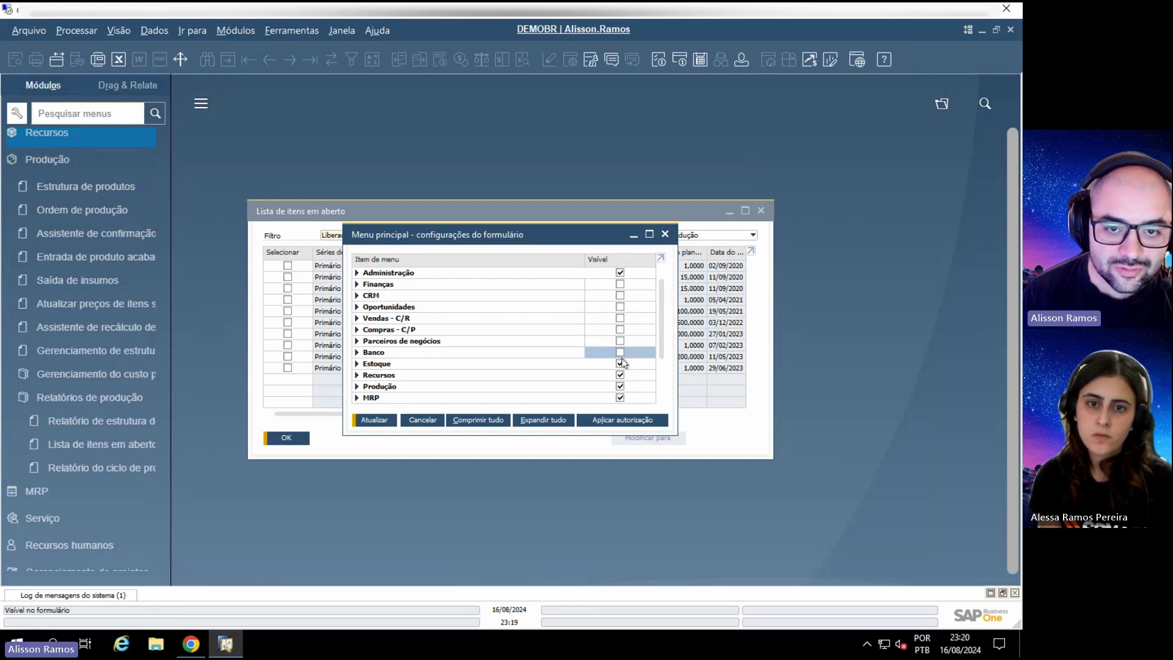
pyautogui.click(620, 375)
pyautogui.click(620, 386)
pyautogui.click(620, 397)
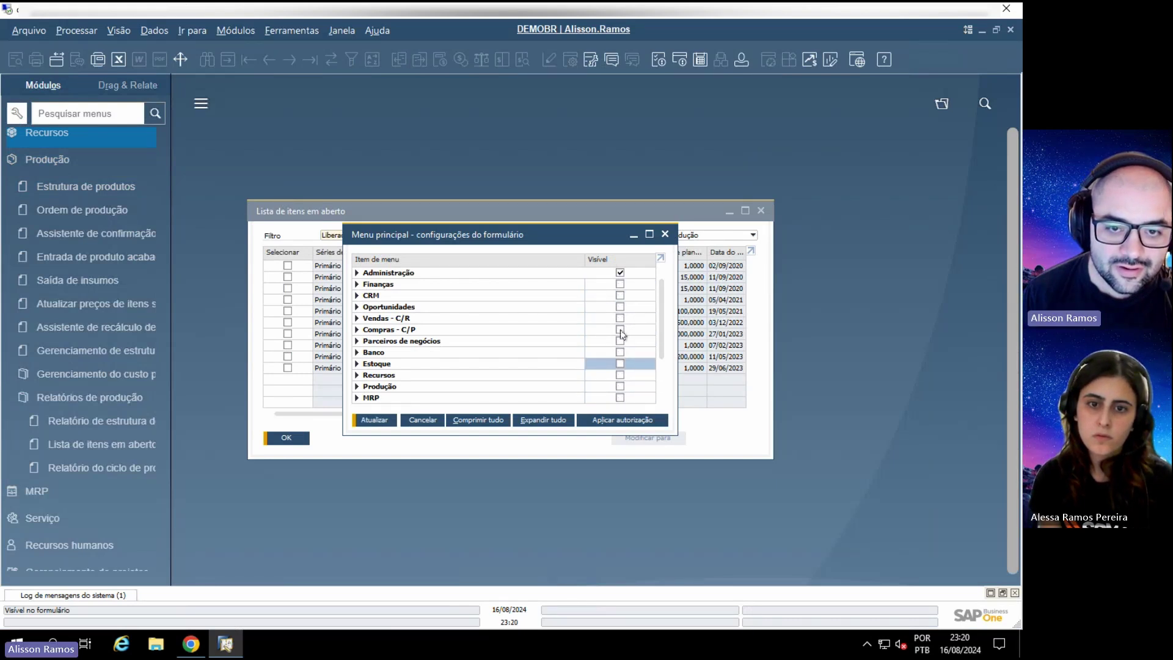
pyautogui.click(620, 329)
pyautogui.click(620, 364)
pyautogui.click(360, 420)
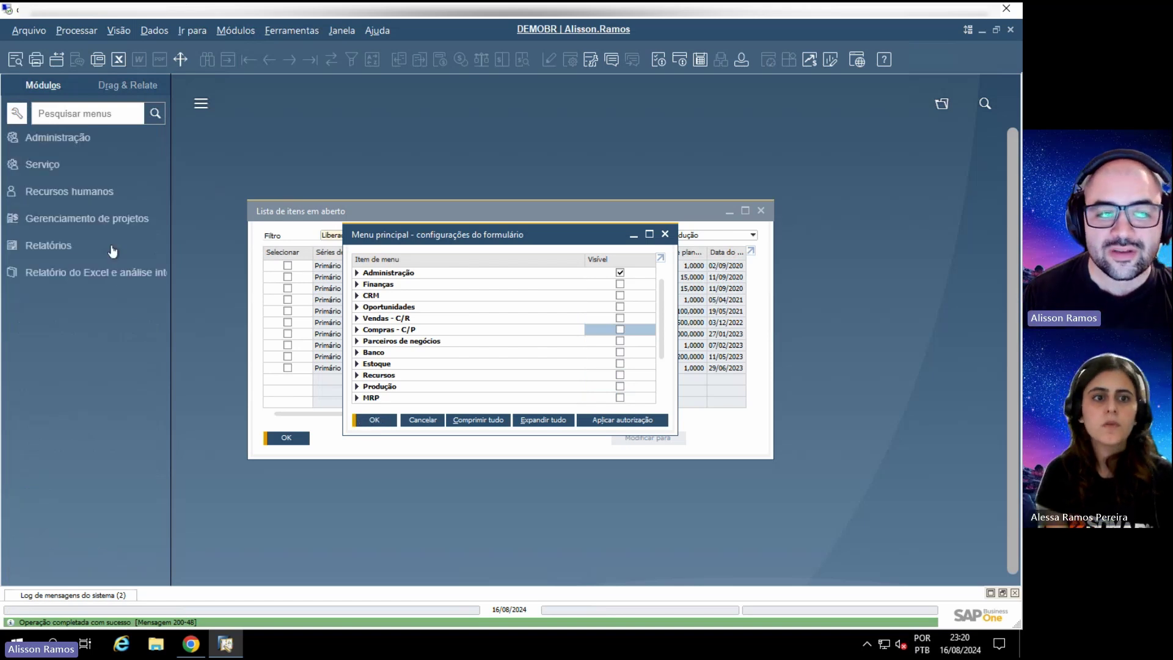
pyautogui.click(201, 655)
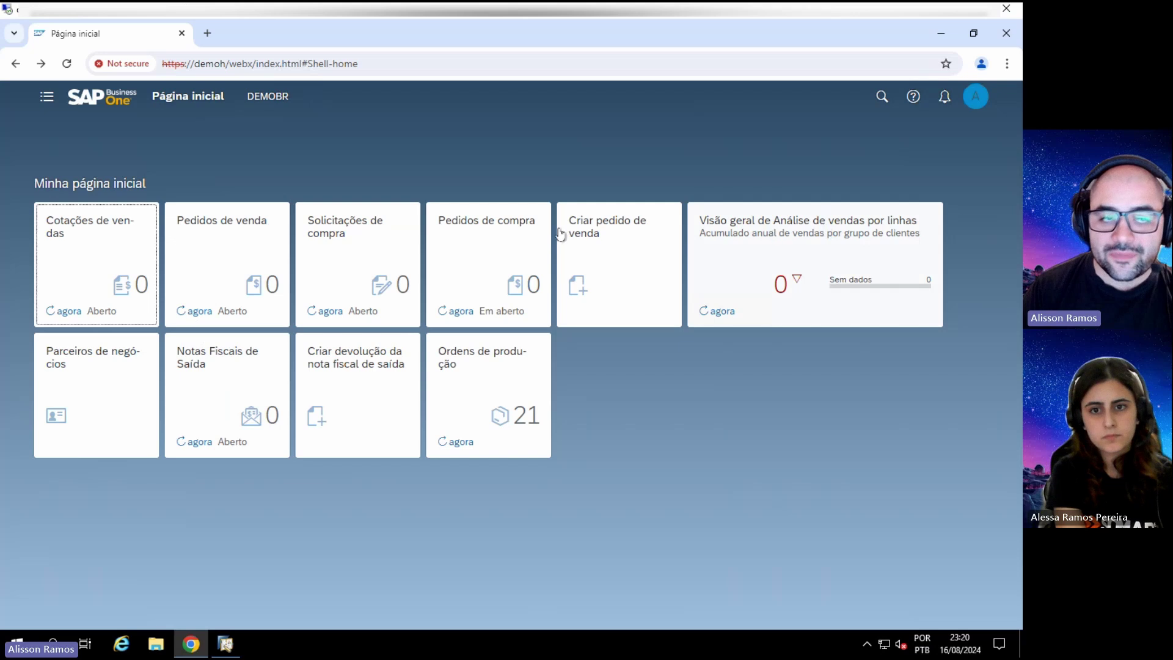
# Step: Open Visão geral de Transações de estoque from the navigation menu's Análise section
pyautogui.click(48, 97)
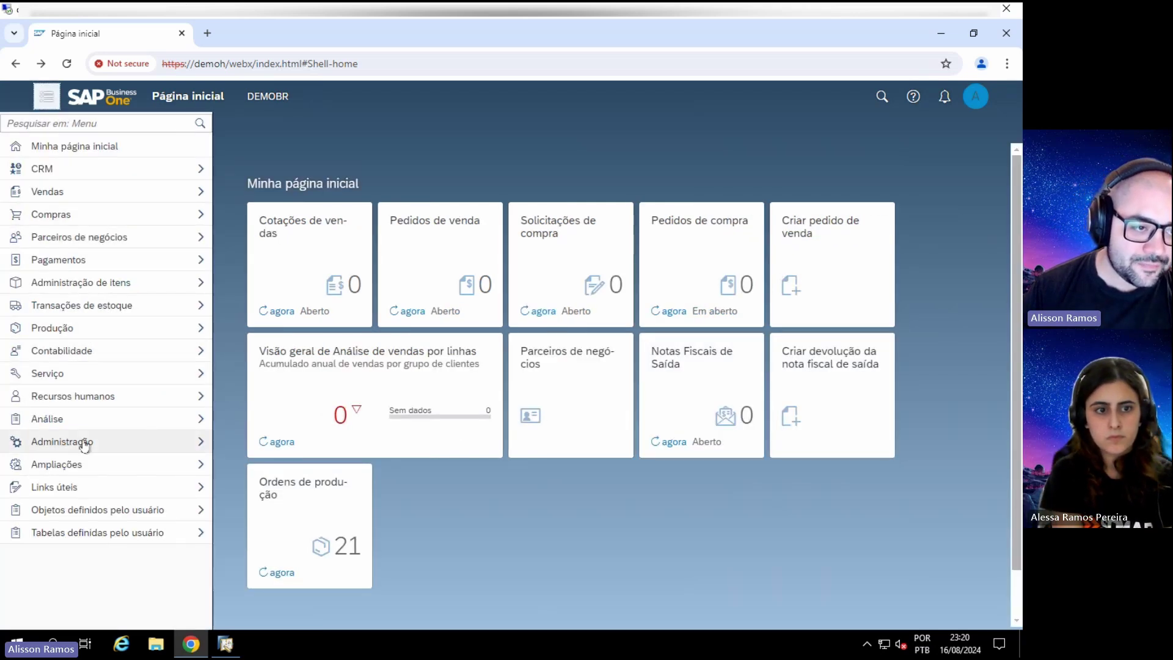
pyautogui.click(86, 305)
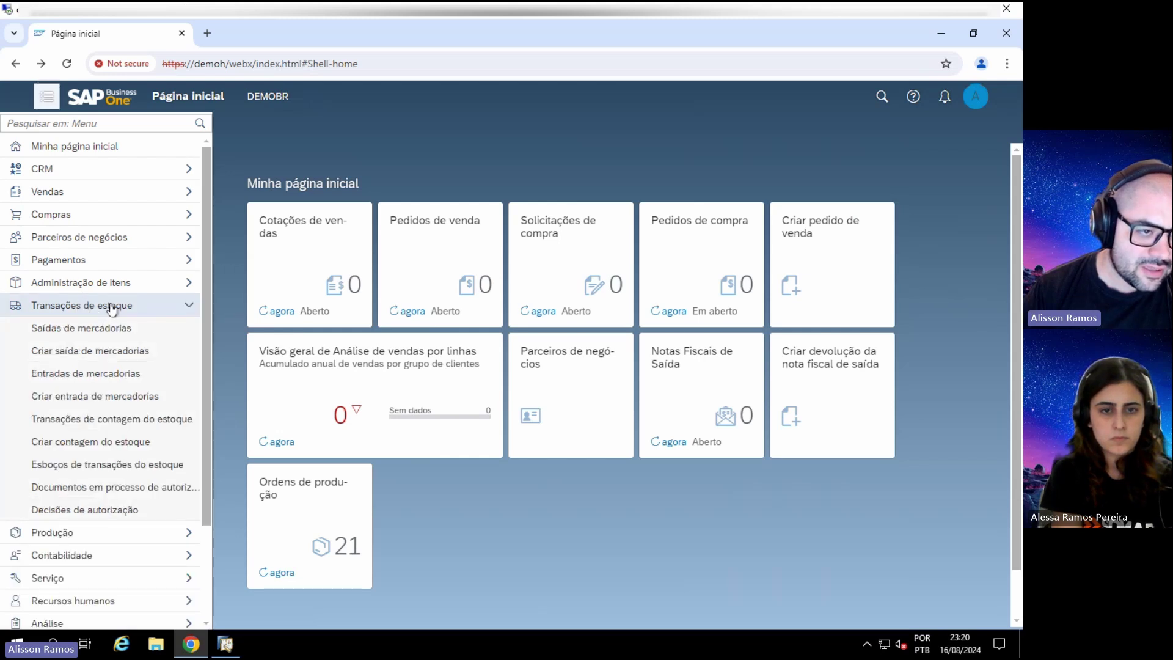
pyautogui.click(112, 305)
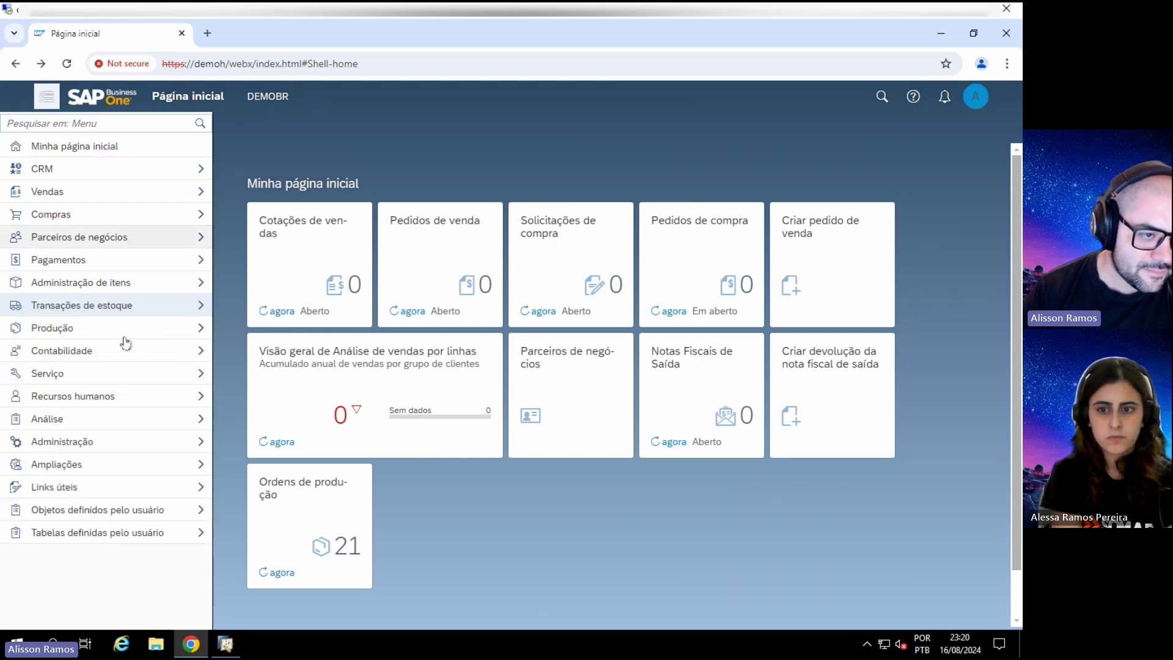
pyautogui.click(101, 418)
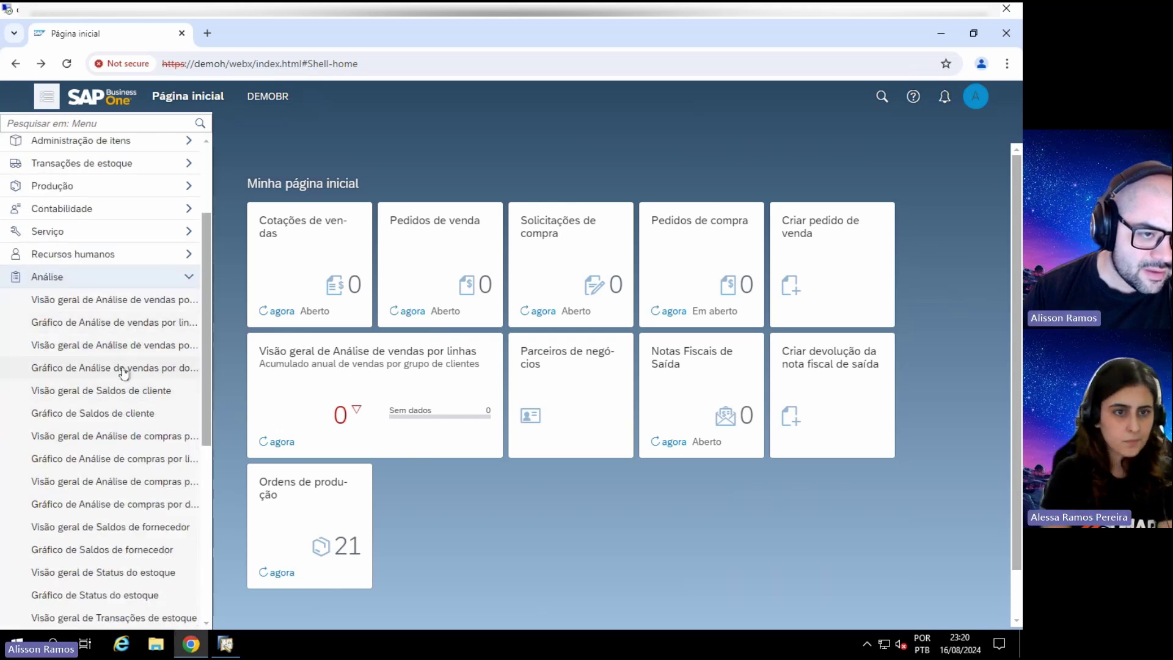
pyautogui.scroll(-3, 119, 477)
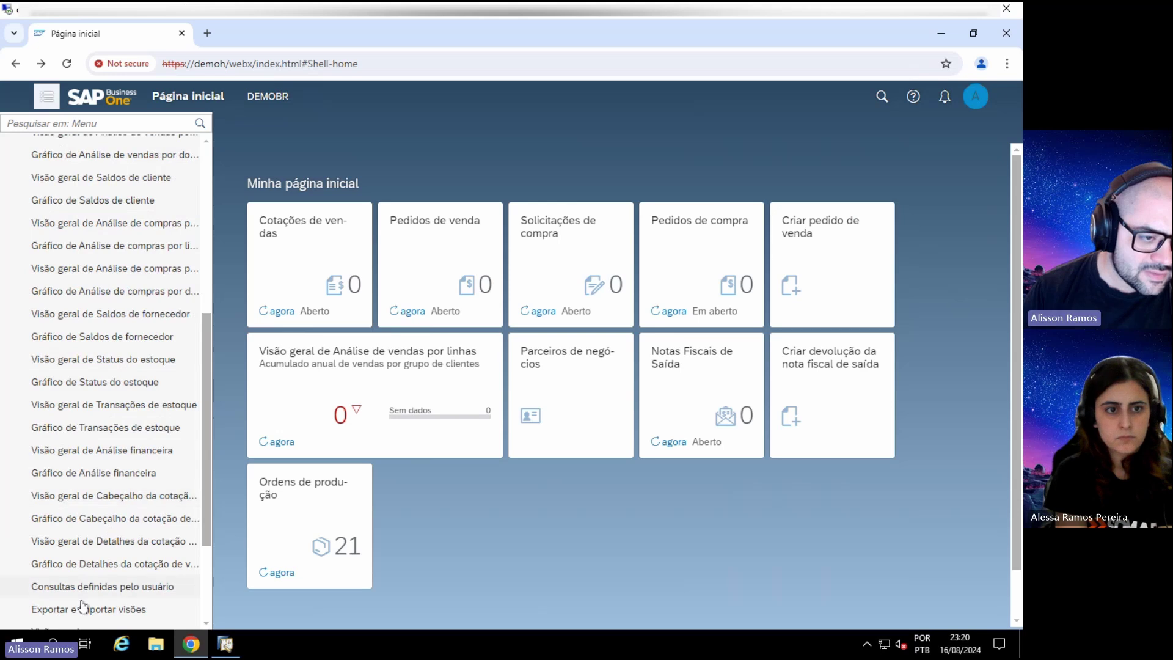
pyautogui.scroll(-2, 91, 608)
pyautogui.scroll(2, 131, 474)
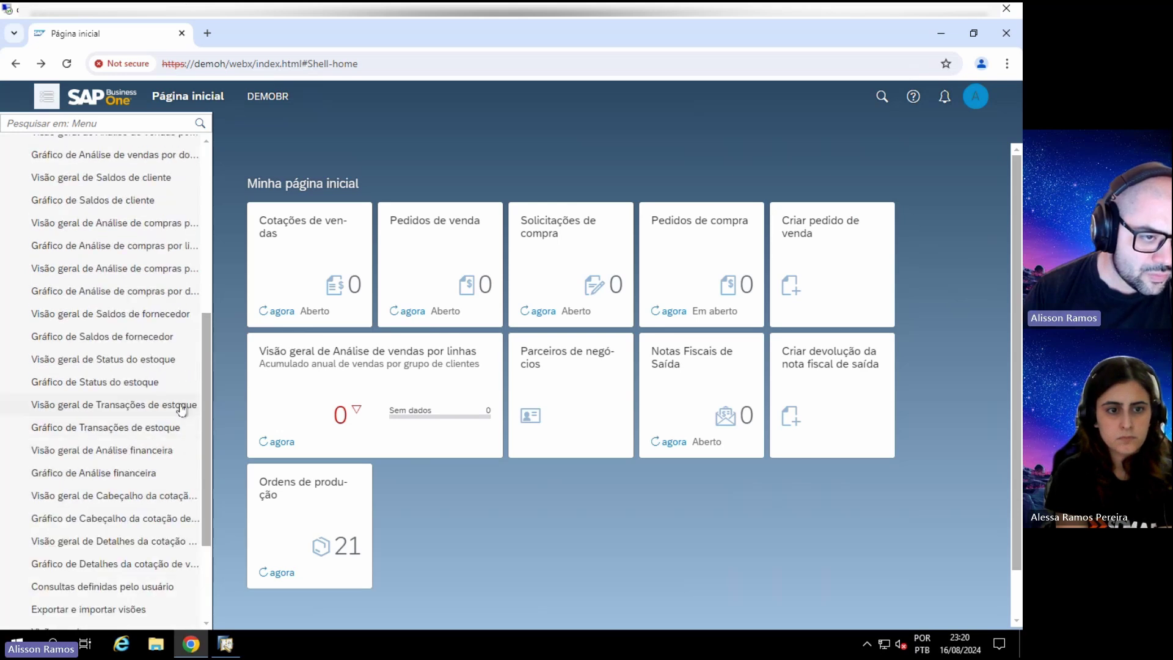
pyautogui.click(130, 406)
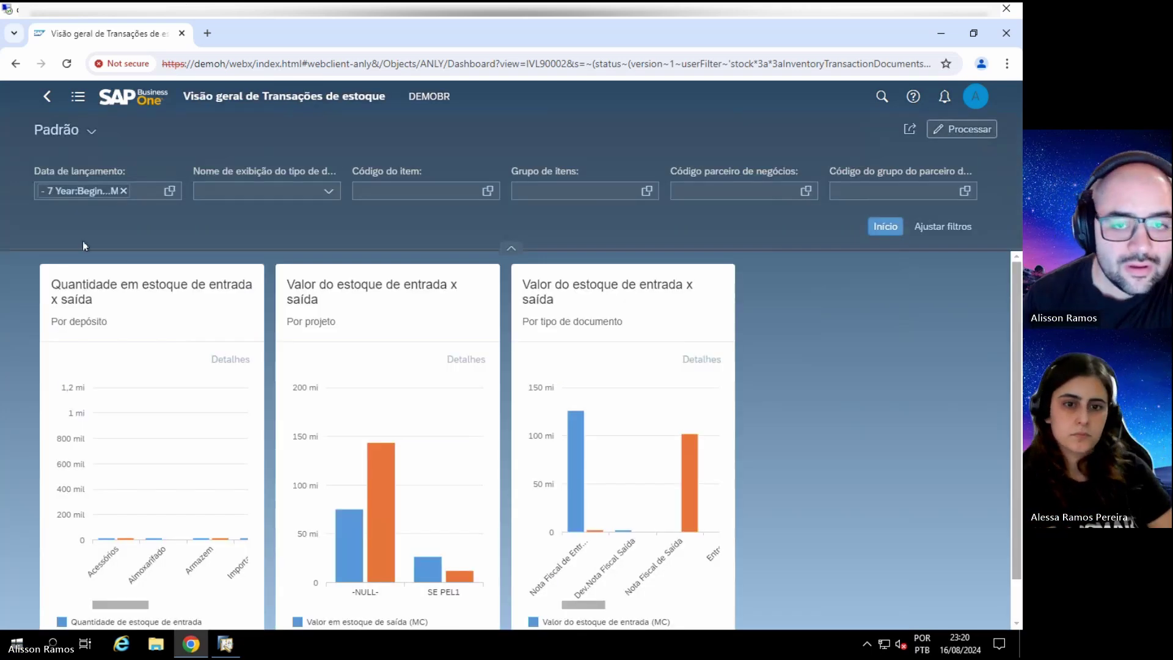
# Step: Switch to the Gráfico de Saldos de cliente report from the menu's Análise list
pyautogui.scroll(-1, 906, 299)
pyautogui.scroll(1, 816, 313)
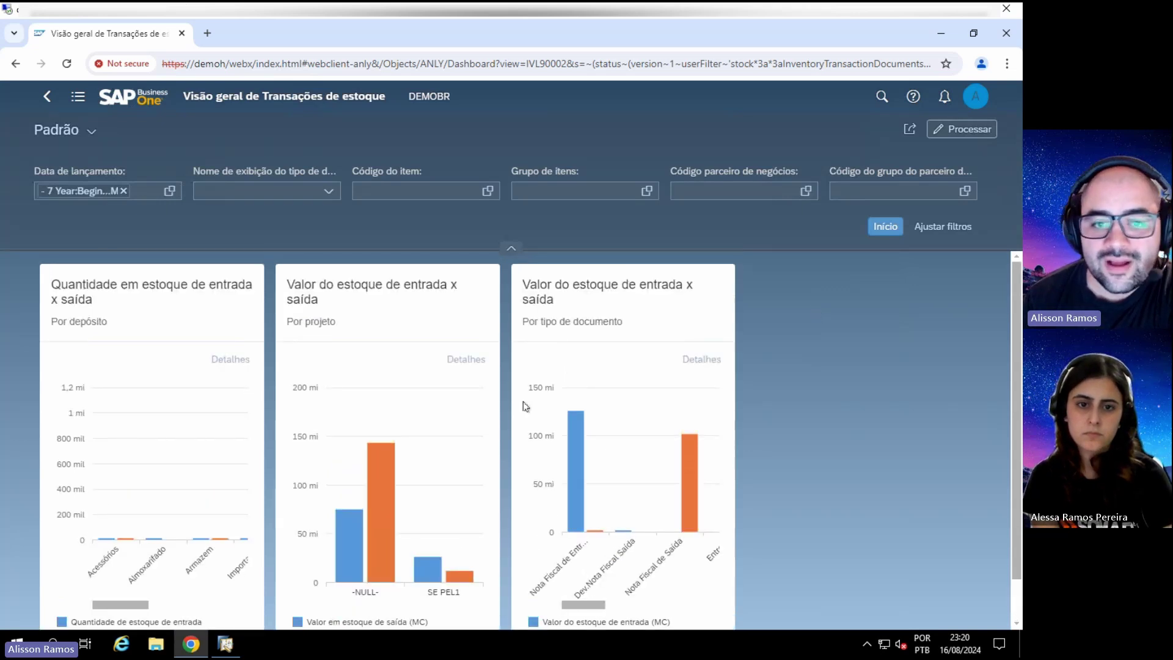
pyautogui.click(78, 96)
pyautogui.click(86, 425)
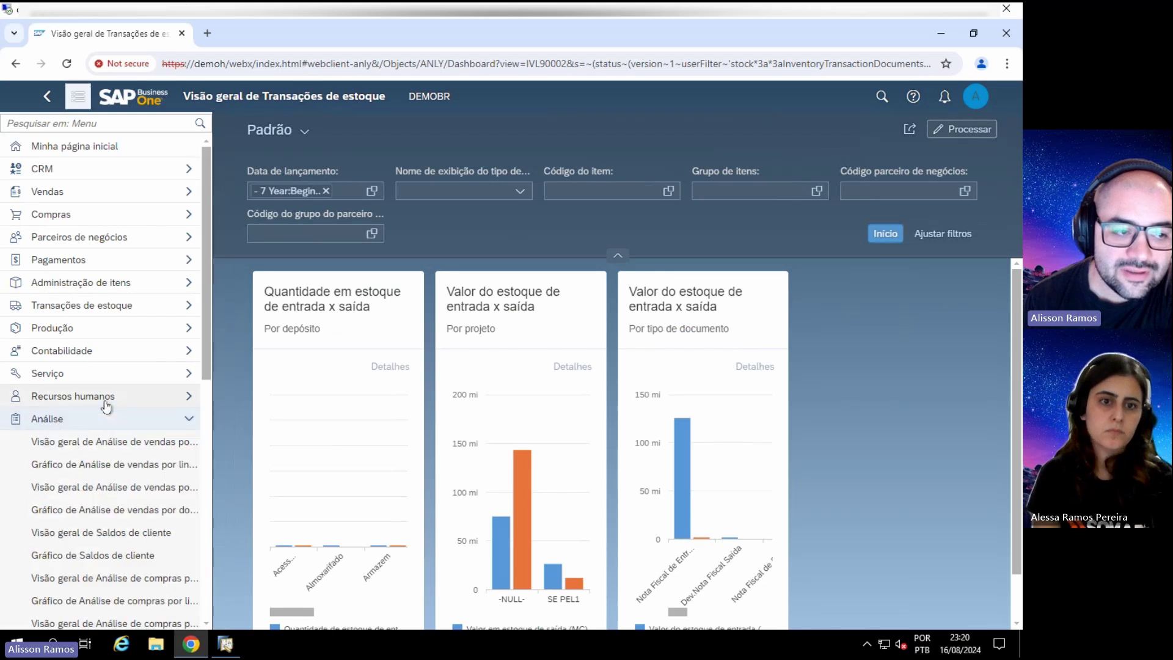
pyautogui.scroll(-3, 105, 403)
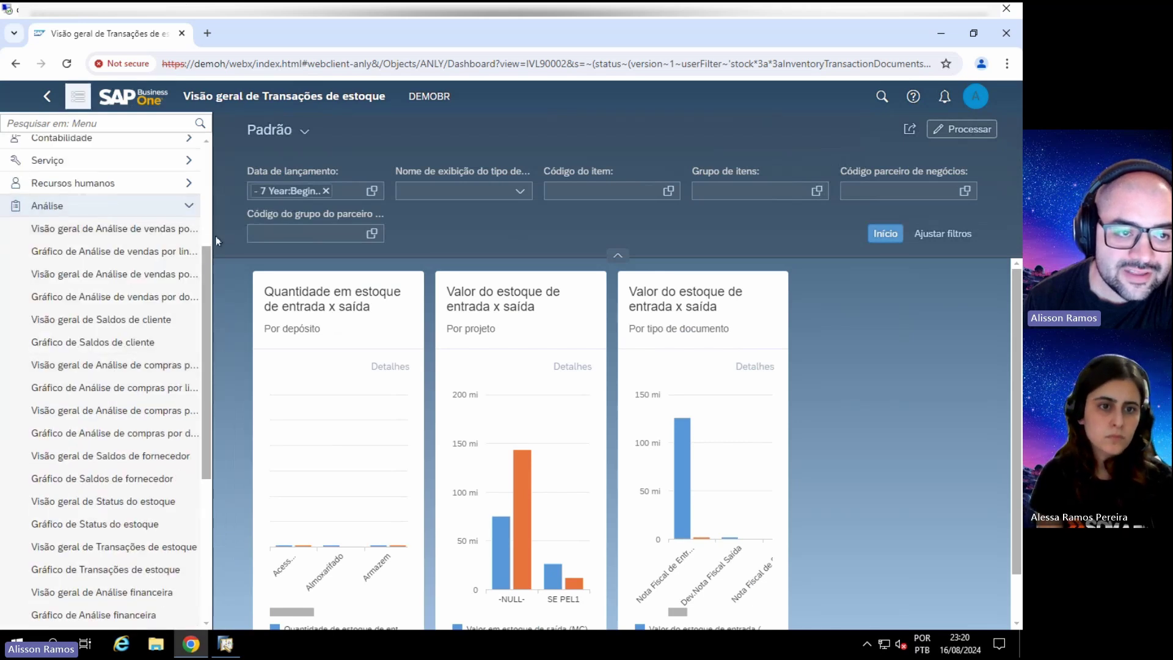
pyautogui.scroll(-4, 124, 274)
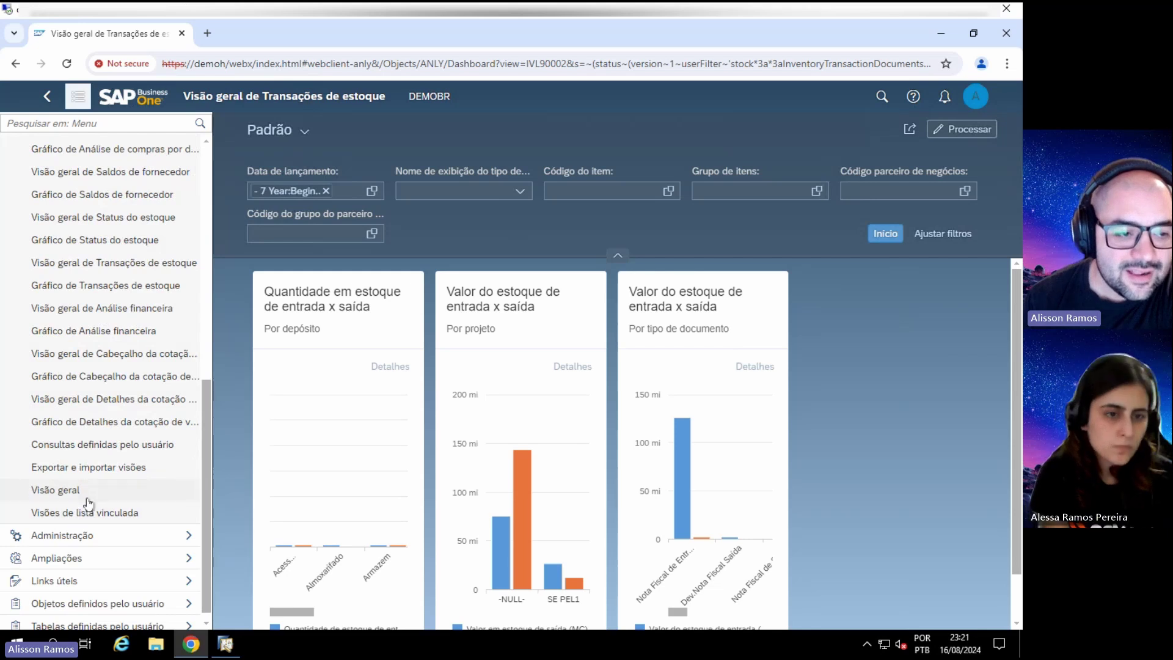
pyautogui.scroll(4, 89, 491)
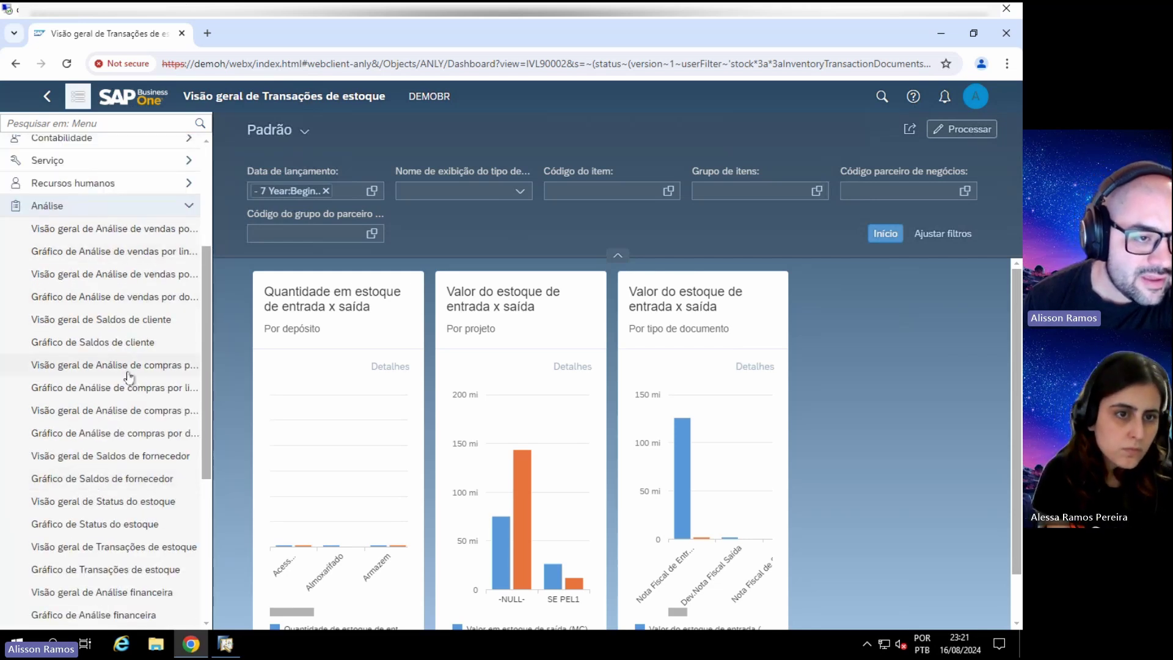
pyautogui.click(129, 343)
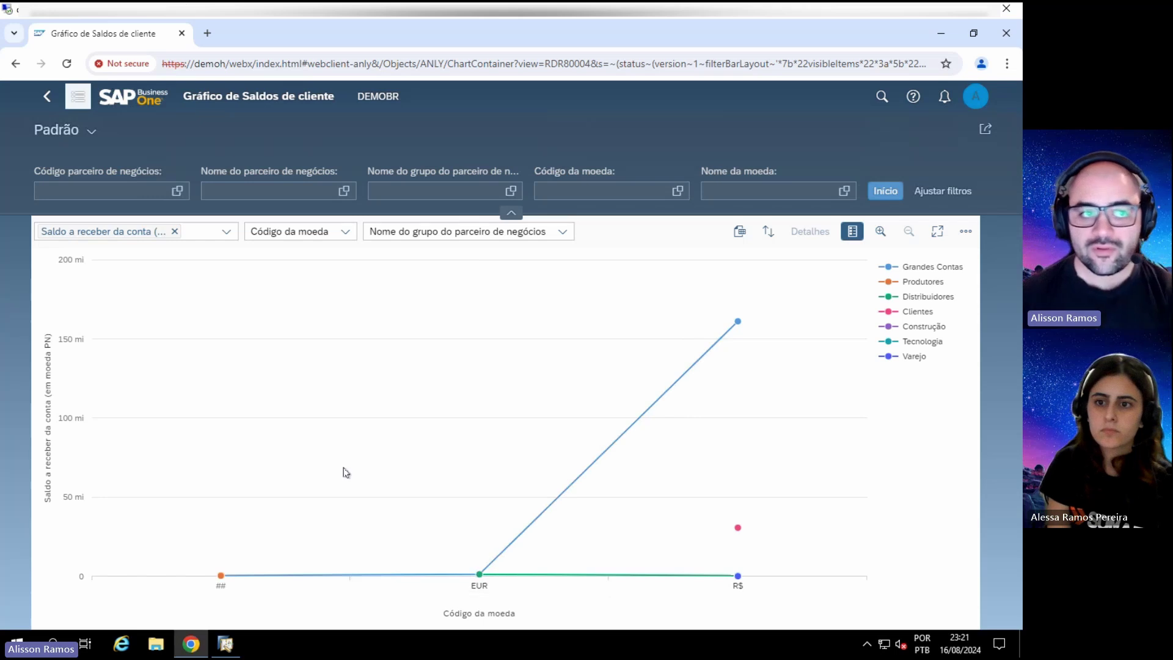
# Step: Return to Minha página inicial from the navigation menu
pyautogui.click(78, 98)
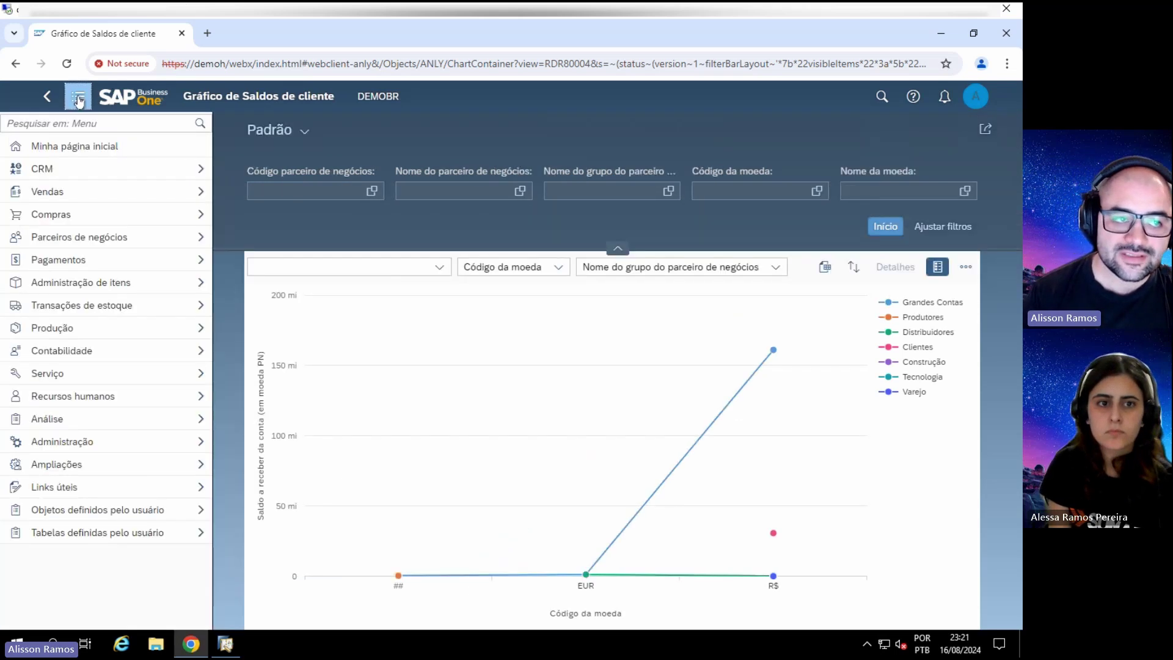
pyautogui.click(90, 148)
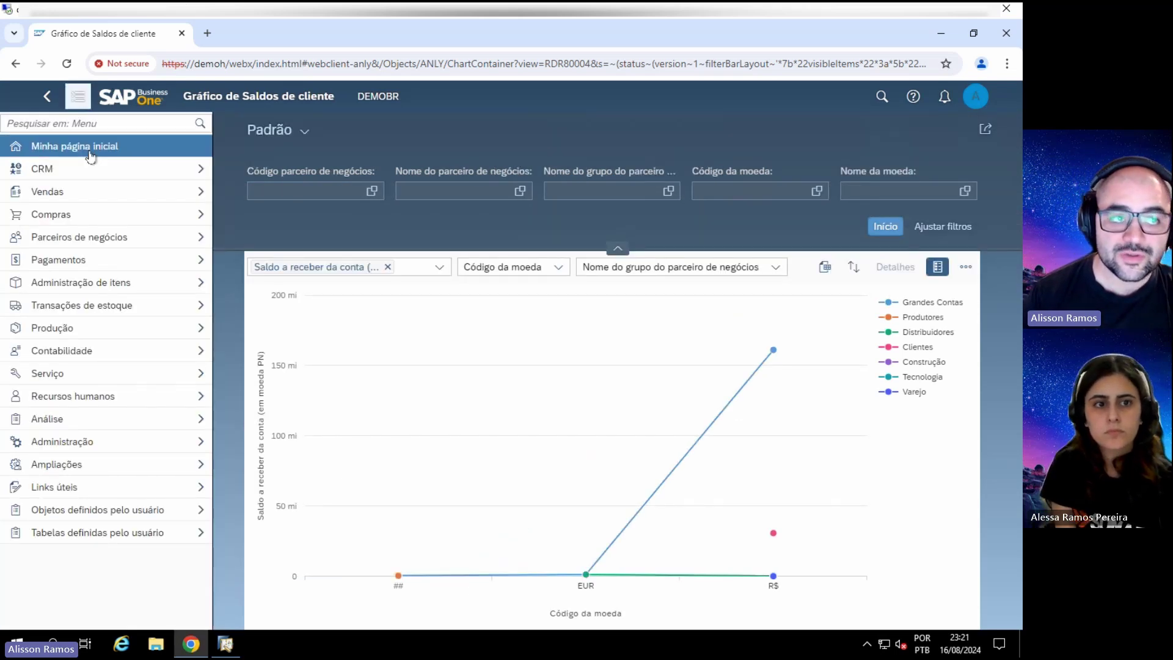
# Step: Apply and save the Belize High Contrast Black theme in the personal settings
pyautogui.click(975, 100)
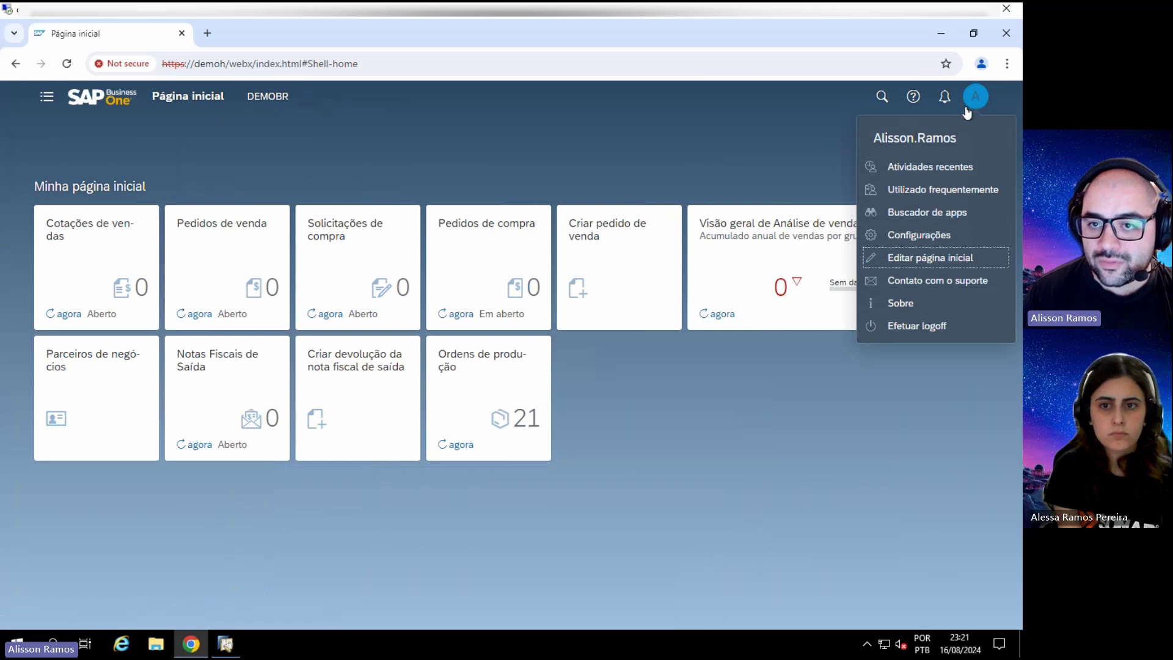
pyautogui.click(935, 235)
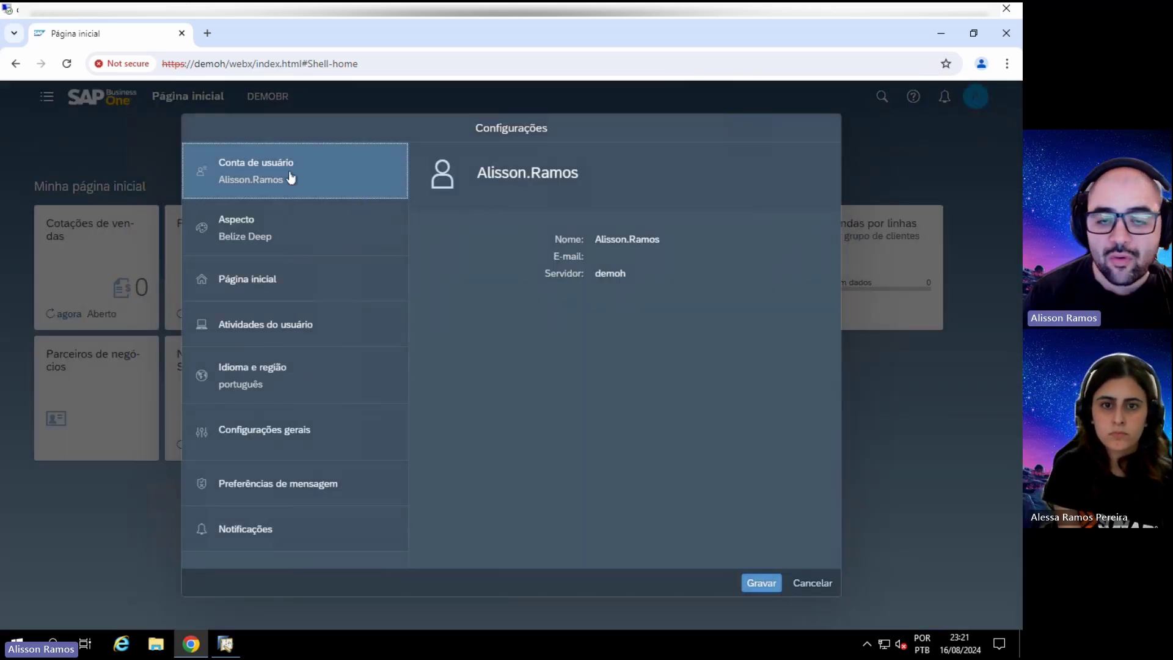
pyautogui.click(290, 242)
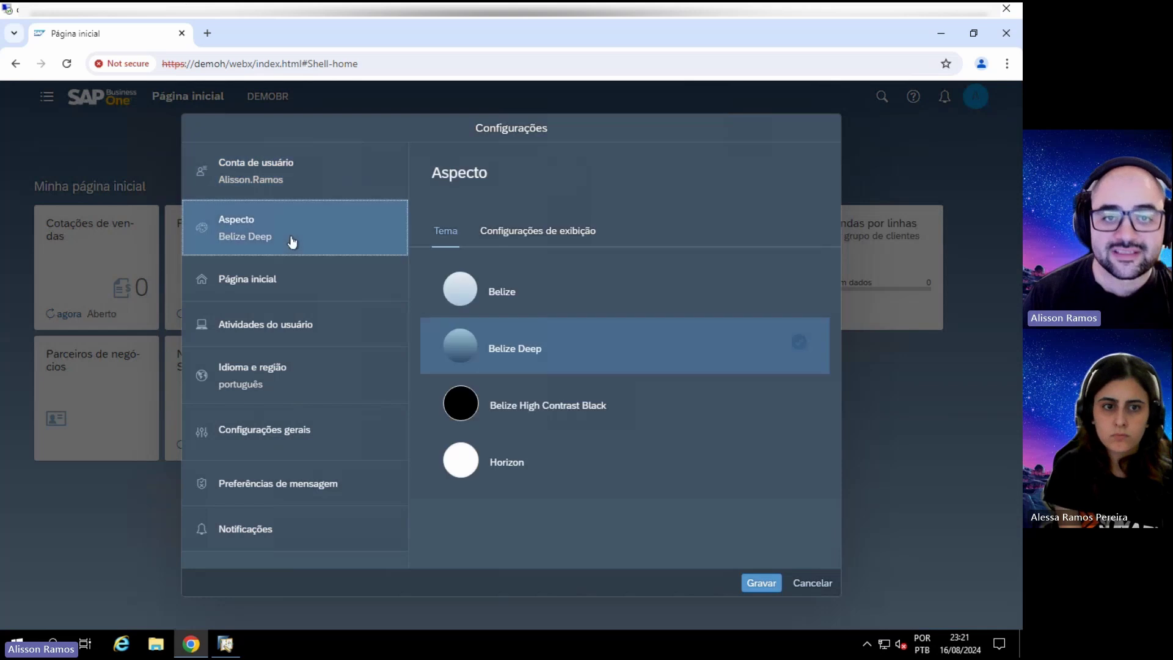
pyautogui.click(515, 292)
pyautogui.click(494, 349)
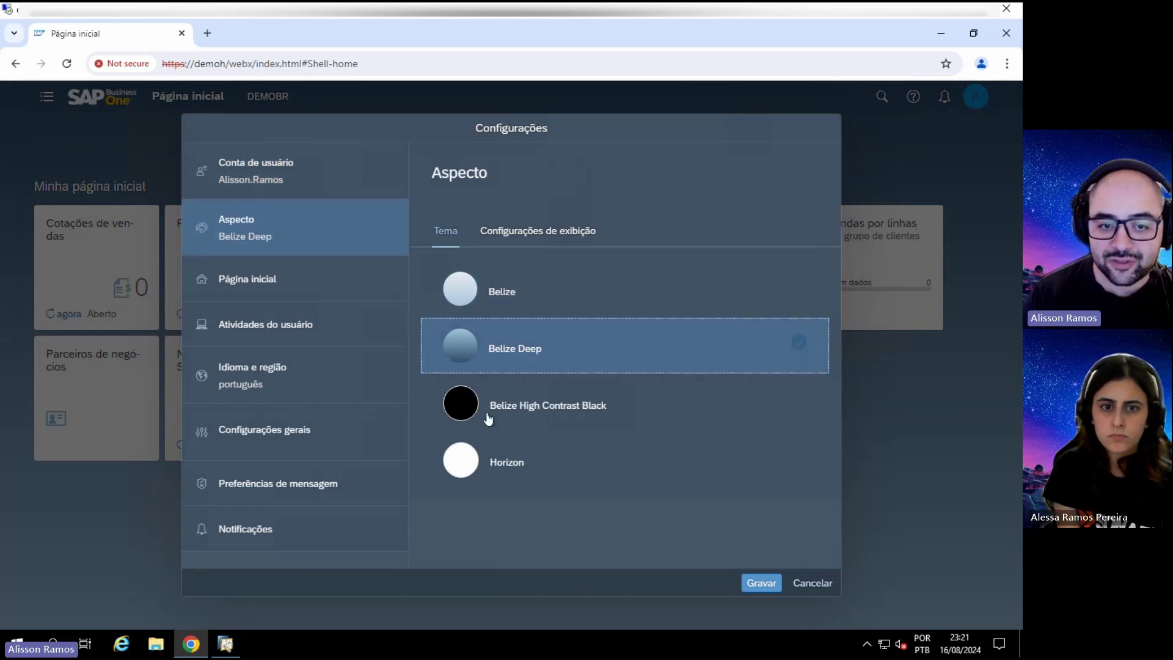
pyautogui.click(487, 408)
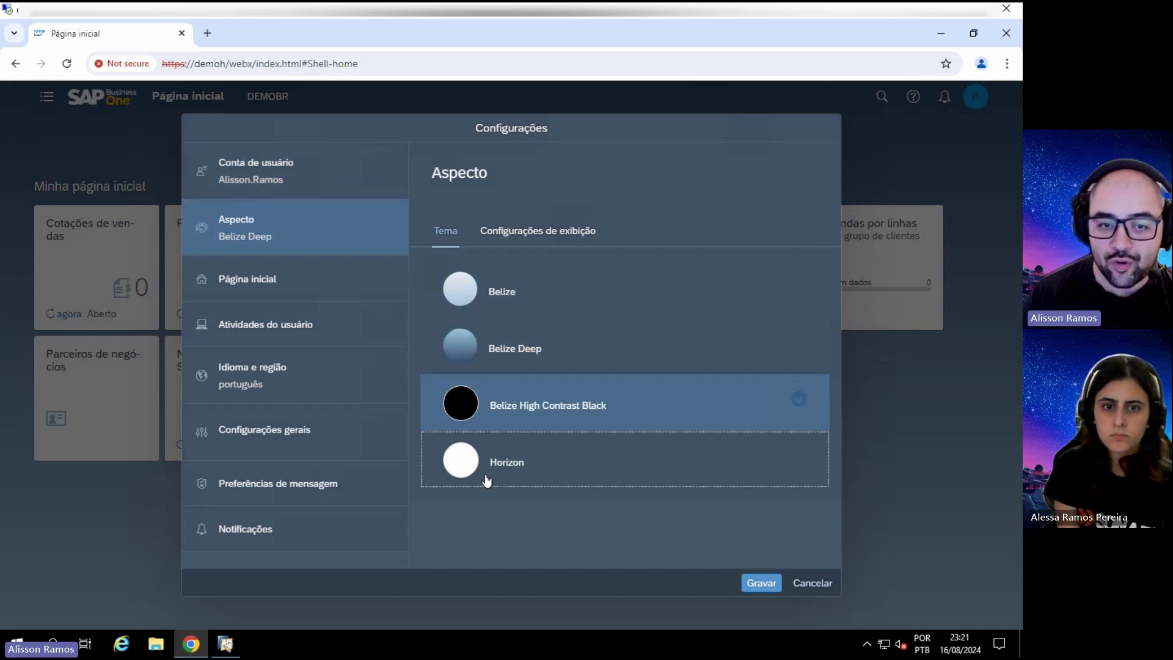
pyautogui.click(758, 582)
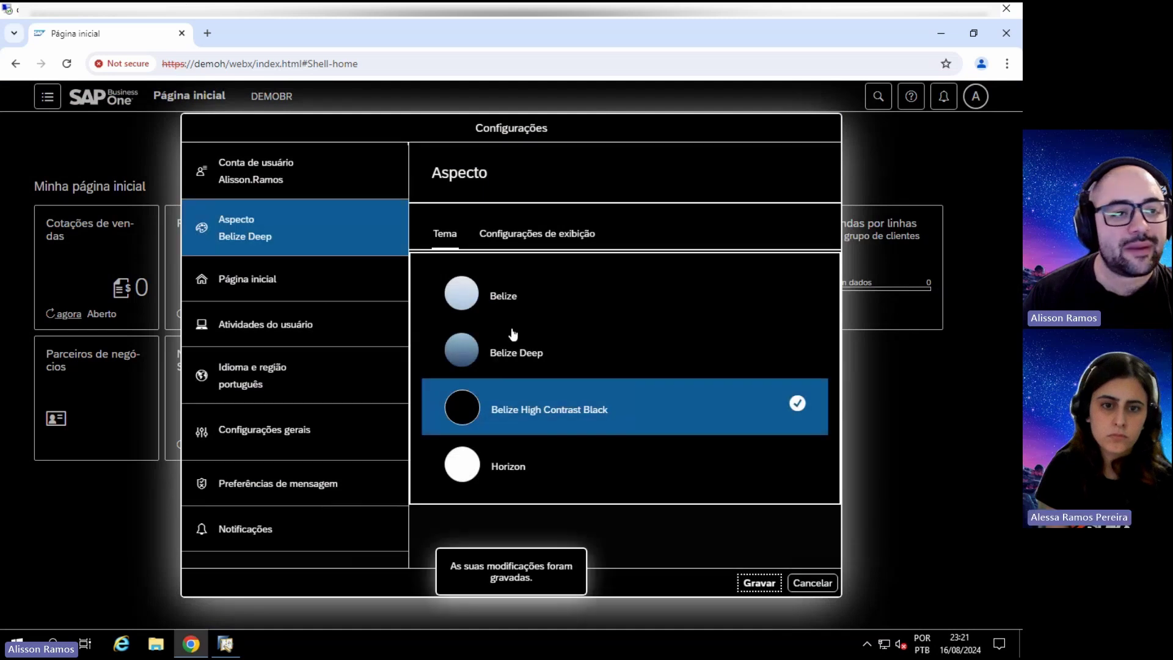
# Step: Switch the theme to light Belize and save
pyautogui.click(977, 98)
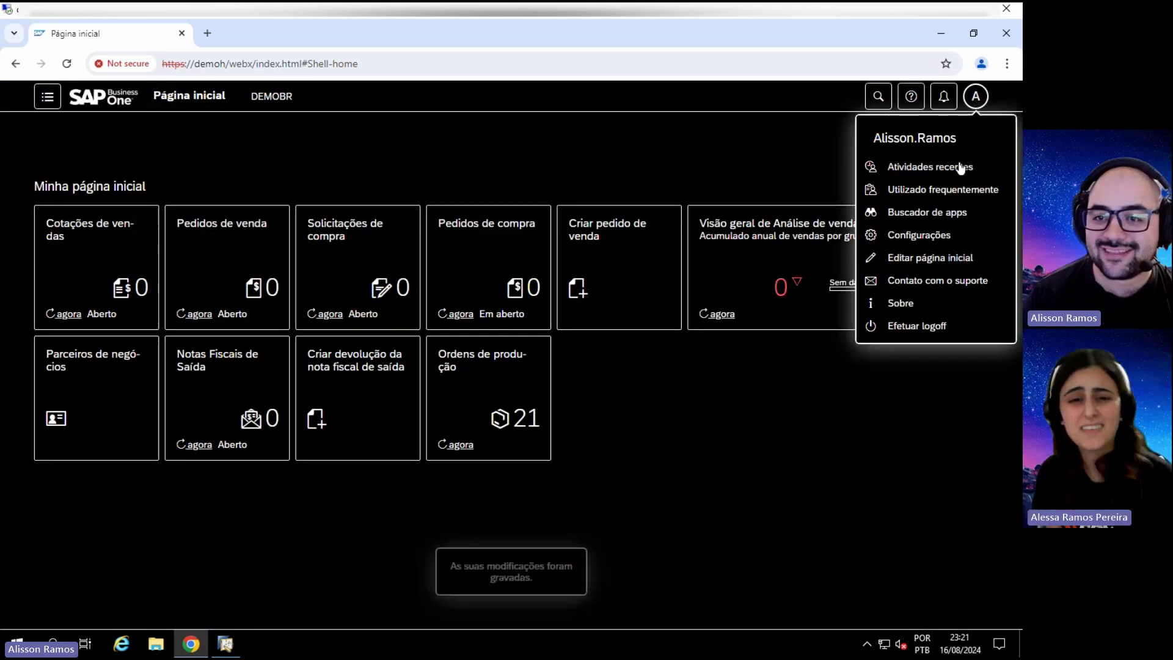
pyautogui.click(922, 235)
pyautogui.click(208, 229)
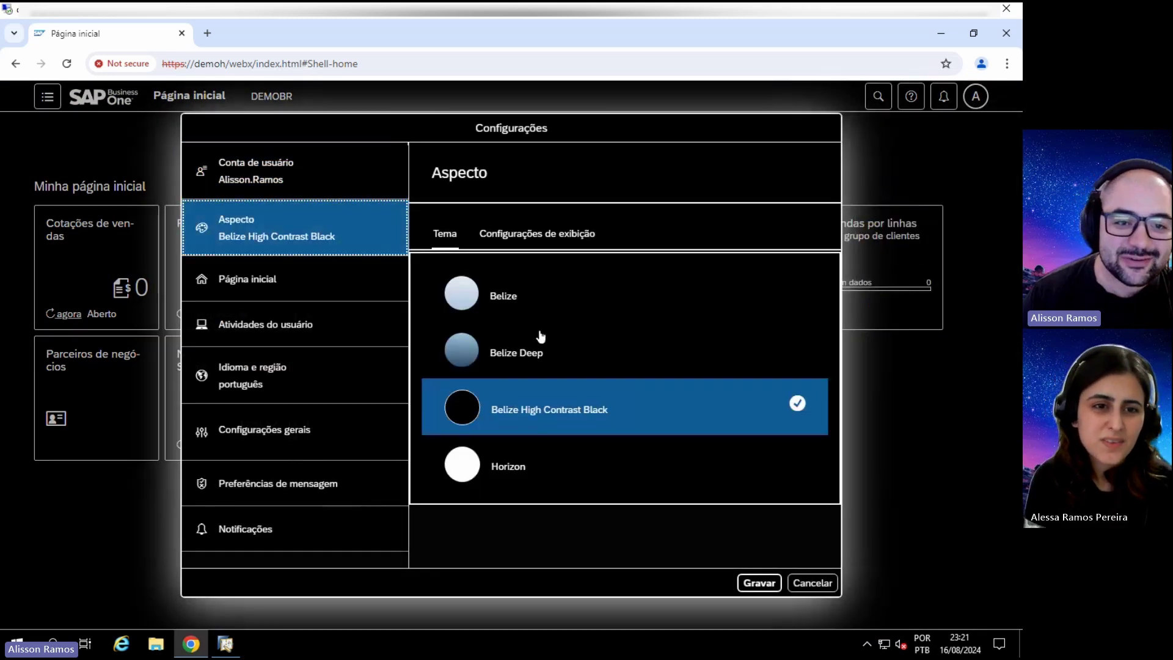
pyautogui.click(489, 470)
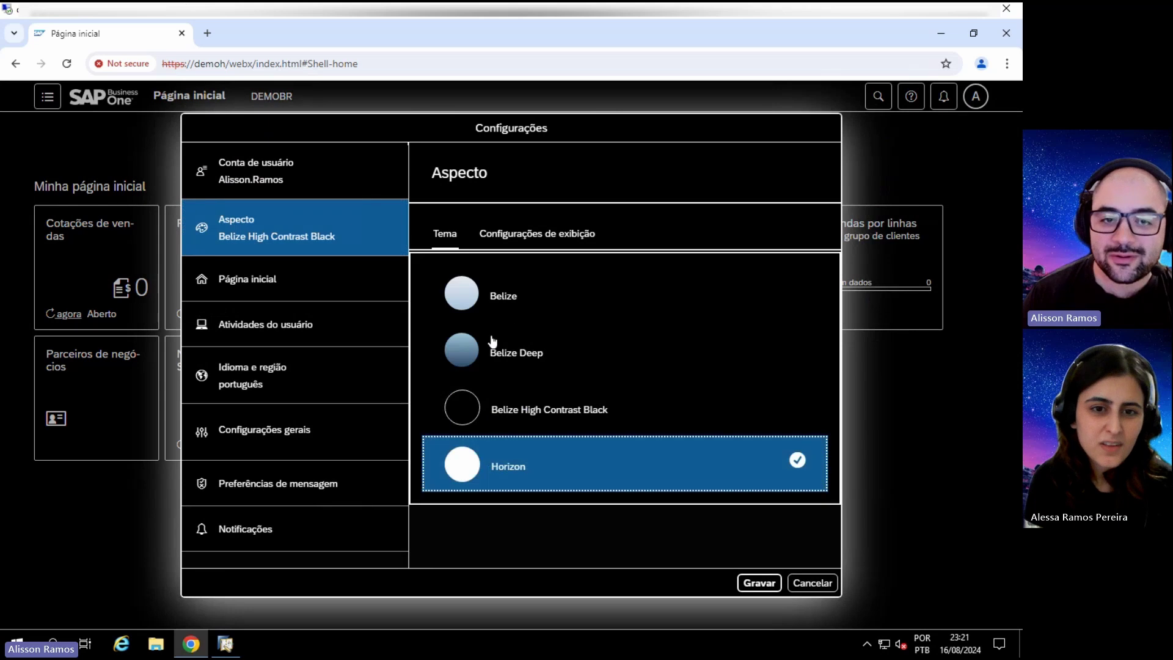
pyautogui.click(495, 305)
pyautogui.click(760, 583)
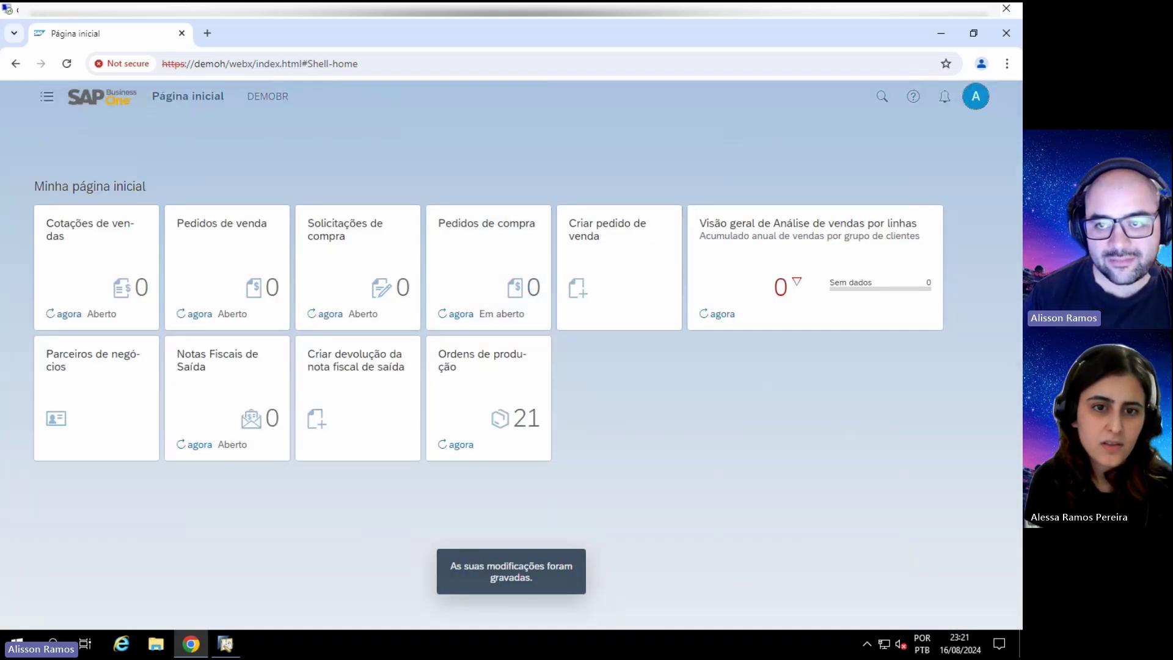
# Step: Restore and save the Belize Deep theme, then reopen the Configurações dialog
pyautogui.click(975, 98)
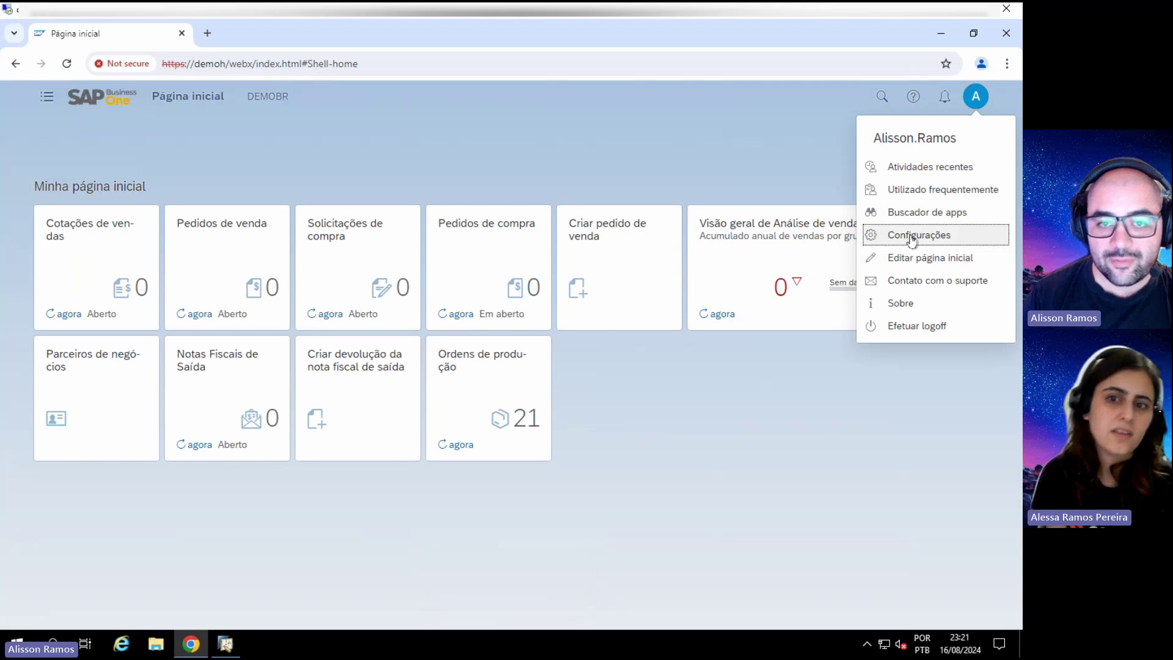
pyautogui.click(909, 237)
pyautogui.click(208, 226)
pyautogui.click(533, 360)
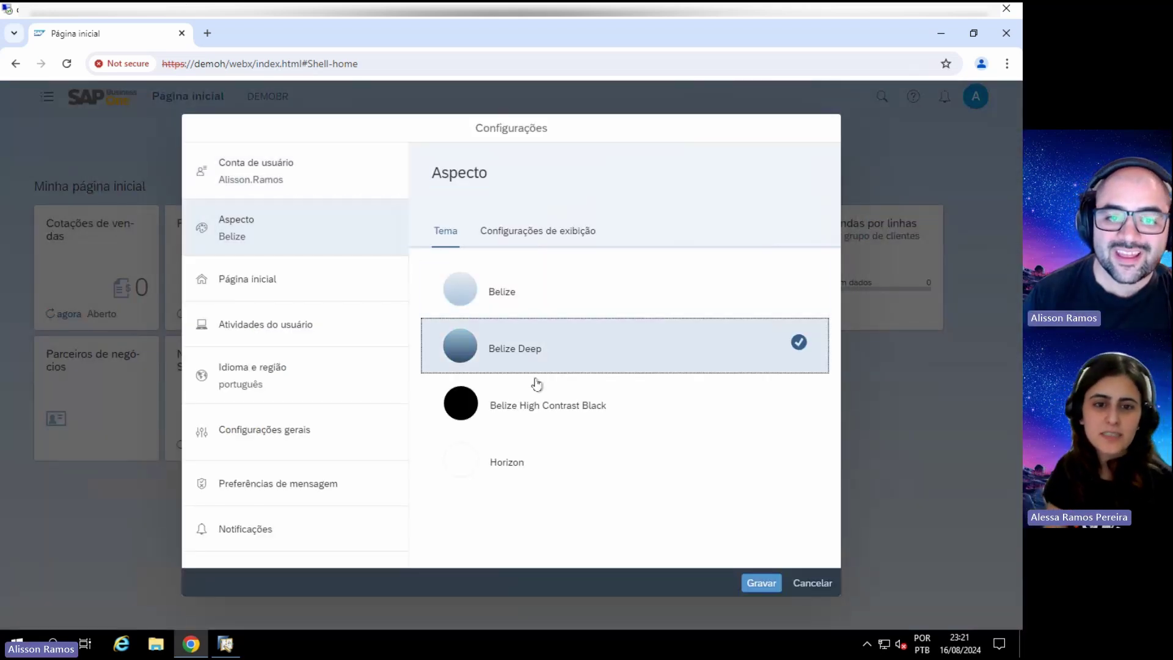
pyautogui.click(761, 583)
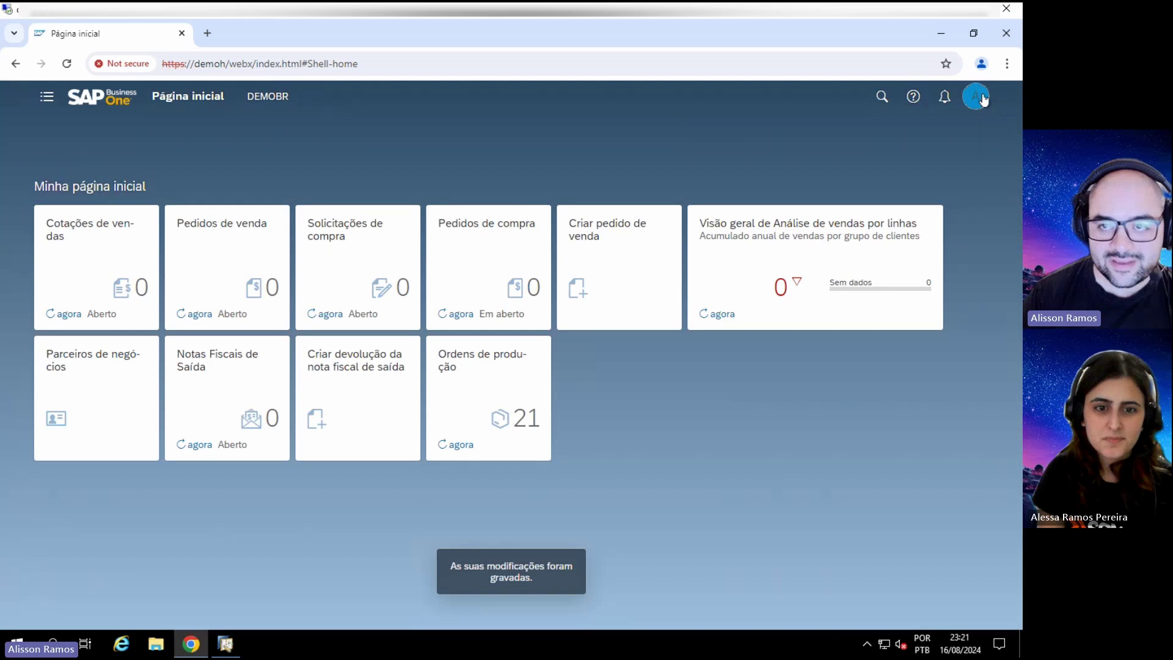
pyautogui.click(975, 96)
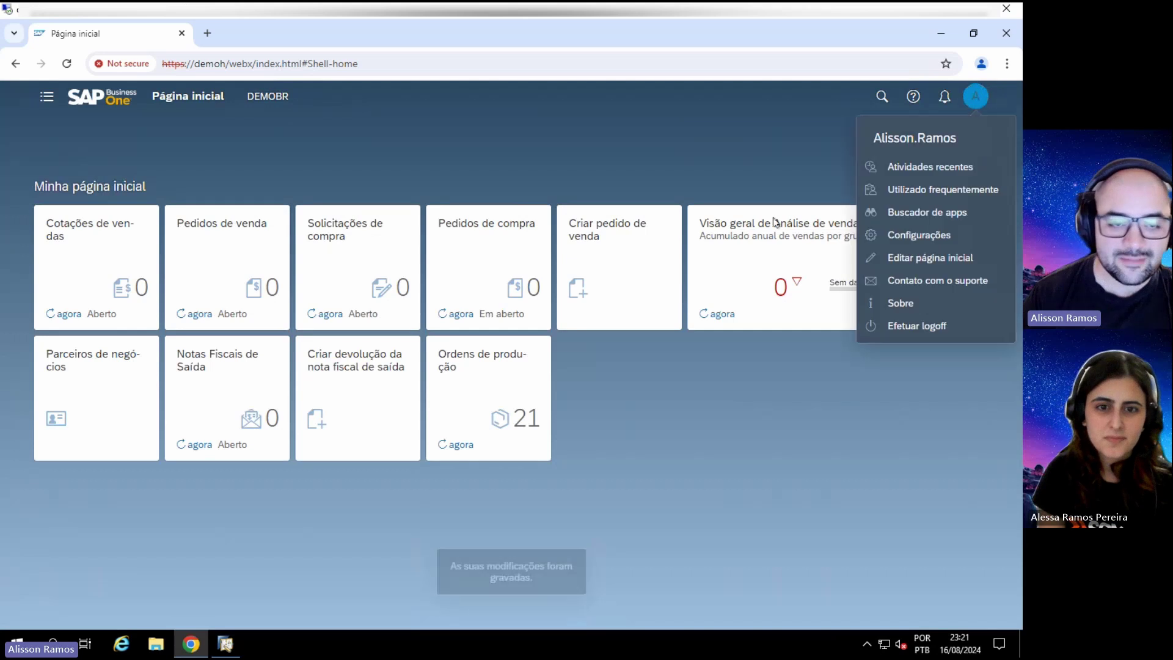
pyautogui.click(911, 235)
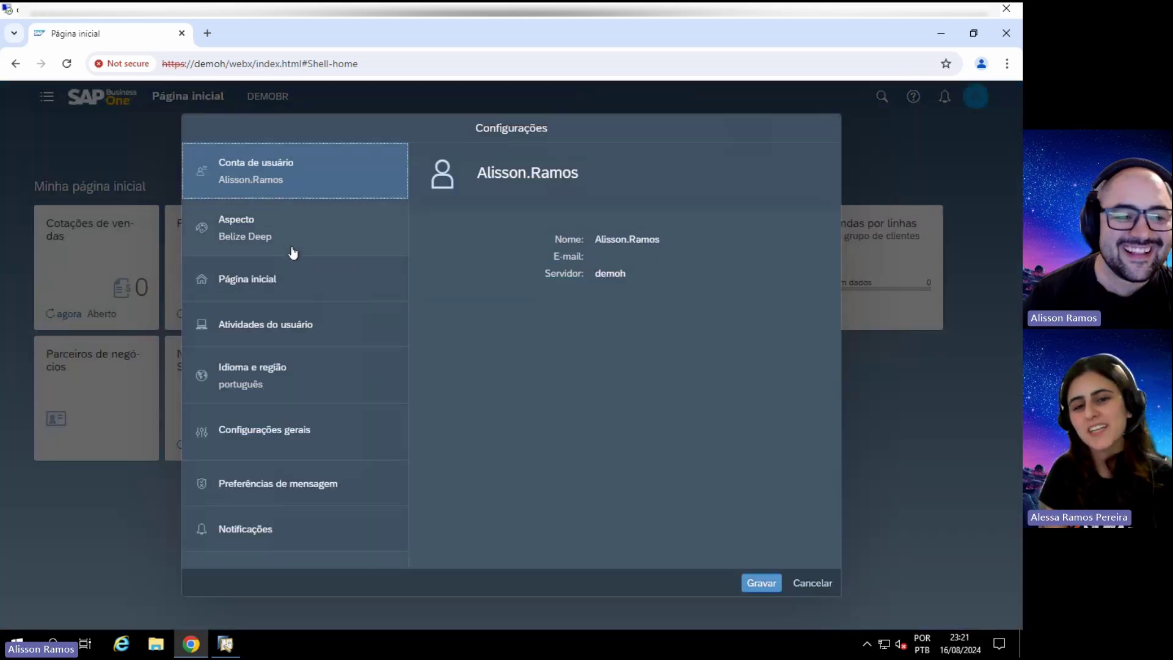
# Step: Browse the Página inicial and Atividades do usuário settings, ending on Idioma e região
pyautogui.click(276, 287)
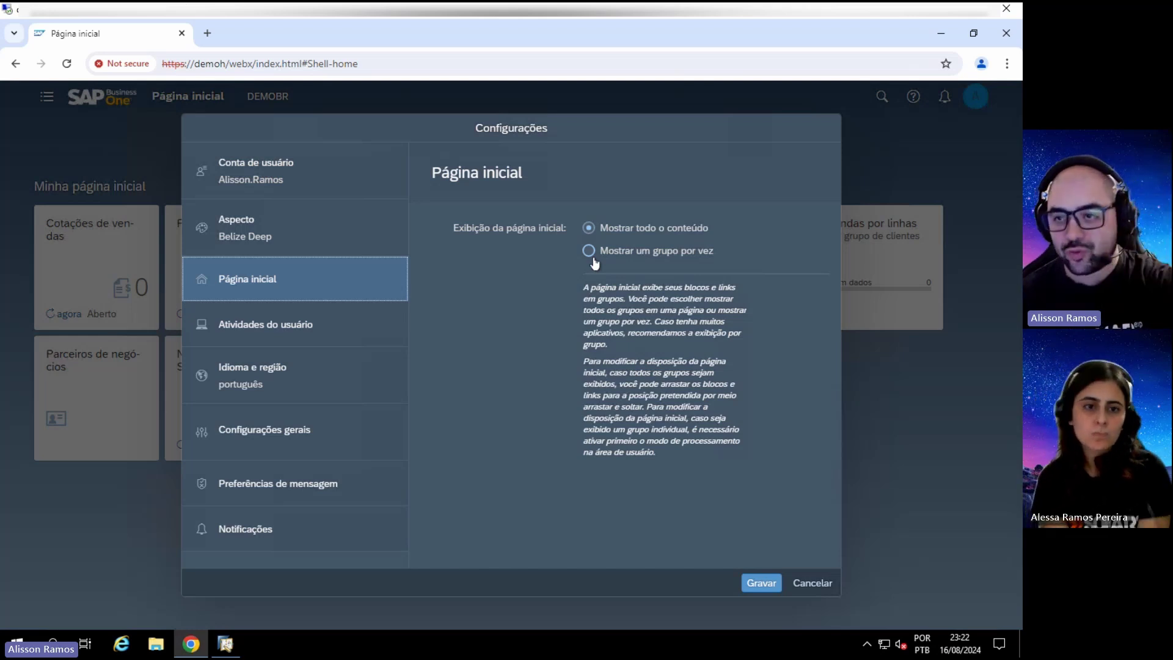
pyautogui.click(202, 336)
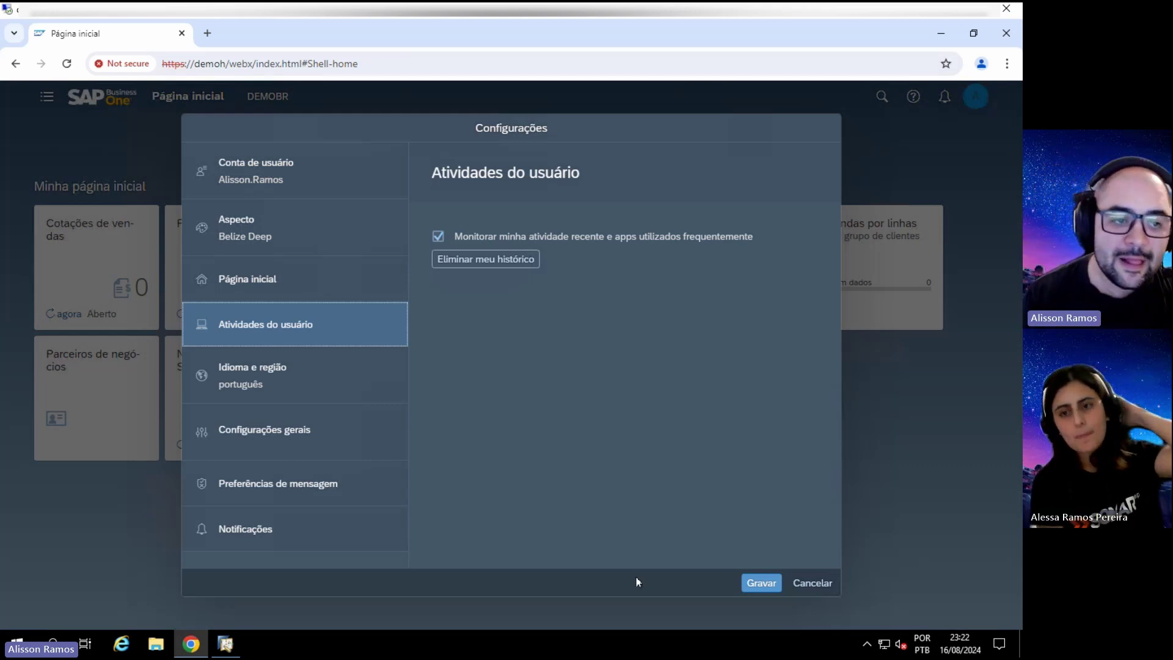
pyautogui.click(287, 394)
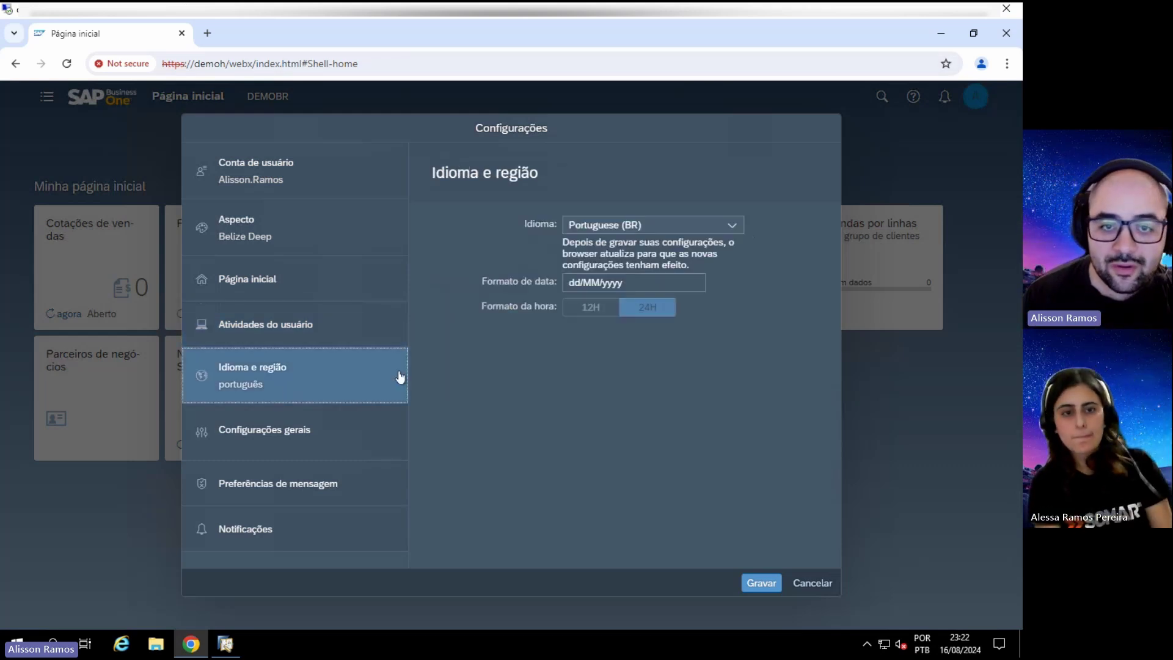
# Step: Review the date format, general settings and message preferences, then bring the desktop client forward
pyautogui.tripleClick(573, 286)
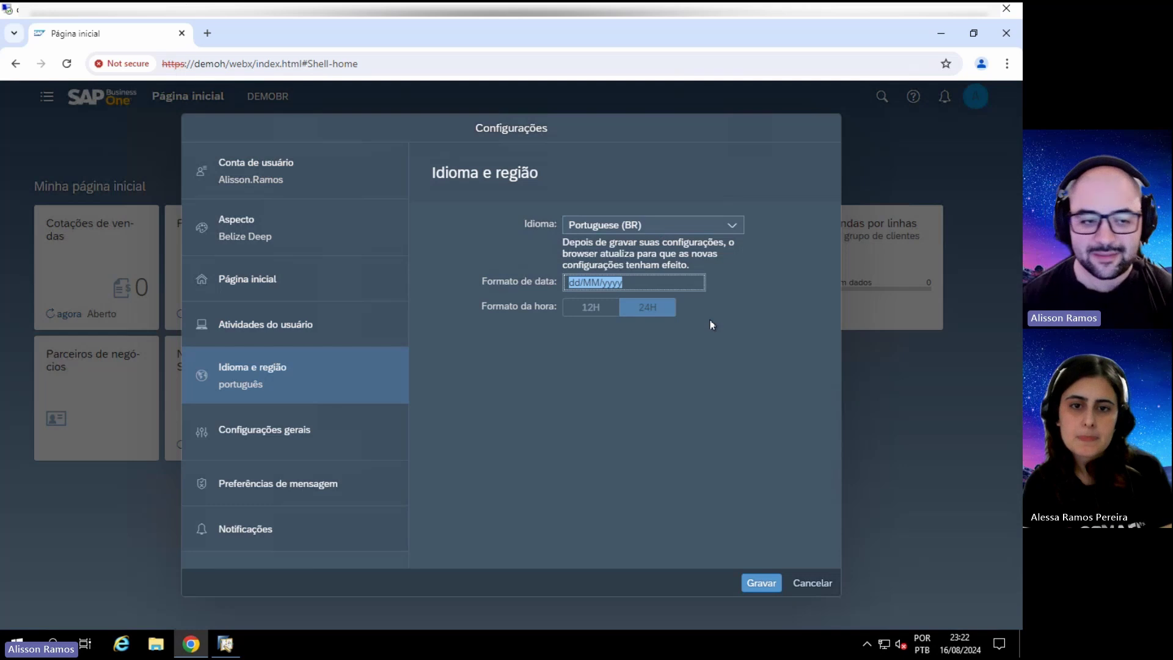
pyautogui.click(240, 438)
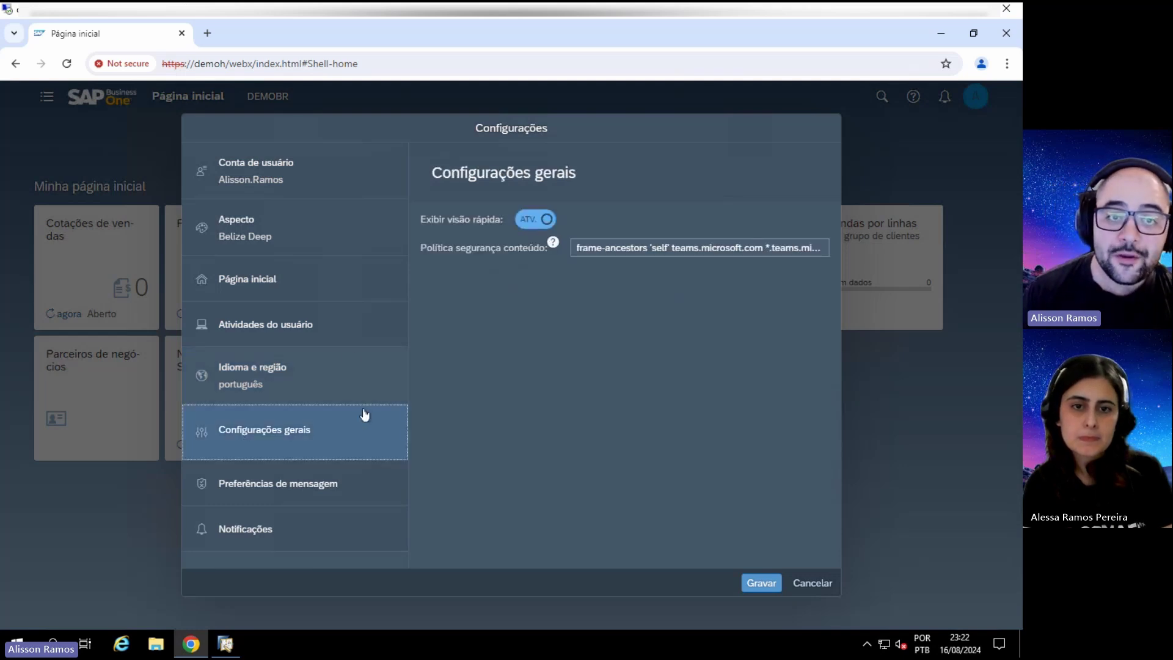
pyautogui.click(303, 486)
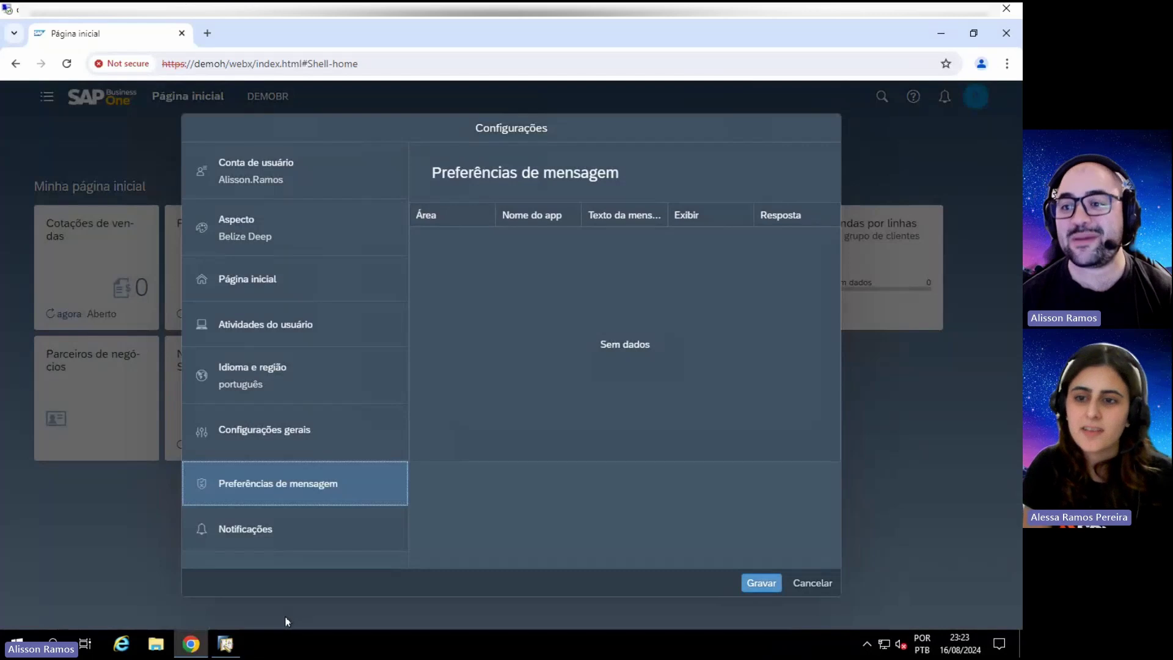
pyautogui.click(225, 643)
# Step: Open Pedido de venda, browse back to the R$ 80.000,00 order, and show its Contabilidade tab
pyautogui.press('Escape')
pyautogui.press('Escape')
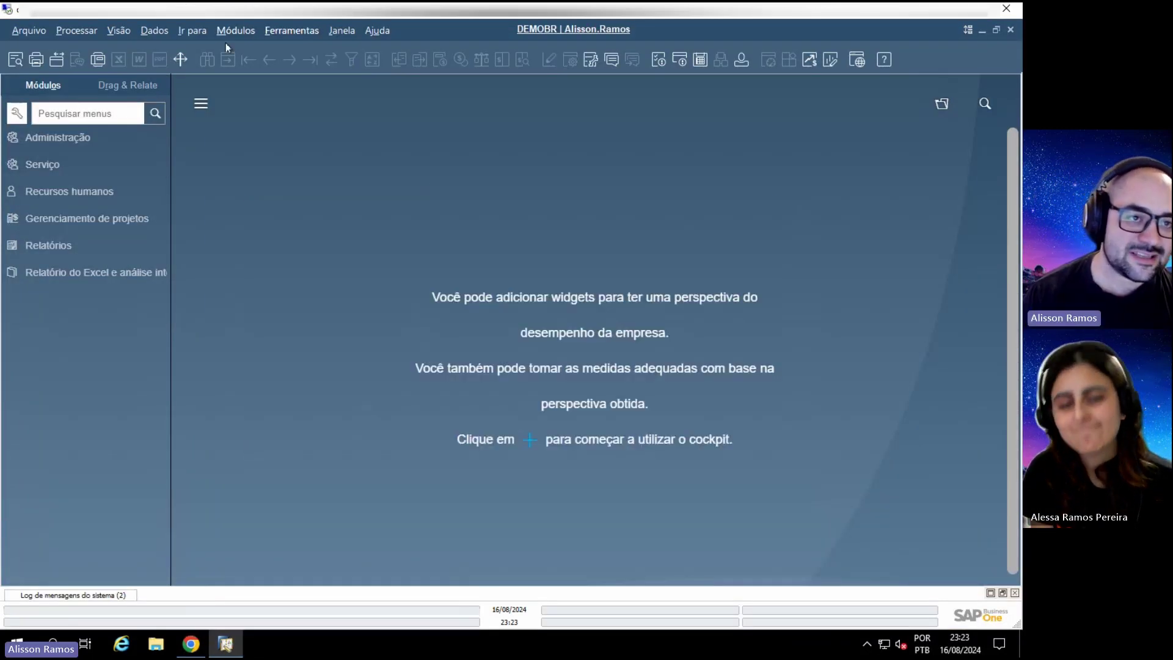
pyautogui.click(236, 31)
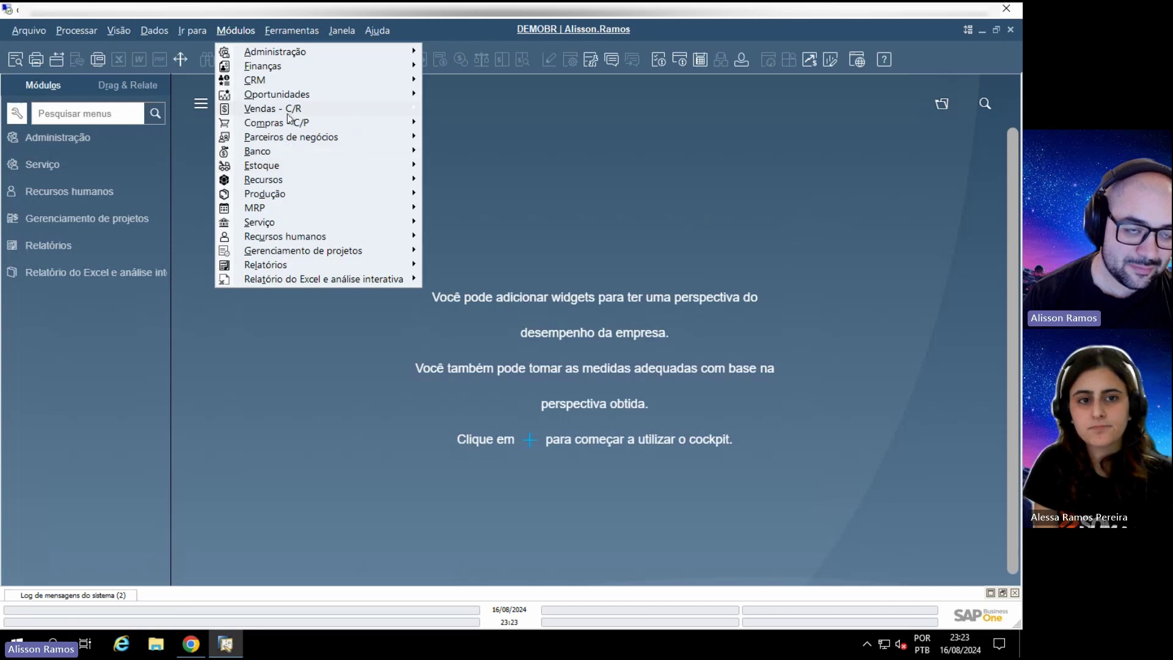
pyautogui.moveTo(291, 124)
pyautogui.moveTo(322, 110)
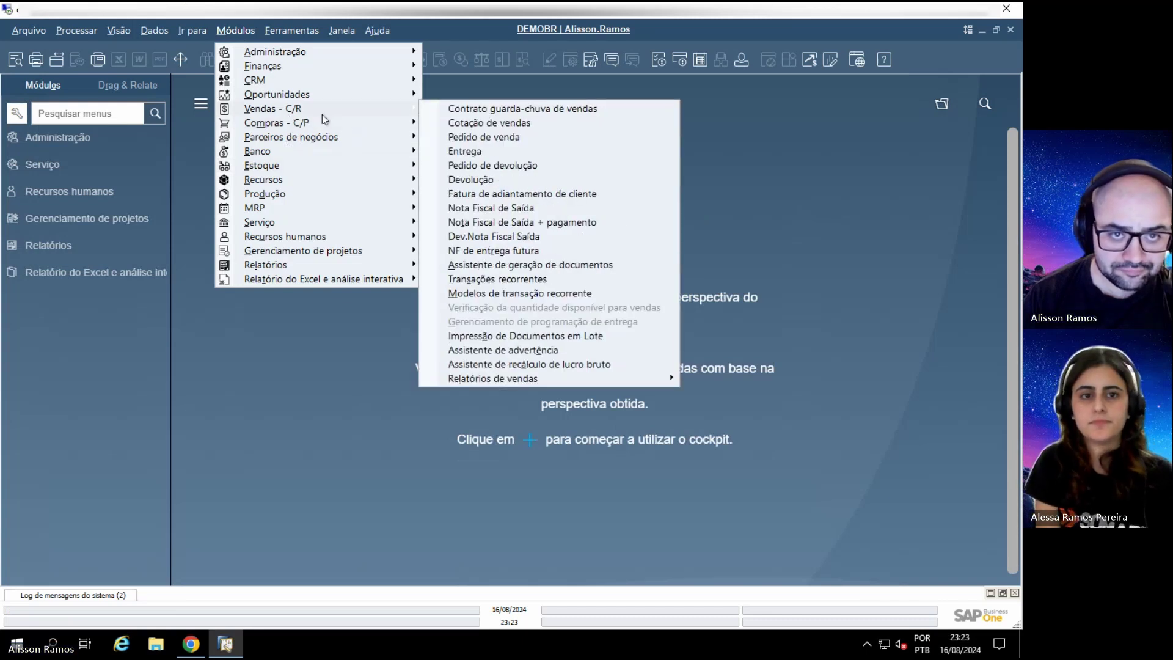
pyautogui.click(480, 139)
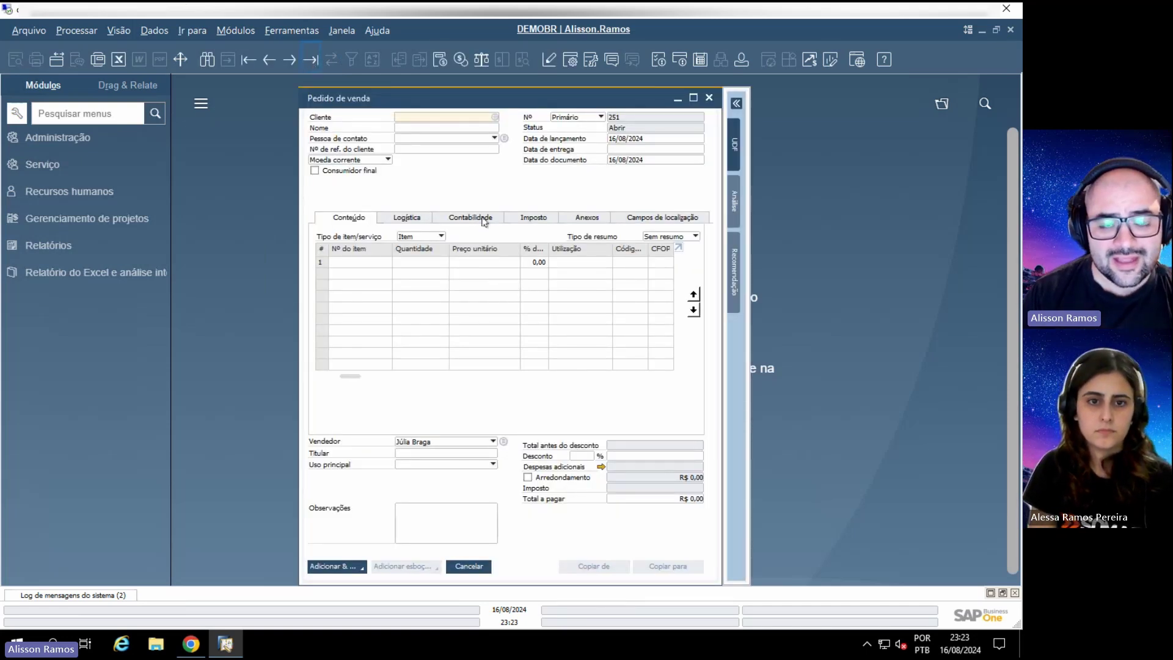
pyautogui.press('pageup')
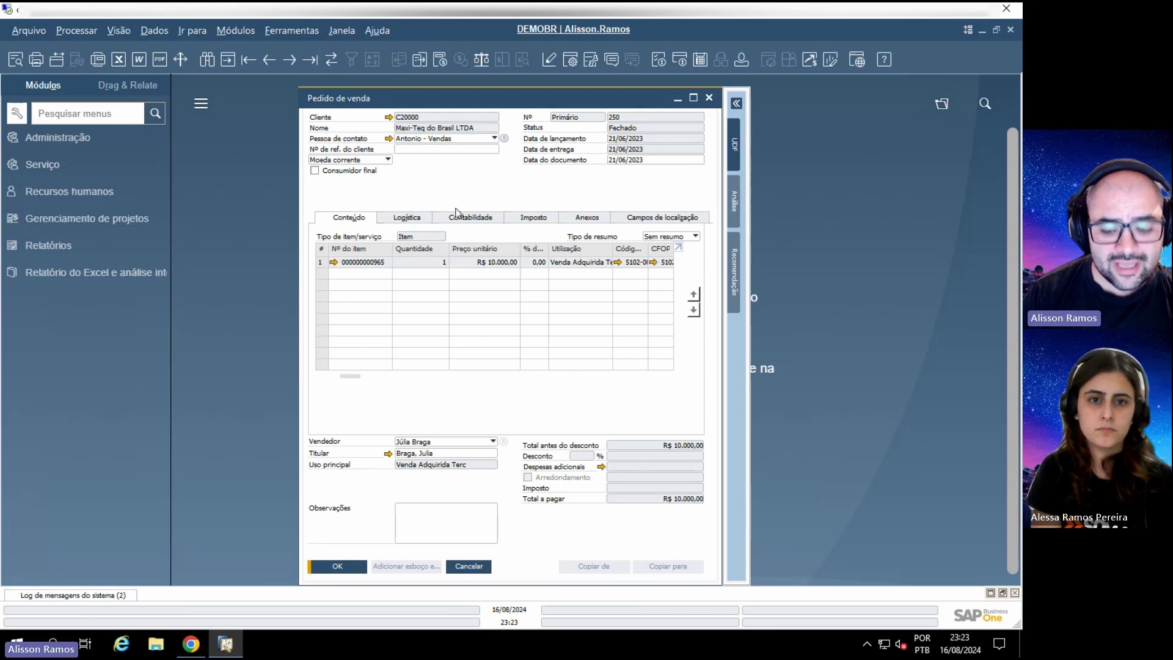
pyautogui.press('pageup')
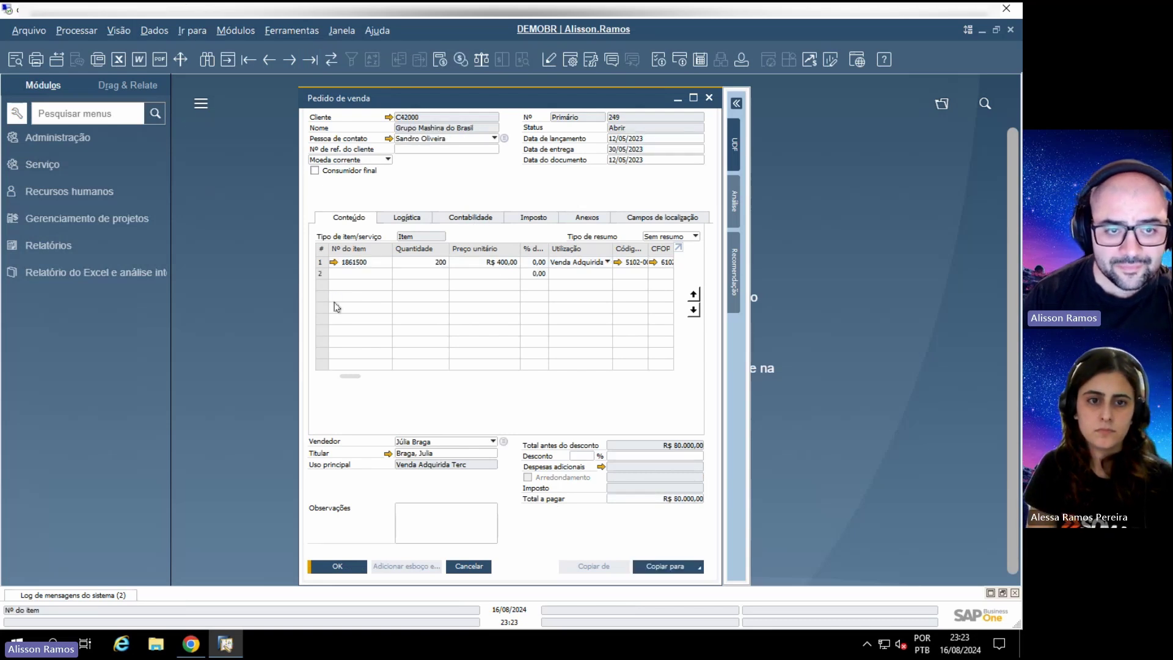
pyautogui.click(486, 218)
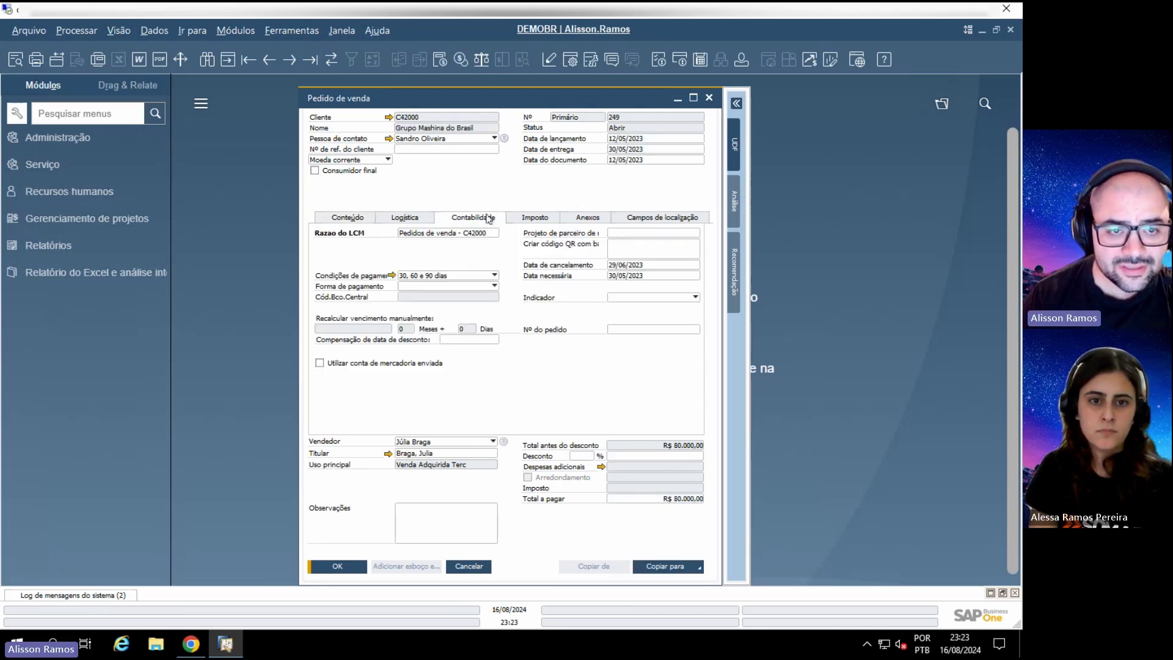
# Step: Pick new payment terms and accept updating line prices, remembering the answer
pyautogui.click(494, 276)
pyautogui.click(443, 325)
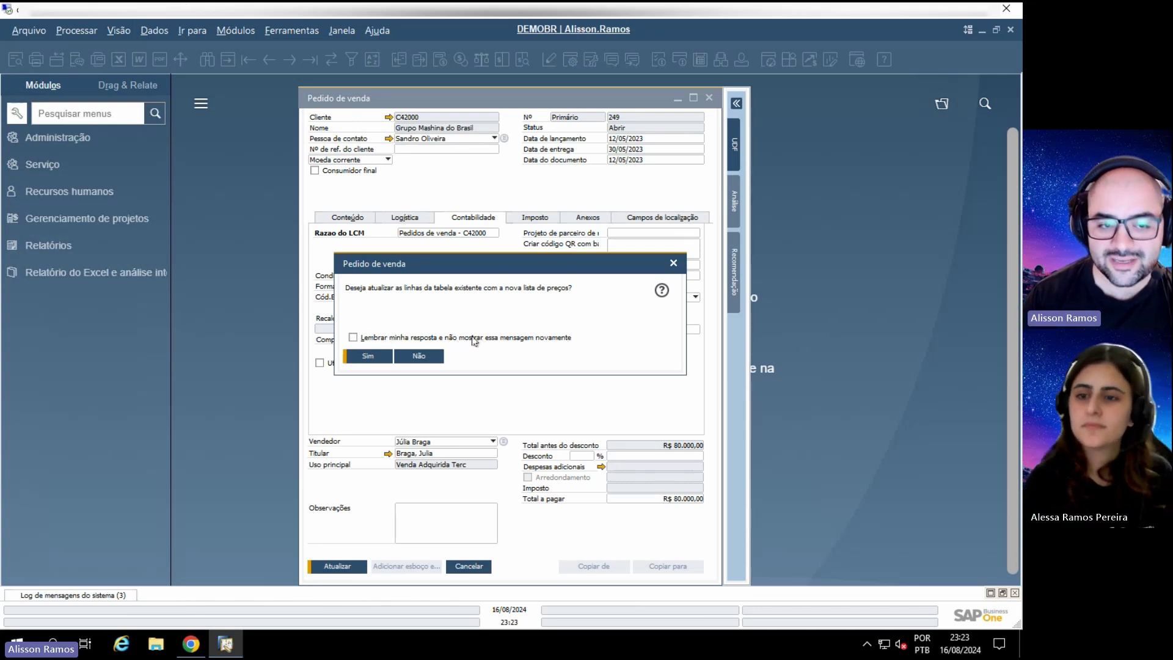
pyautogui.click(362, 340)
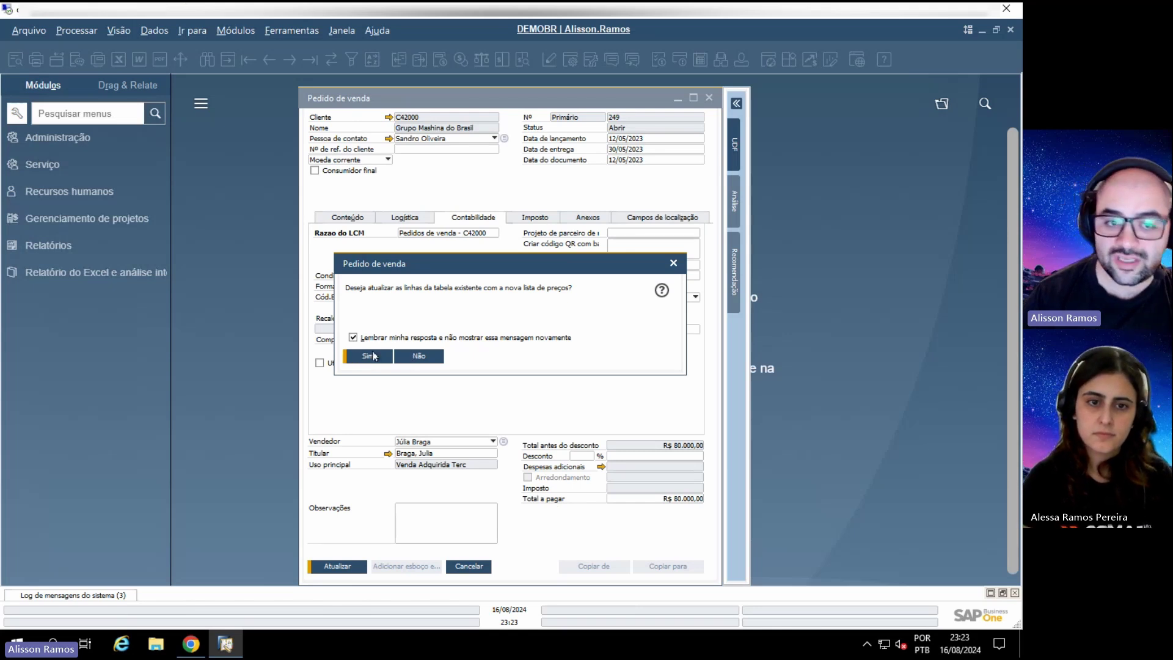
pyautogui.click(370, 356)
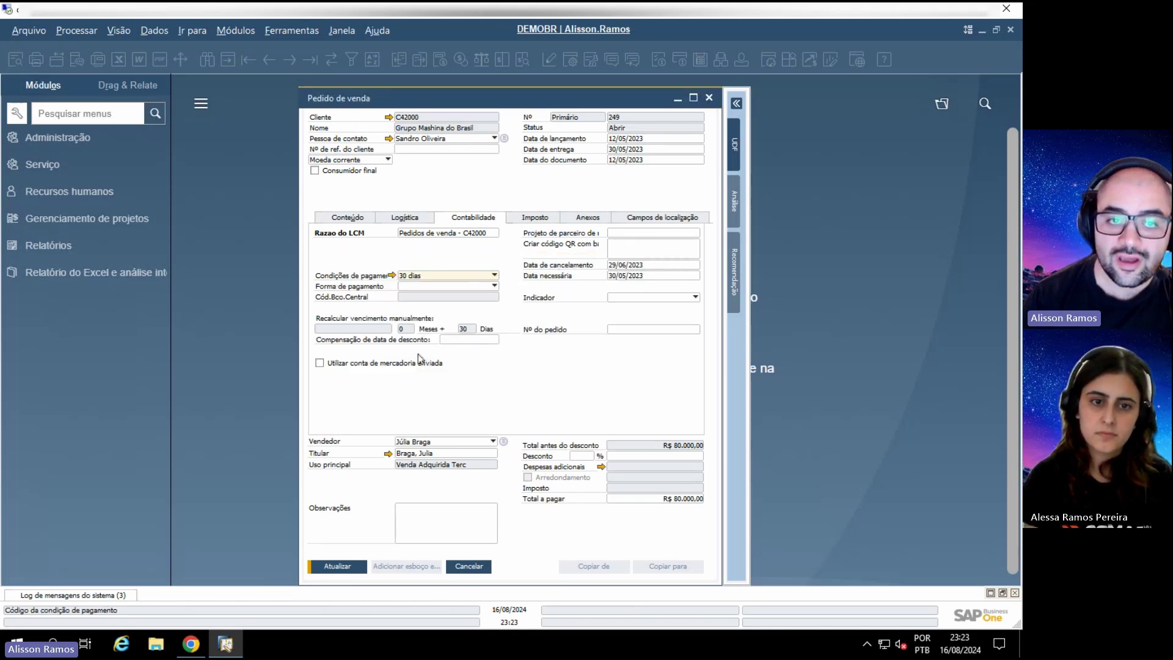
# Step: Discard the trial edits by reloading the order, then set payment terms to 30 dias
pyautogui.click(433, 278)
pyautogui.click(433, 311)
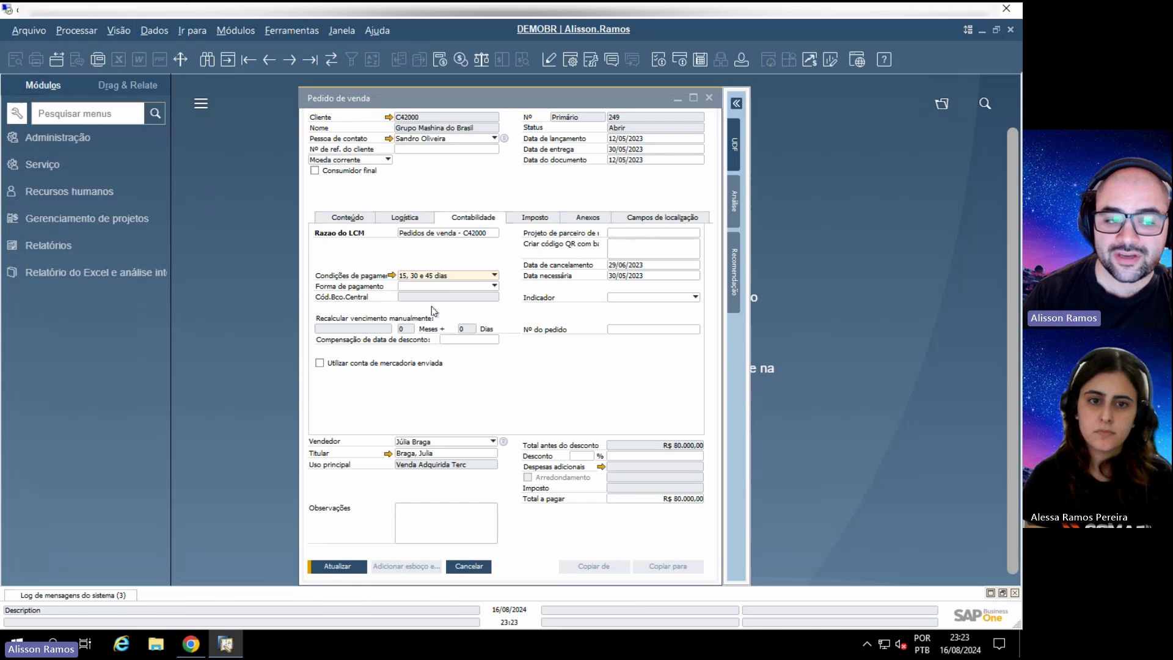
pyautogui.click(433, 285)
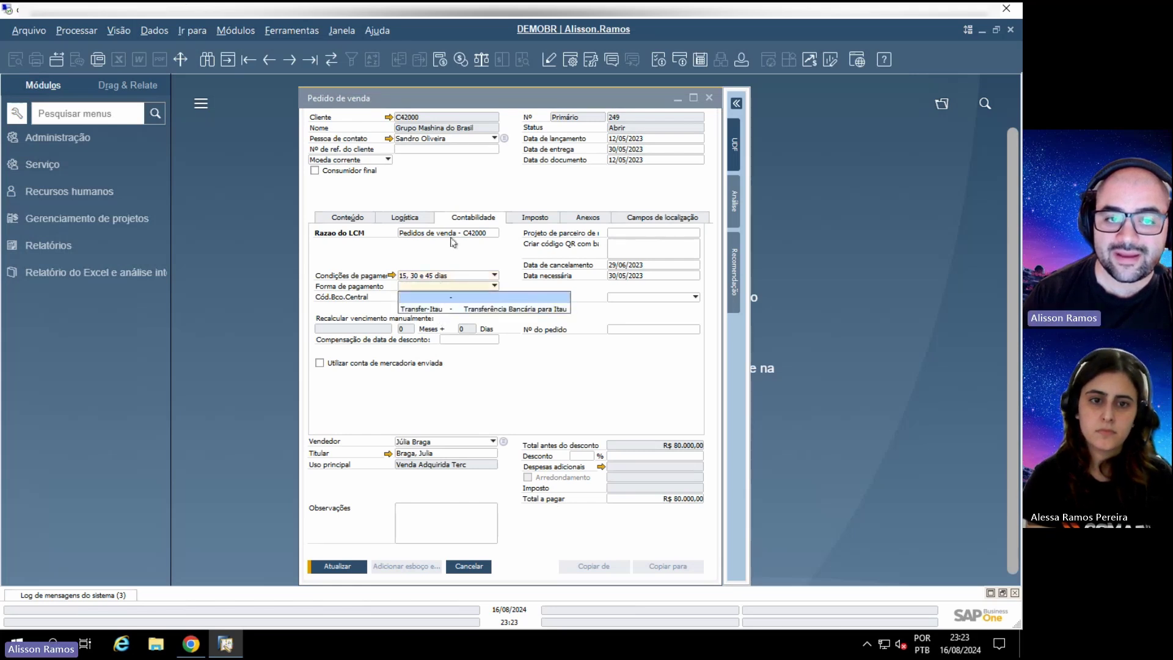
pyautogui.click(449, 42)
pyautogui.click(331, 59)
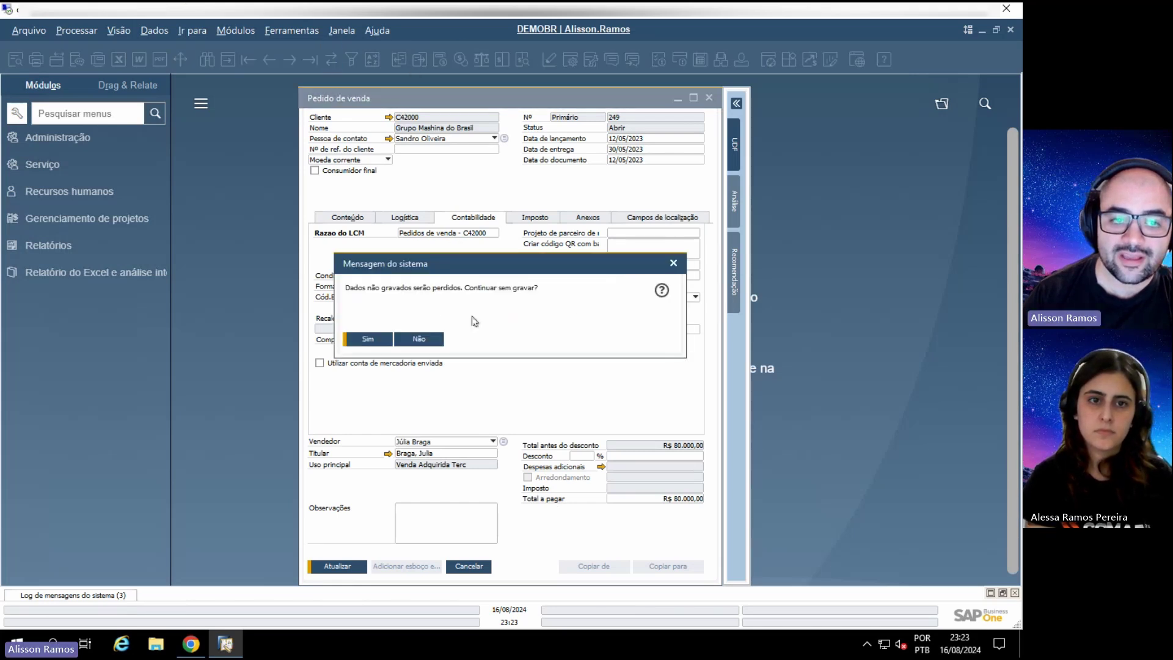
pyautogui.click(373, 338)
pyautogui.click(457, 278)
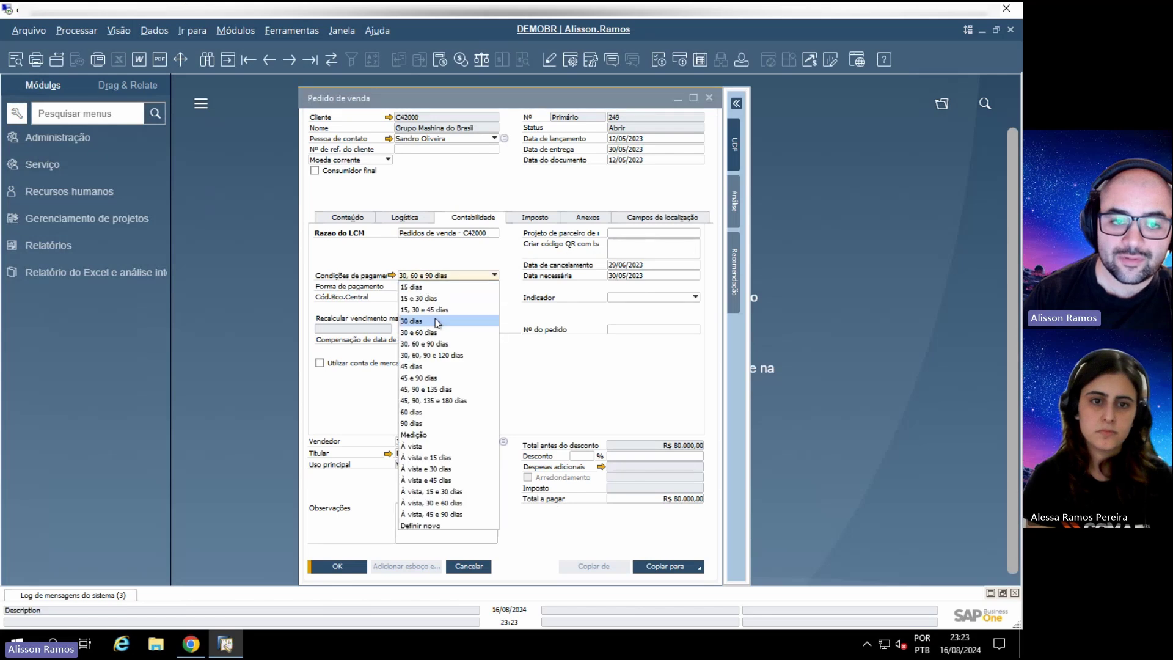
pyautogui.click(438, 323)
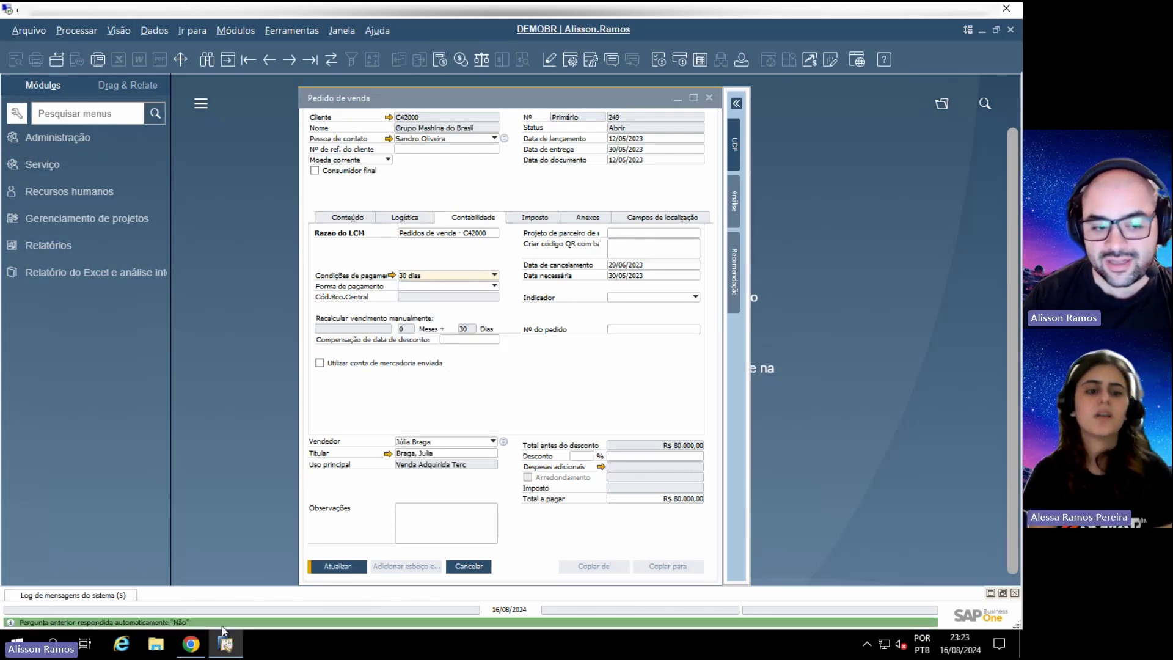
# Step: Back in the web client, view general settings and message preferences, then close without saving
pyautogui.click(191, 644)
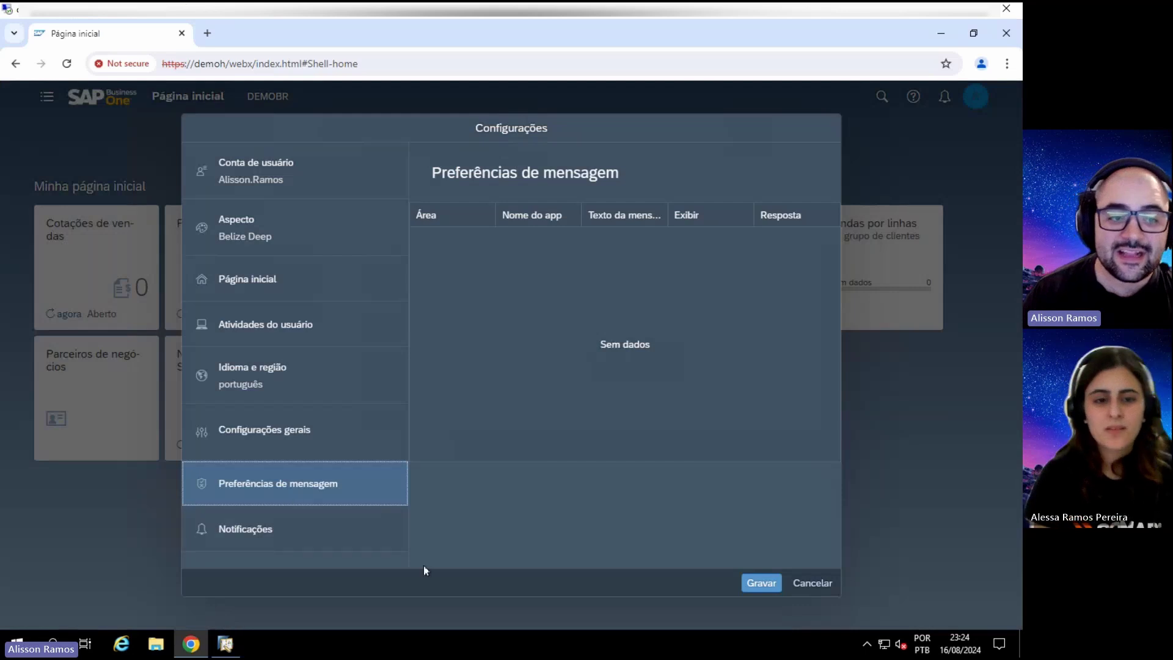
pyautogui.click(264, 431)
pyautogui.click(272, 482)
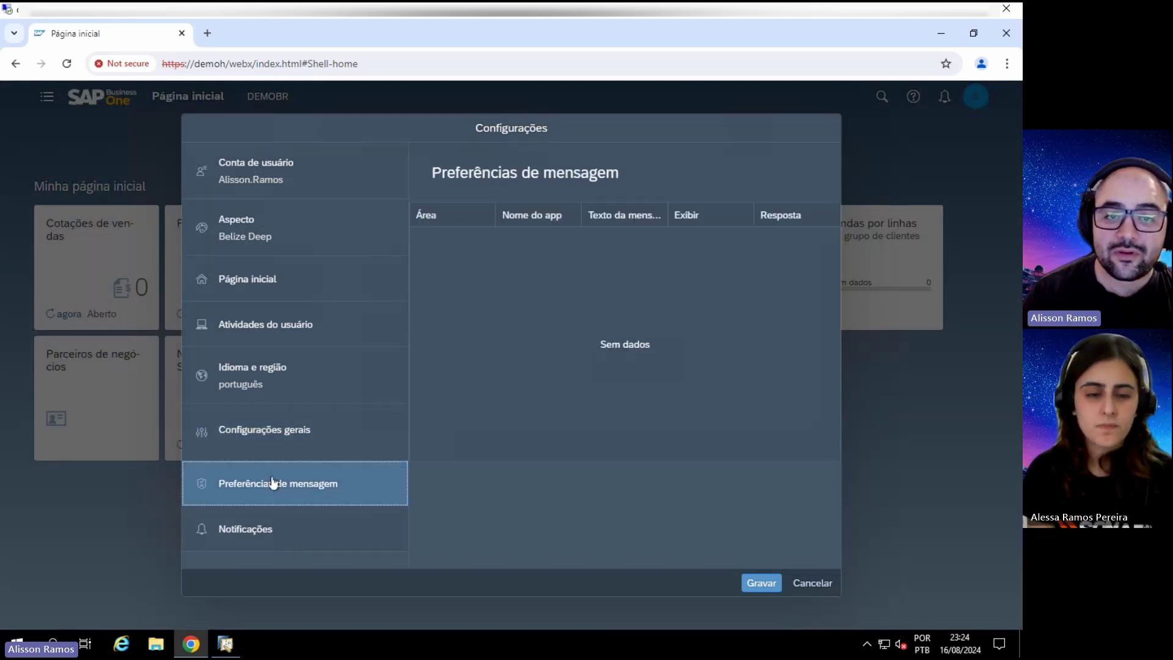
pyautogui.click(827, 585)
# Step: Reopen Configurações, review Preferências de mensagem and Notificações, and close the dialog
pyautogui.click(976, 99)
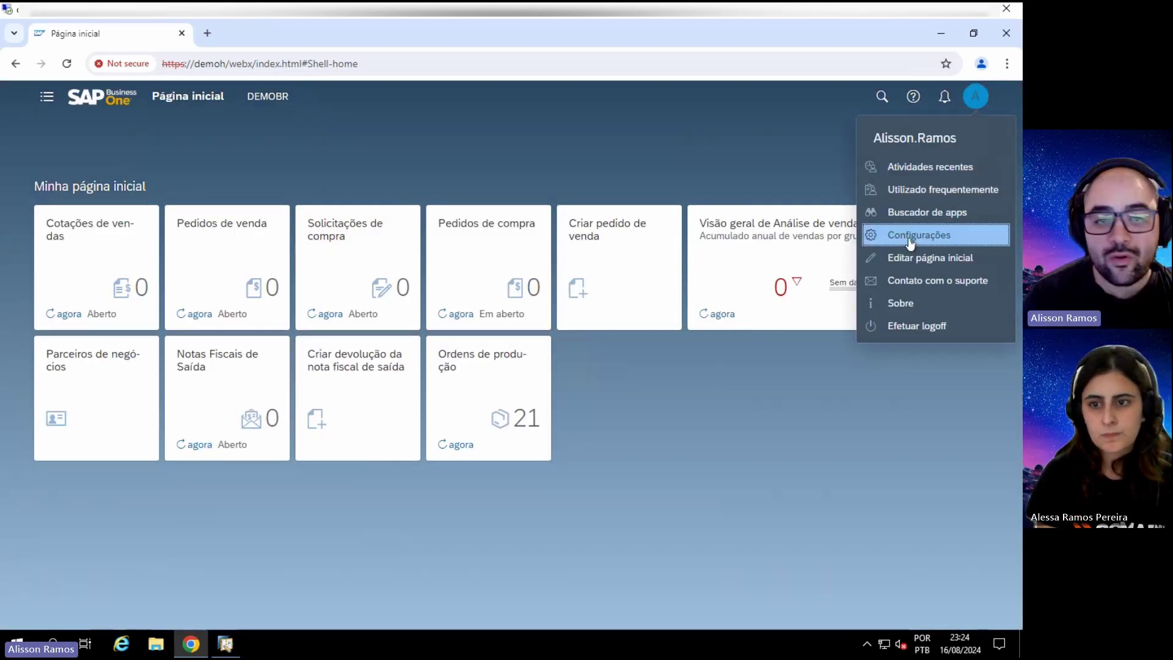
pyautogui.click(911, 239)
pyautogui.click(232, 483)
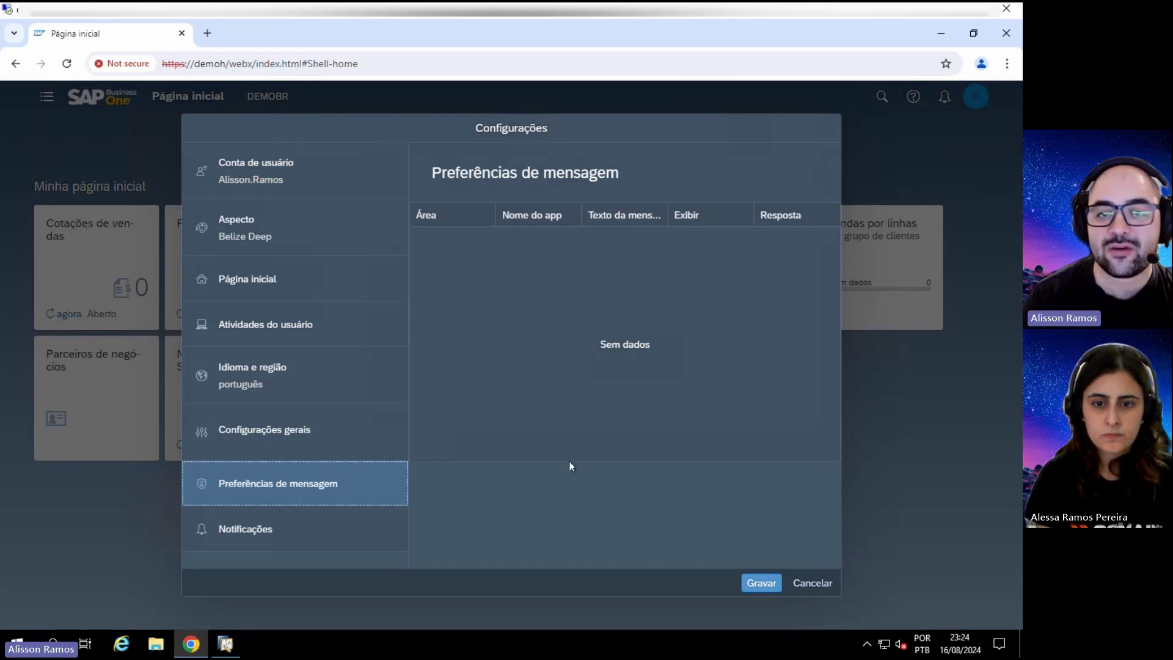
pyautogui.click(439, 214)
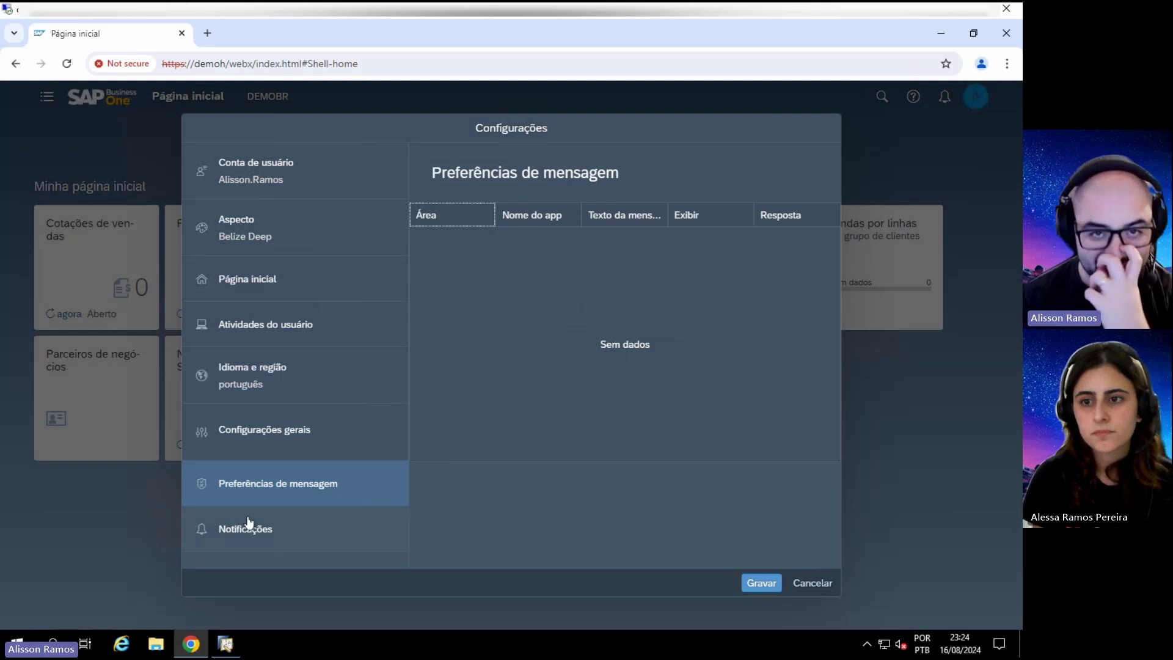
pyautogui.click(310, 527)
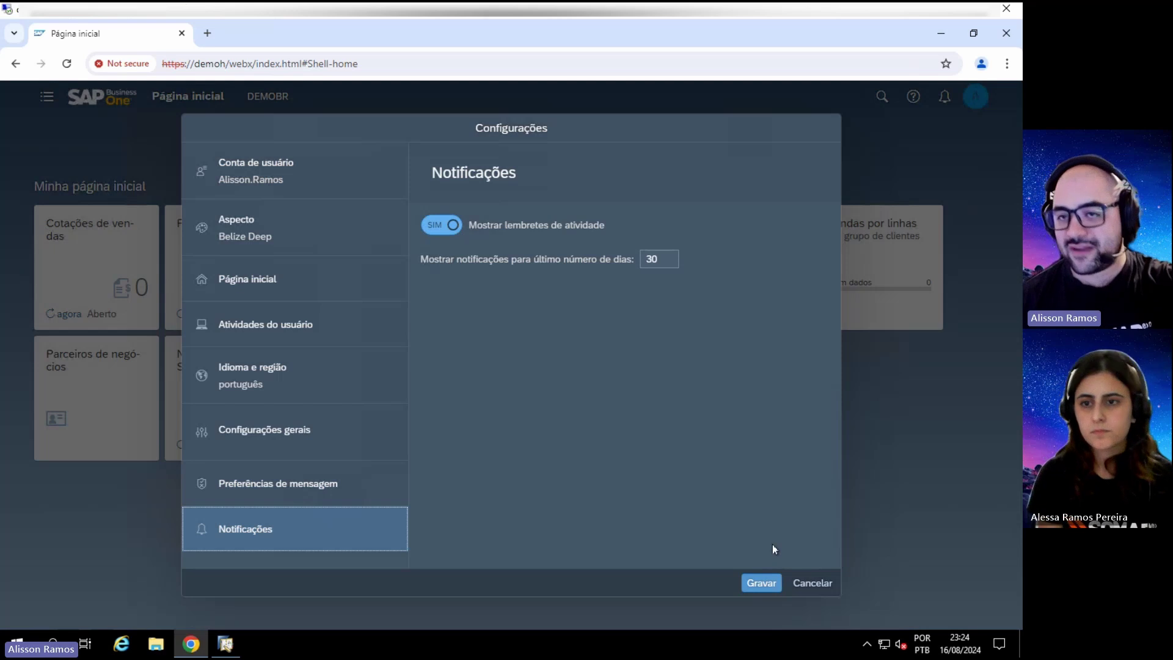
pyautogui.click(807, 583)
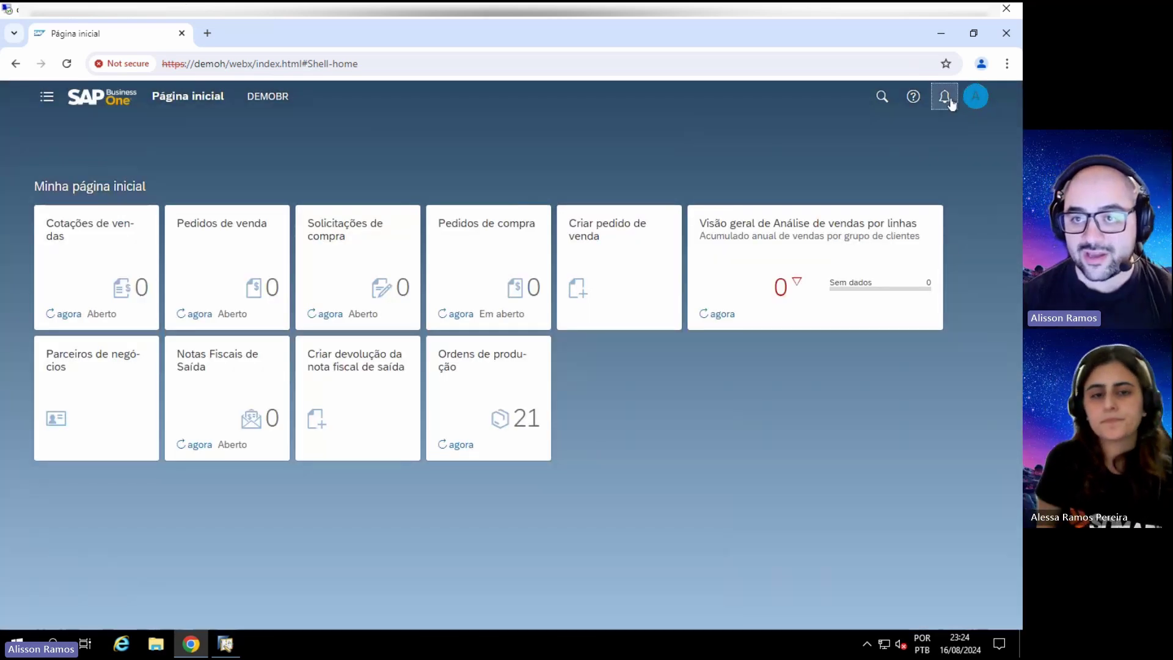
# Step: Dismiss the notifications panel and view the Atividades recentes list from the account menu
pyautogui.click(945, 97)
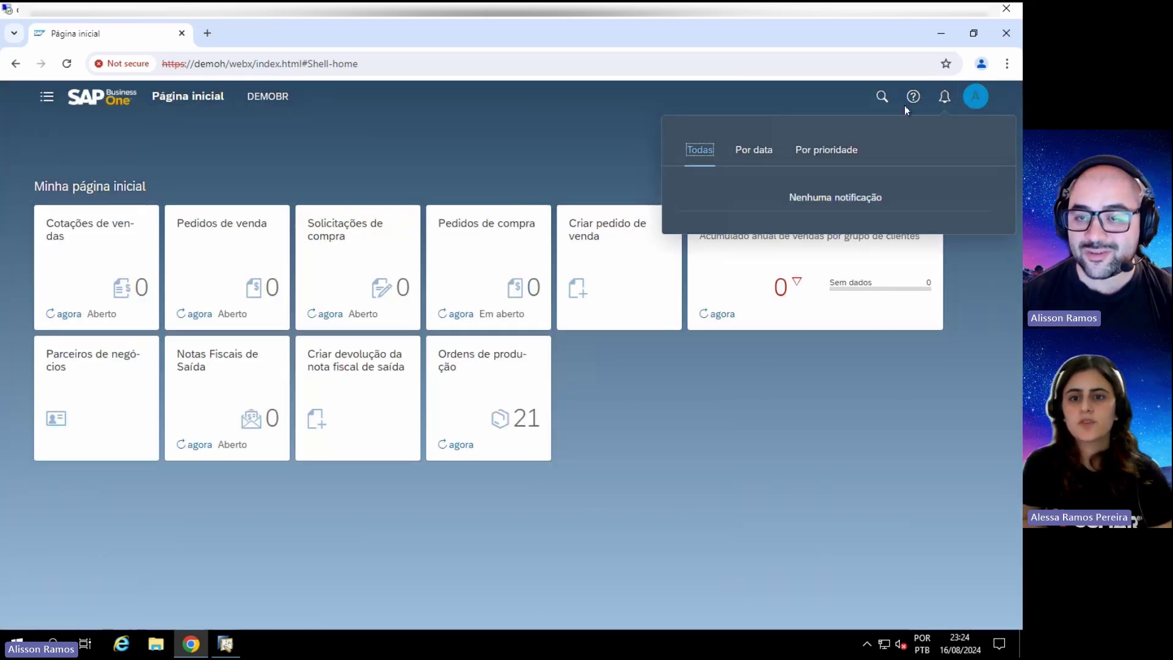
pyautogui.click(840, 369)
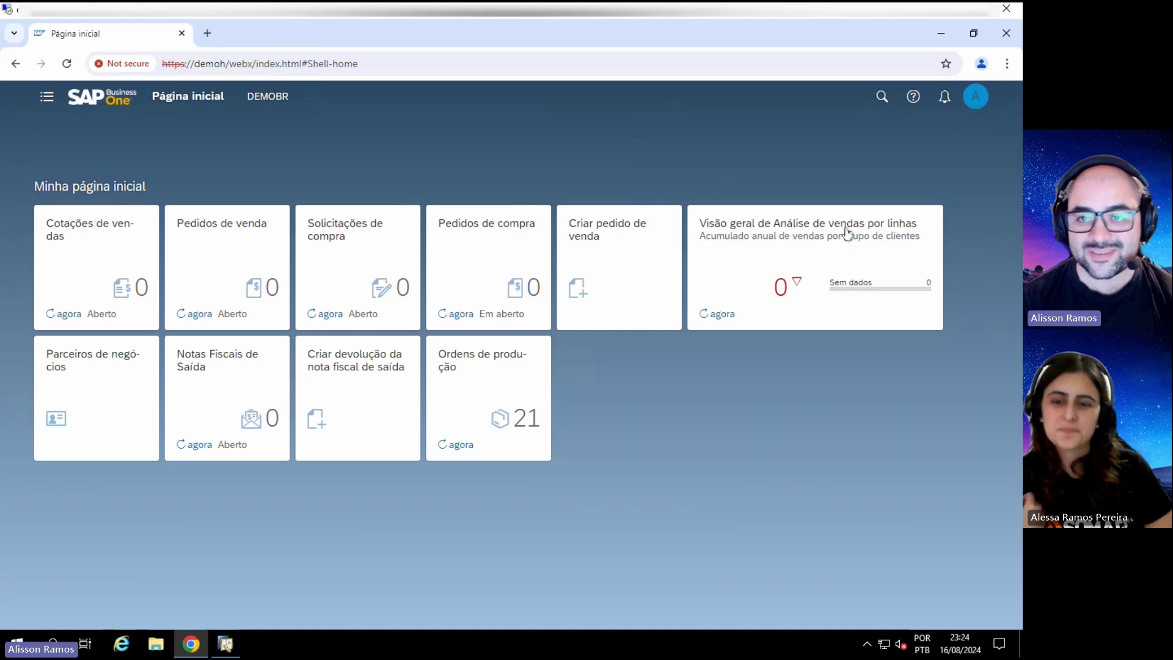
pyautogui.click(976, 95)
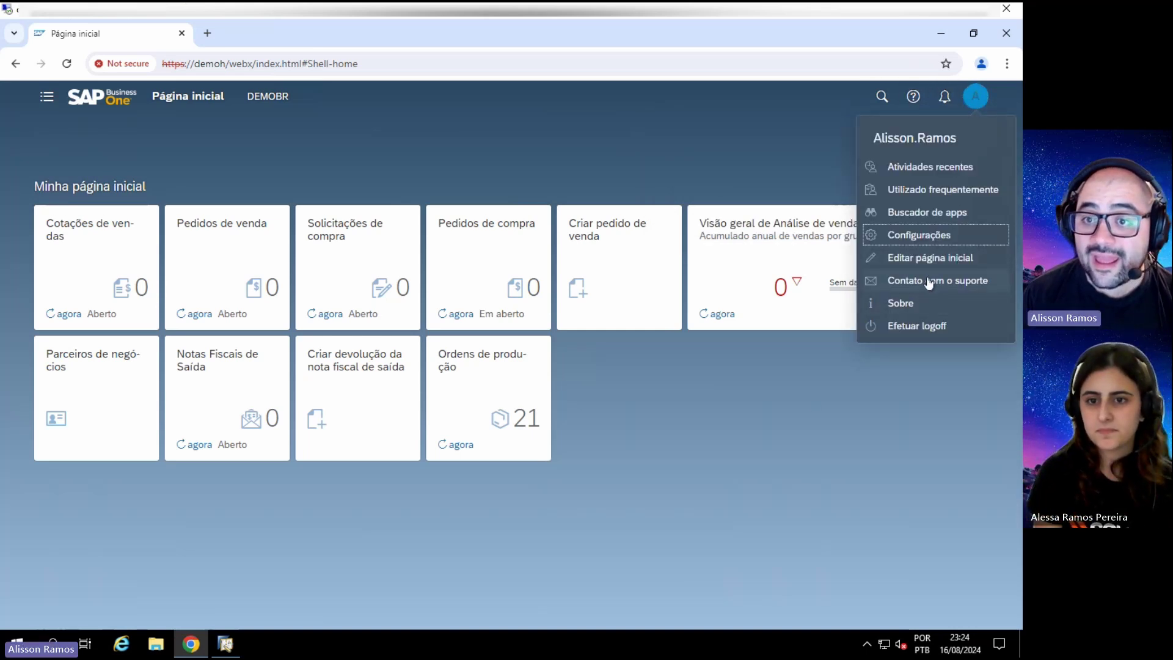
pyautogui.click(919, 168)
pyautogui.scroll(-1, 511, 339)
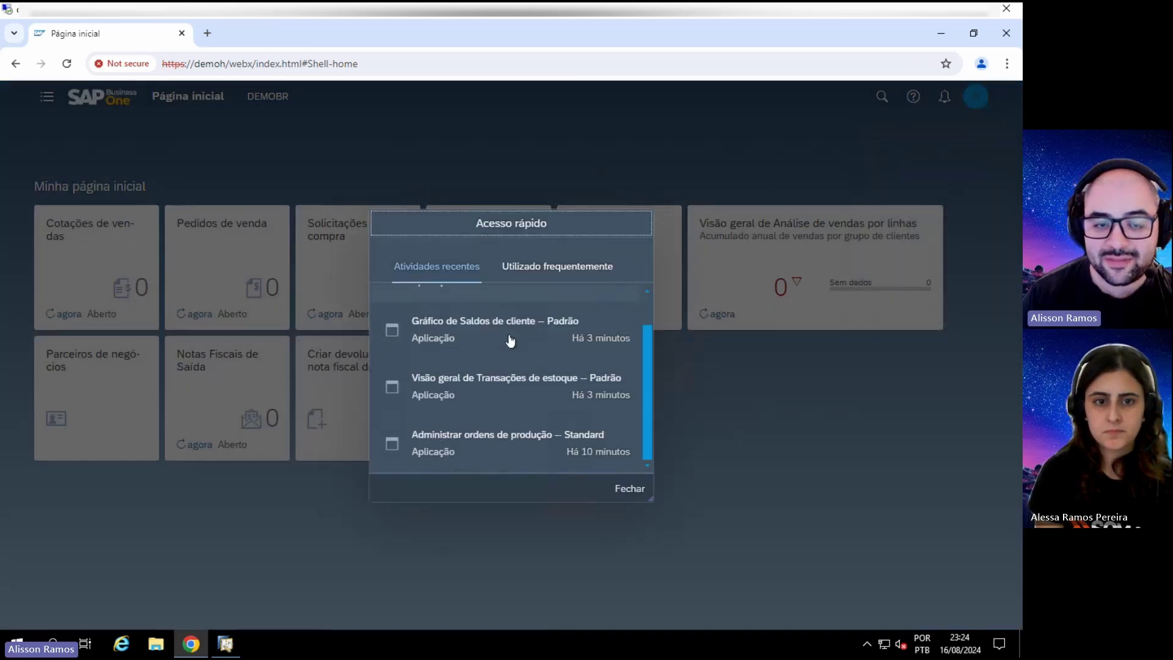
pyautogui.scroll(1, 482, 424)
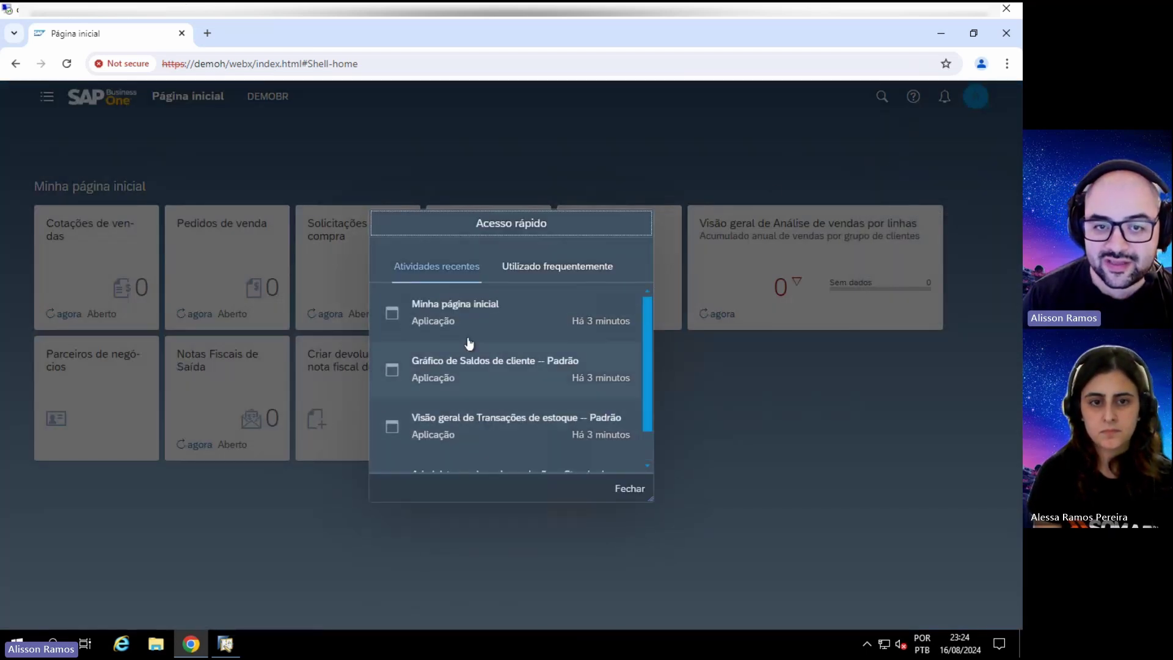
pyautogui.scroll(-1, 465, 342)
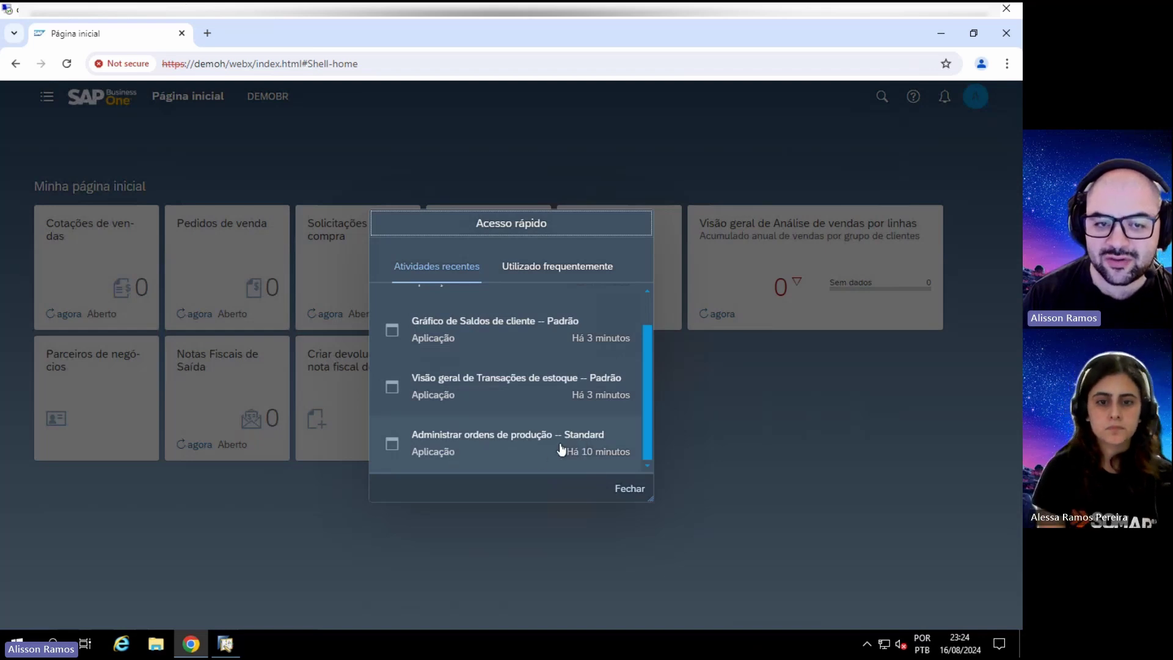
pyautogui.scroll(1, 566, 421)
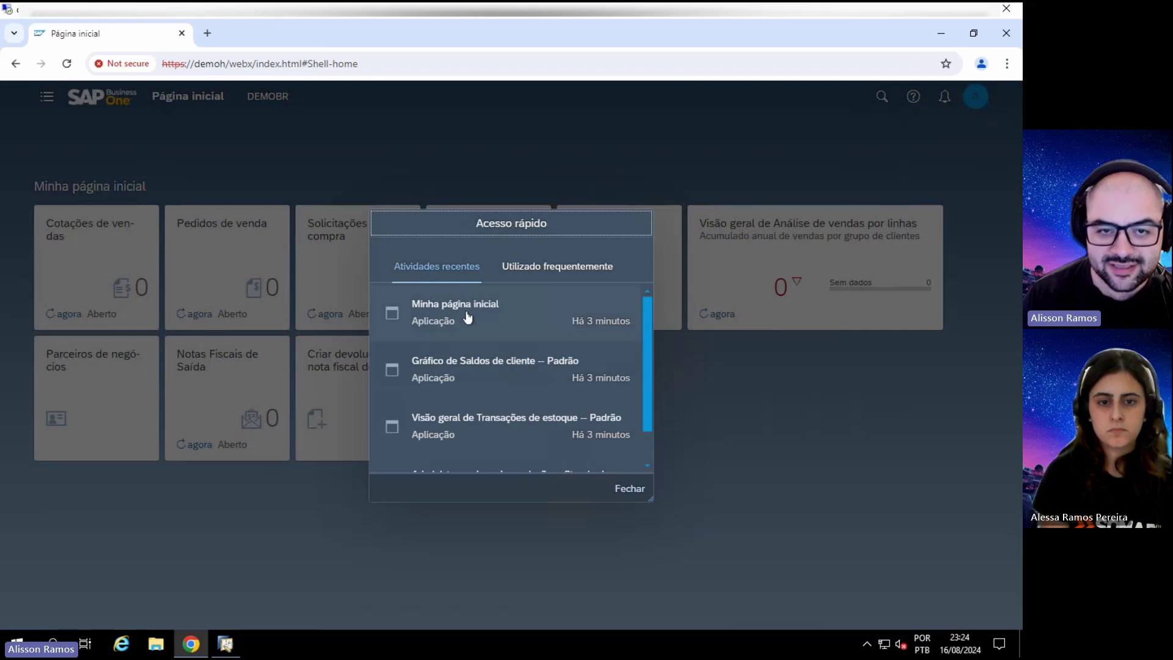
# Step: Switch to Utilizado frequentemente, enlarge the Acesso rápido dialog to show all entries, then close it
pyautogui.click(551, 269)
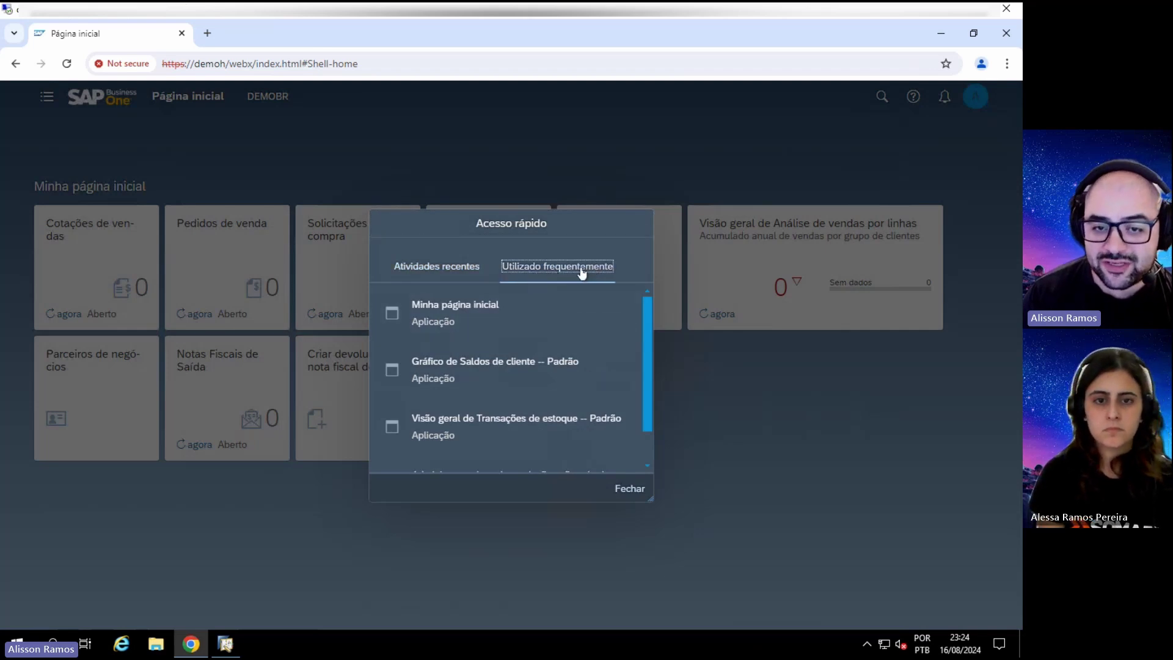
pyautogui.scroll(-1, 578, 311)
pyautogui.scroll(1, 570, 348)
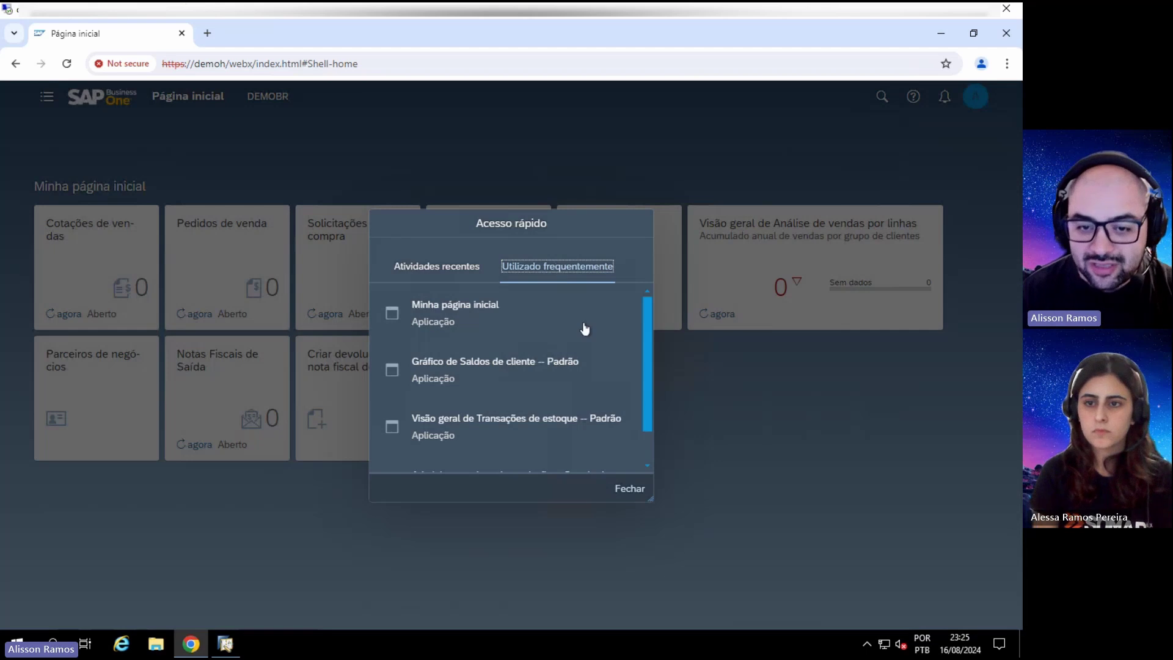
pyautogui.moveTo(651, 500); pyautogui.dragTo(700, 627)
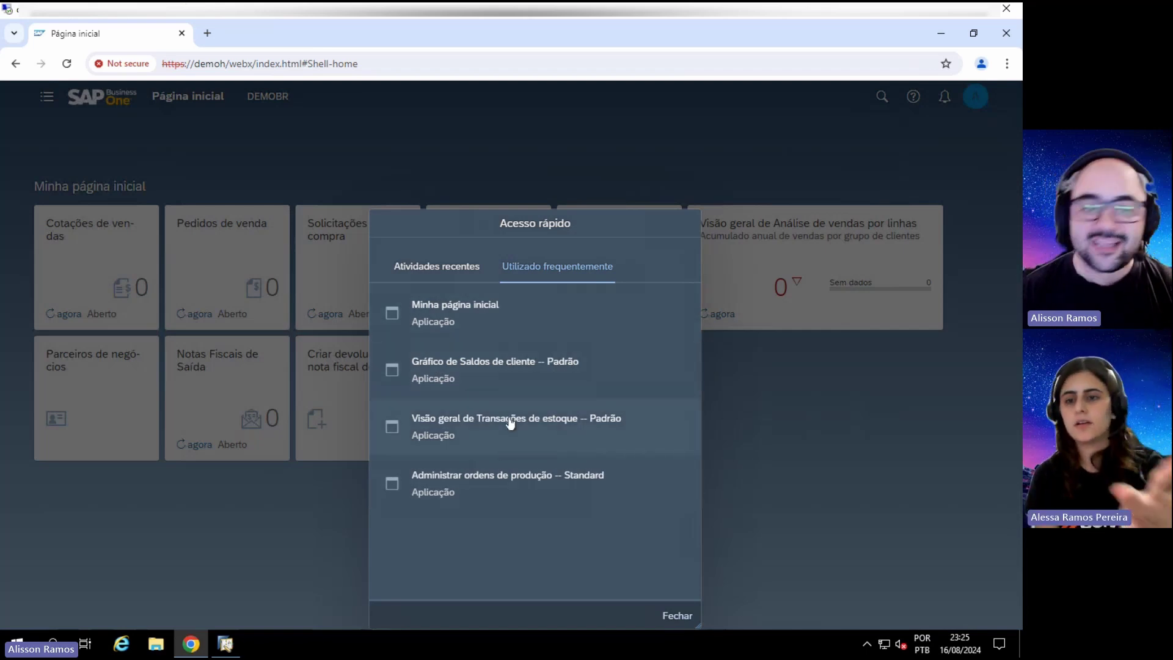
pyautogui.click(666, 616)
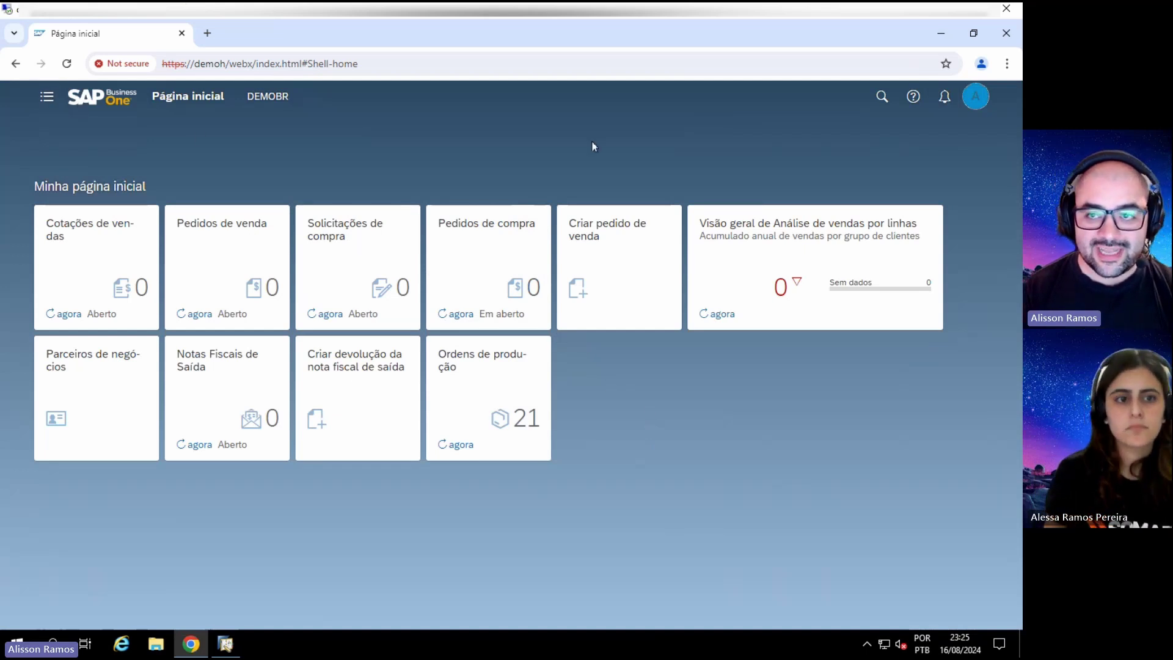
# Step: Open a blank Sales Order 251 from the Criar pedido de venda tile, then go to the desktop client
pyautogui.click(977, 103)
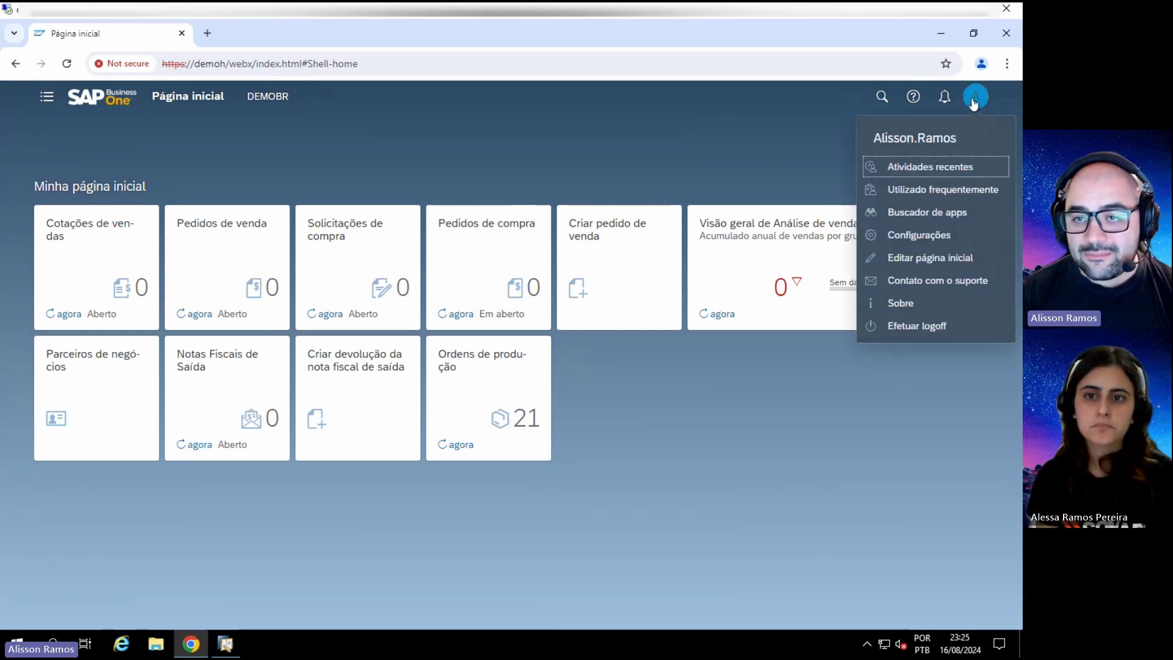
pyautogui.click(720, 499)
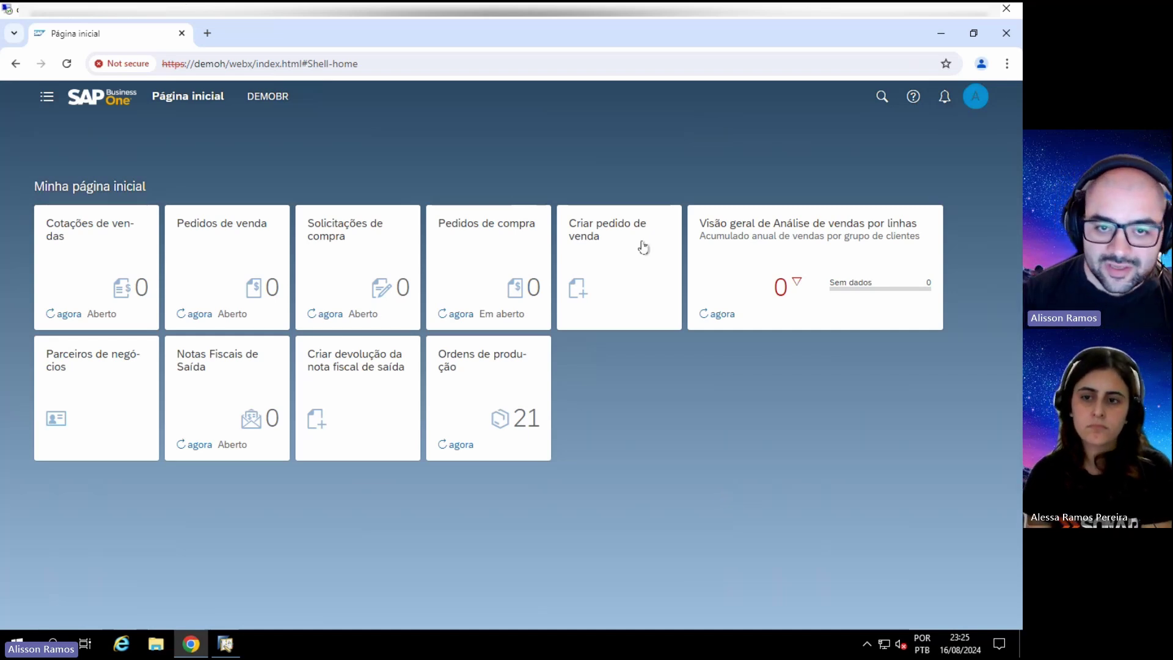
pyautogui.click(581, 266)
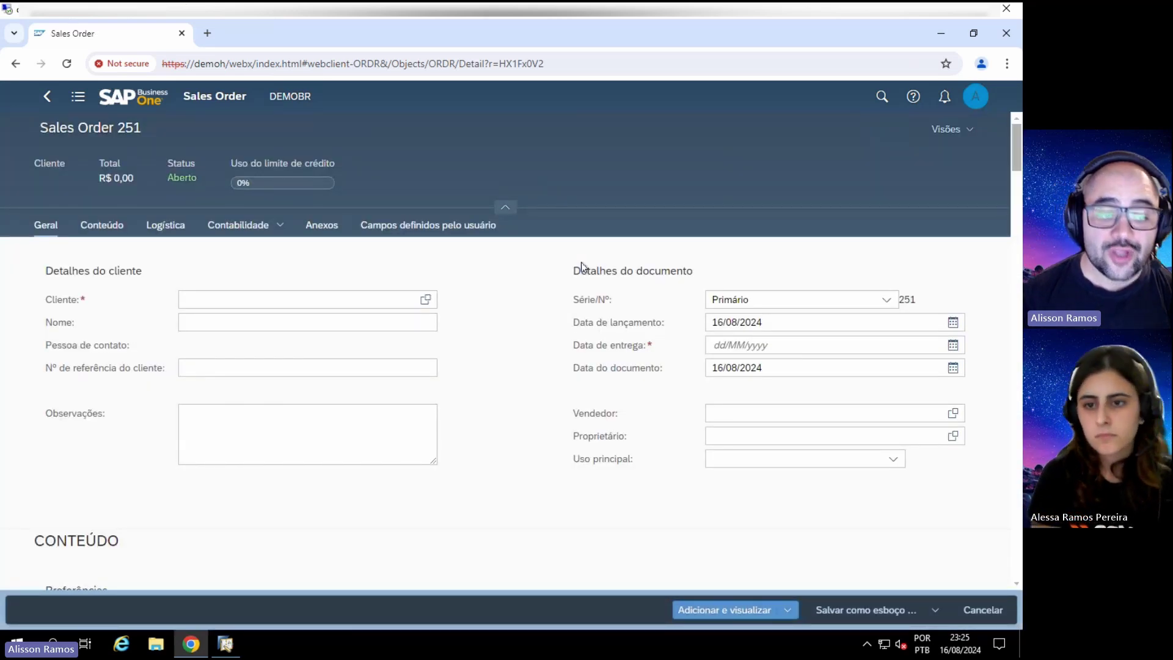
pyautogui.click(225, 643)
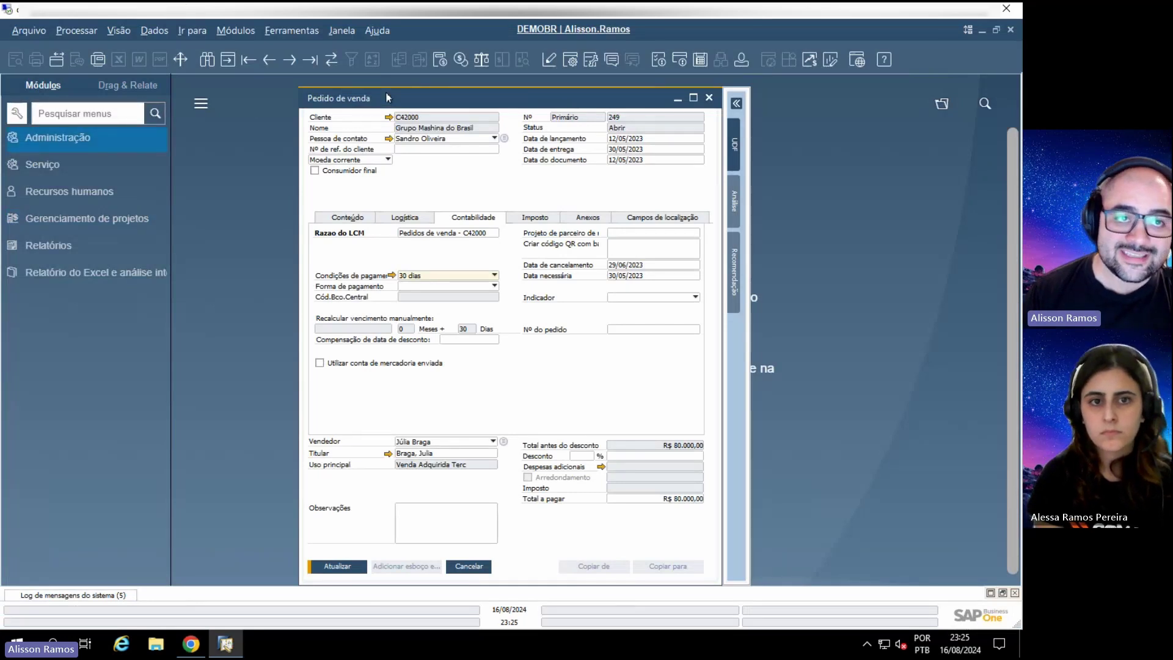
# Step: Discard the desktop sales order, open a new Pedido de venda in find mode, and return to Chrome
pyautogui.press('Escape')
pyautogui.click(457, 362)
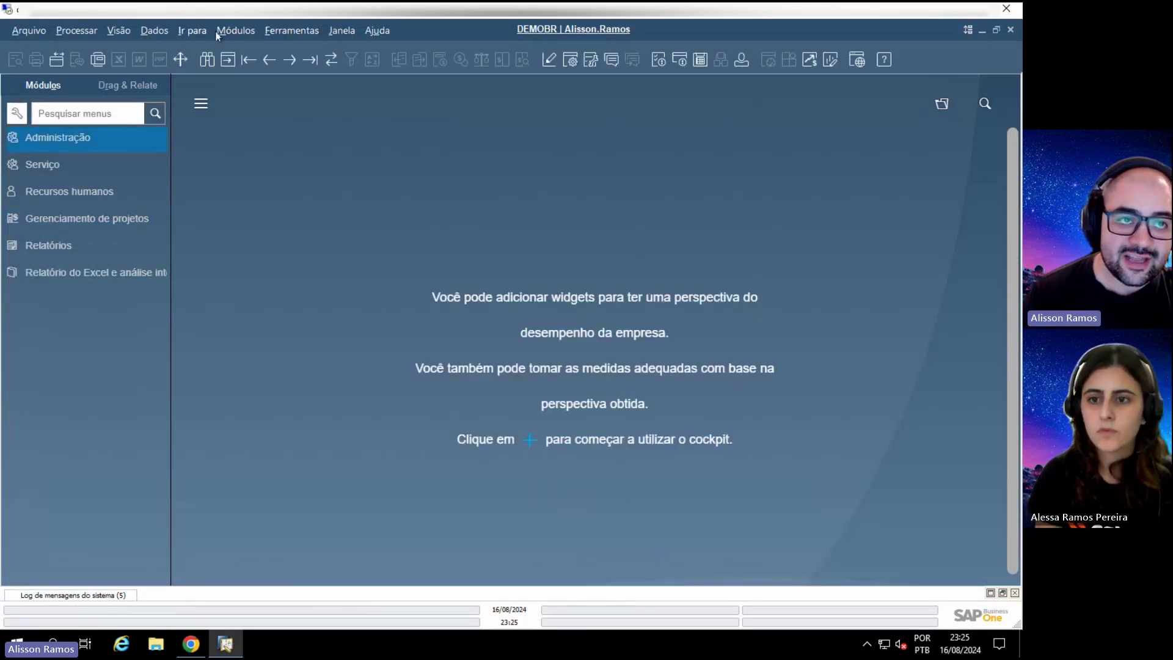
pyautogui.click(232, 32)
pyautogui.moveTo(274, 108)
pyautogui.click(530, 136)
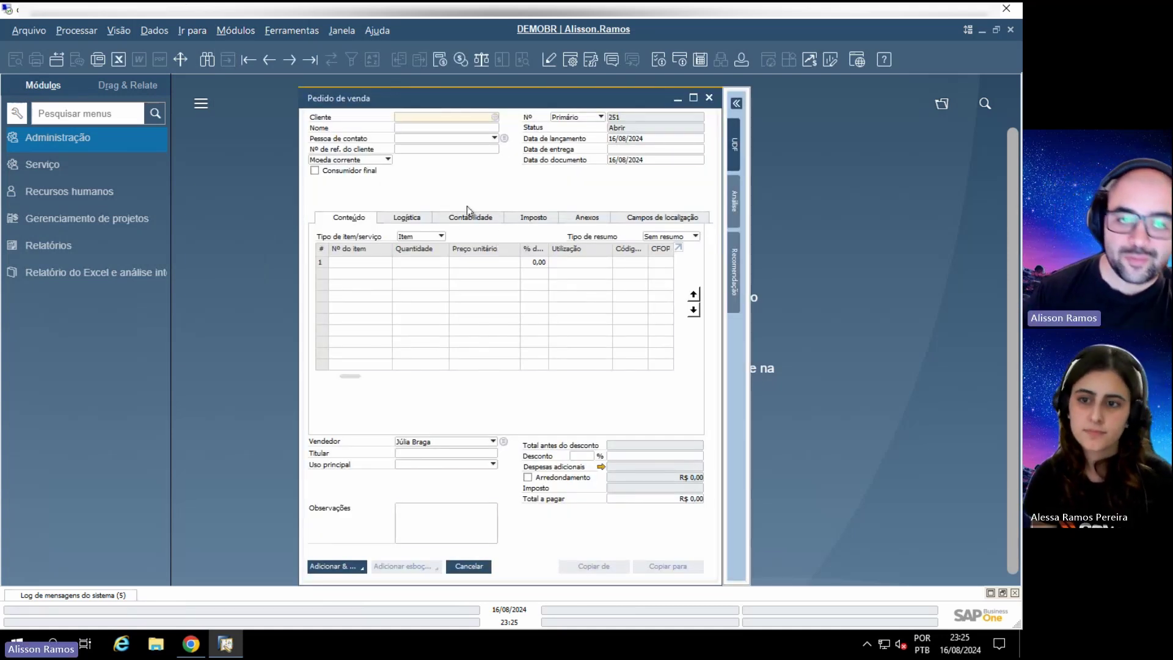
pyautogui.hotkey('ctrl', 'f')
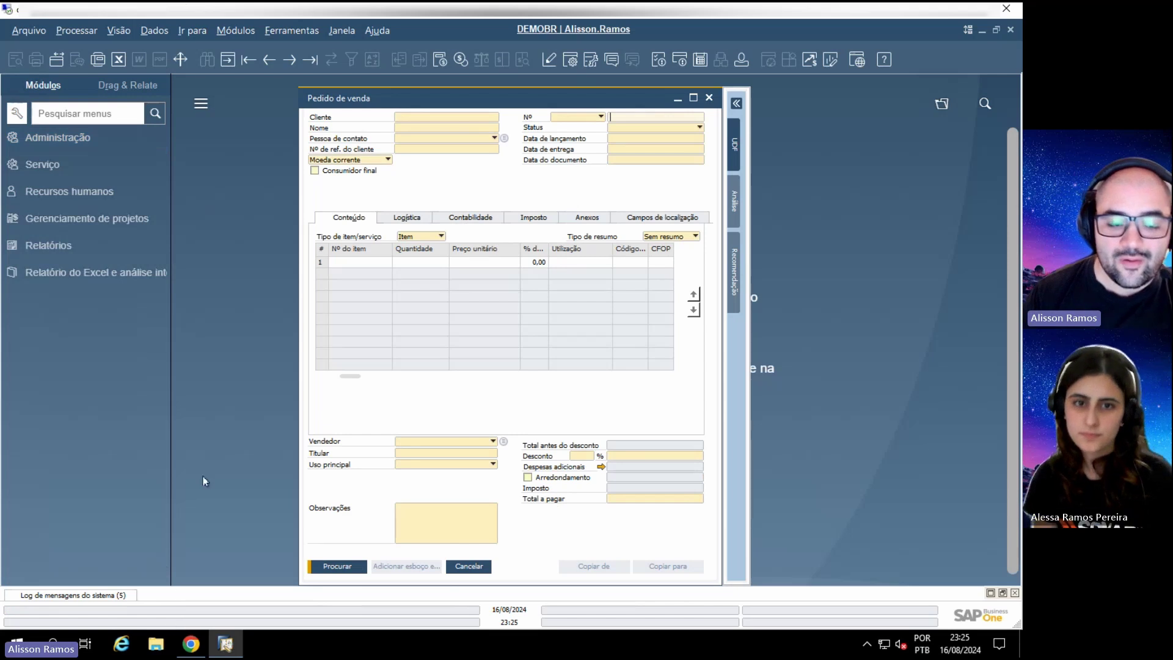
pyautogui.click(191, 643)
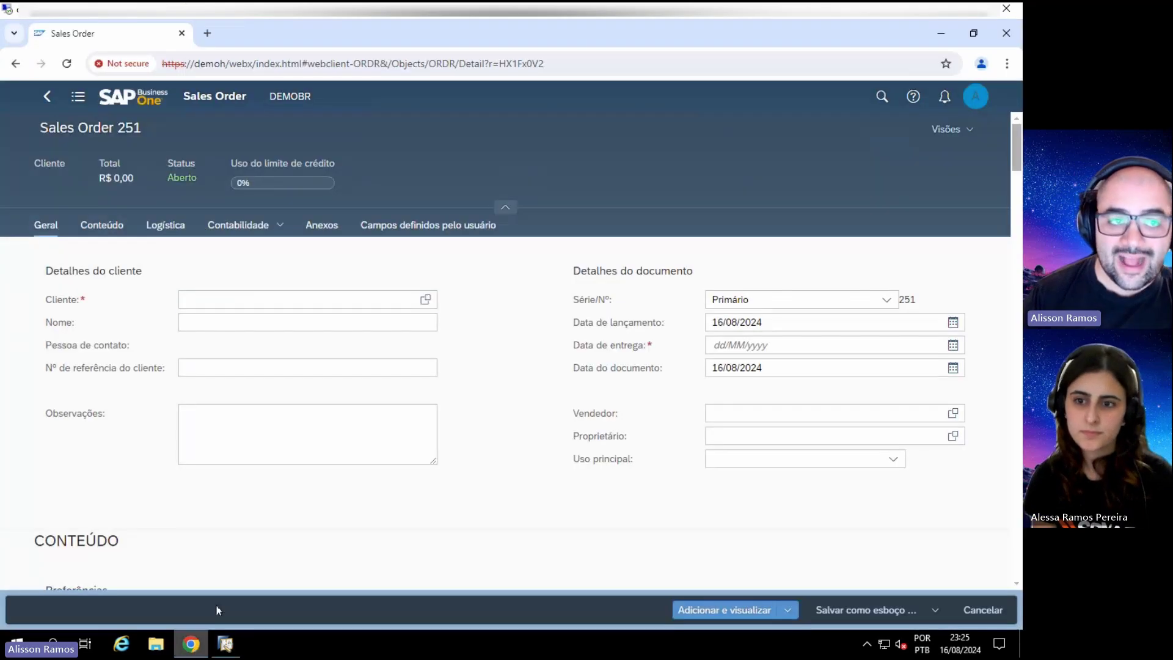
# Step: Start a new sales order from the home page and set customer C42000
pyautogui.click(47, 100)
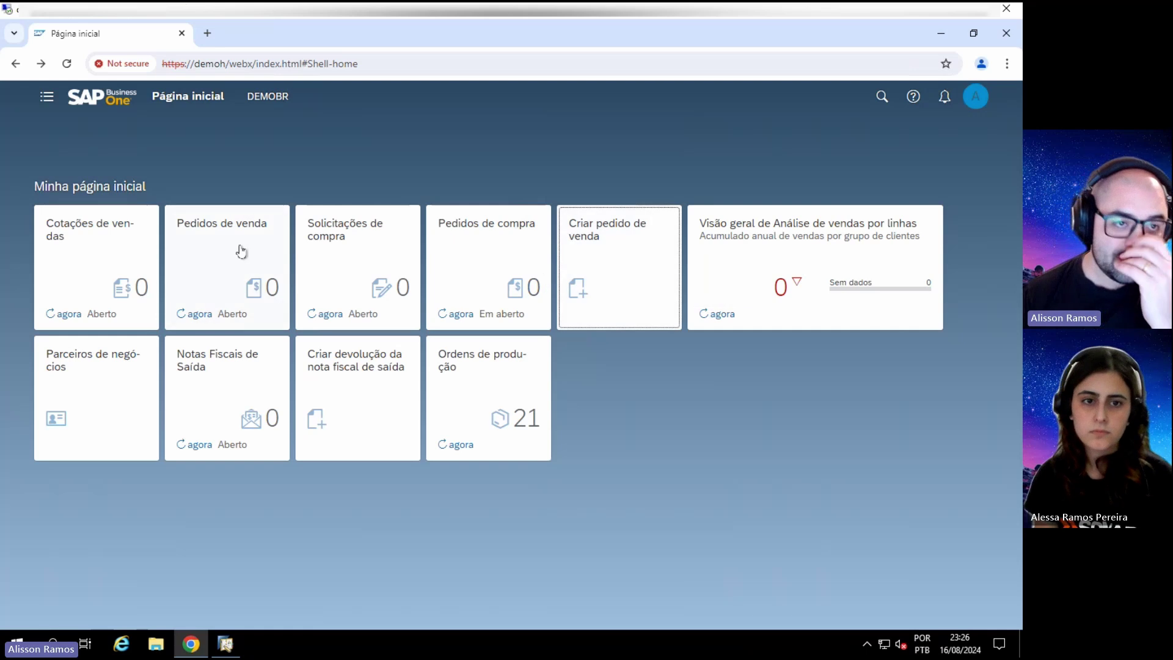
pyautogui.click(613, 262)
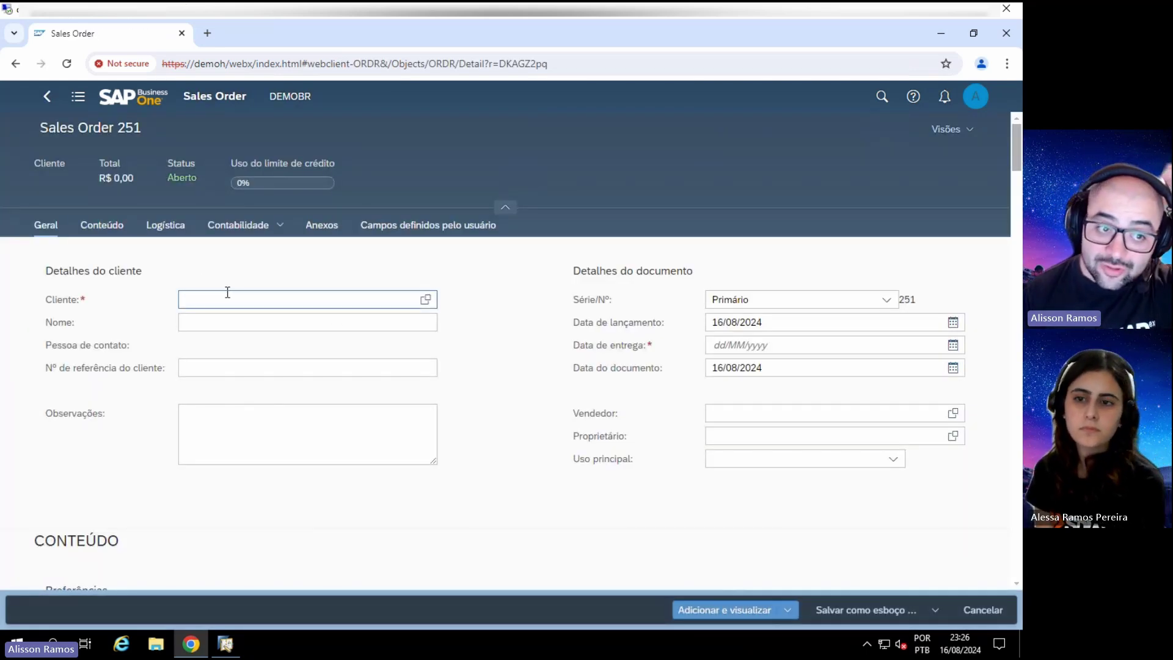
pyautogui.click(227, 293)
pyautogui.write('c42000')
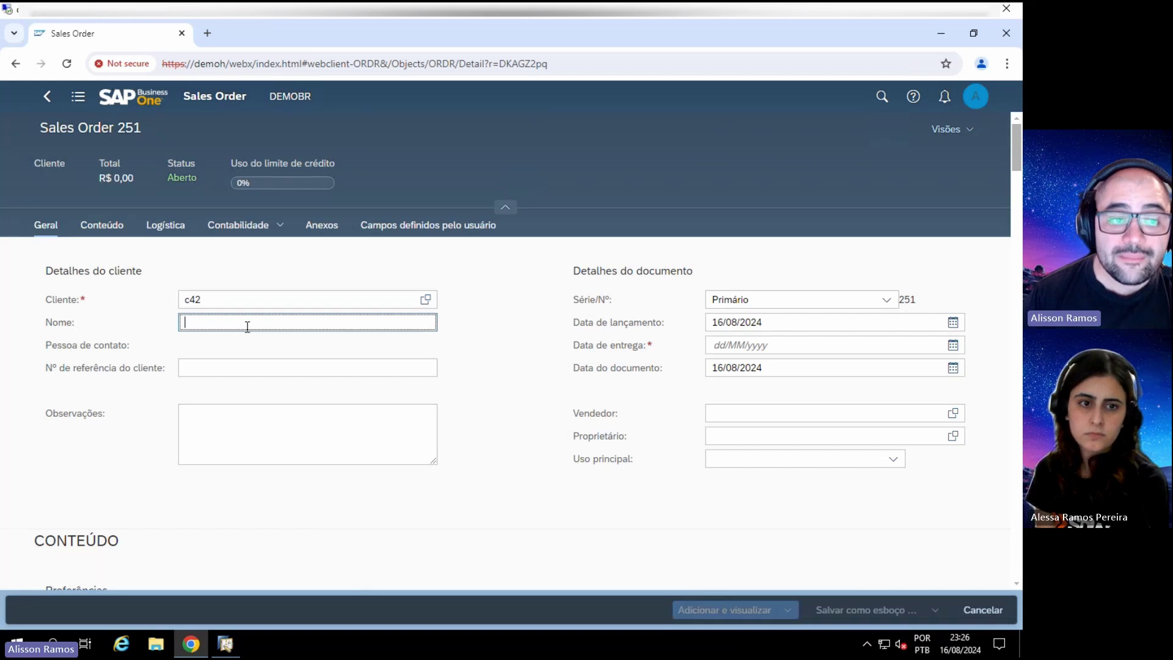
pyautogui.press('Tab')
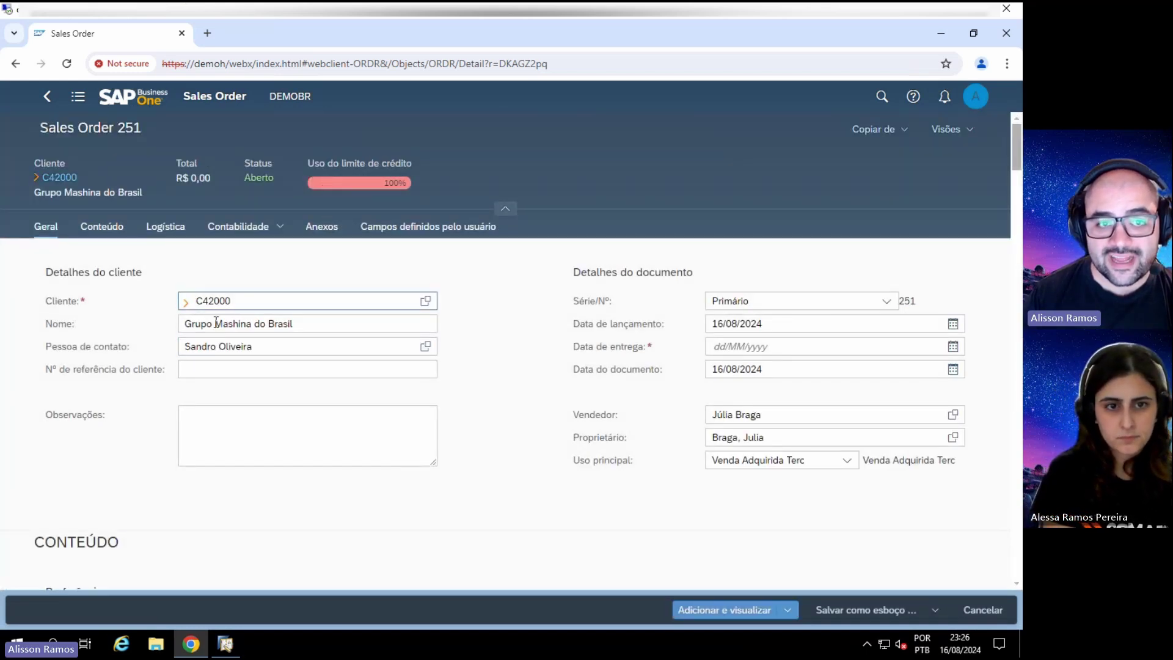
pyautogui.click(218, 367)
pyautogui.click(296, 432)
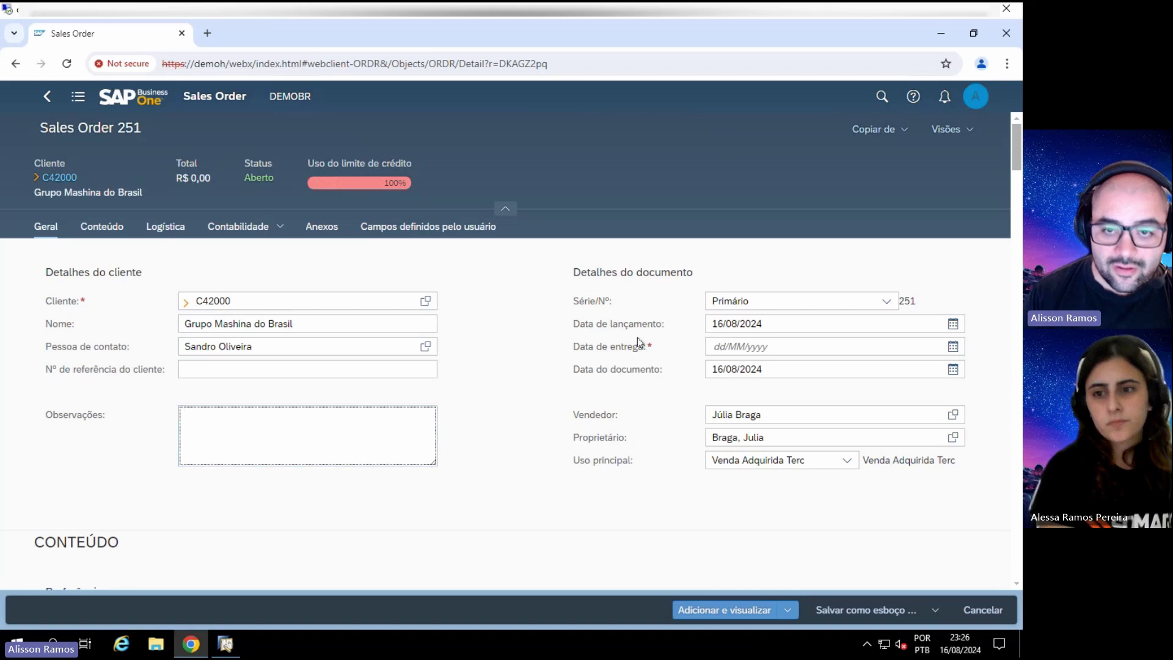
# Step: Set the delivery date to 30/08/2024 and scroll down to the order contents
pyautogui.click(767, 346)
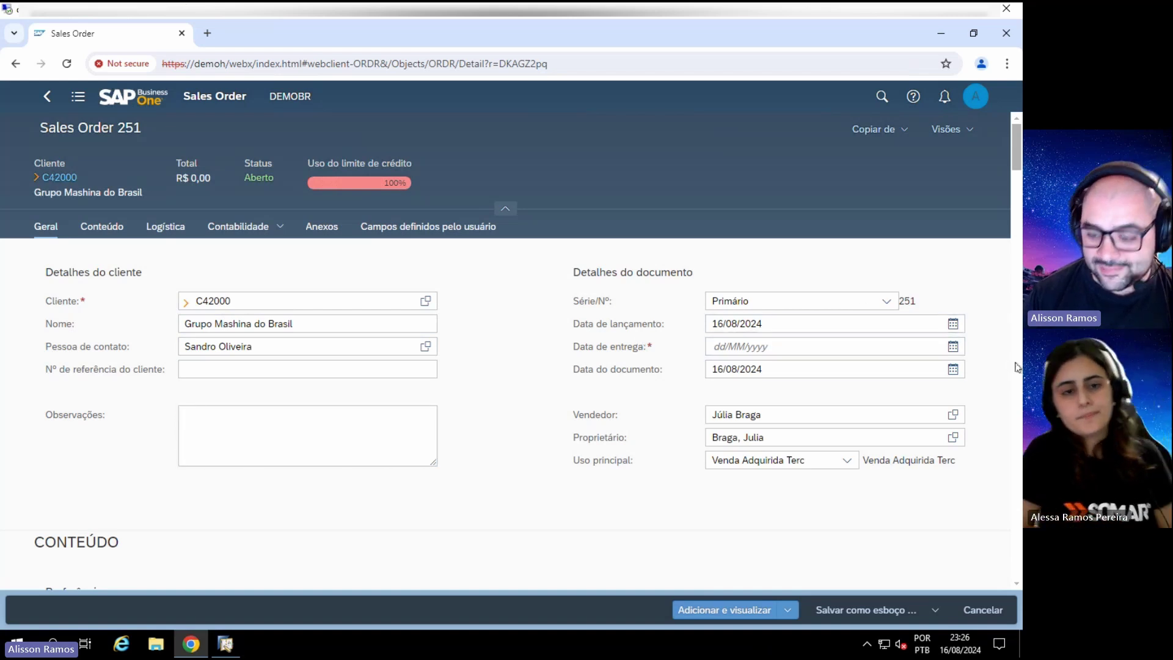
pyautogui.write('3008')
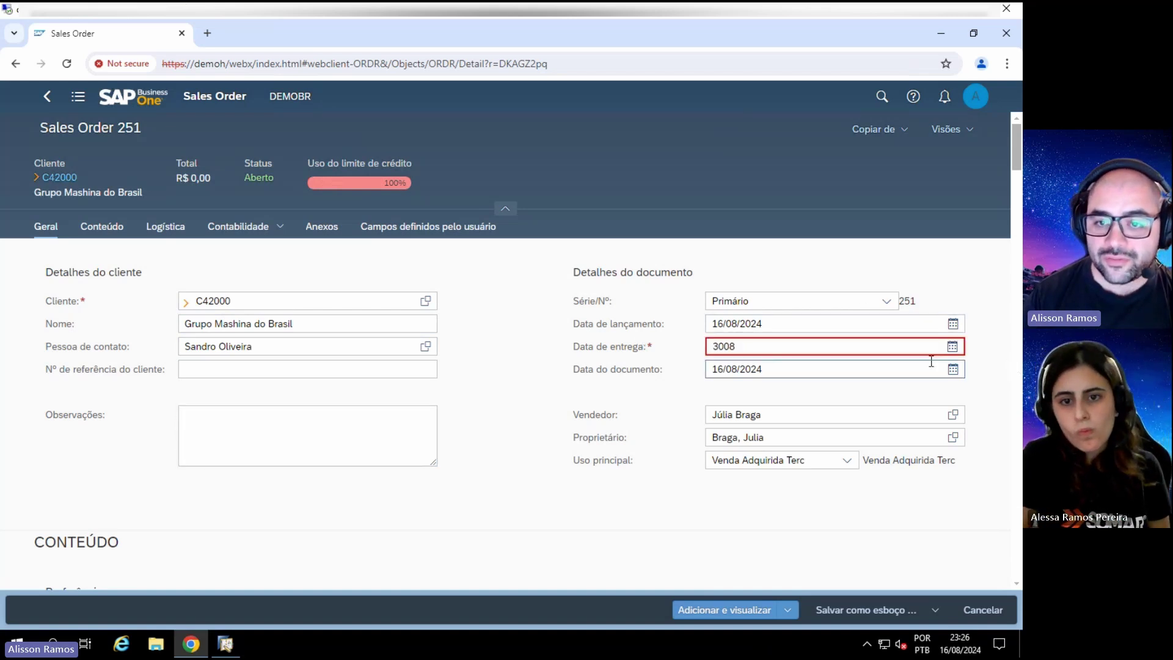
pyautogui.press('BackSpace')
pyautogui.press('BackSpace')
pyautogui.write('/0')
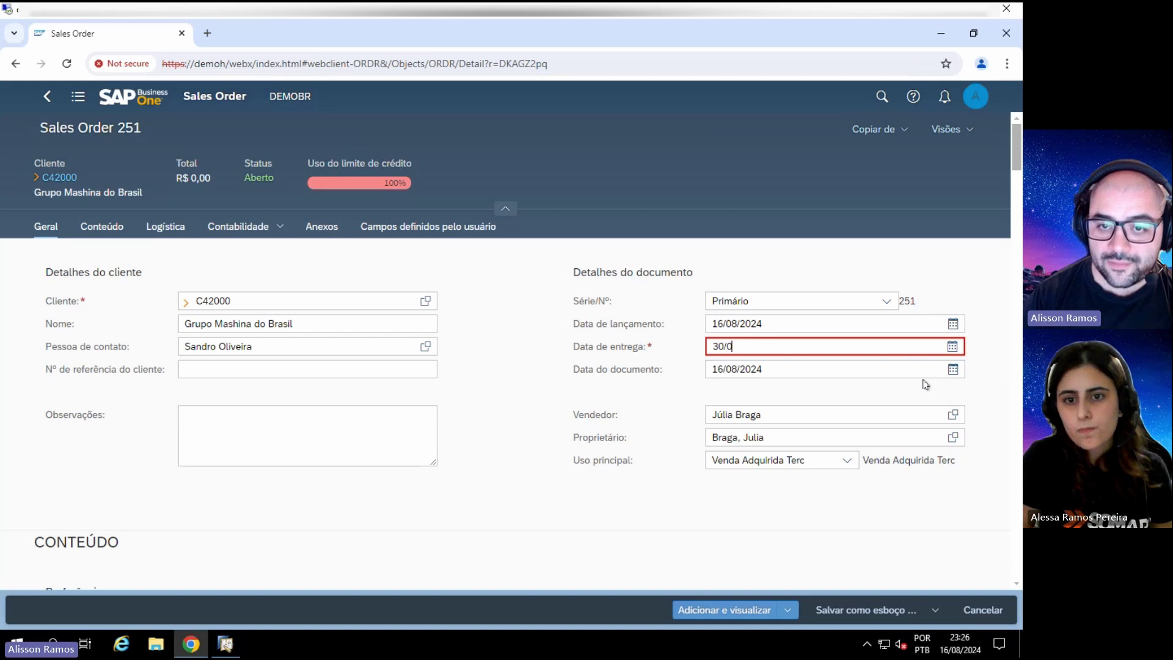
pyautogui.write('8')
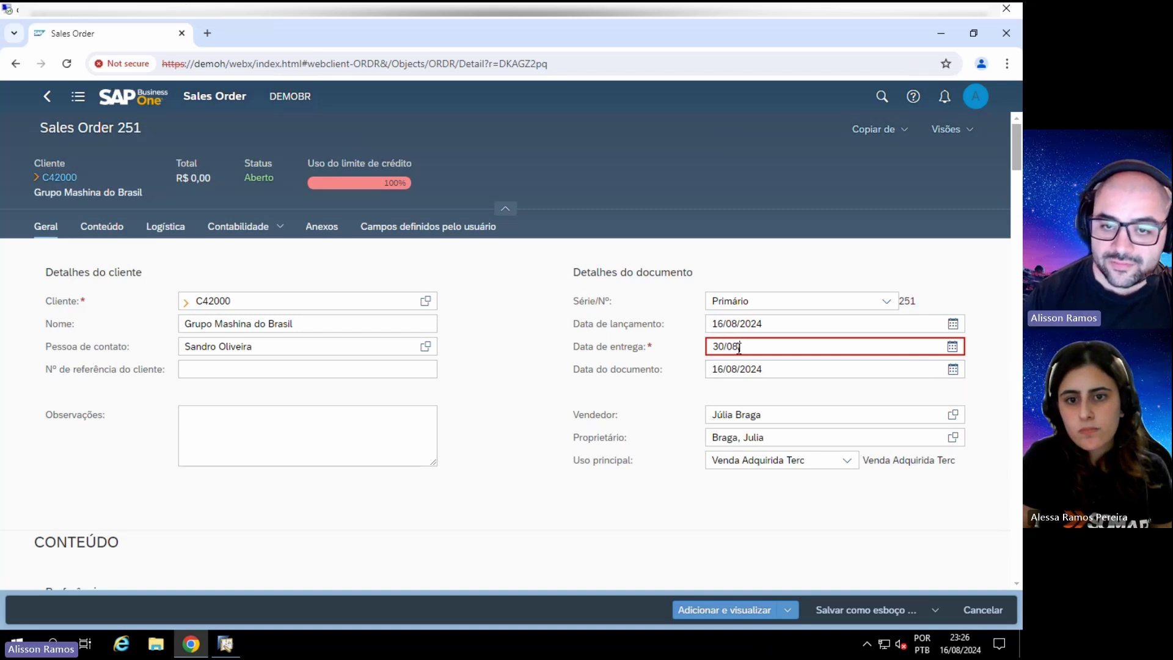
pyautogui.write('/2024')
pyautogui.press('Tab')
pyautogui.scroll(-2, 490, 370)
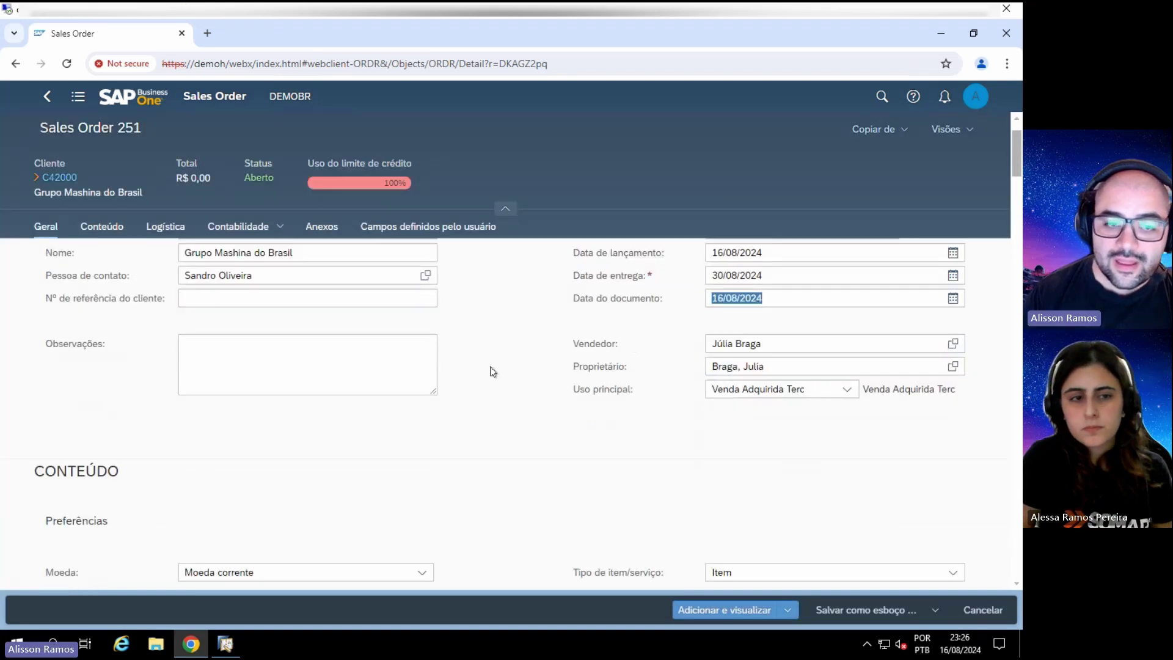
pyautogui.scroll(-2, 248, 356)
pyautogui.scroll(-4, 230, 367)
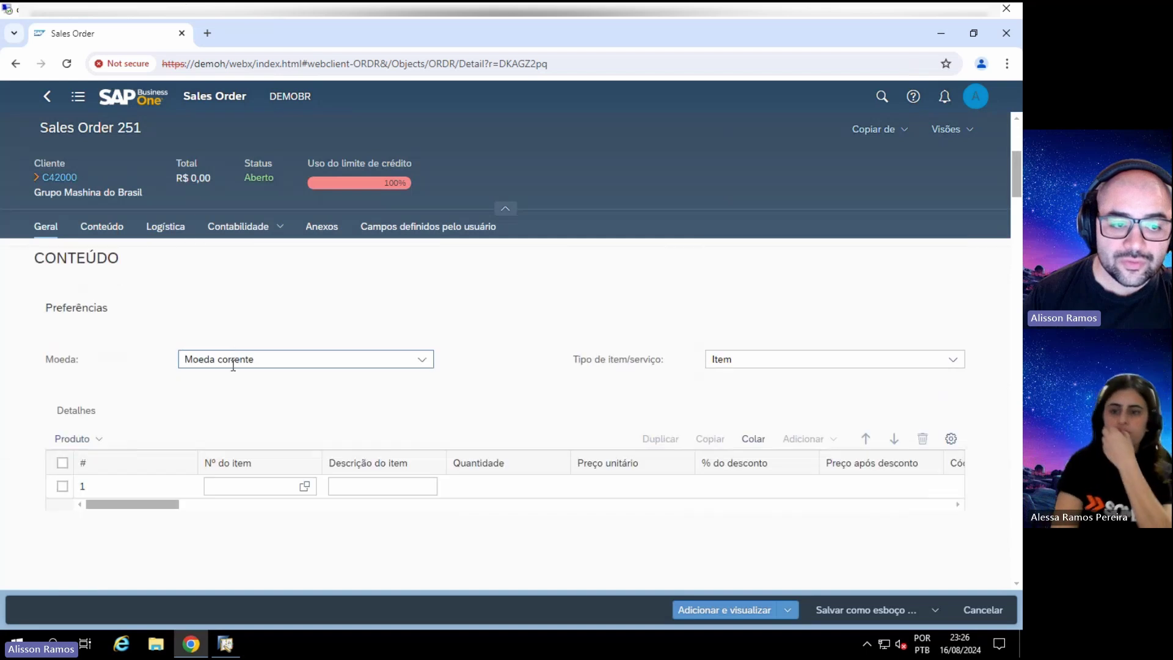
# Step: Enter PA001(L) Produto Acabado on line 1: quantity 1, R$ 18,75, tax code 5102-001
pyautogui.click(247, 415)
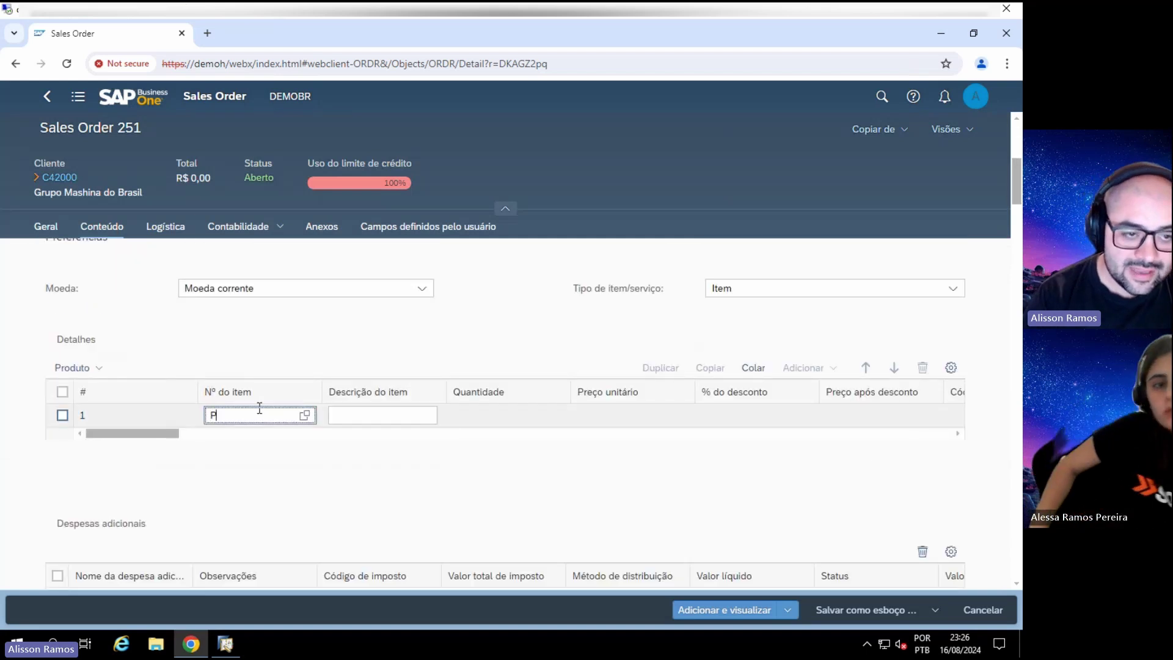
pyautogui.write('PA001(LL)')
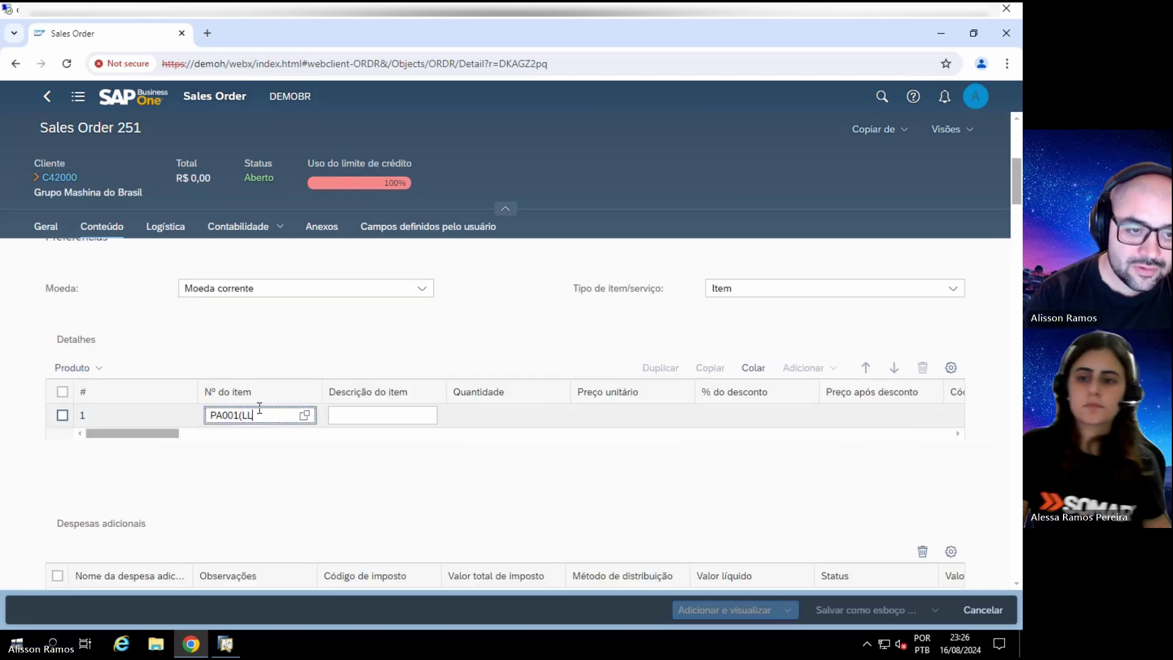
pyautogui.press('Tab')
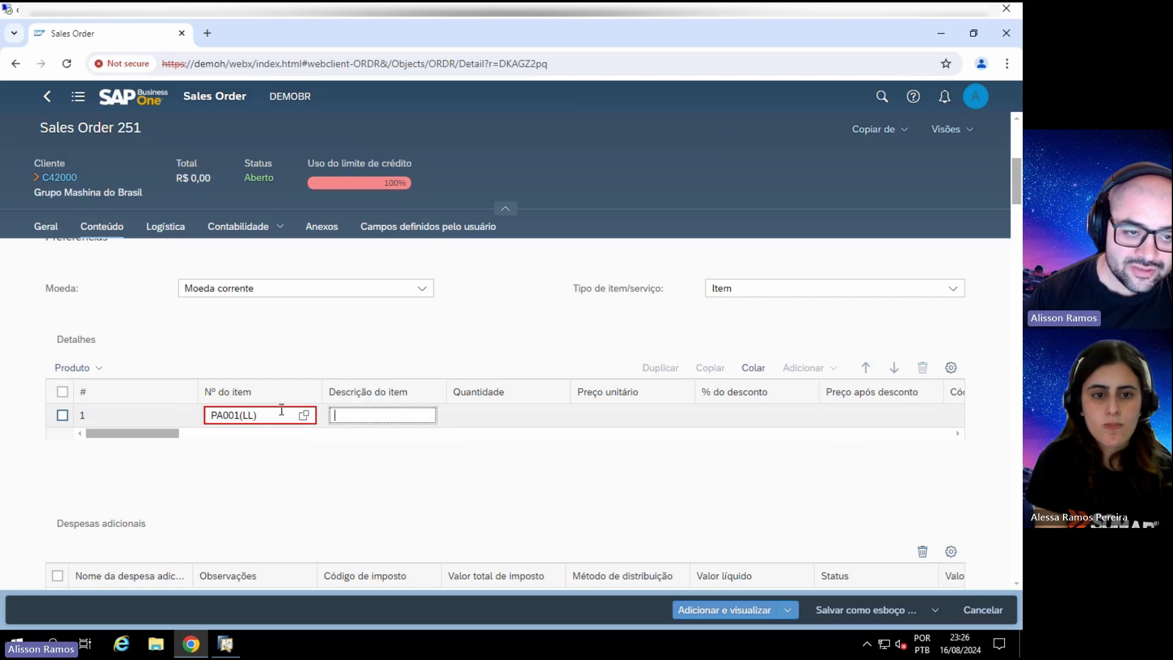
pyautogui.click(276, 414)
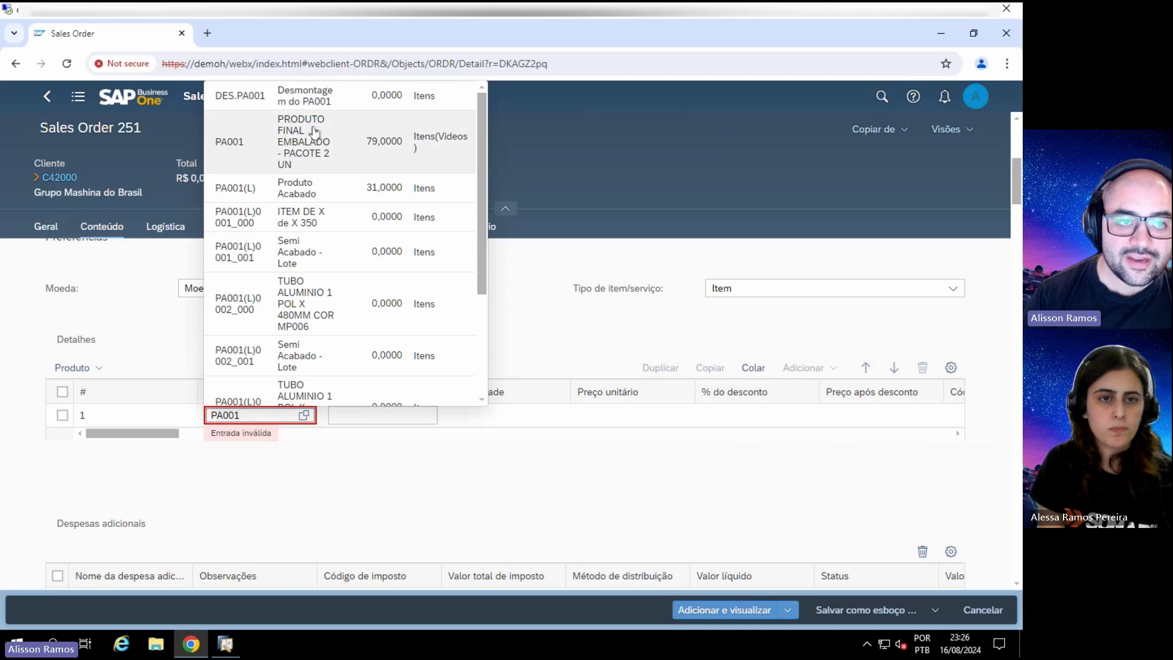
pyautogui.click(304, 190)
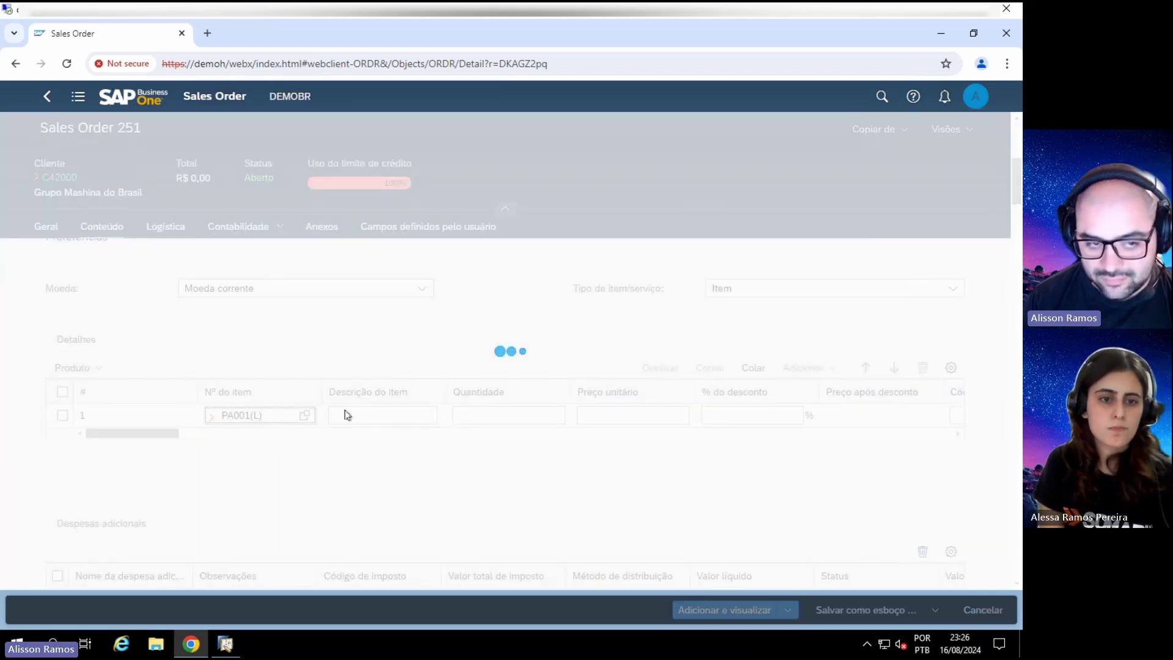
pyautogui.moveTo(201, 396); pyautogui.dragTo(105, 397)
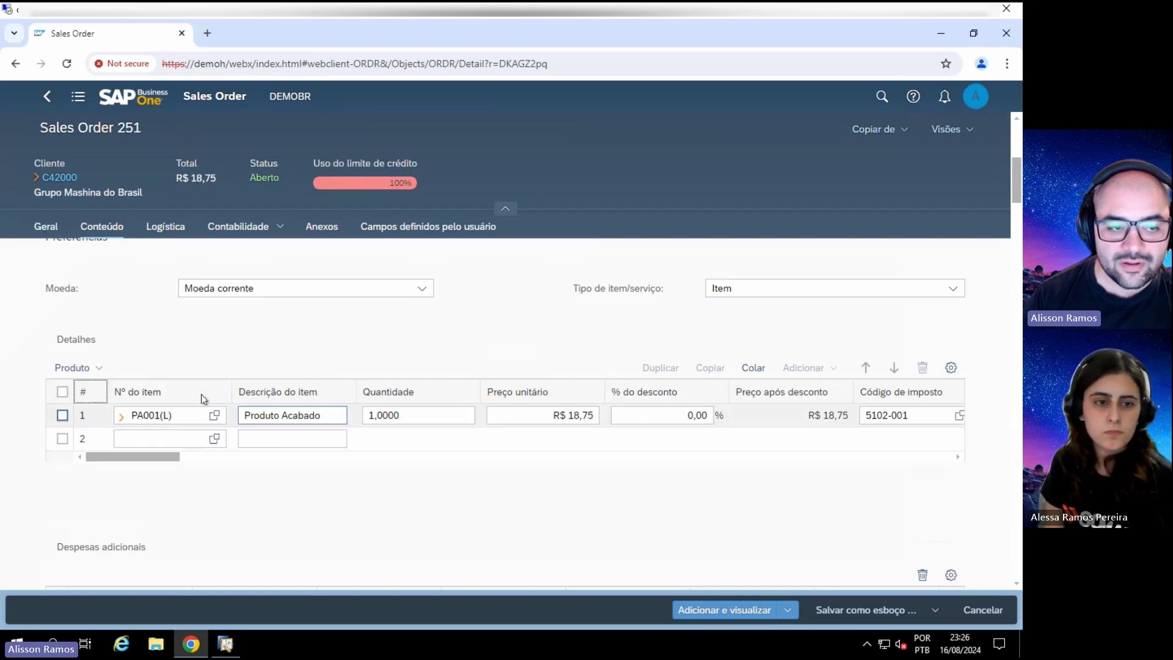
pyautogui.click(418, 418)
pyautogui.press('Tab')
pyautogui.press('Tab')
pyautogui.press('Tab')
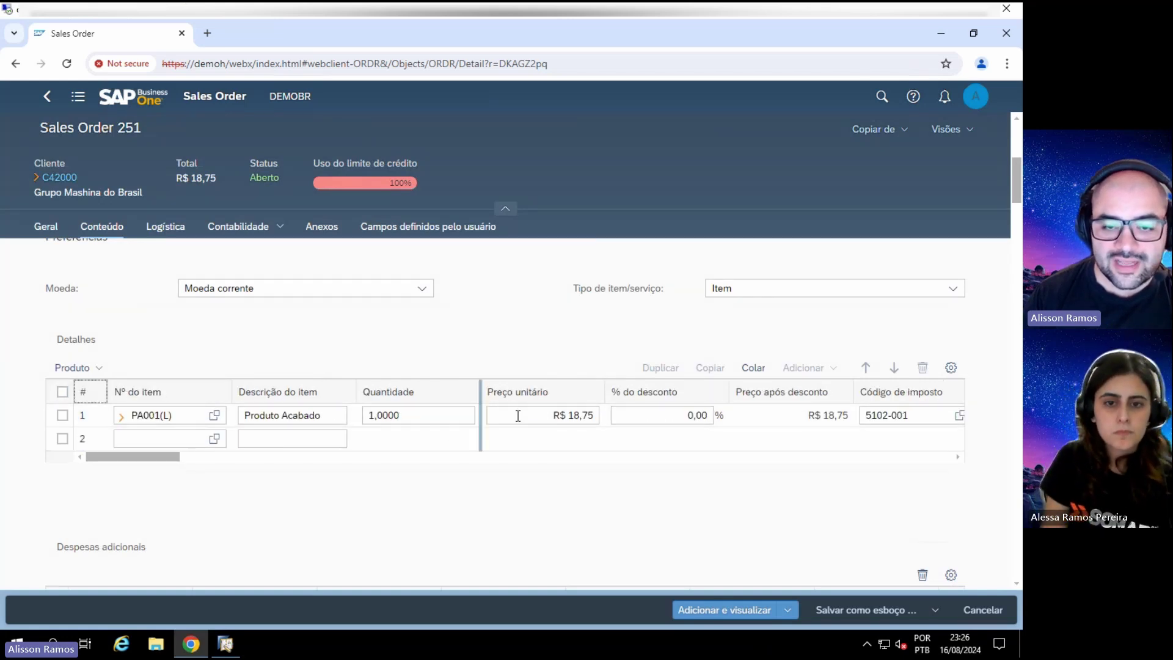
pyautogui.click(152, 458)
pyautogui.moveTo(152, 458); pyautogui.dragTo(943, 461)
# Step: Hide the multiple-batches, batch attribute 1-3, batch number 1-2 and pmx base columns
pyautogui.click(950, 367)
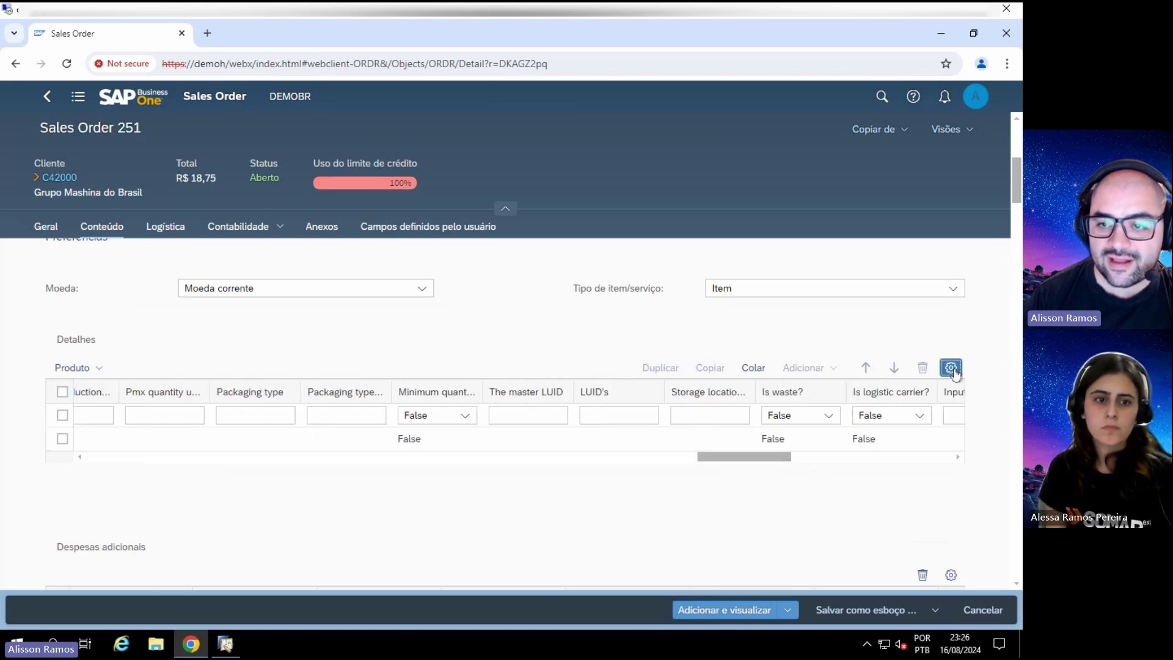
pyautogui.scroll(-20, 353, 296)
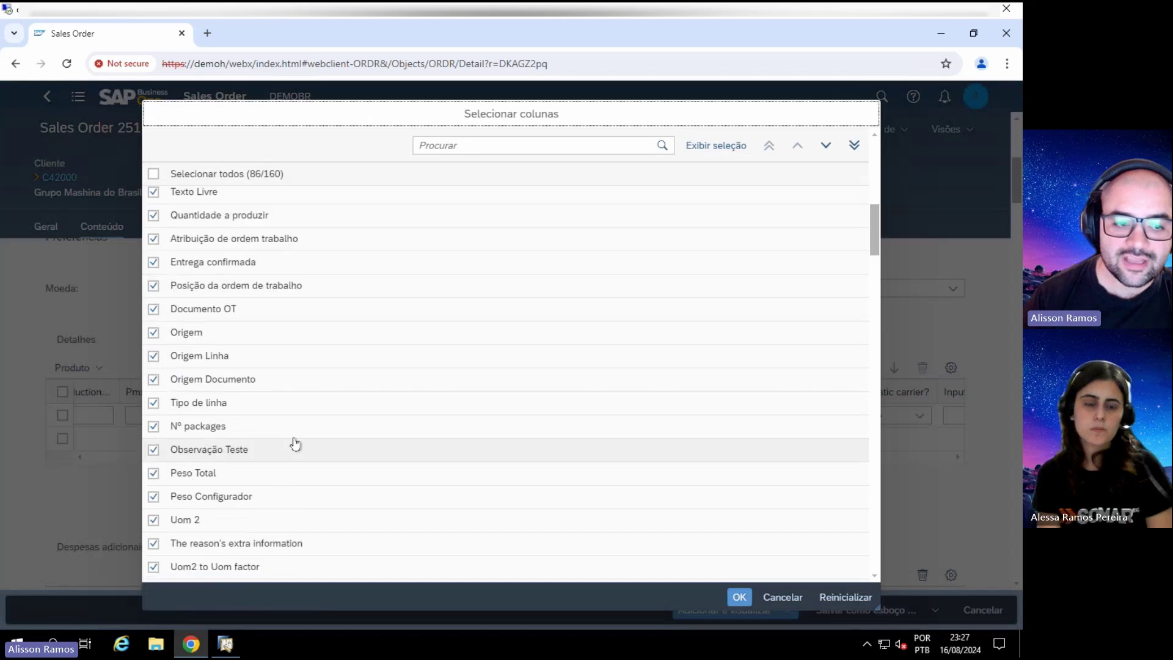
pyautogui.scroll(20, 163, 342)
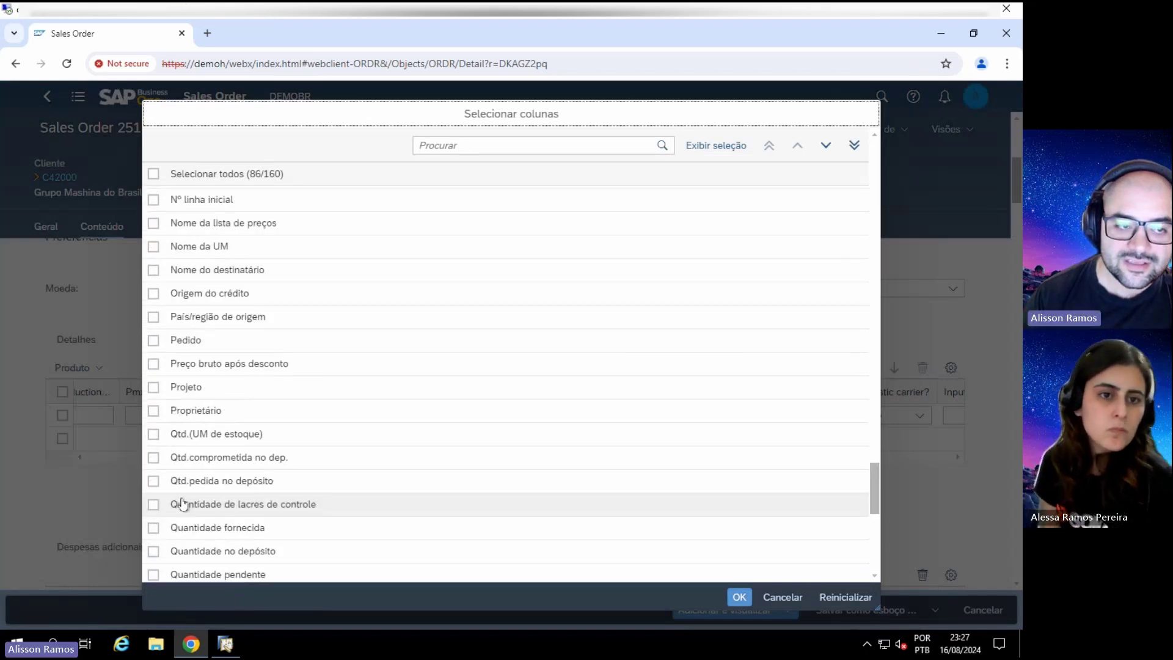
pyautogui.scroll(-2, 175, 500)
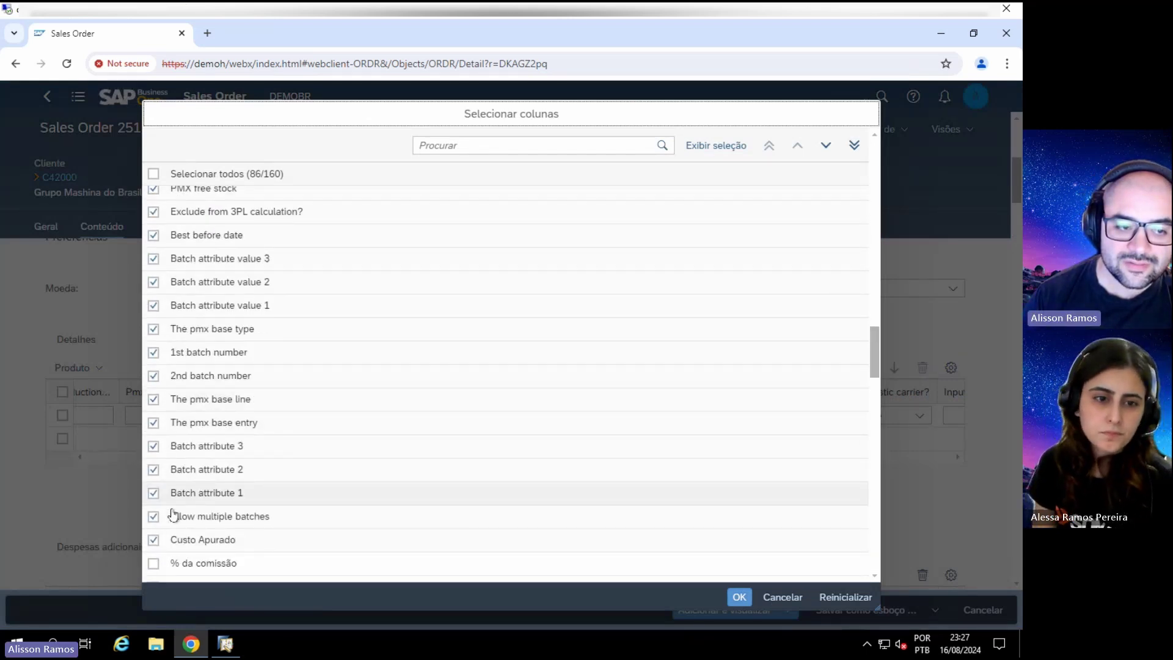
pyautogui.click(153, 445)
pyautogui.click(154, 421)
pyautogui.click(153, 397)
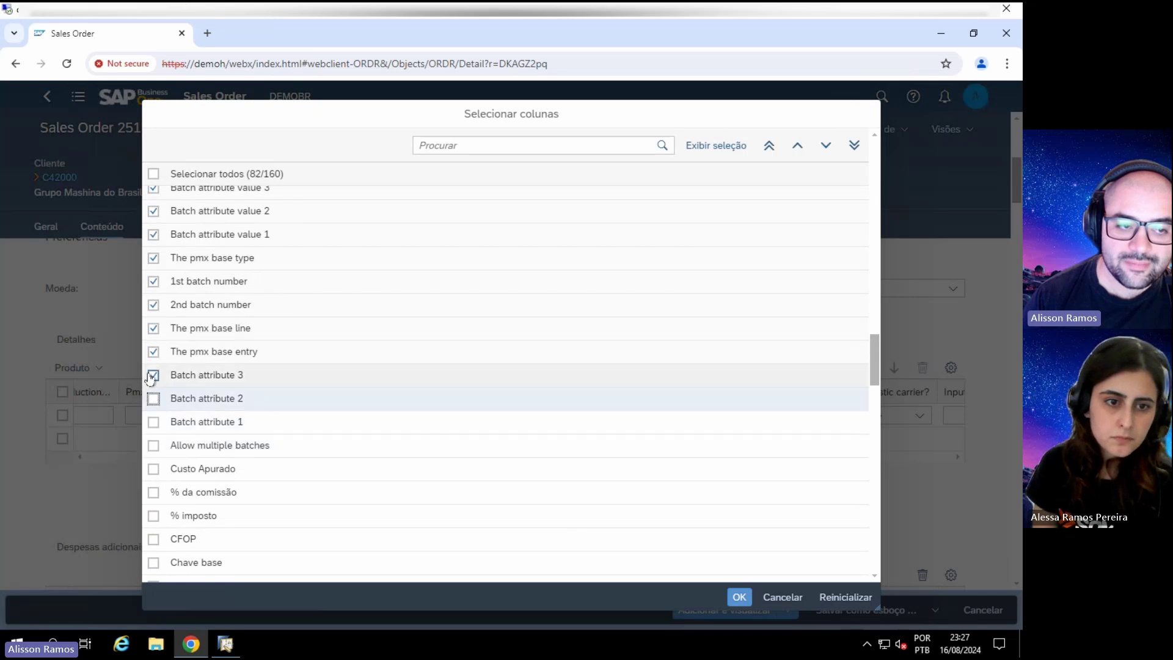
pyautogui.click(153, 375)
pyautogui.click(153, 352)
pyautogui.click(153, 258)
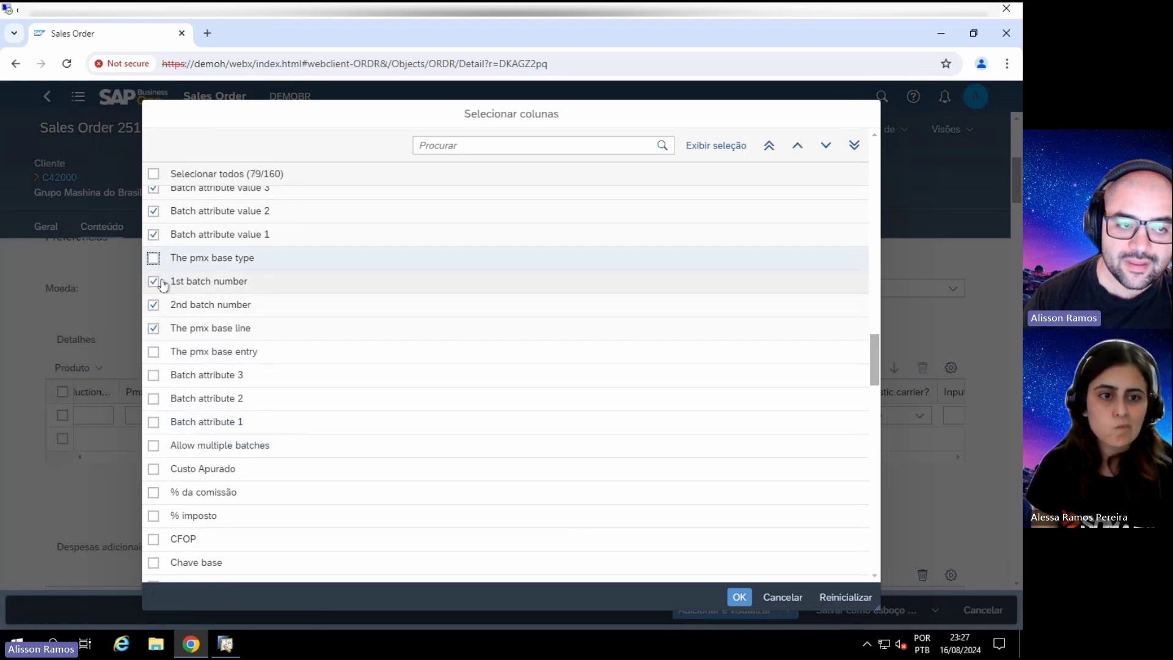
pyautogui.click(153, 281)
pyautogui.click(153, 304)
pyautogui.click(153, 328)
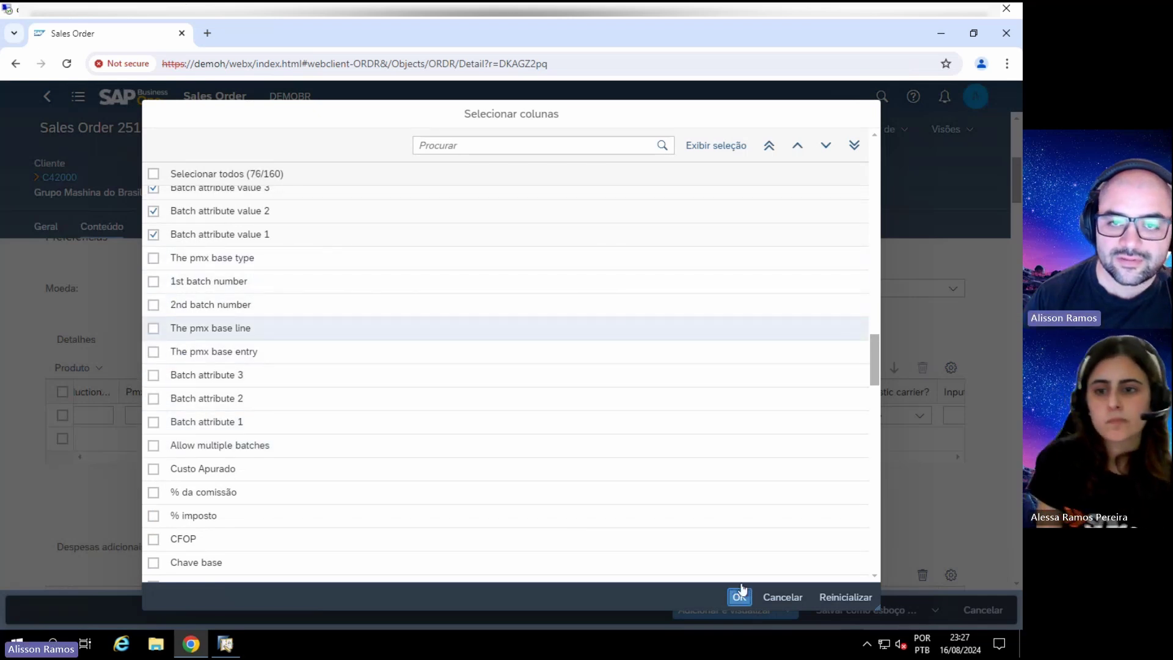
pyautogui.click(739, 597)
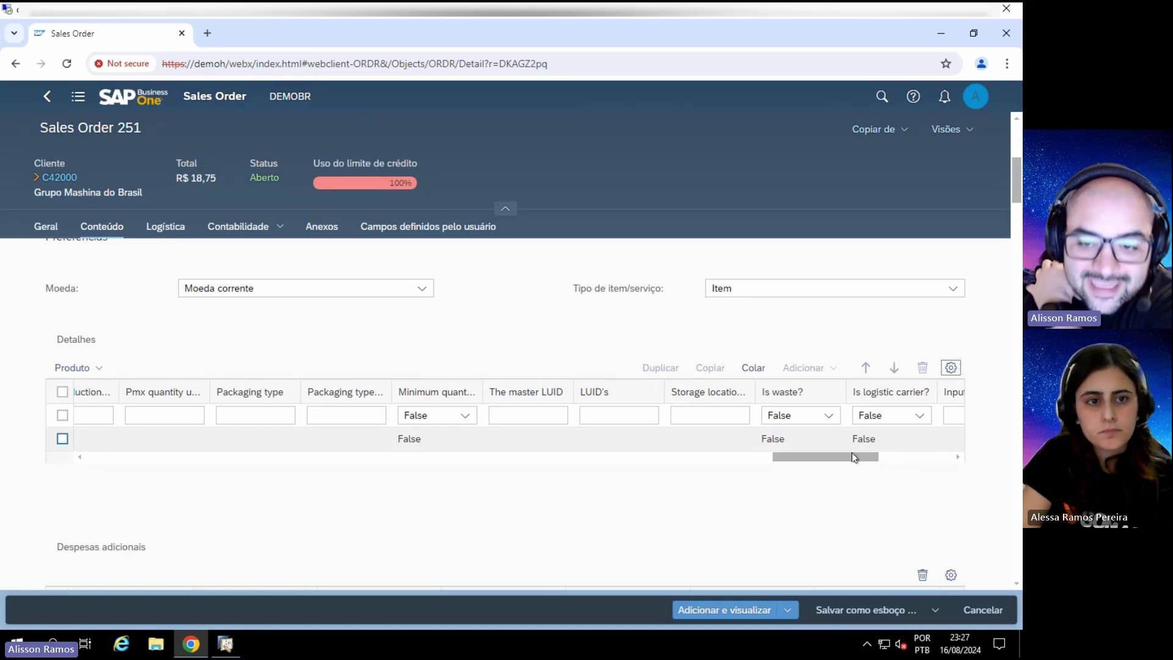
# Step: Attempt to paste lines into the table with Ctrl+V, then mark the first order line
pyautogui.moveTo(851, 457); pyautogui.dragTo(15, 445)
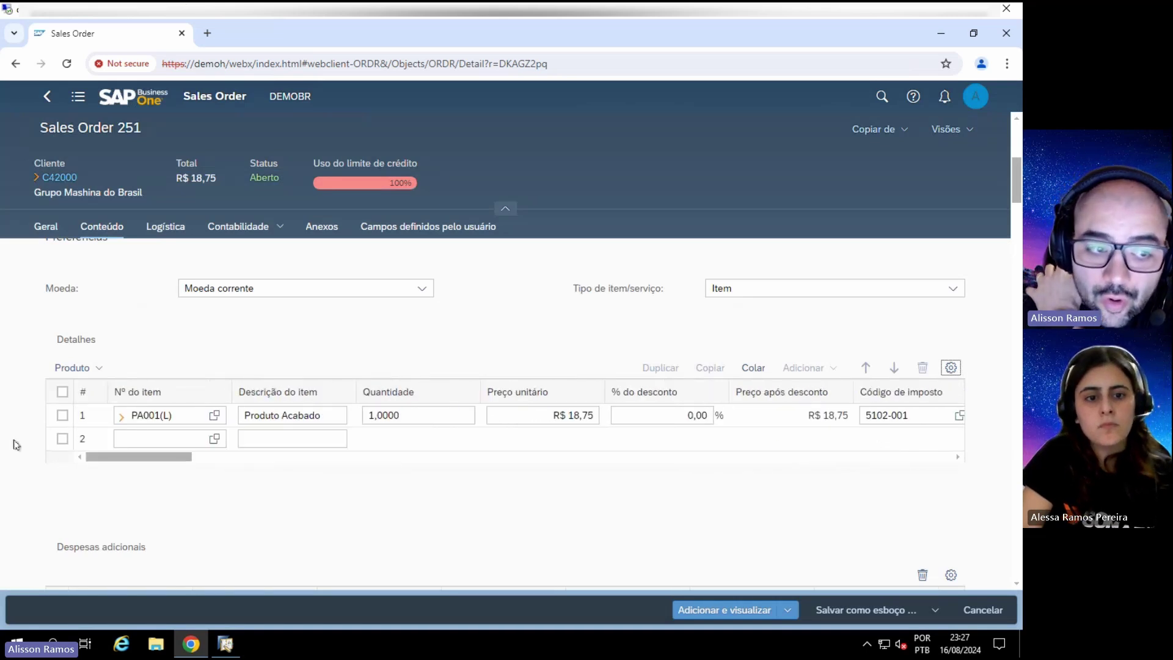
pyautogui.click(753, 367)
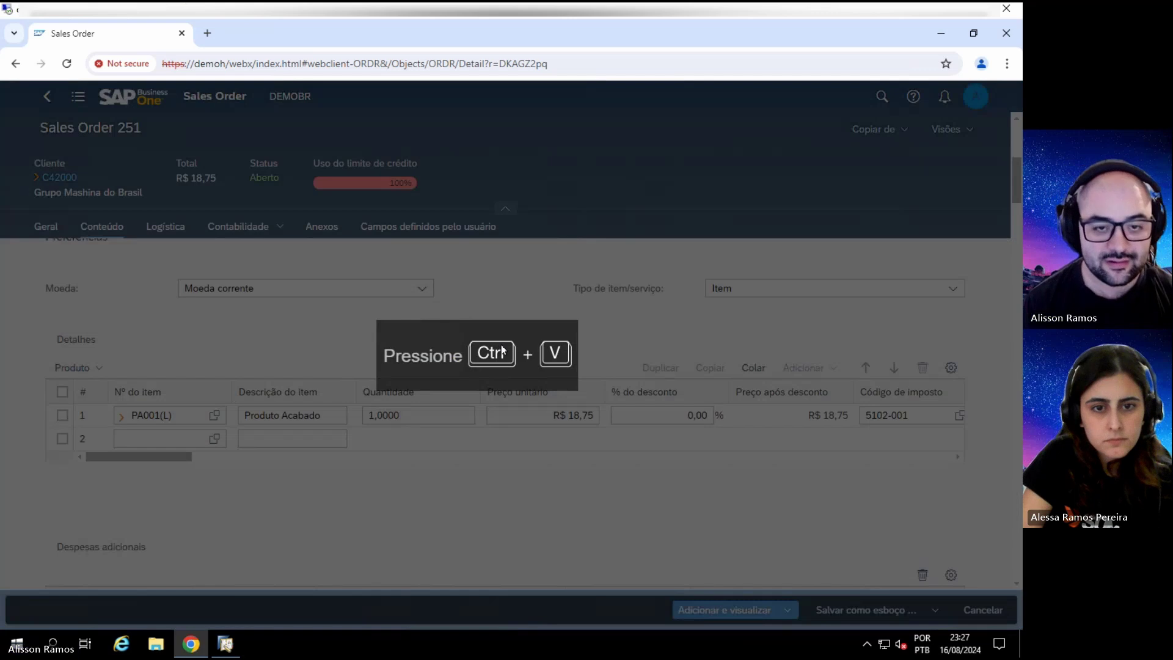
pyautogui.hotkey('ctrl', 'v')
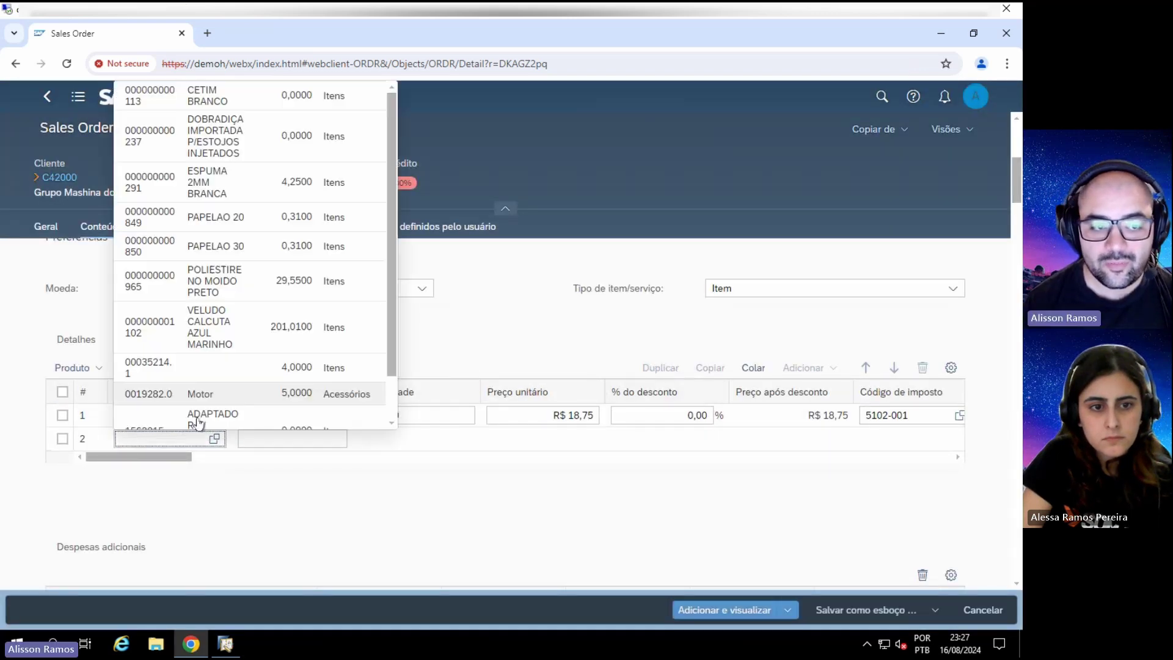
pyautogui.click(62, 415)
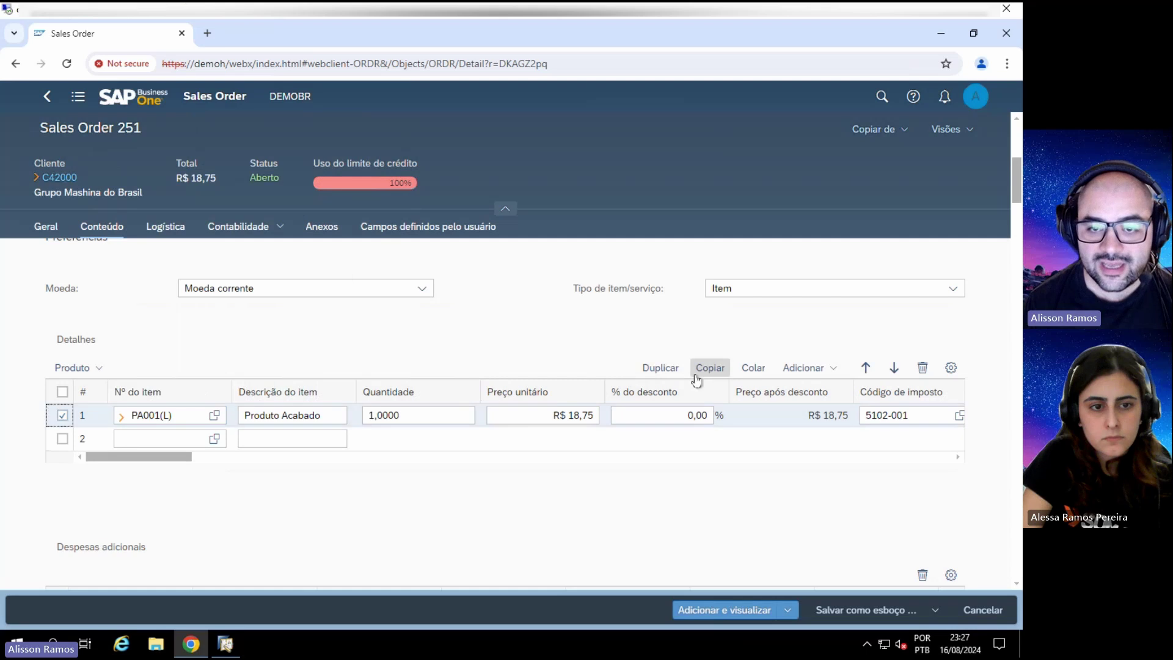
# Step: Duplicate the PA001(L) line into a second line, bringing the total to R$ 37,50
pyautogui.click(659, 367)
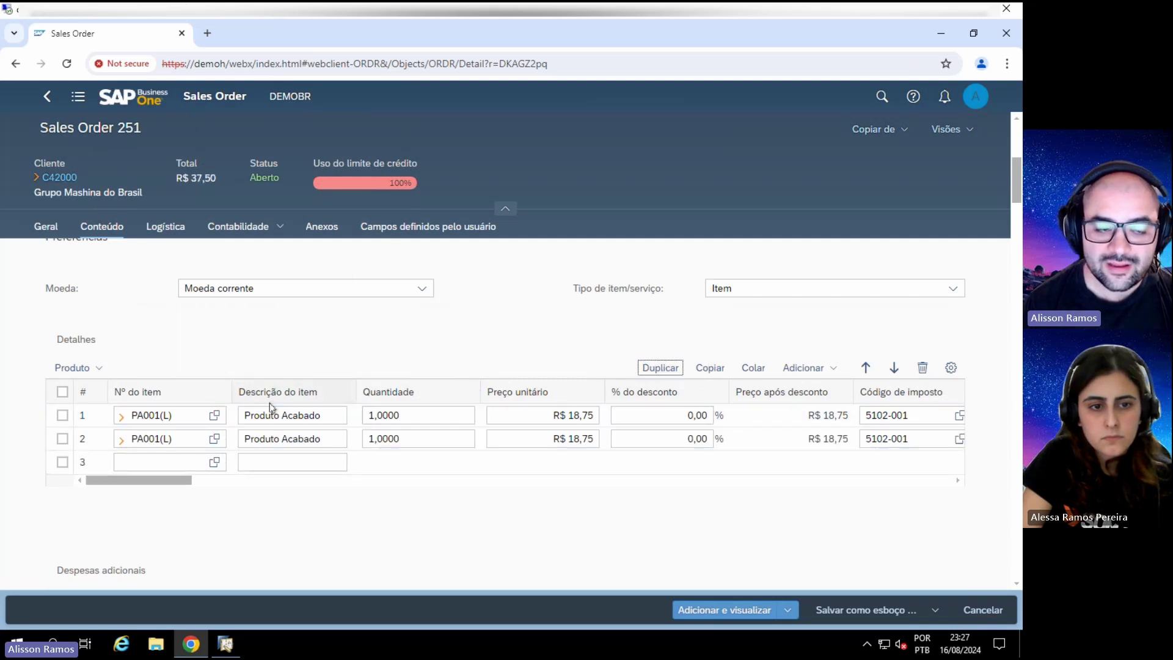
pyautogui.click(189, 460)
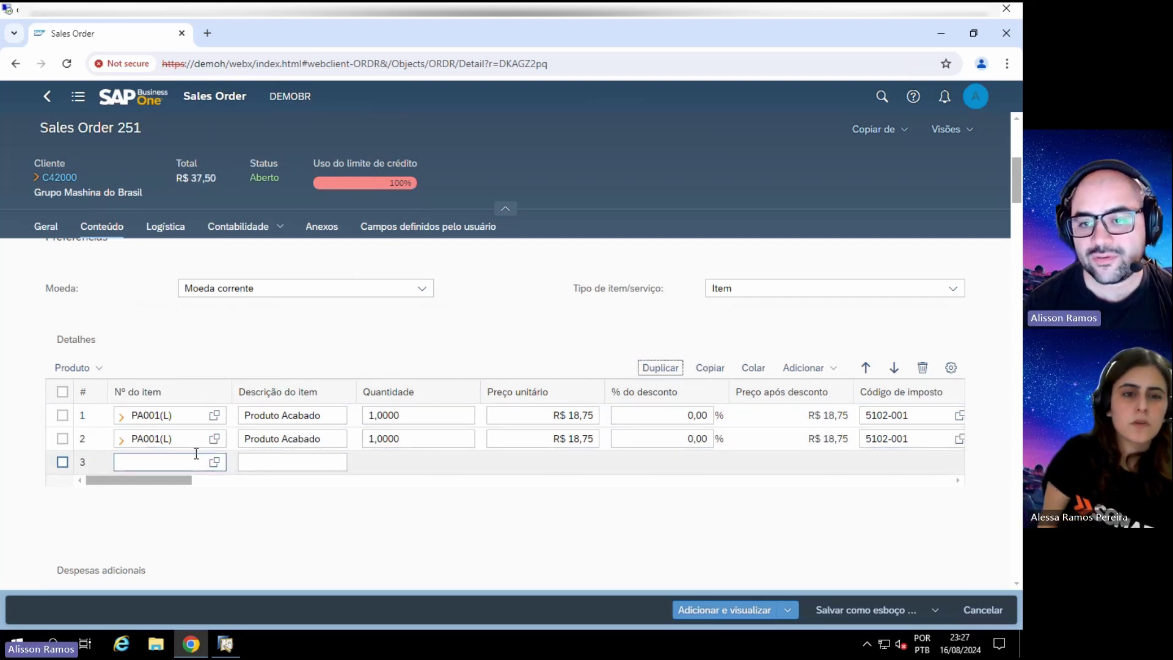
pyautogui.click(834, 369)
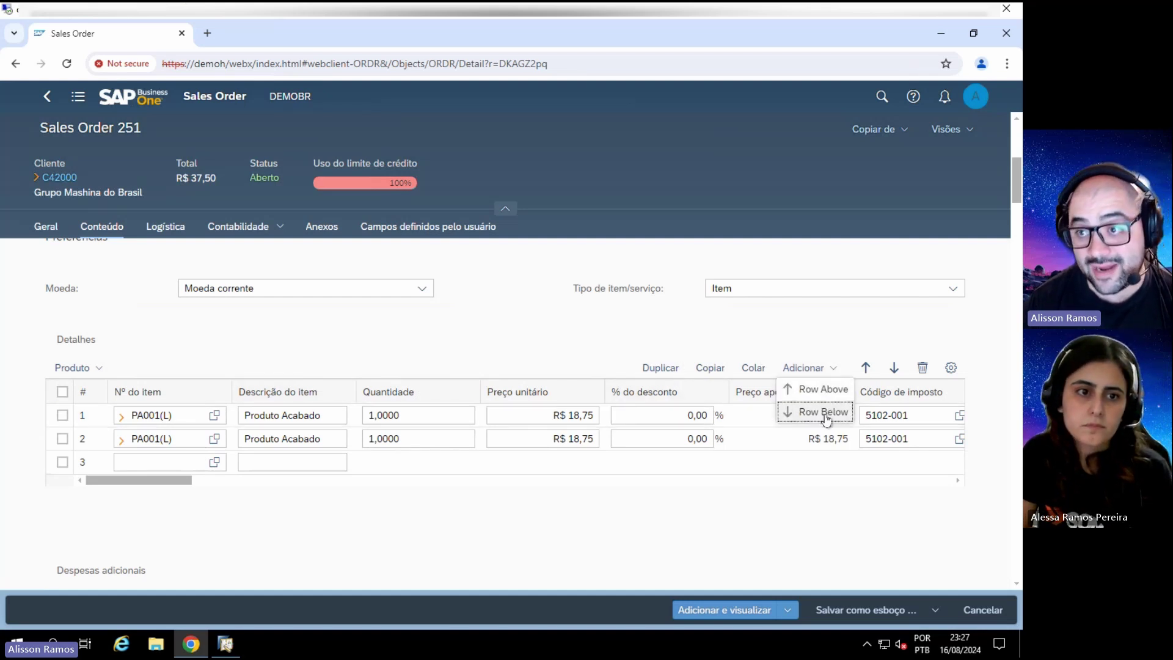
pyautogui.click(603, 338)
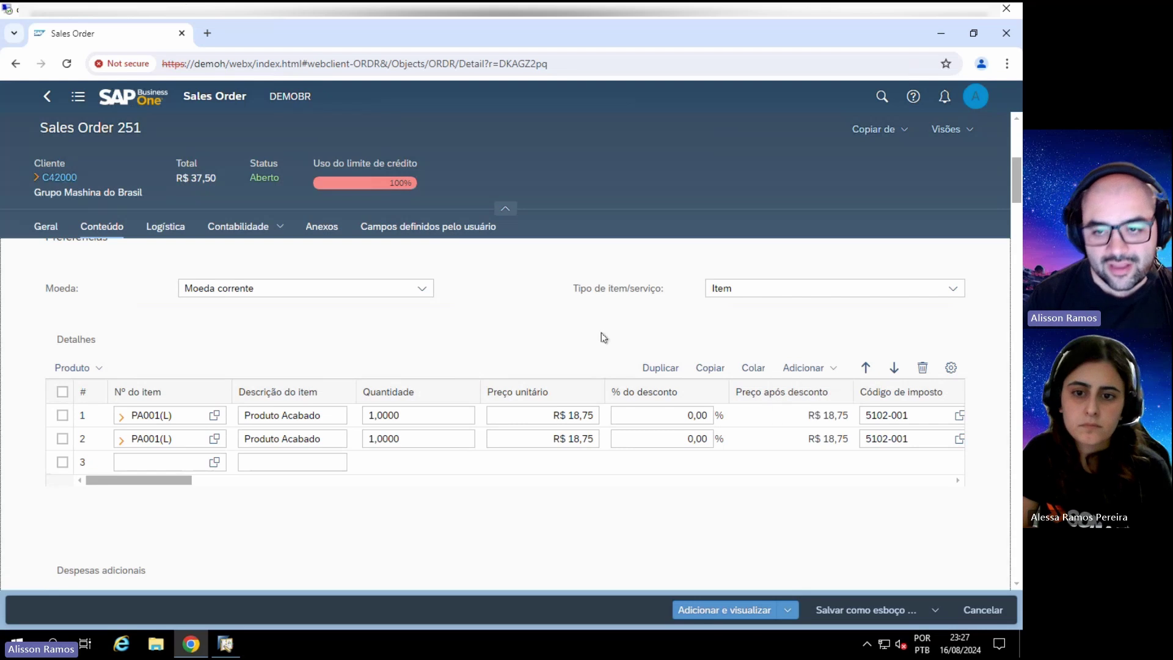
pyautogui.scroll(-5, 609, 396)
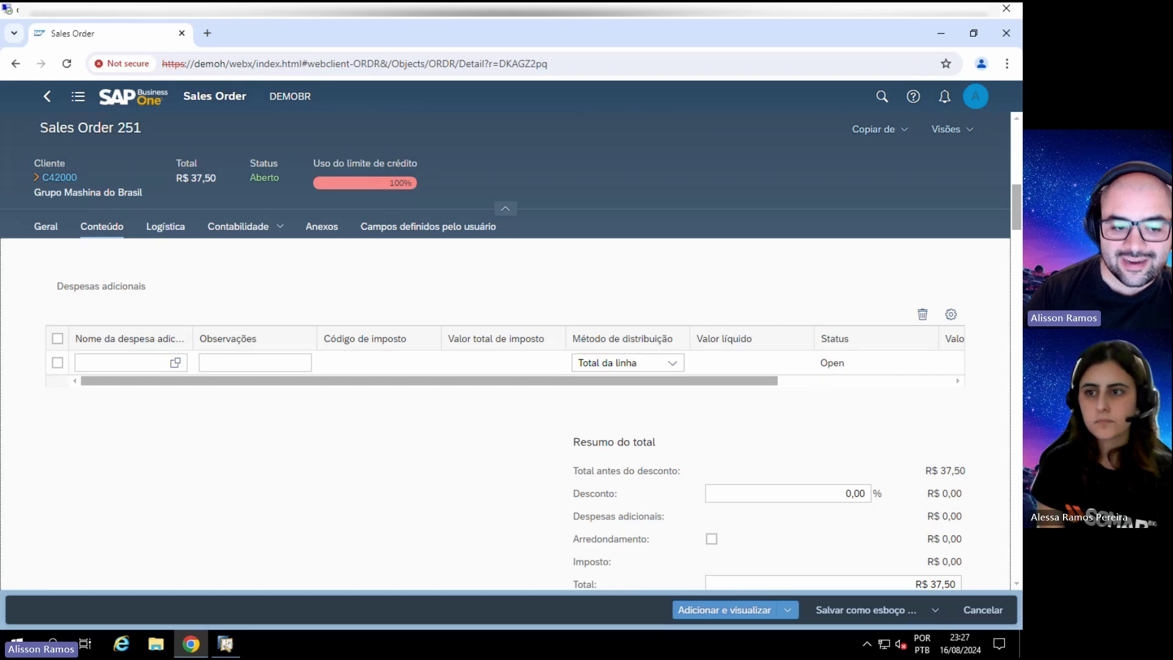
pyautogui.click(225, 644)
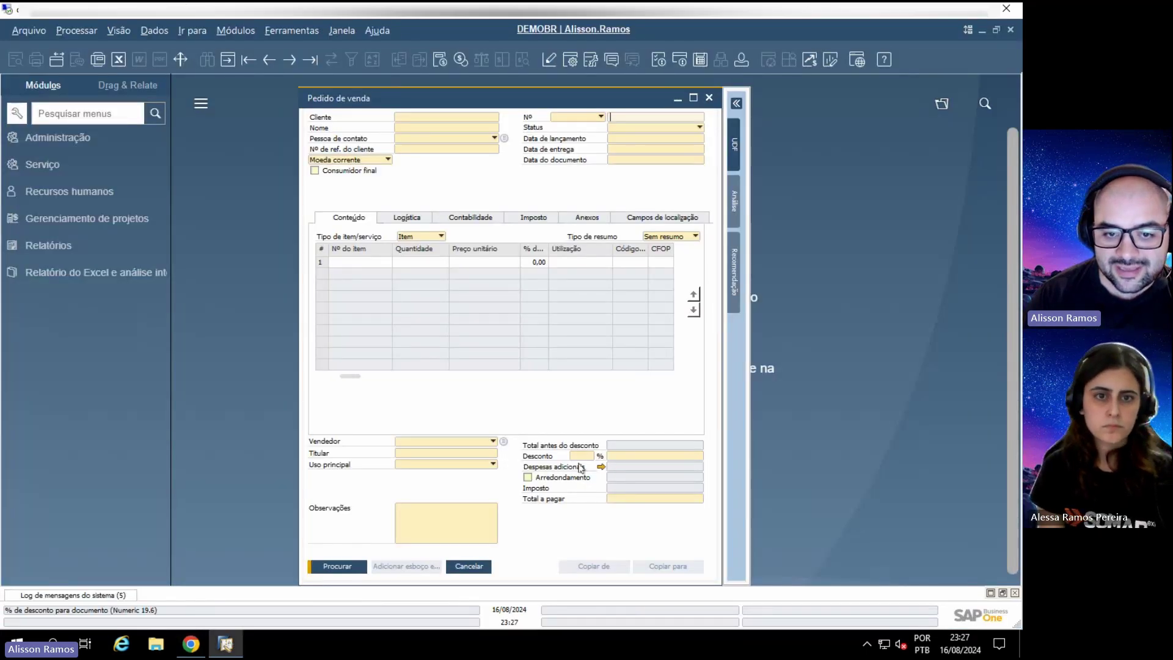
pyautogui.click(601, 467)
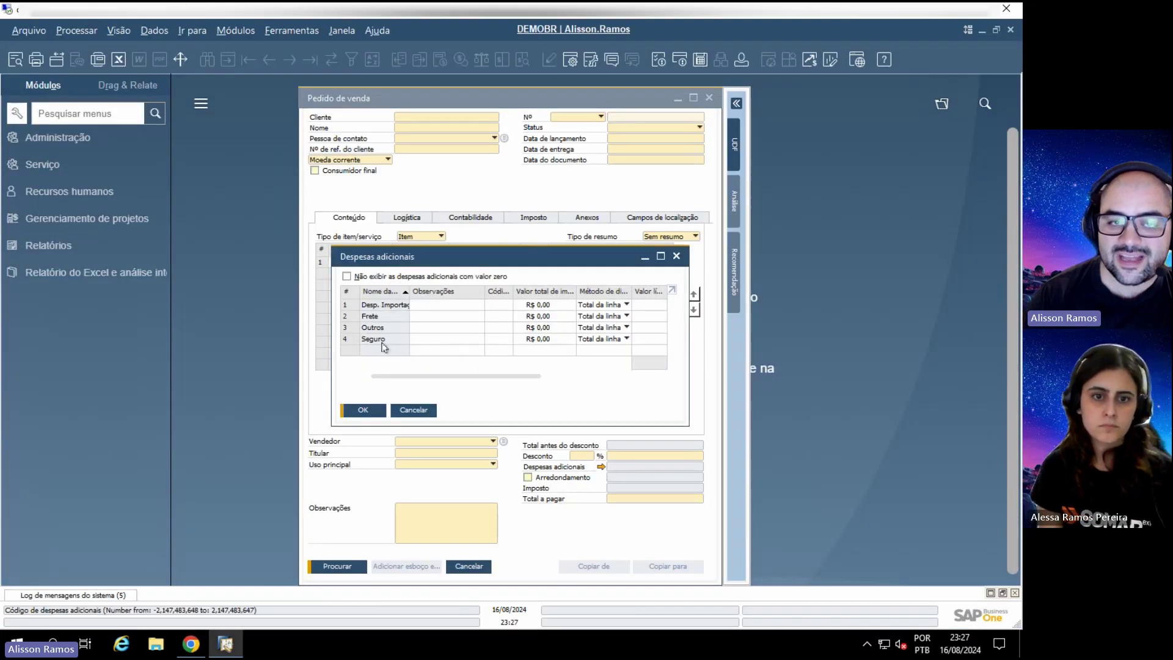
pyautogui.click(191, 643)
pyautogui.click(135, 356)
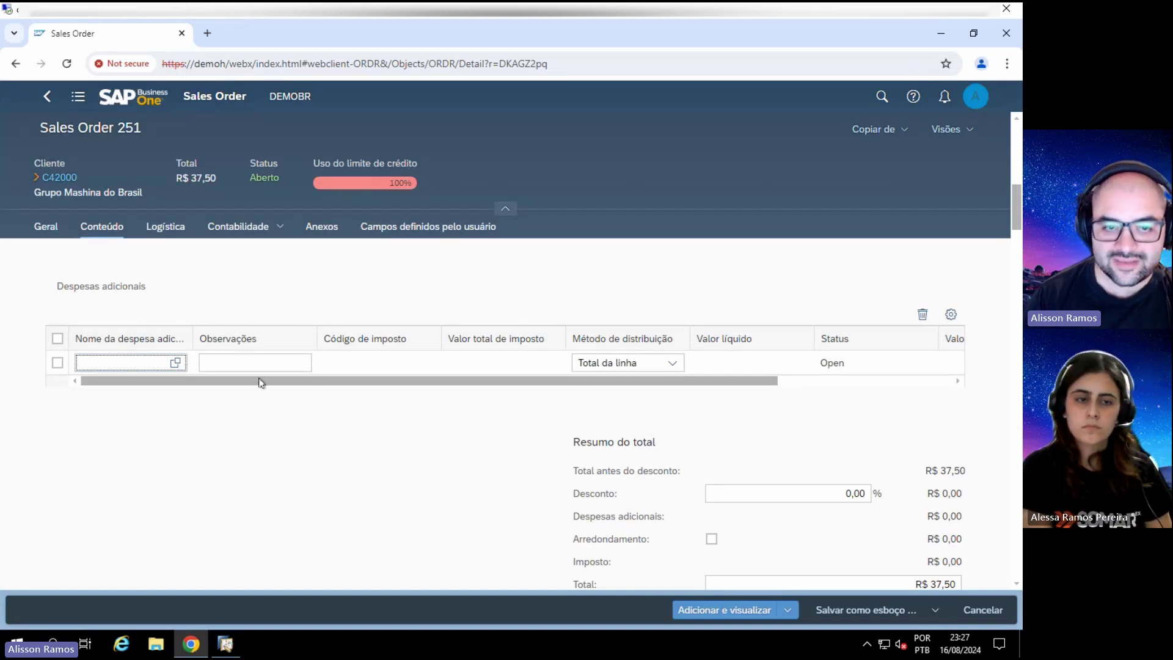
pyautogui.scroll(-3, 527, 430)
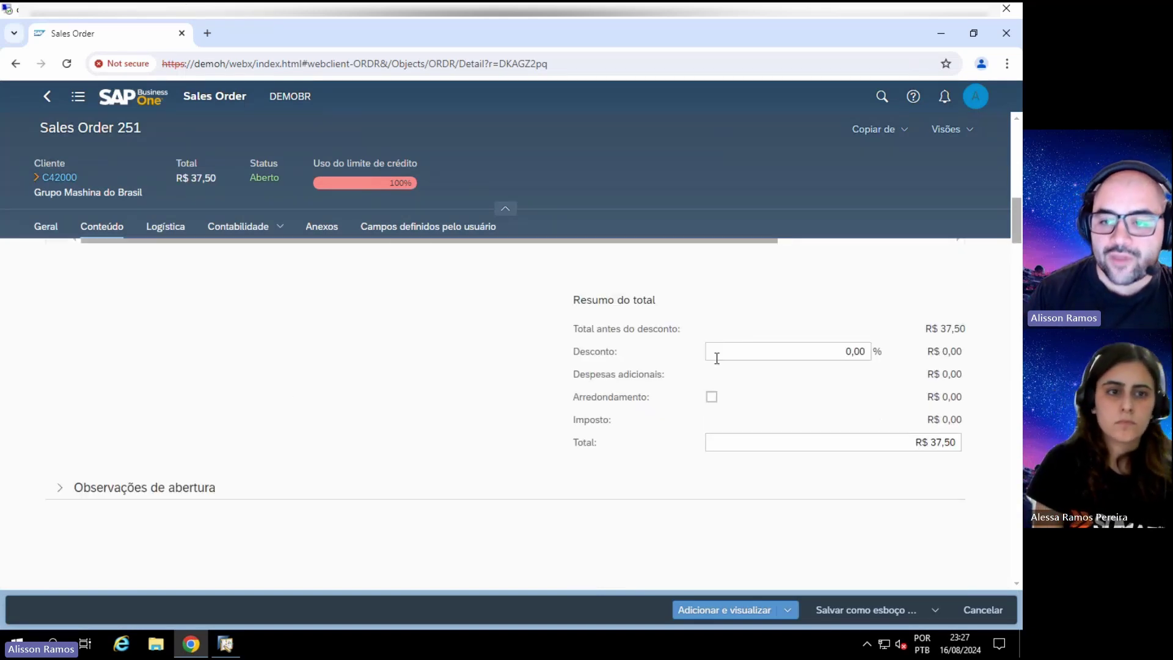
pyautogui.click(59, 487)
pyautogui.scroll(-1, 210, 474)
pyautogui.scroll(-1, 106, 486)
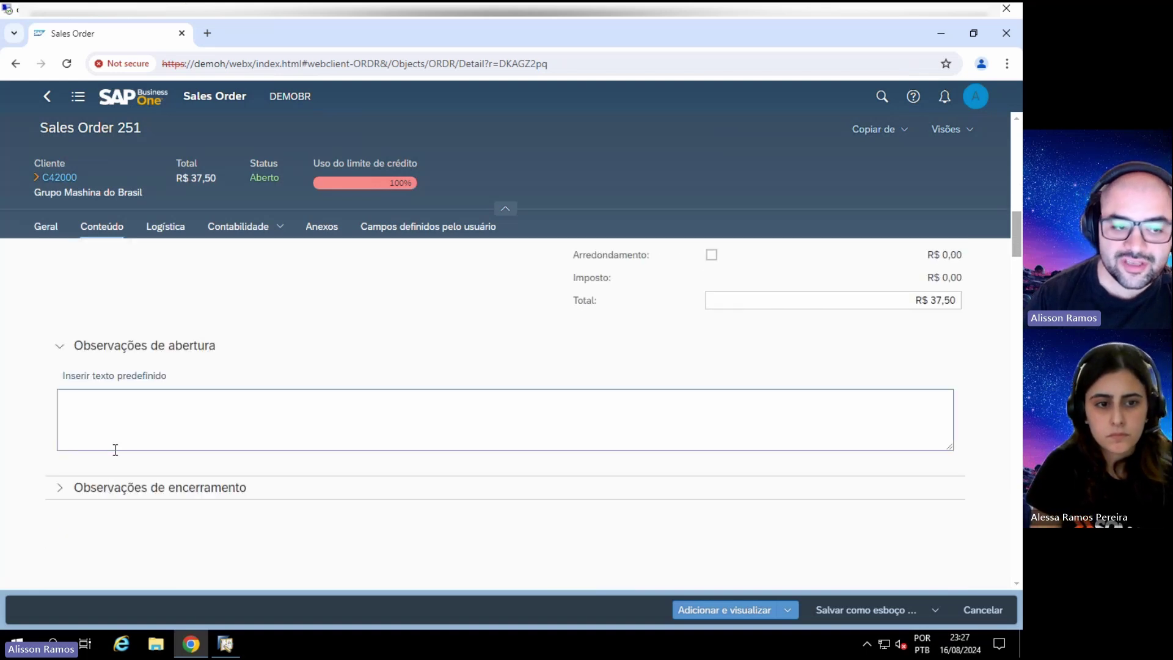
pyautogui.click(59, 487)
pyautogui.scroll(-3, 245, 452)
pyautogui.scroll(-2, 176, 446)
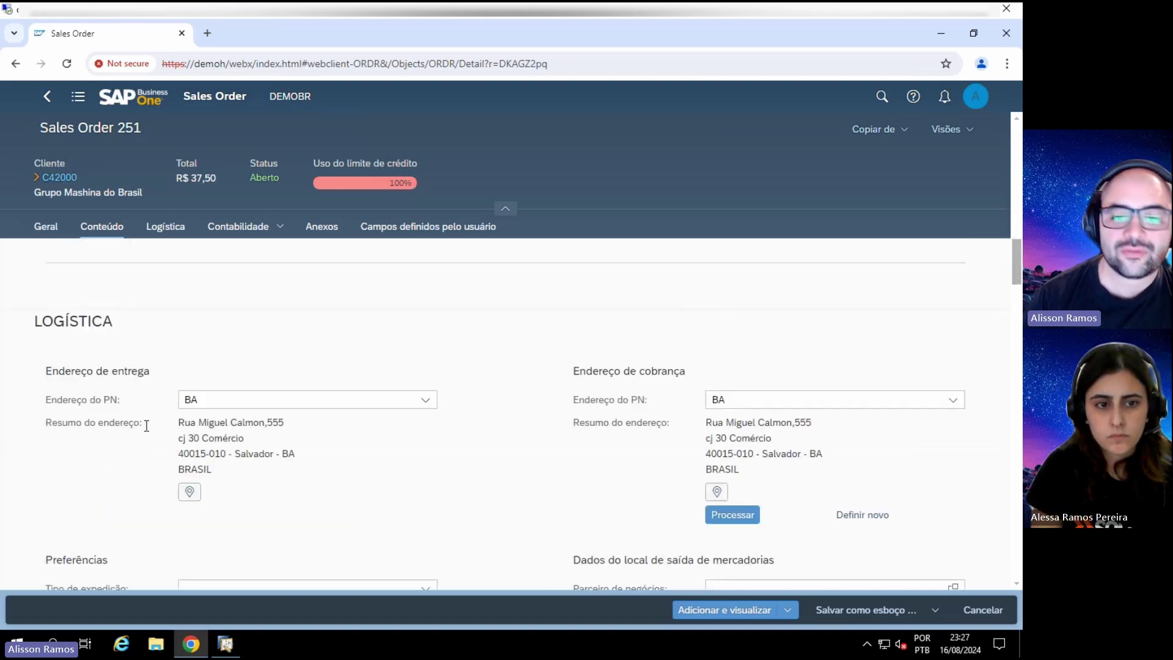
pyautogui.scroll(-1, 293, 336)
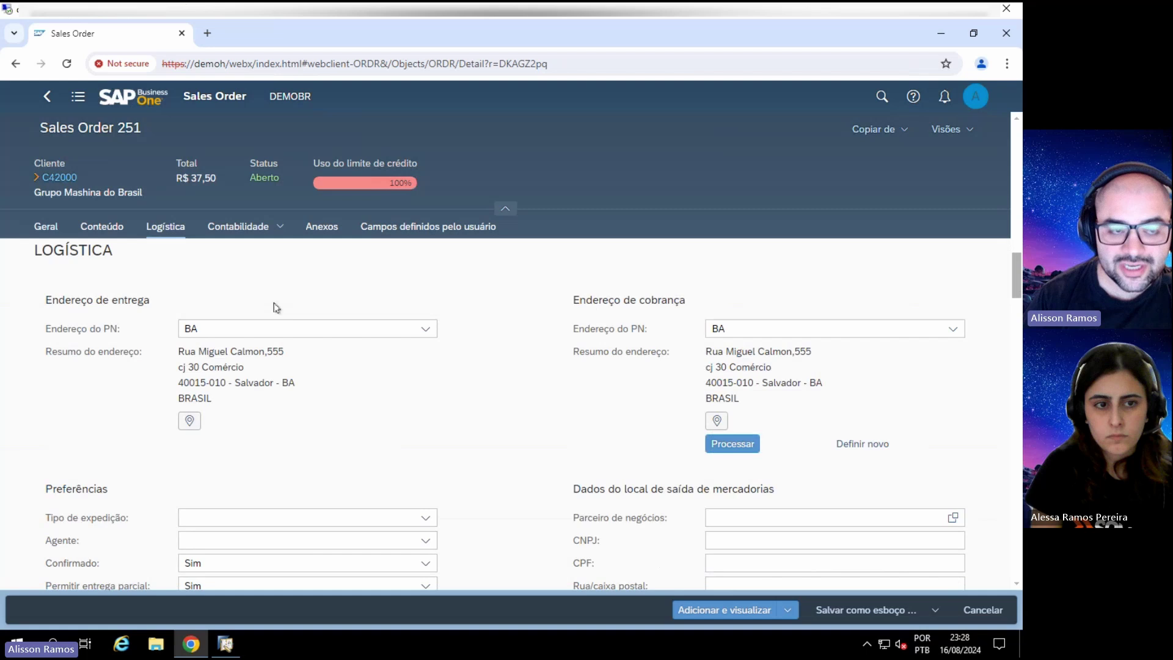
pyautogui.click(94, 227)
pyautogui.click(166, 228)
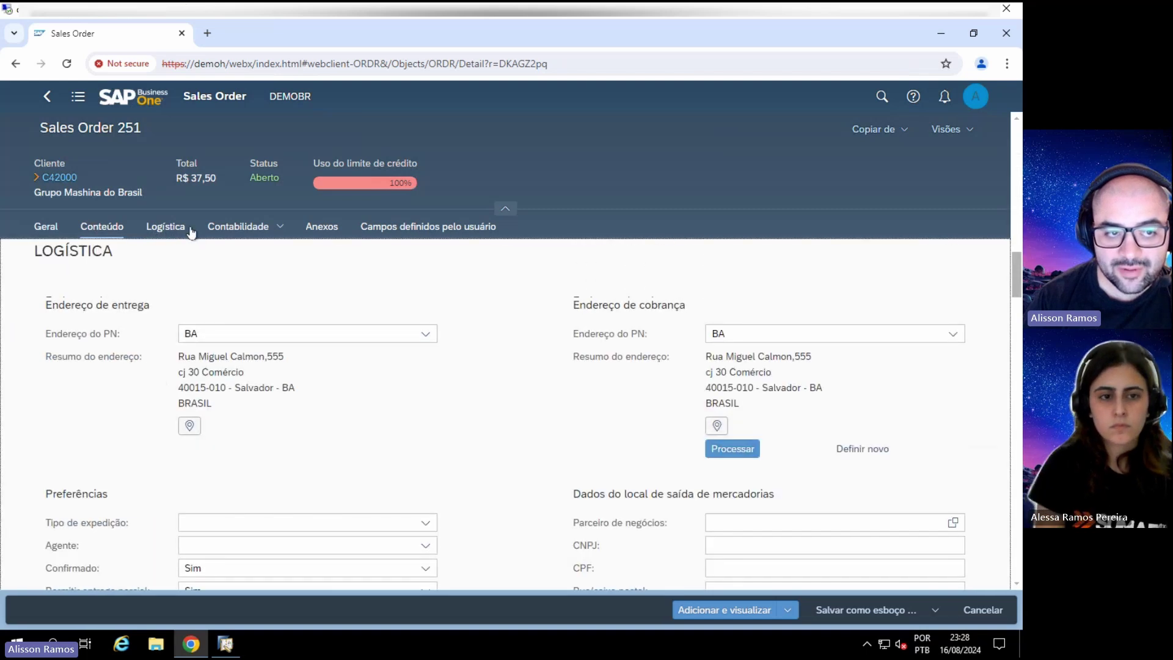
pyautogui.click(256, 231)
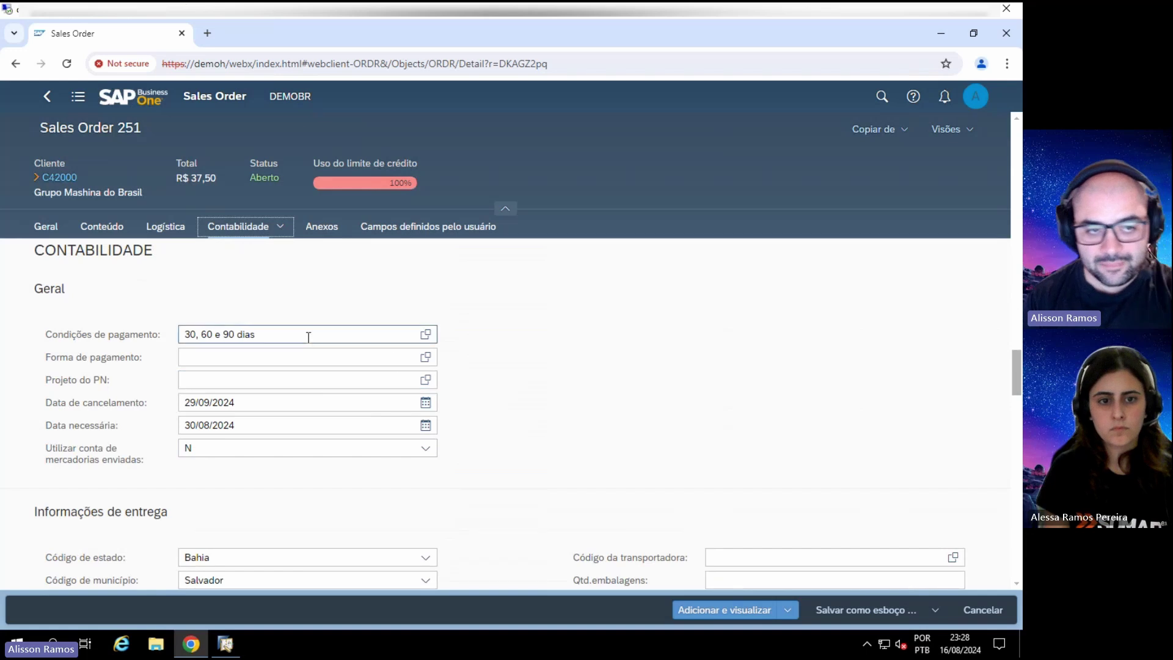
pyautogui.click(447, 227)
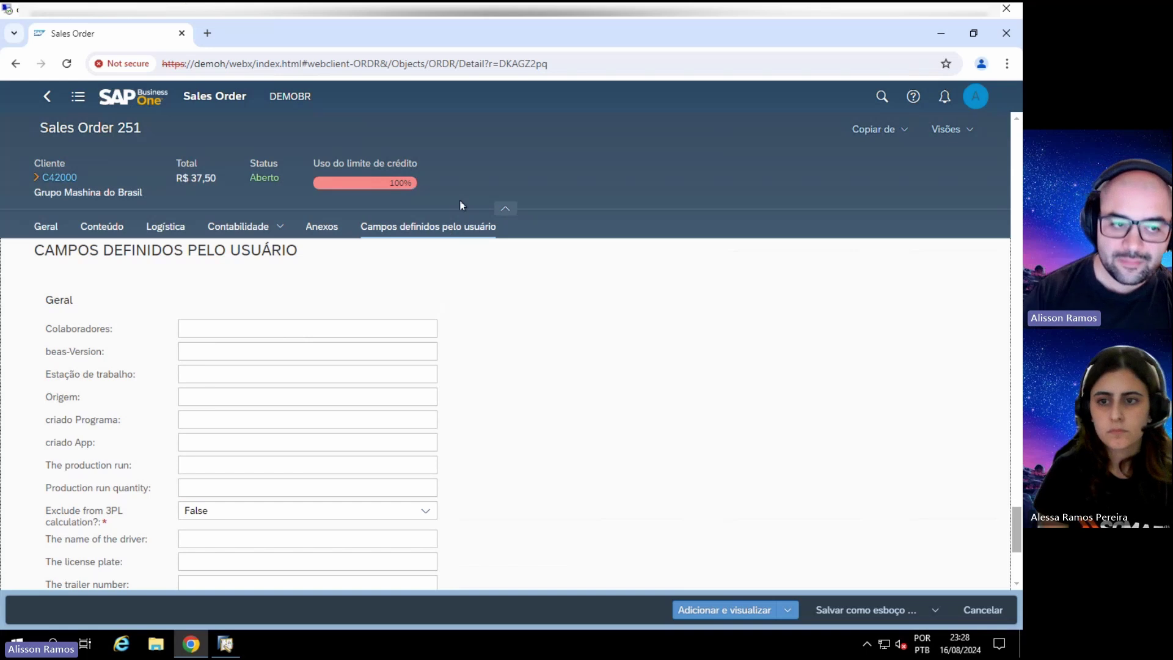
pyautogui.scroll(-5, 251, 330)
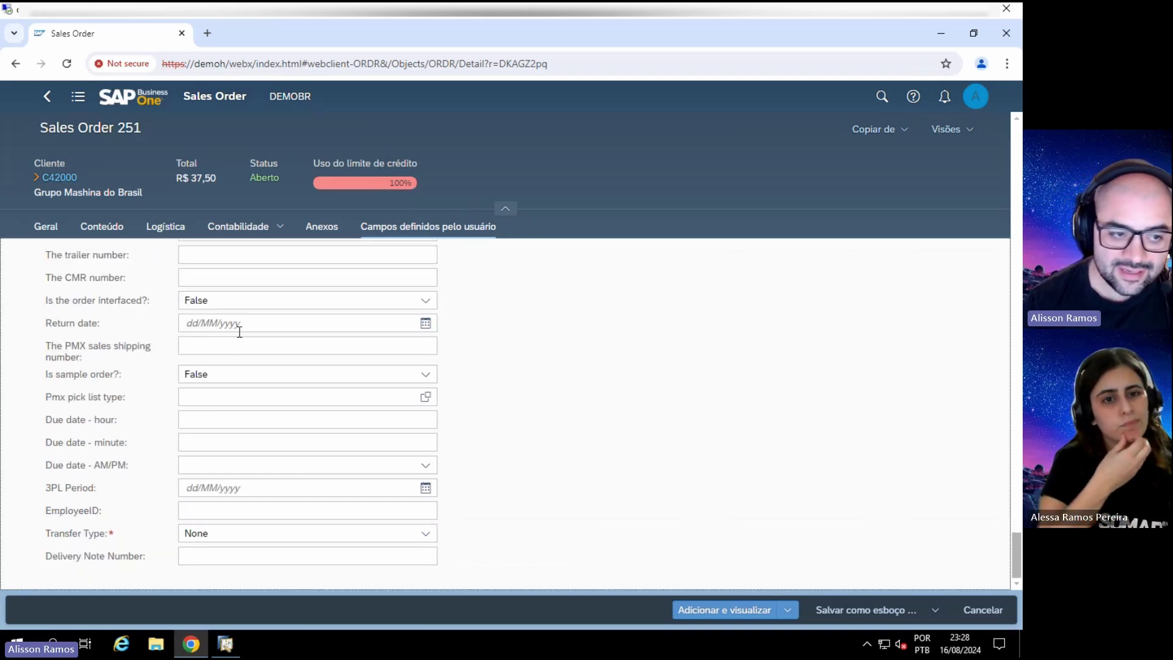
pyautogui.scroll(20, 270, 387)
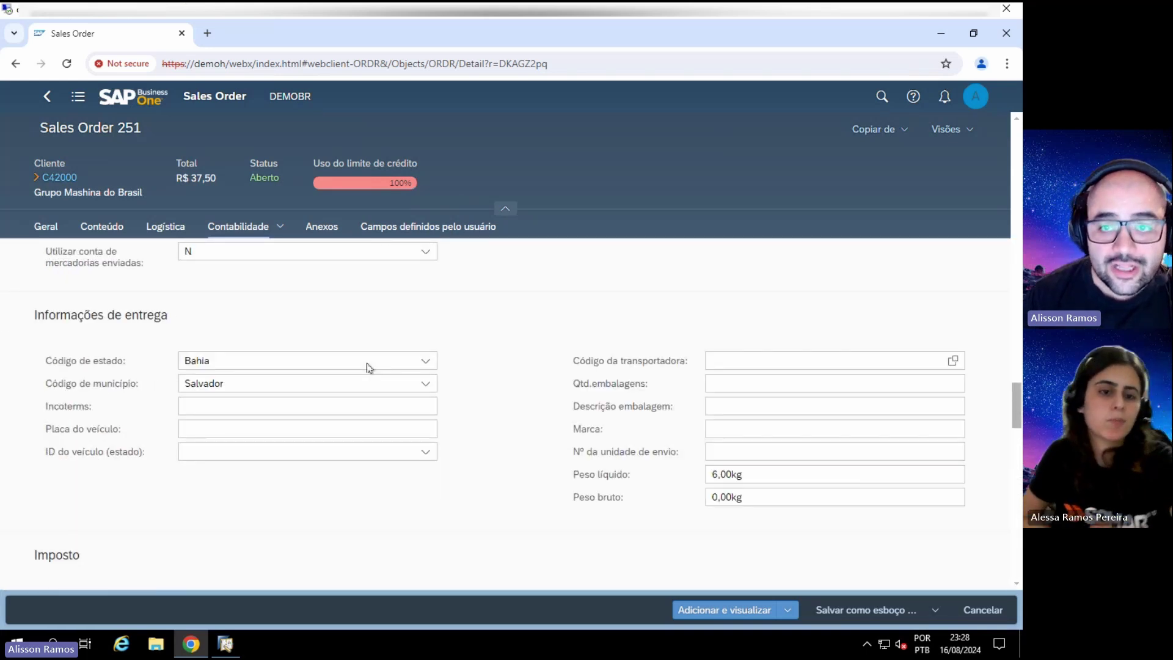
pyautogui.scroll(10, 368, 348)
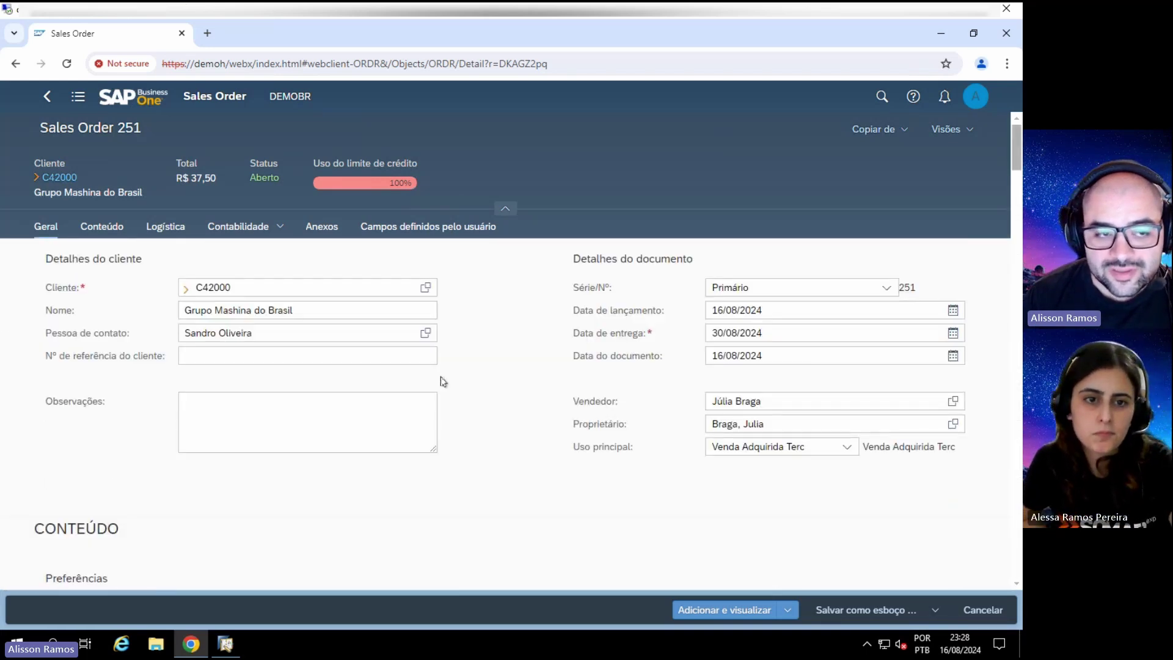
# Step: Try Adicionar e novo on Sales Order 251 and dismiss the posting-period error message
pyautogui.click(787, 610)
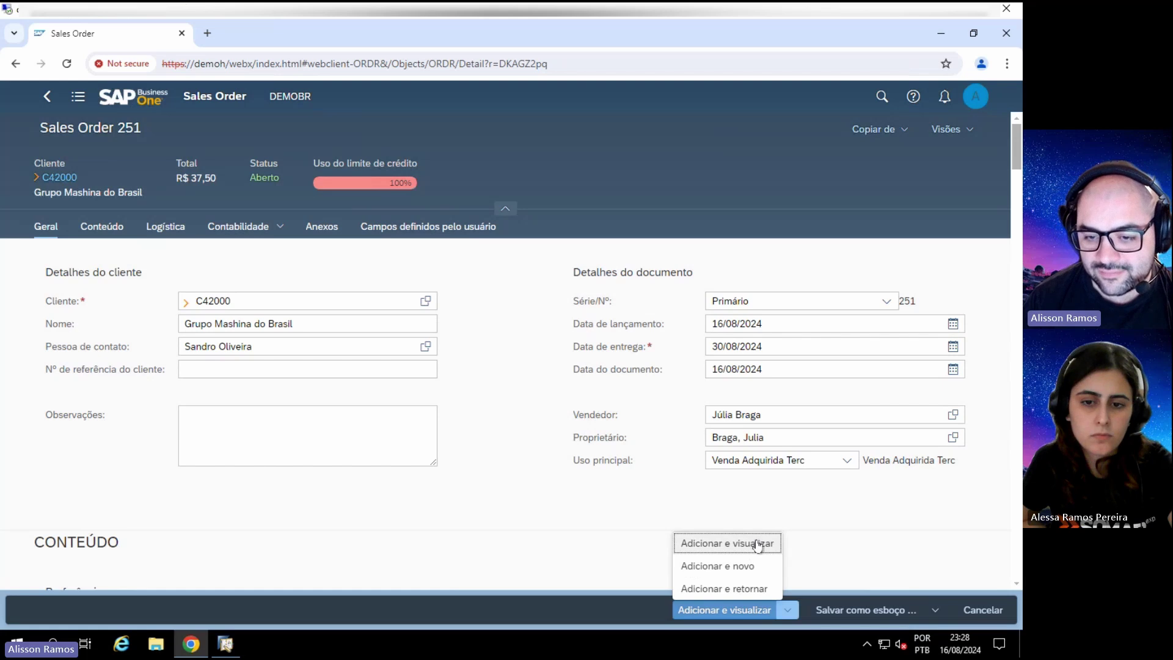
pyautogui.click(719, 567)
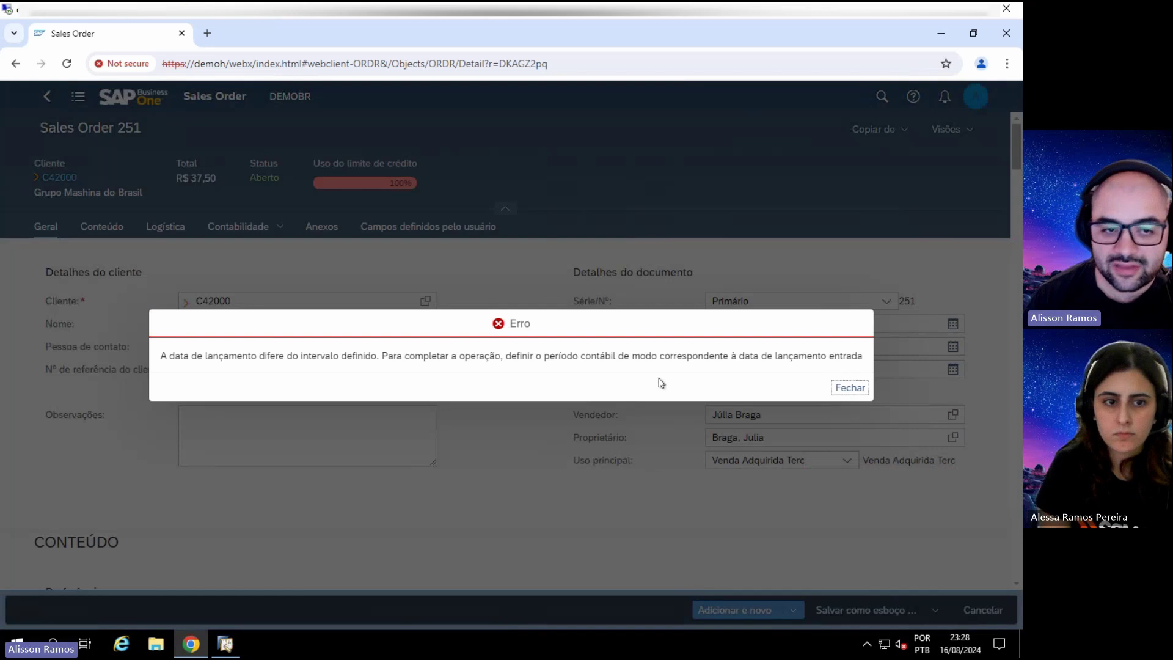
pyautogui.moveTo(197, 361); pyautogui.dragTo(861, 375)
pyautogui.click(815, 369)
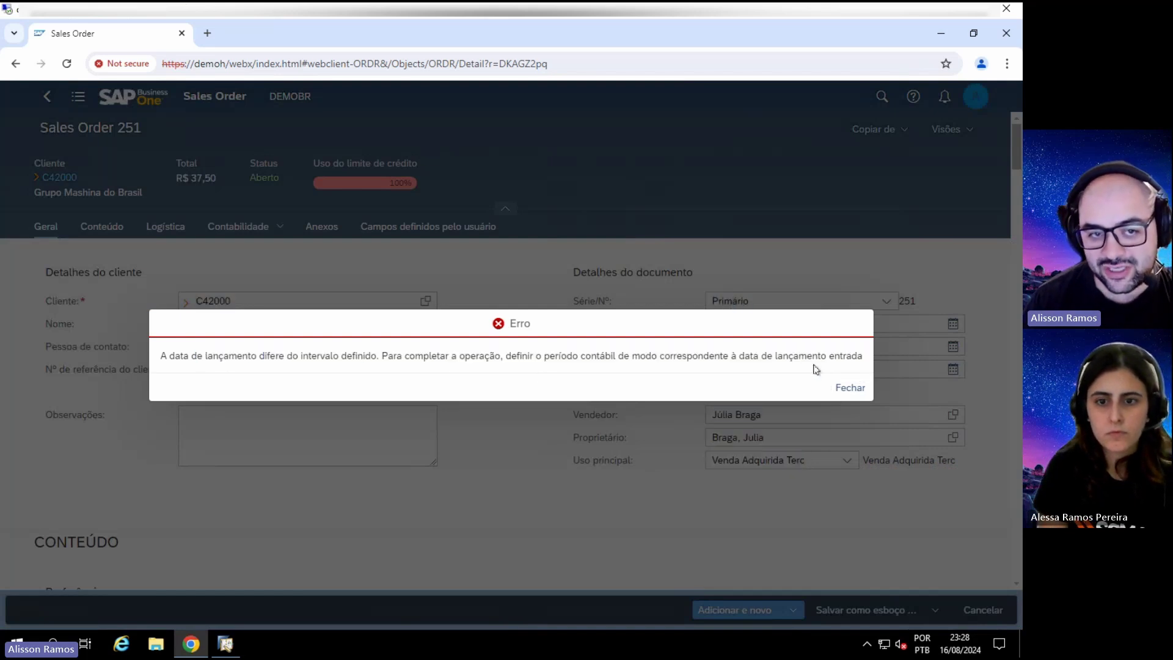
pyautogui.click(847, 388)
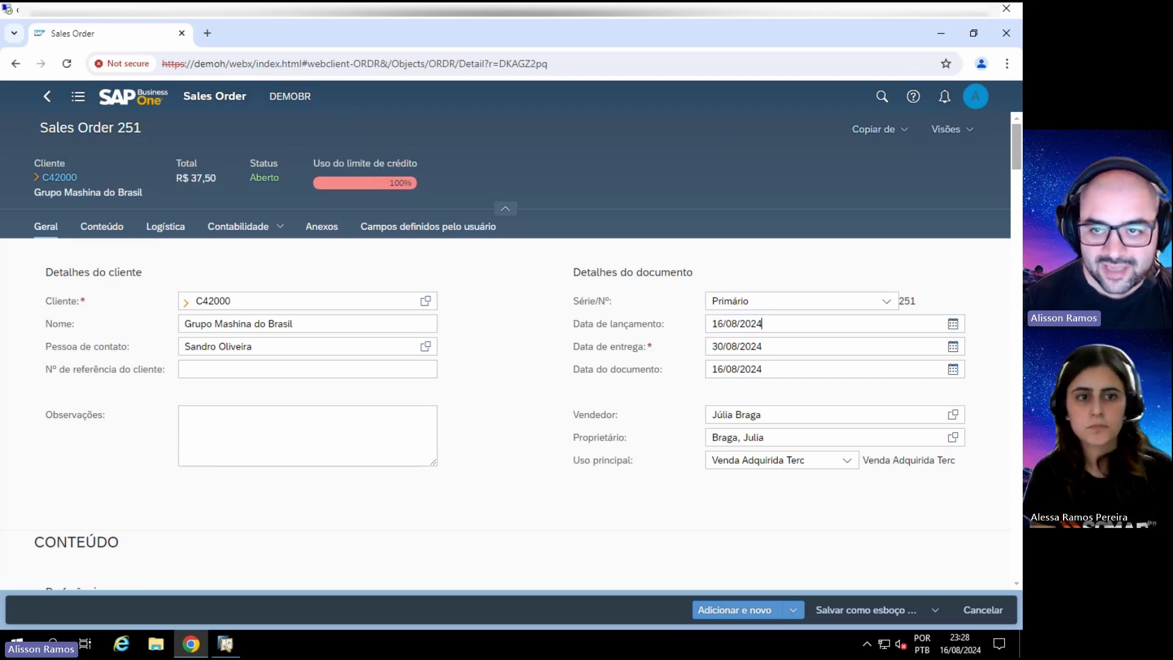
pyautogui.click(950, 131)
pyautogui.click(745, 174)
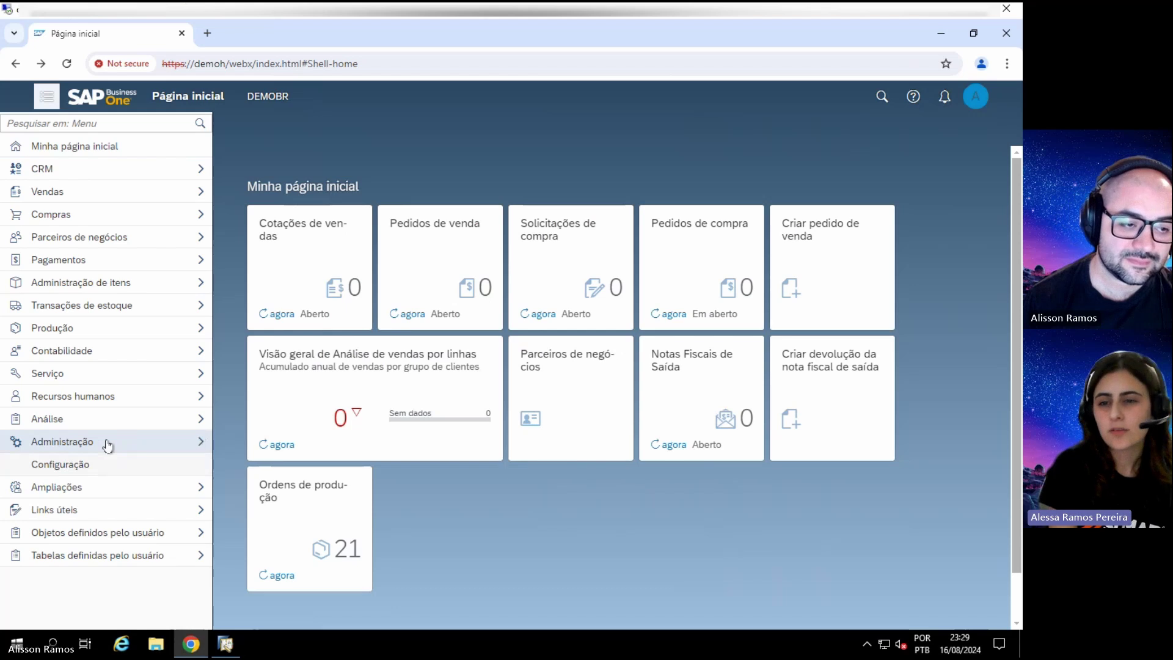
# Step: Collapse the Administração group and close the side menu so the ten tiles fill the page
pyautogui.click(105, 444)
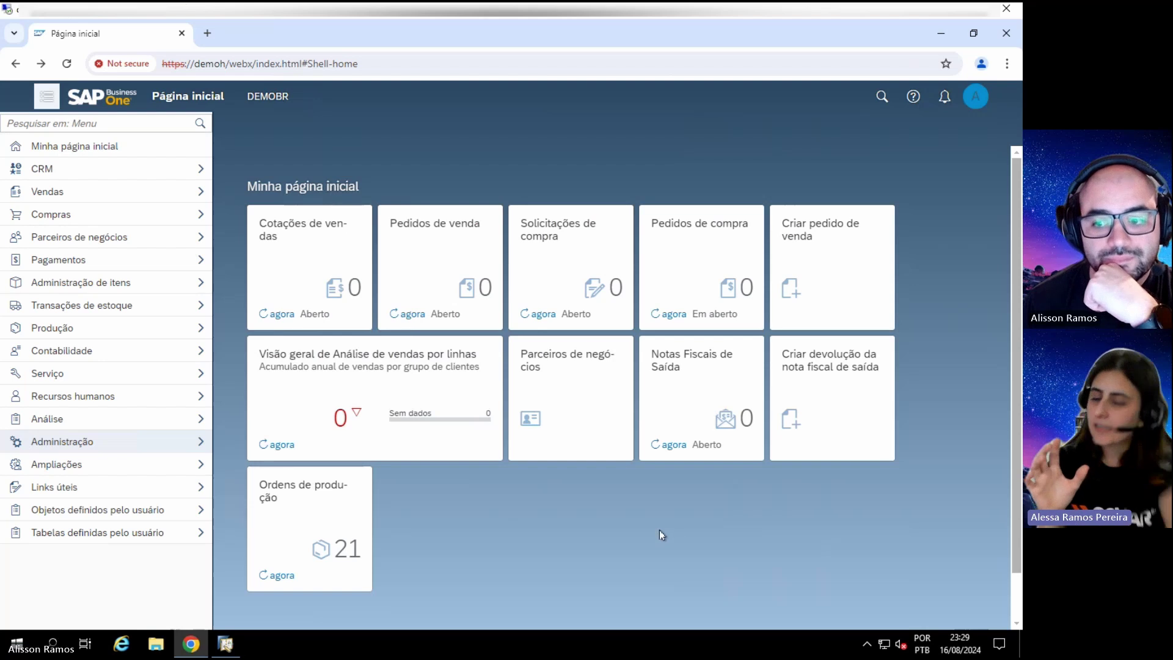
pyautogui.scroll(-1, 1013, 569)
pyautogui.scroll(1, 1012, 579)
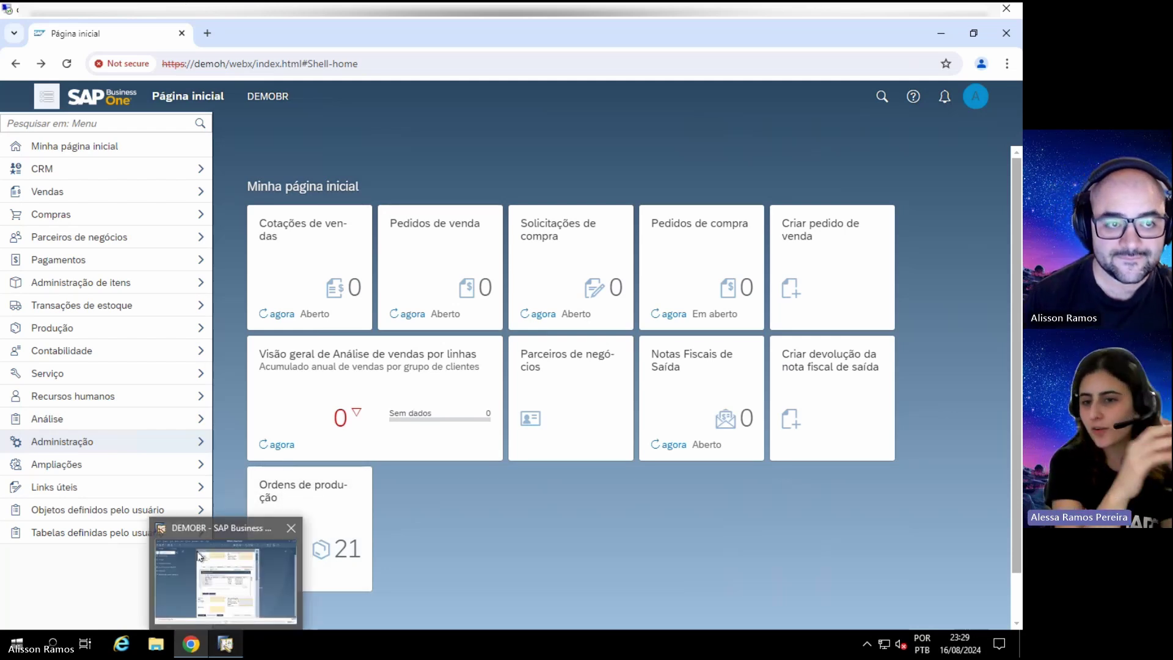
pyautogui.click(47, 96)
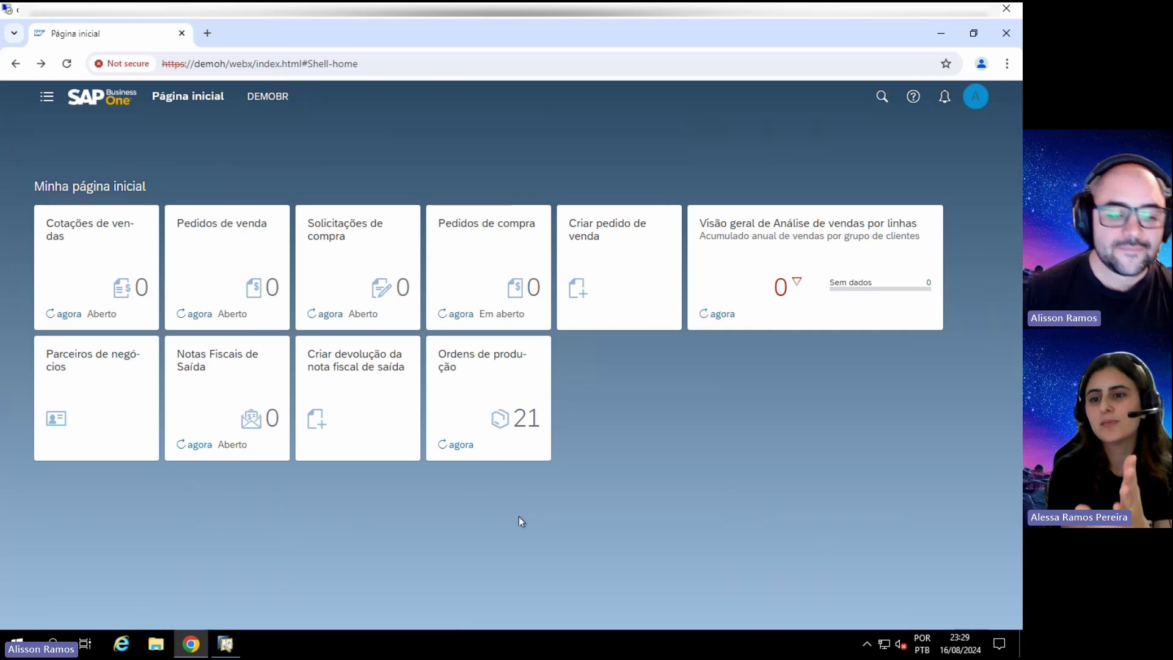
# Step: In the desktop client, close Pedido de venda and open a blank Cadastro do item in add mode
pyautogui.click(226, 645)
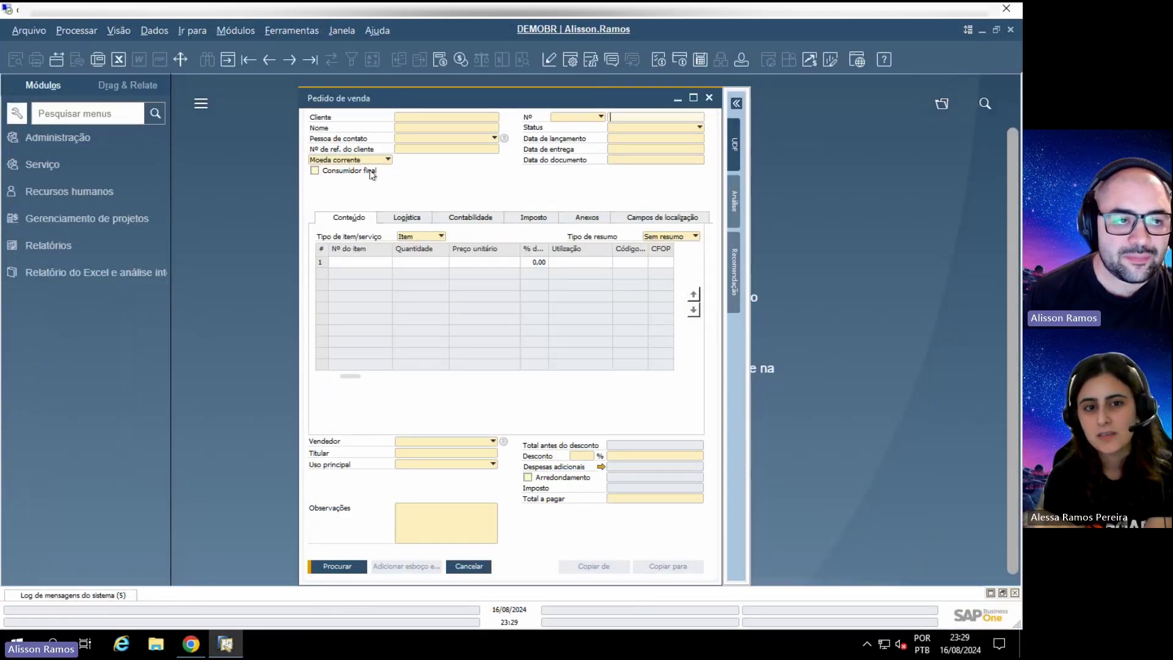
pyautogui.press('Escape')
pyautogui.click(236, 30)
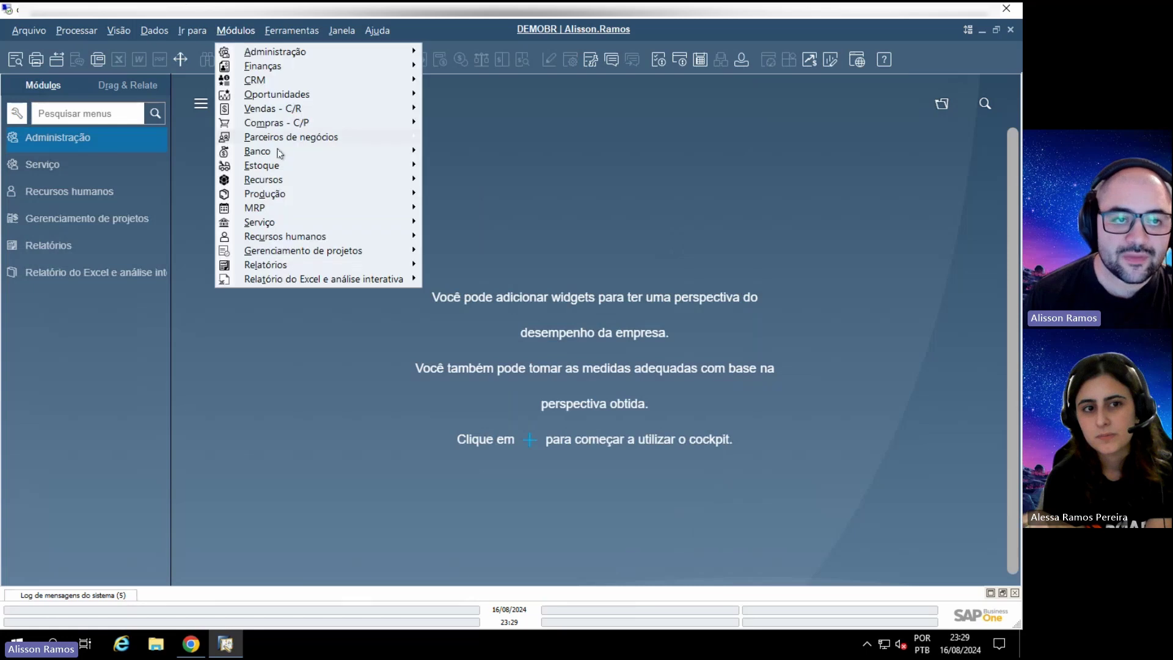
pyautogui.moveTo(364, 166)
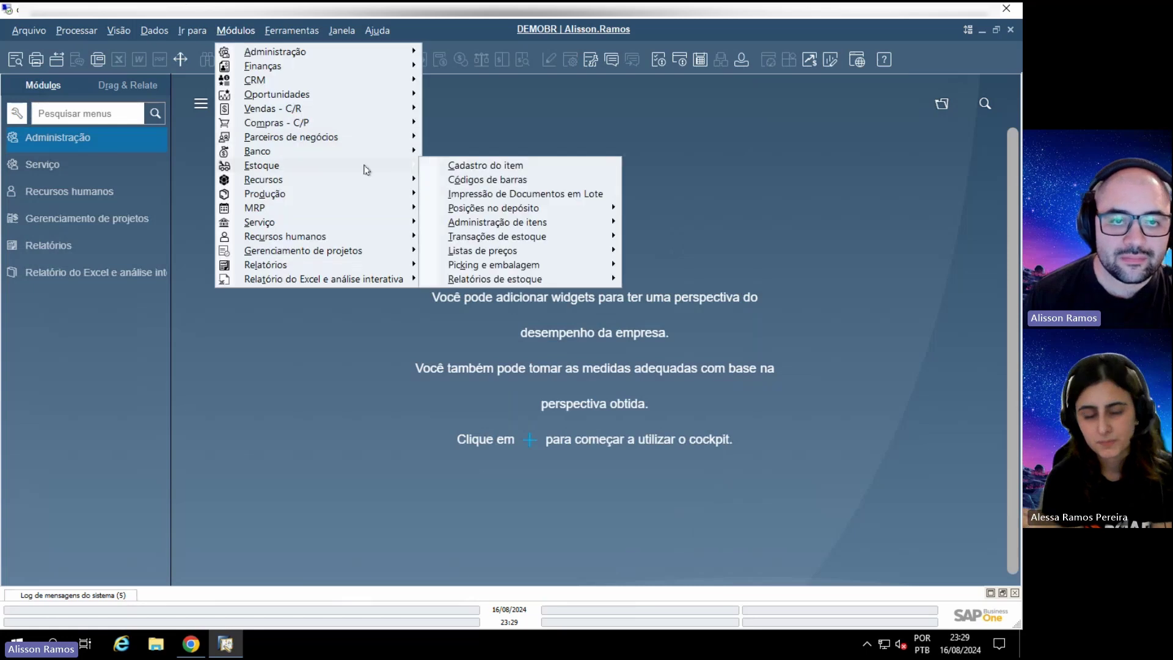
pyautogui.click(556, 165)
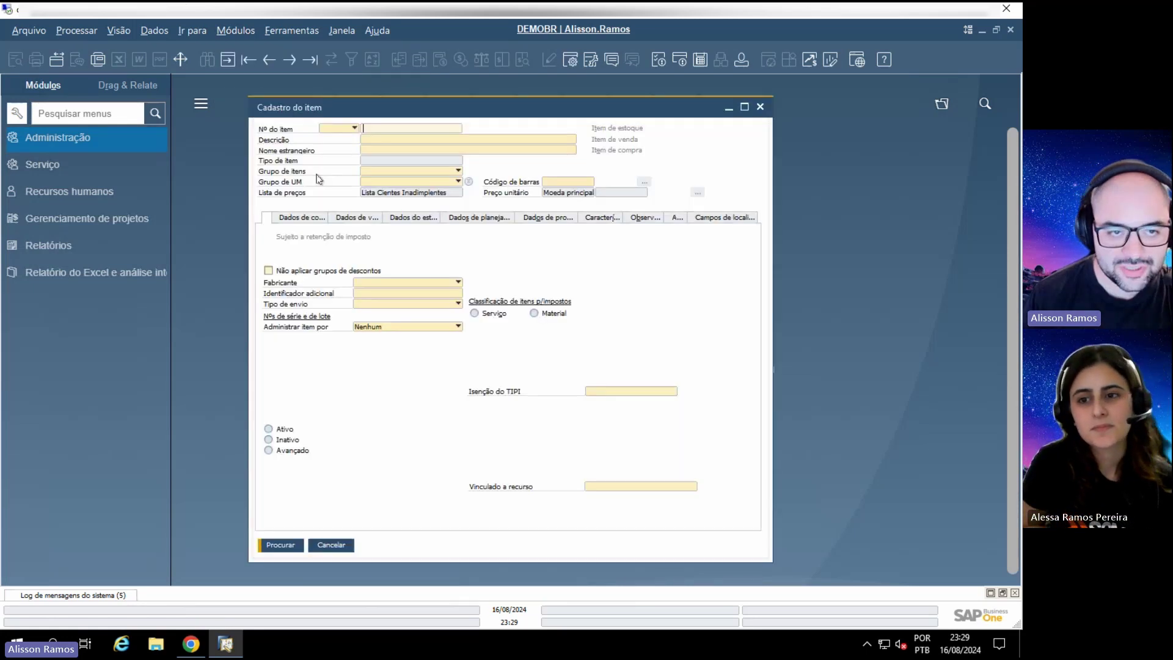
pyautogui.click(305, 218)
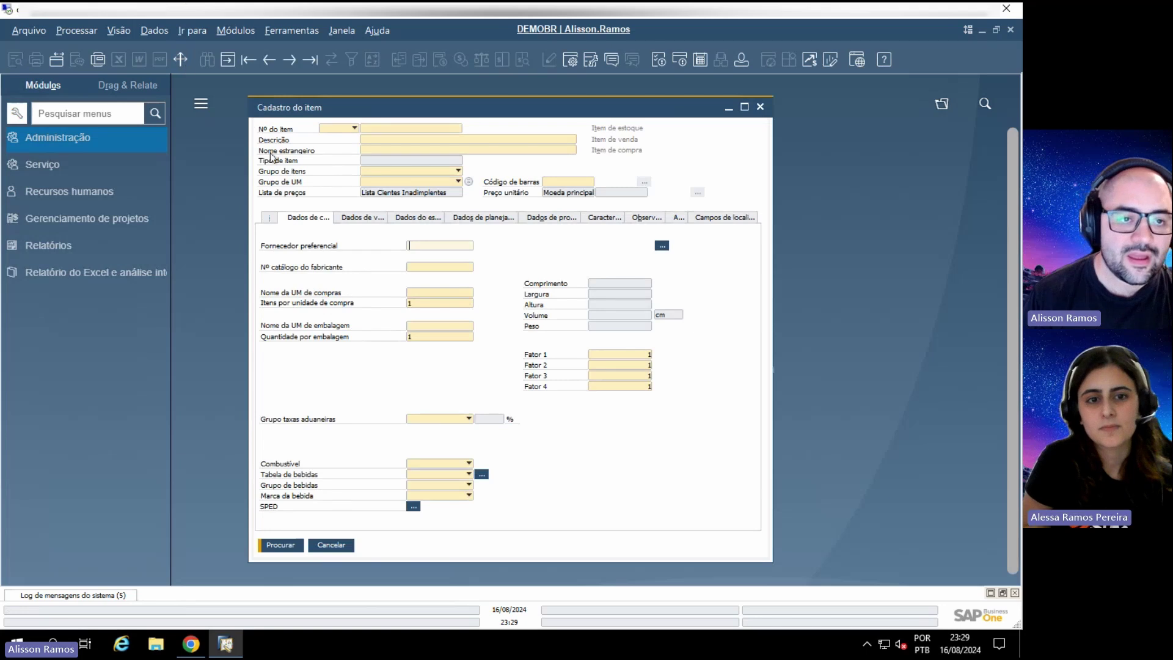
pyautogui.click(228, 59)
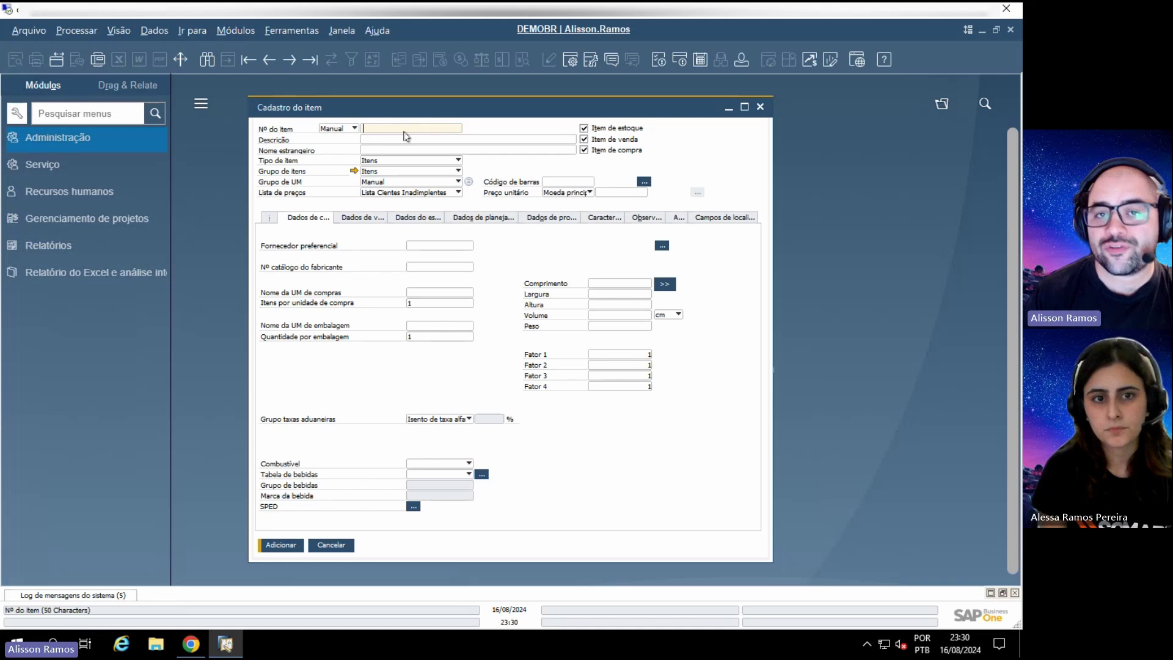
# Step: Browse the Prod category in the query manager, then close it
pyautogui.click(591, 61)
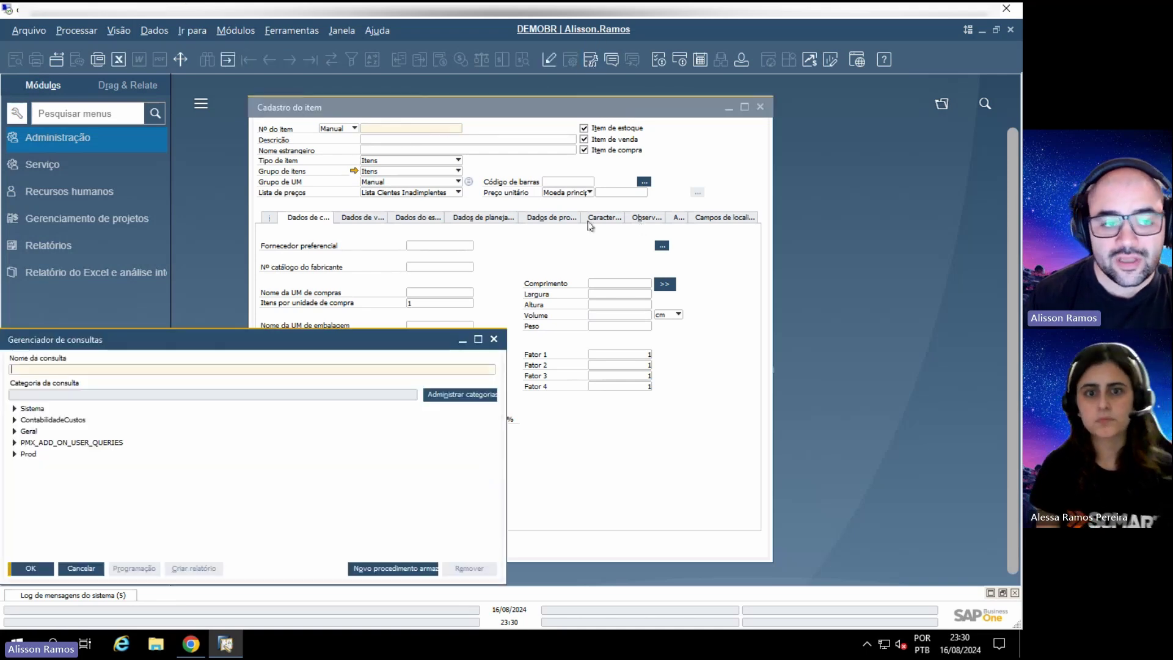
pyautogui.click(15, 455)
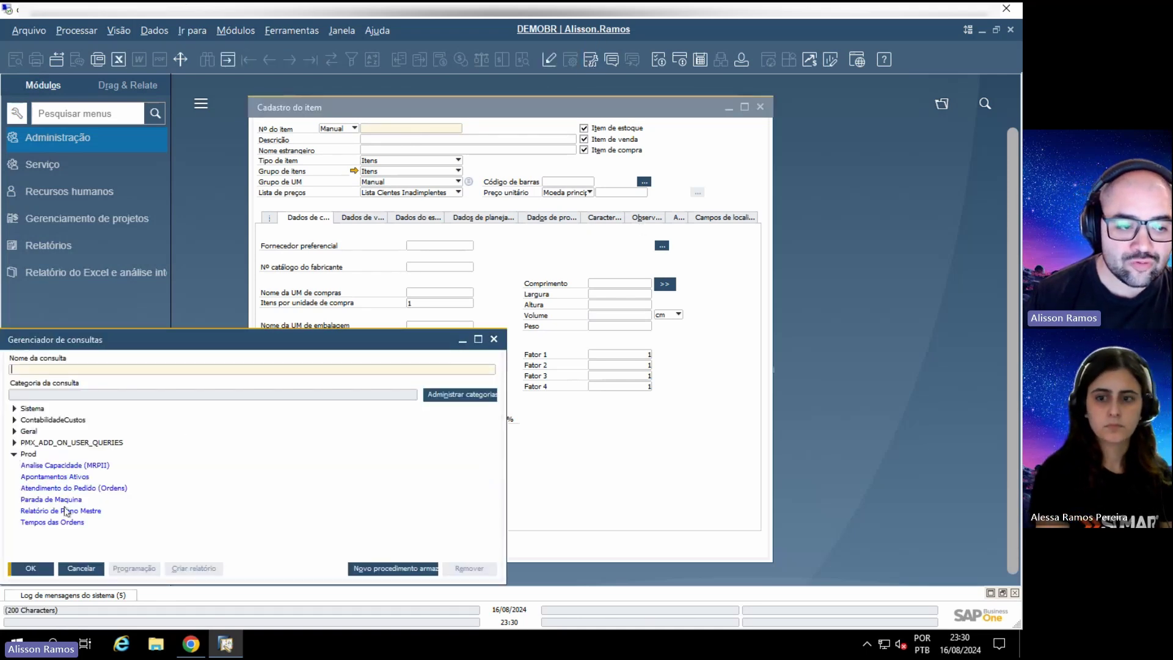
pyautogui.press('Escape')
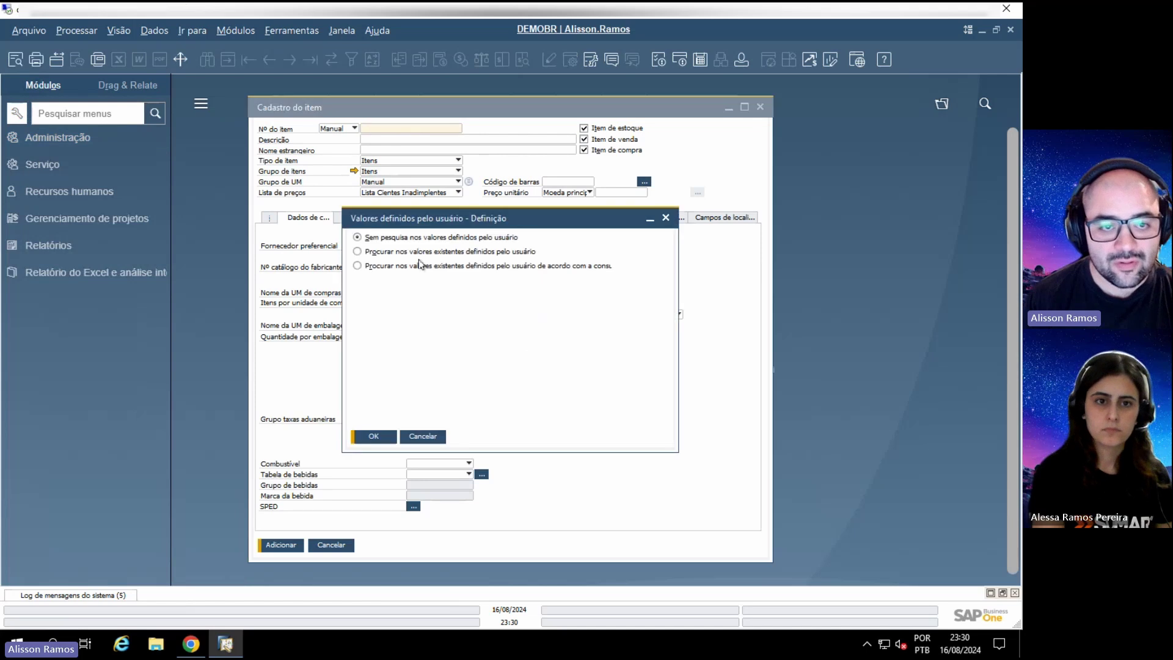
# Step: Link Nº do item to the saved Geral > Codigo do item query and fill 101.A.001.0001
pyautogui.click(357, 265)
pyautogui.click(545, 281)
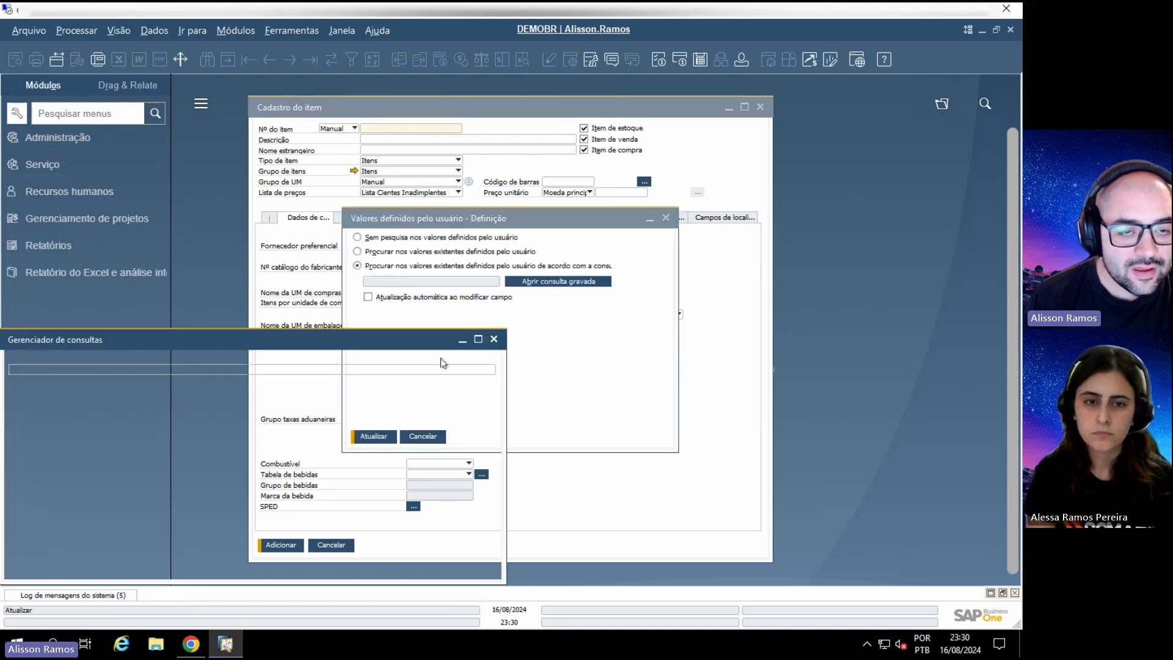
pyautogui.click(14, 420)
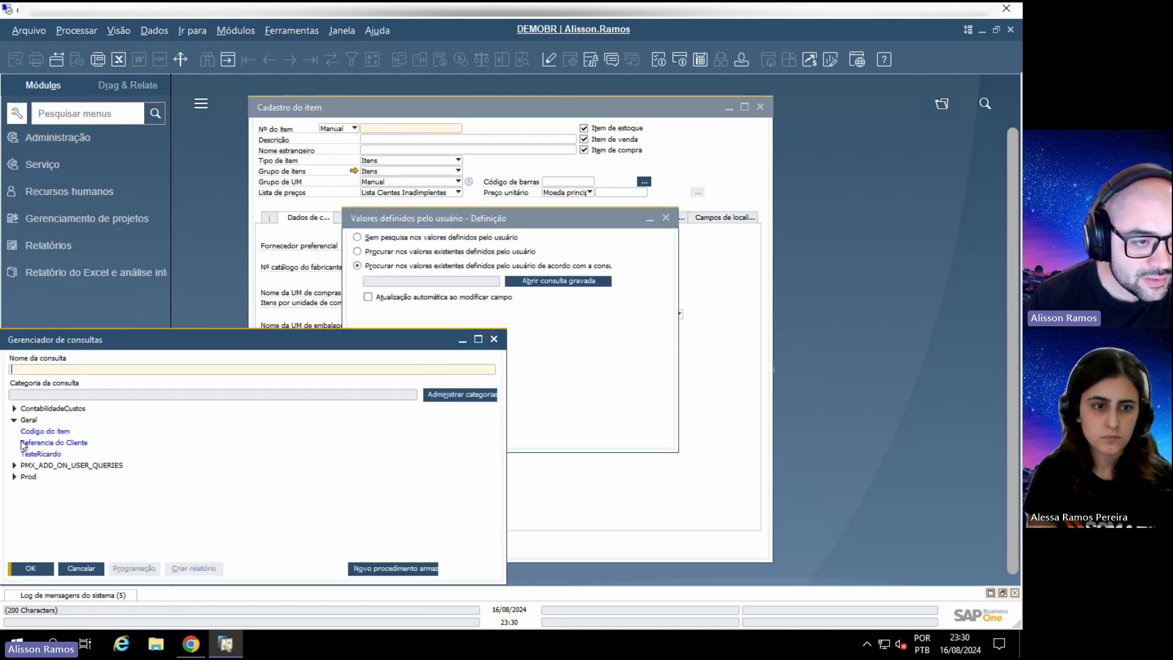
pyautogui.doubleClick(35, 434)
pyautogui.click(370, 432)
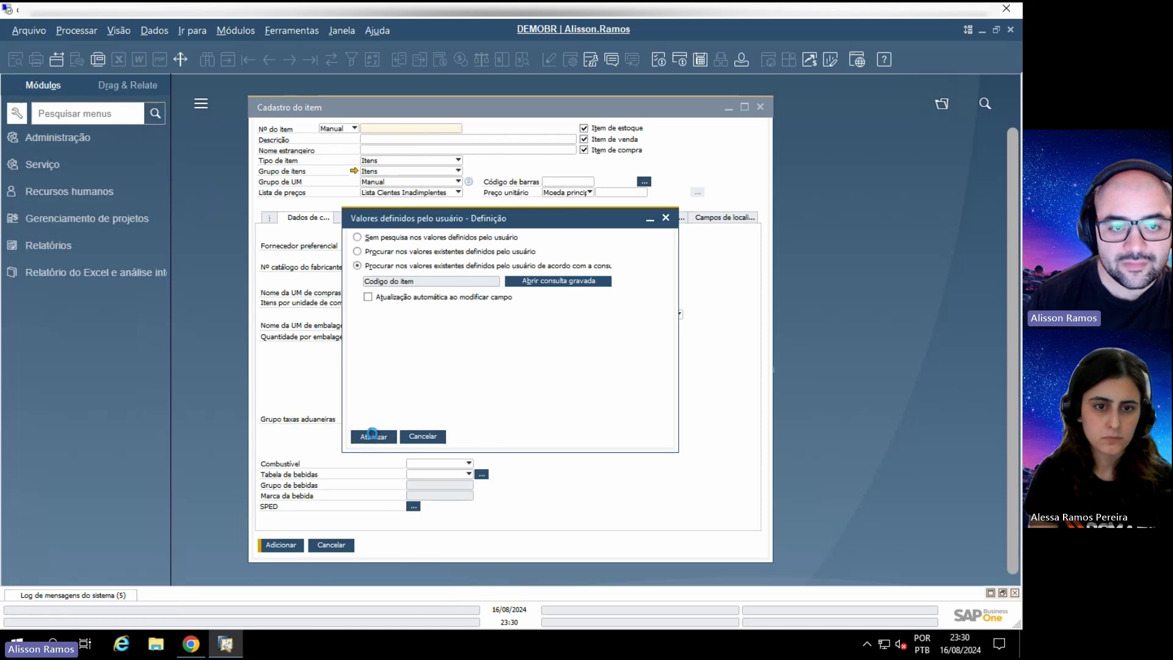
pyautogui.click(370, 432)
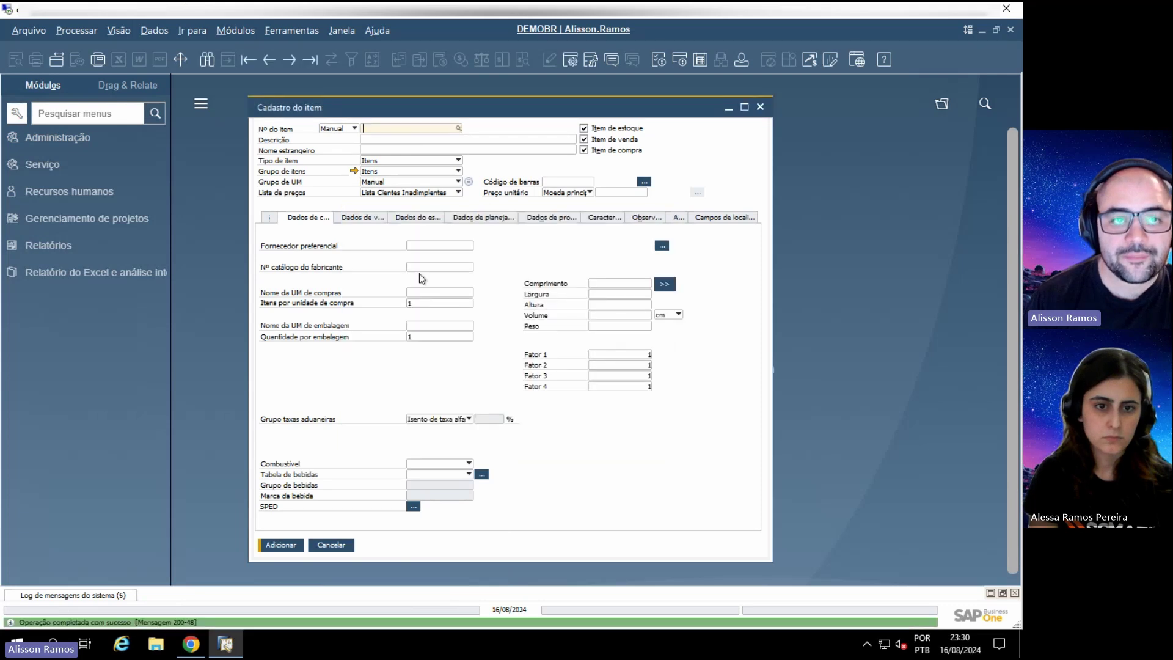
pyautogui.click(456, 131)
pyautogui.click(448, 141)
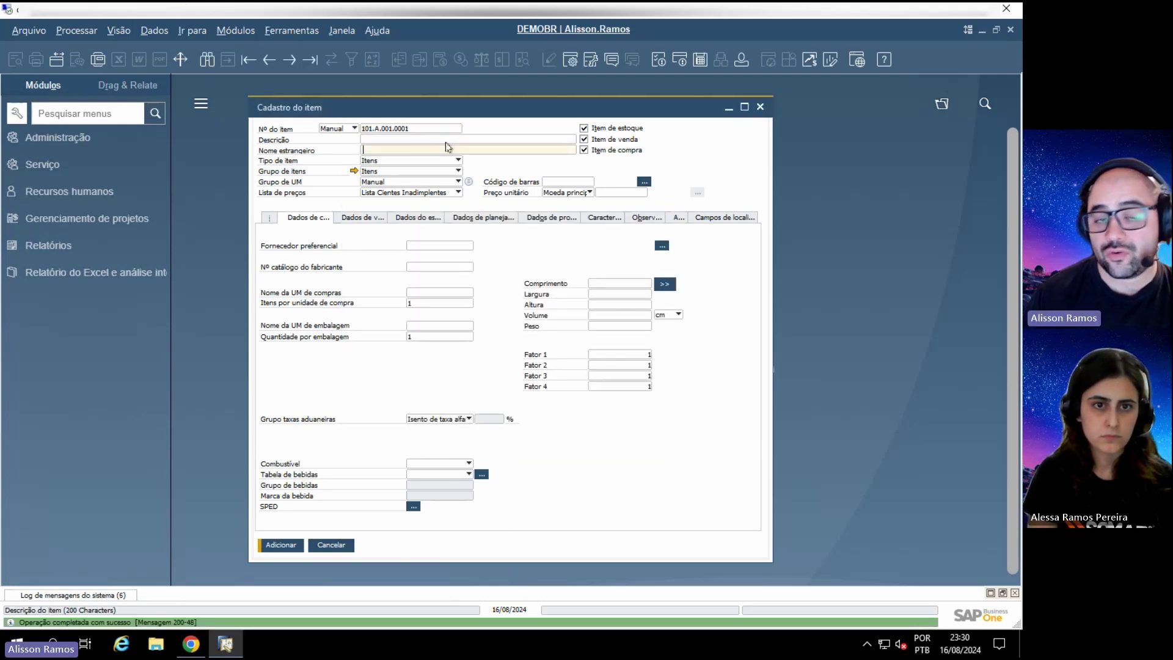
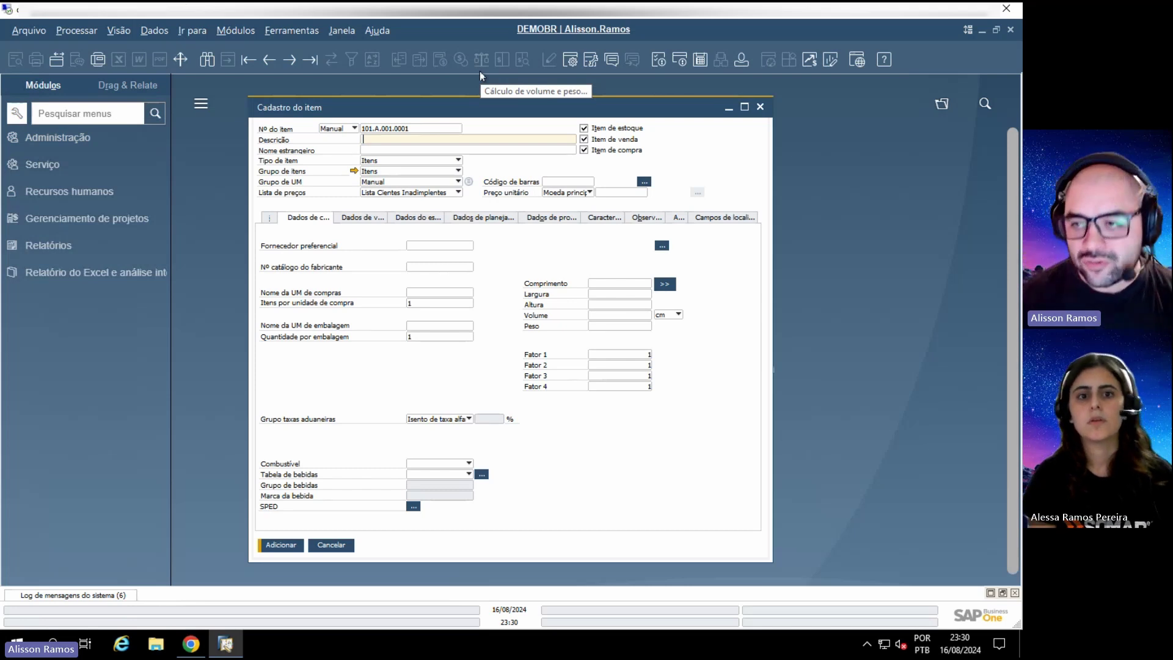
# Step: Switch from the desktop client to the SAP Business One Web Client home page in Chrome
pyautogui.click(197, 649)
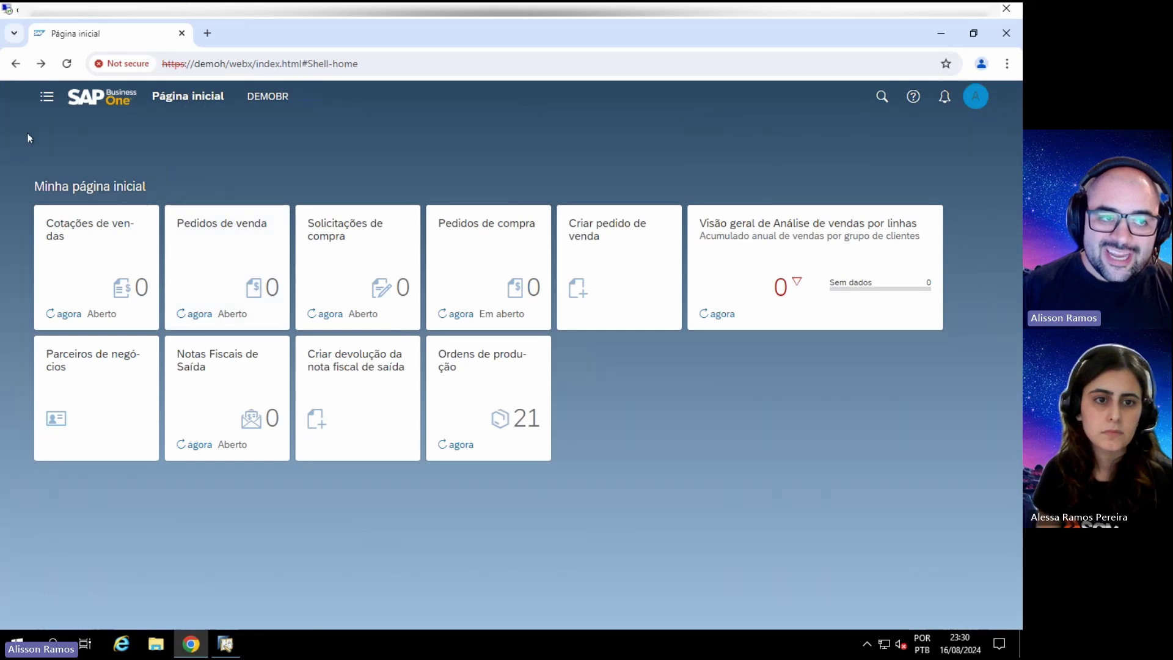
# Step: Open the Administrar itens list showing all 246 items via Administração de itens > Itens
pyautogui.click(54, 101)
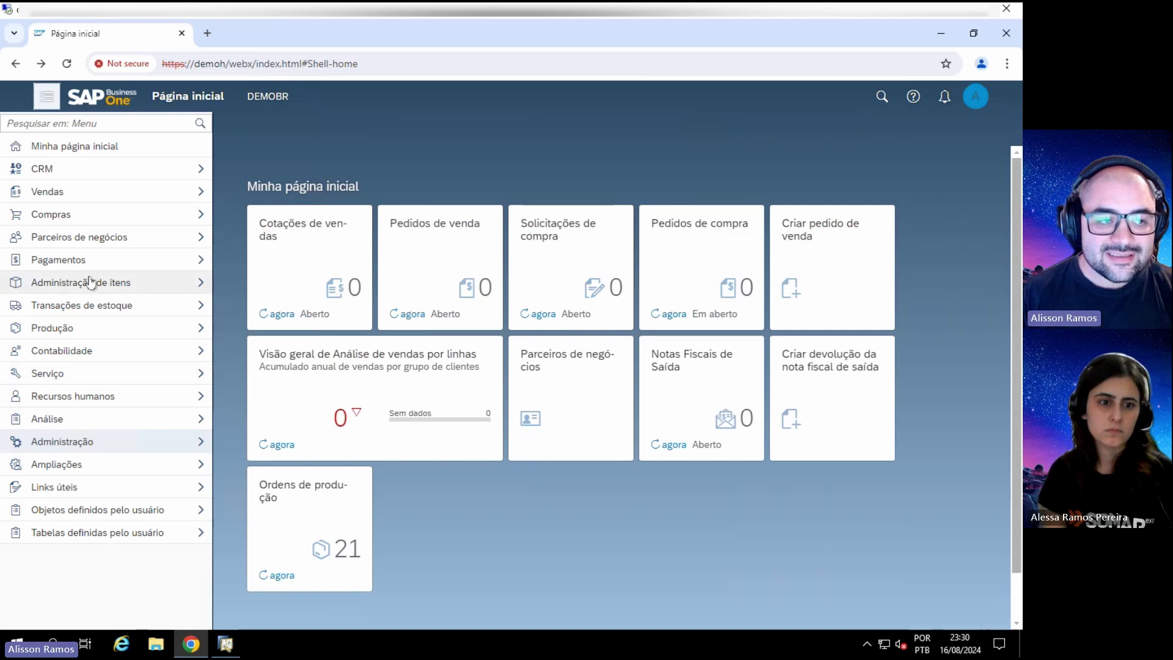
pyautogui.click(96, 305)
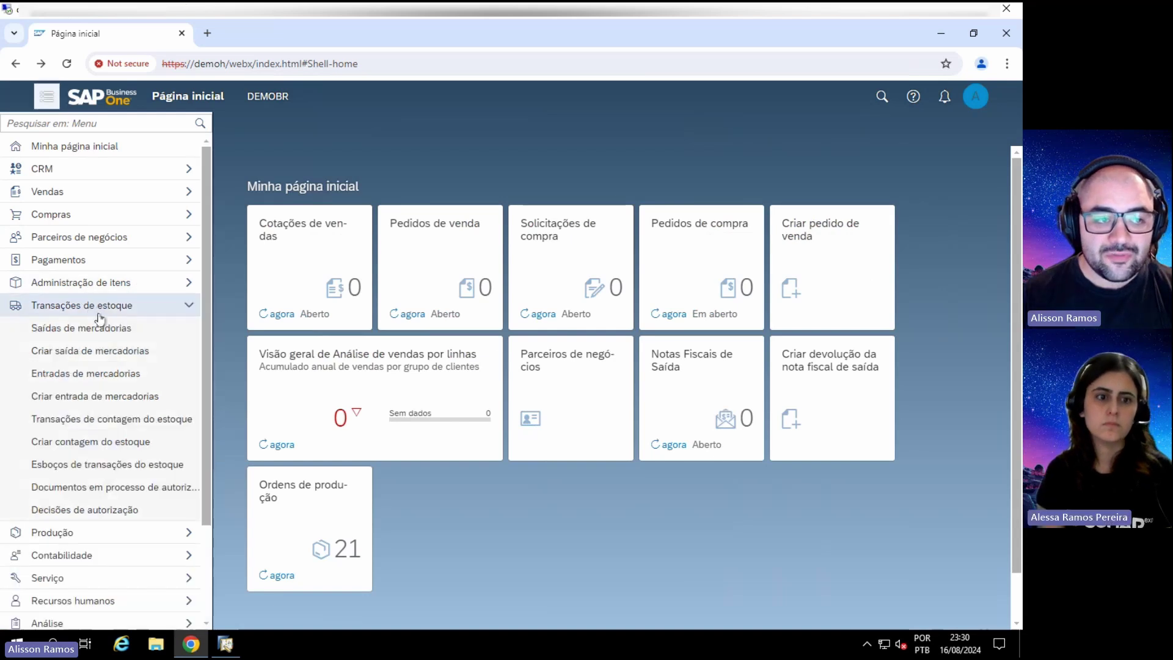
pyautogui.click(97, 283)
pyautogui.click(98, 303)
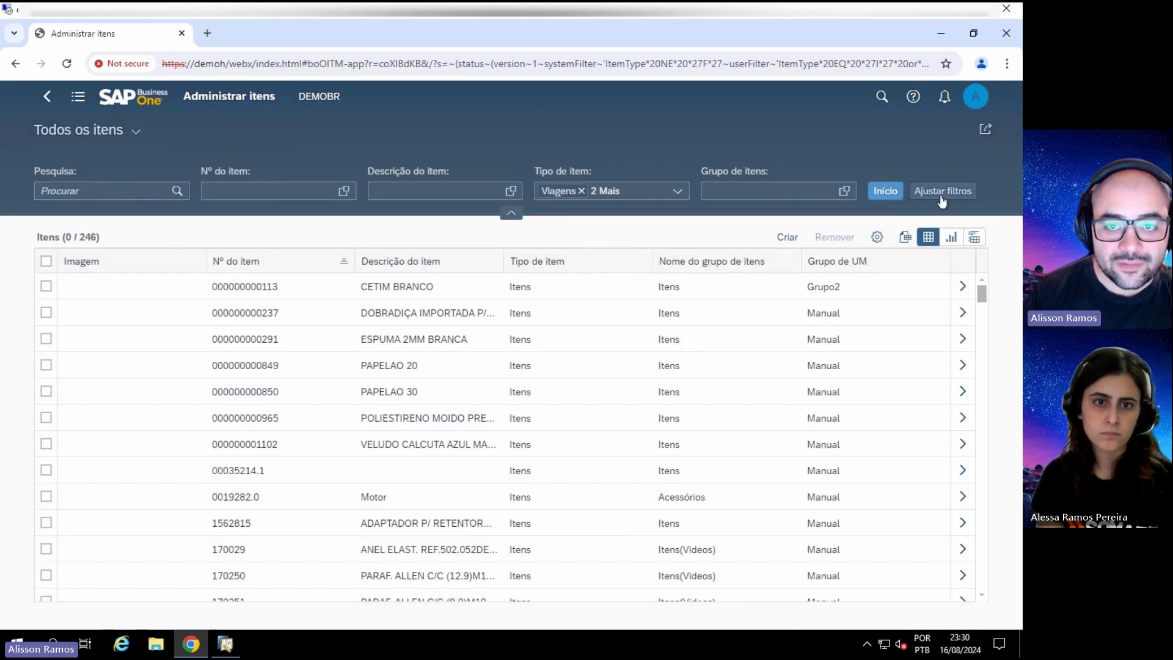
# Step: Check the Minhas visões saved views, then return home with the main menu open
pyautogui.click(136, 130)
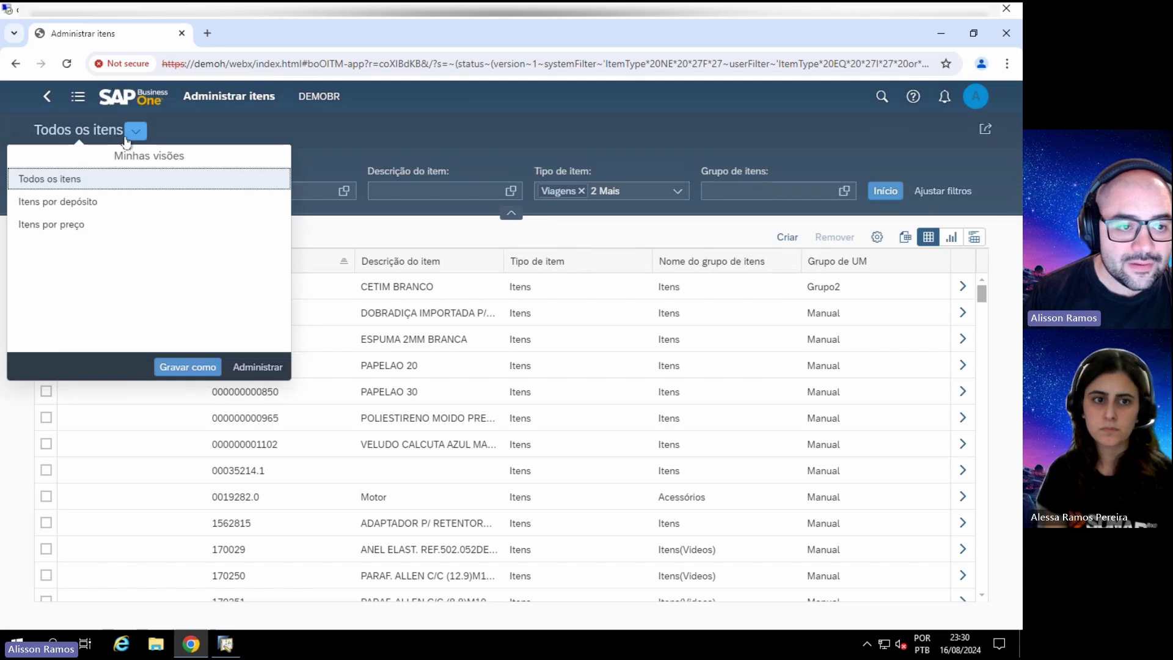
pyautogui.click(136, 130)
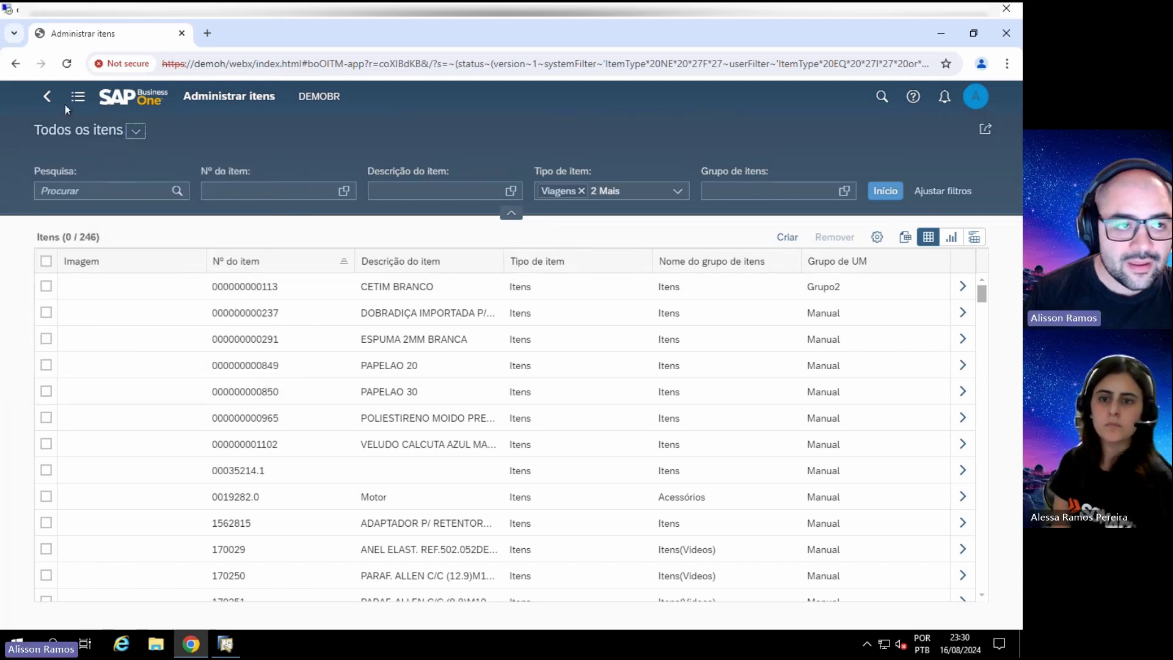
pyautogui.click(47, 96)
pyautogui.click(47, 96)
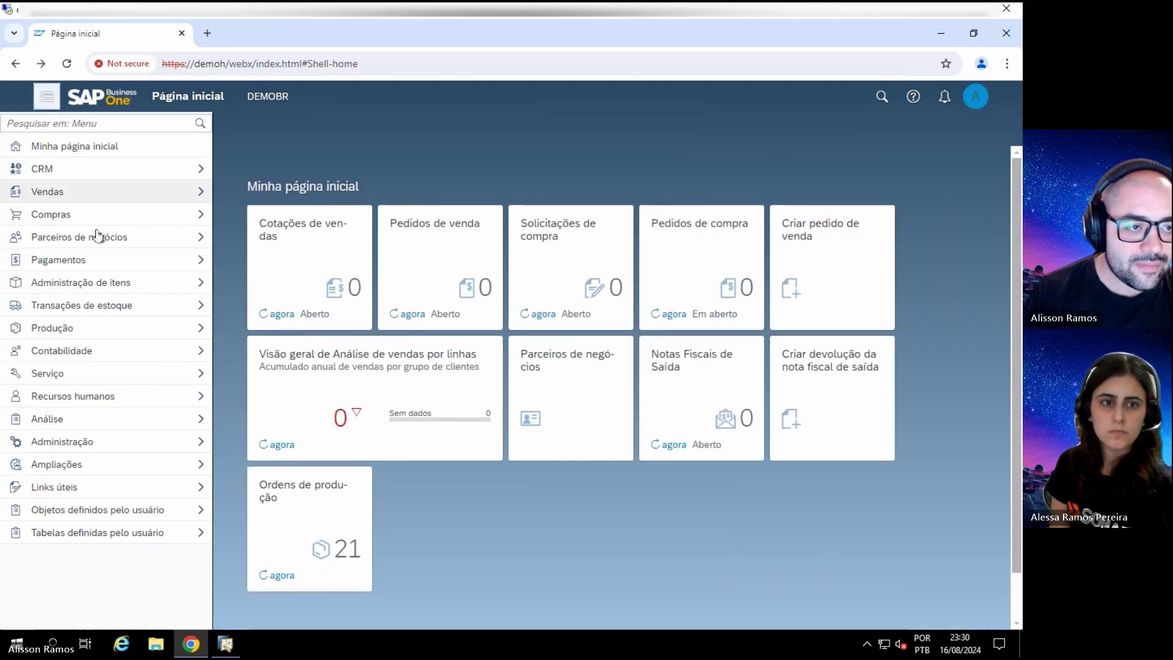
# Step: Open a blank Cadastro do item form via Administração de itens > Criar item
pyautogui.click(98, 282)
pyautogui.click(98, 322)
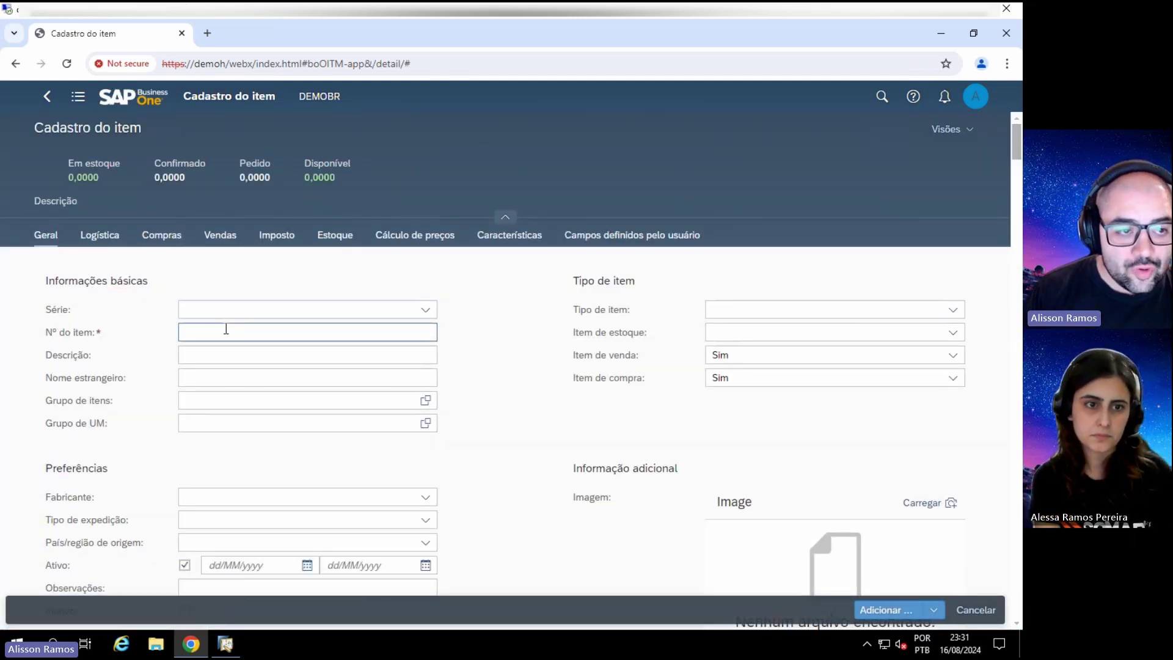
pyautogui.rightClick(286, 332)
pyautogui.click(269, 333)
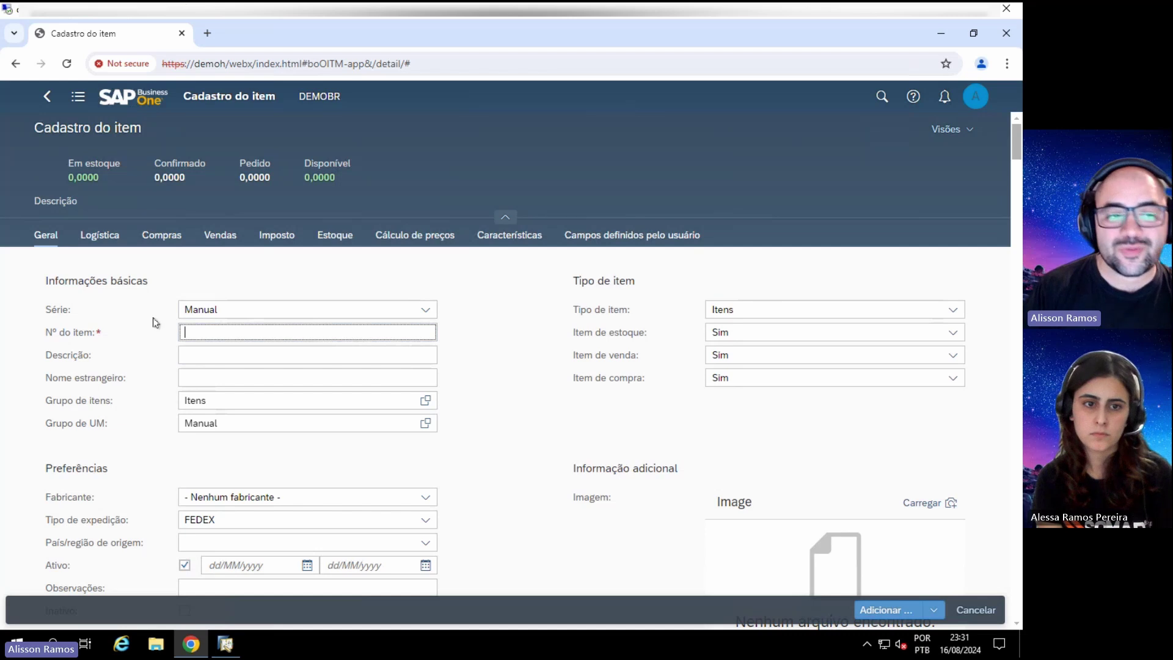
# Step: Enter 101.A.101.001.001 as Nº do item and move on to the description
pyautogui.write('A')
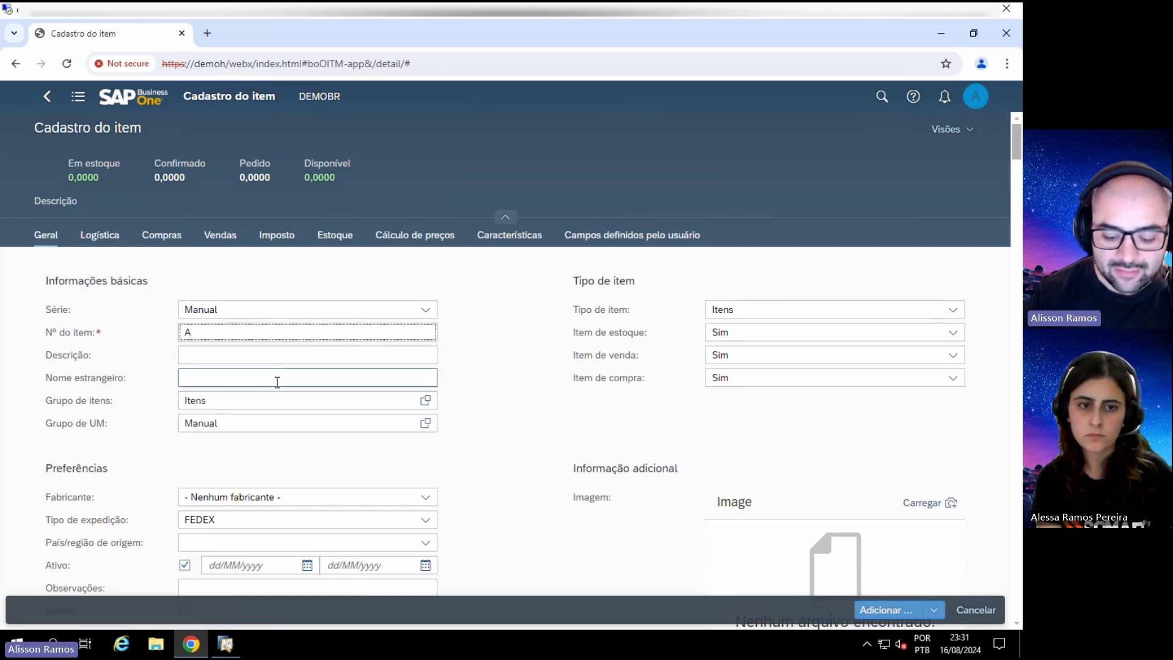
pyautogui.press('BackSpace')
pyautogui.write('101.A.10')
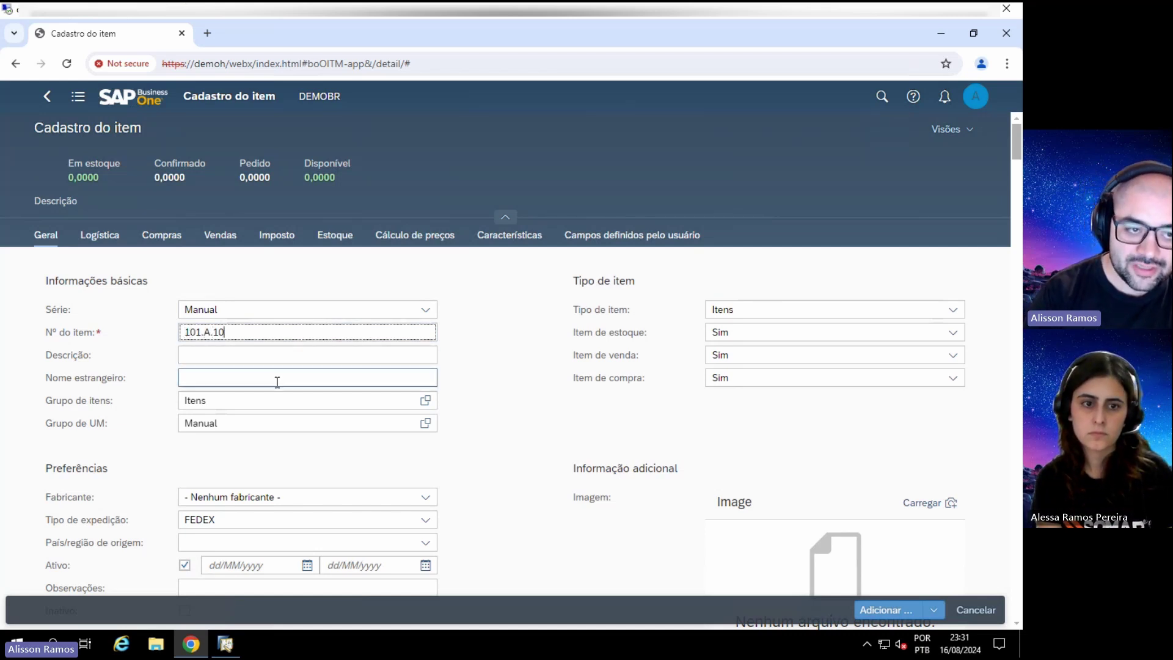
pyautogui.write('1.001.0.')
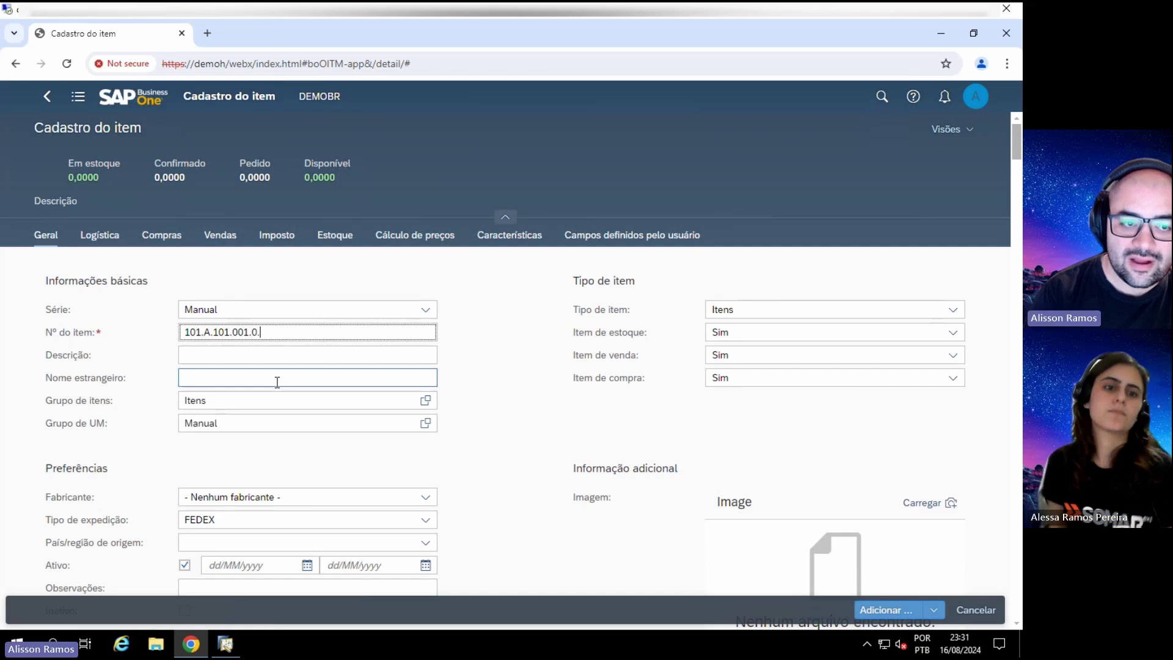
pyautogui.press('Tab')
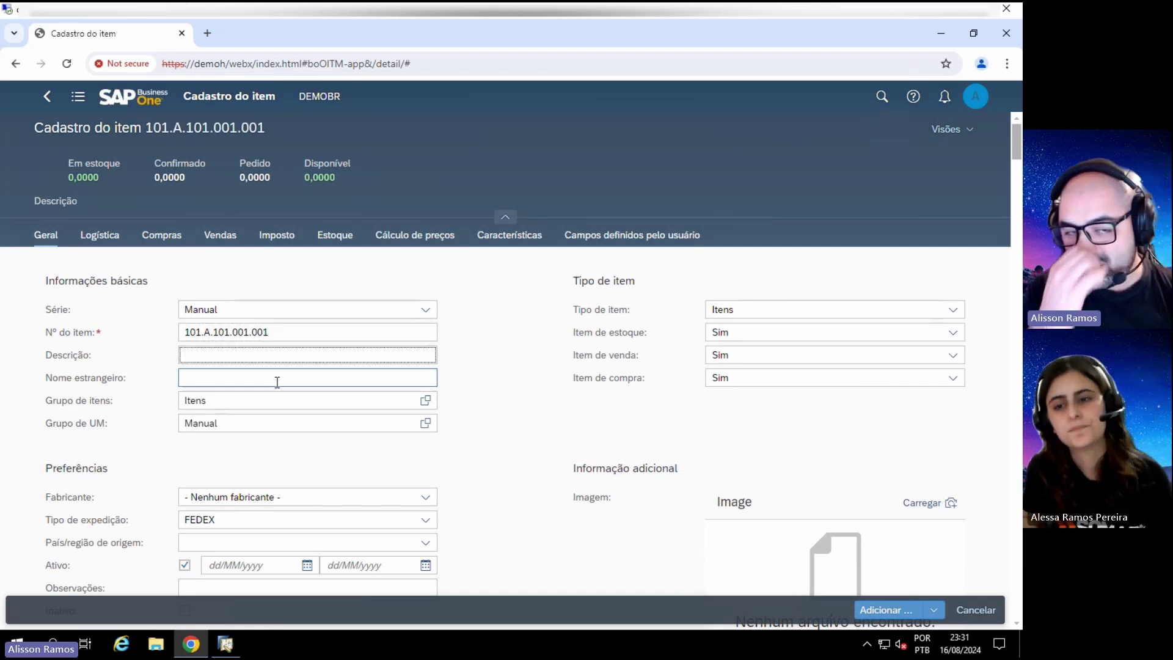